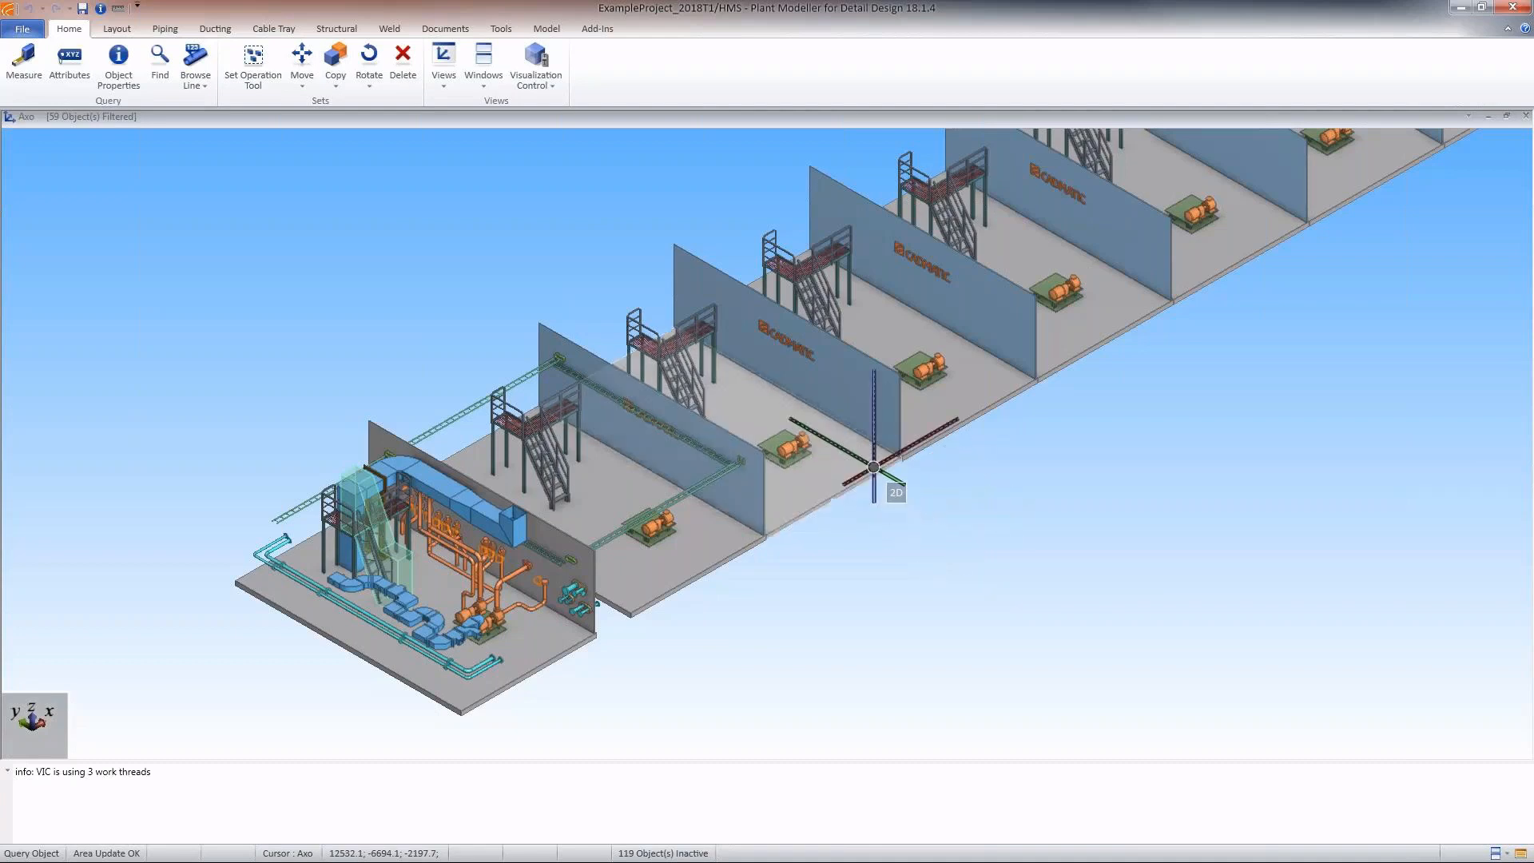
- Toggle the cursor between 2D and 3D mode over the training pump P001B
{"action": "mouse_move", "coordinate": [869, 459]}
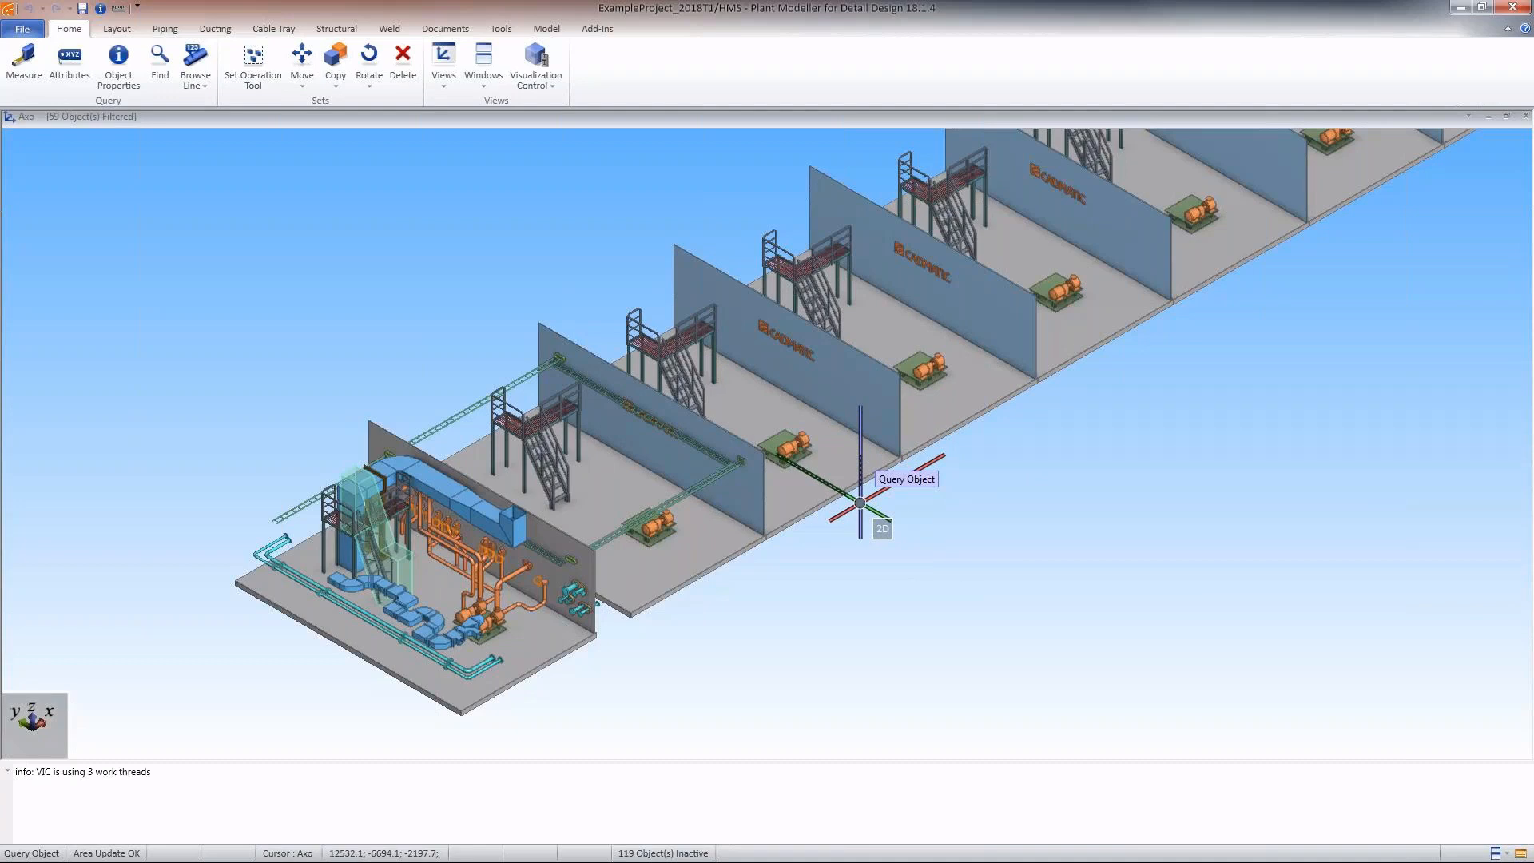
{"action": "key", "text": "Tab"}
{"action": "key", "text": "Tab"}
{"action": "key", "text": "Tab"}
{"action": "key", "text": "Tab"}
{"action": "key", "text": "Tab"}
{"action": "key", "text": "Tab"}
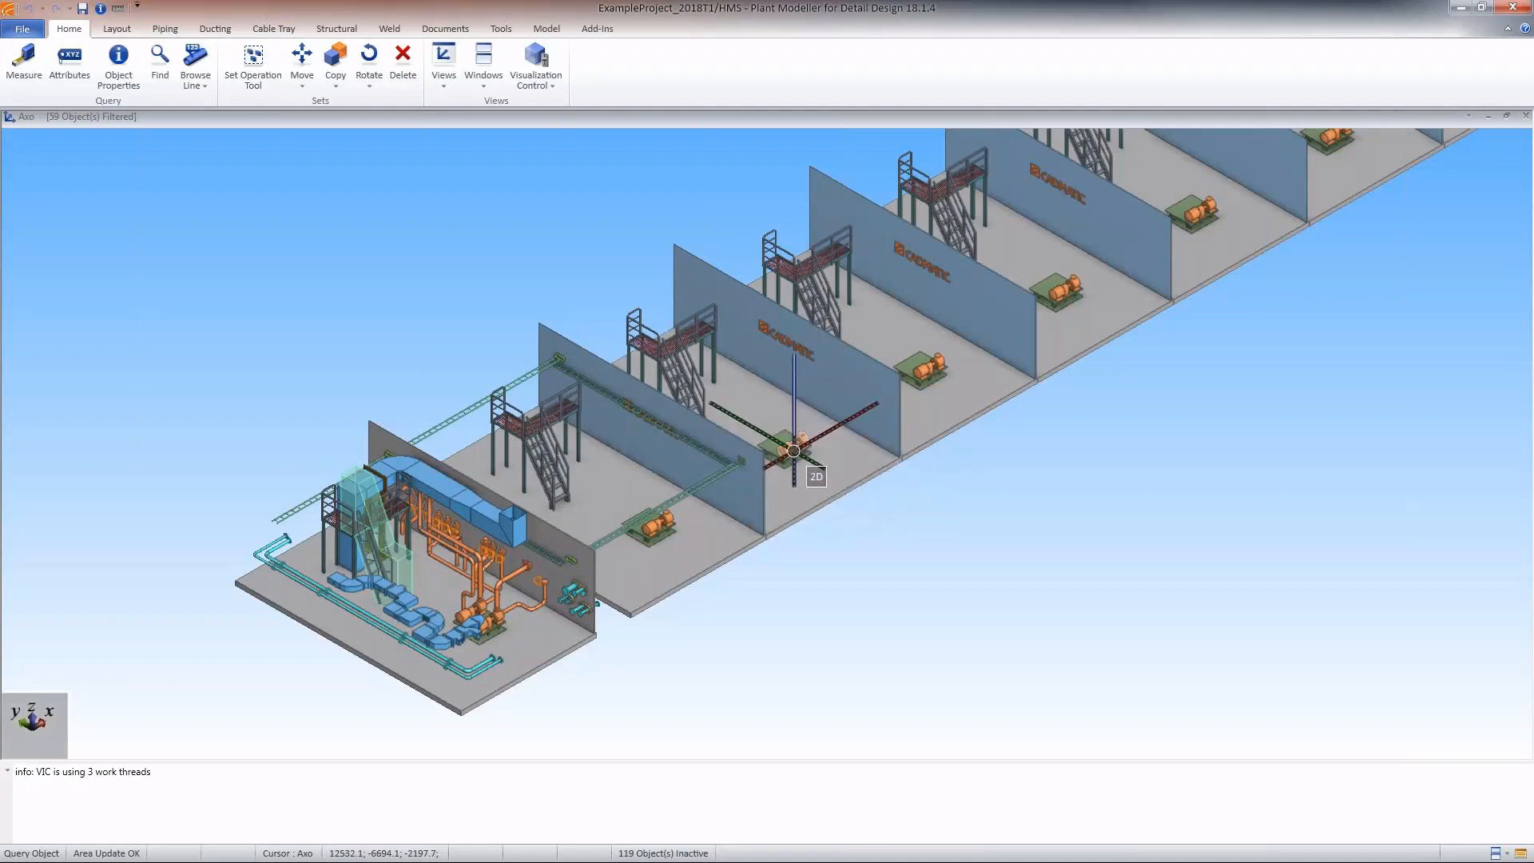
{"action": "mouse_move", "coordinate": [792, 451]}
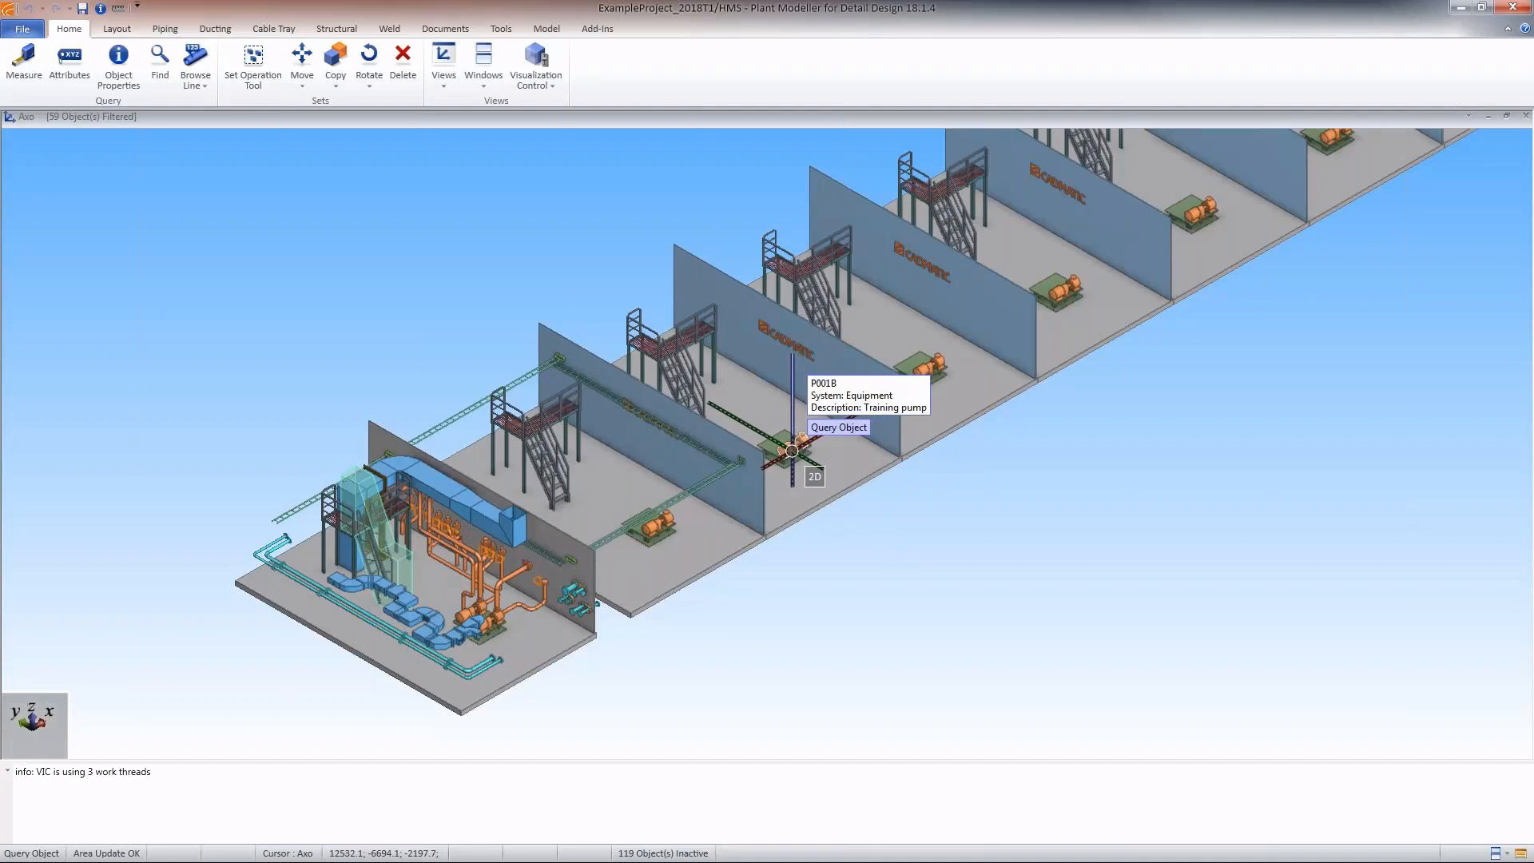
{"action": "key", "text": "Tab"}
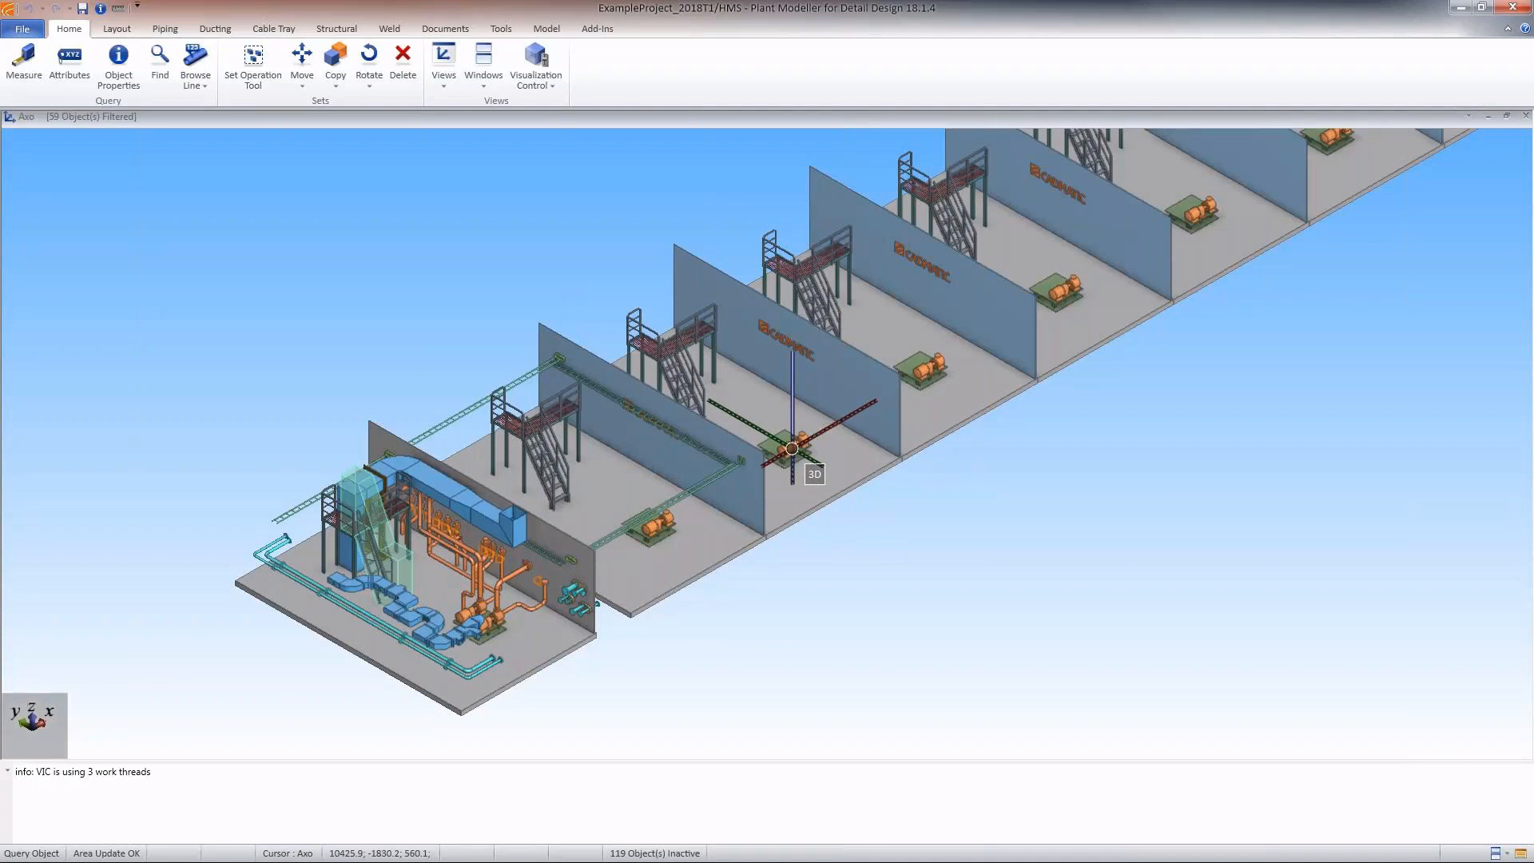
{"action": "key", "text": "Tab"}
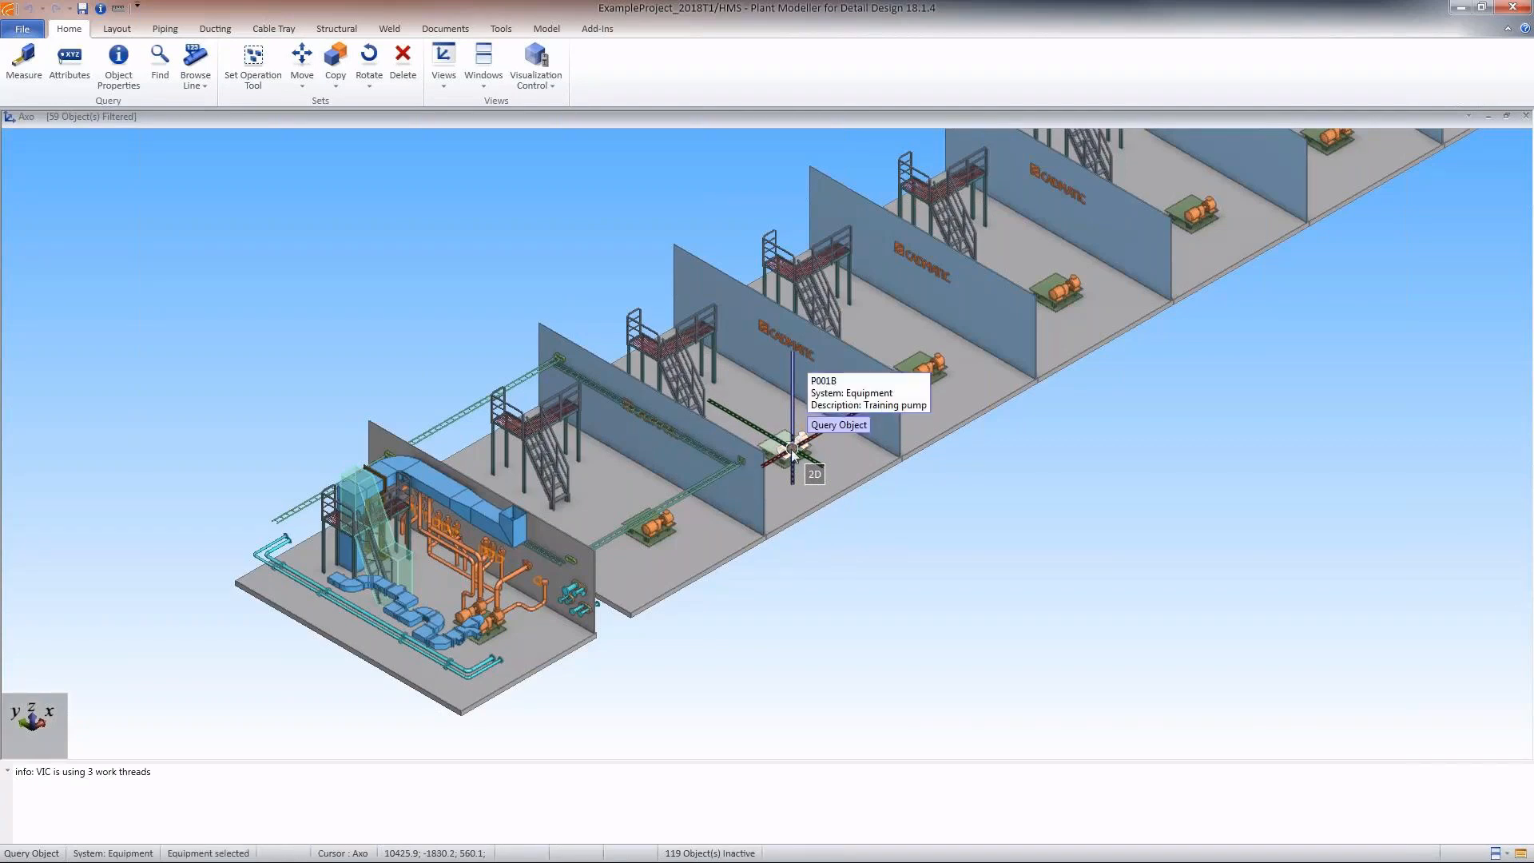
- Query the training pump P001B and the foundation beam beneath it
{"action": "key", "text": "q"}
{"action": "key", "text": "q"}
{"action": "key", "text": "q"}
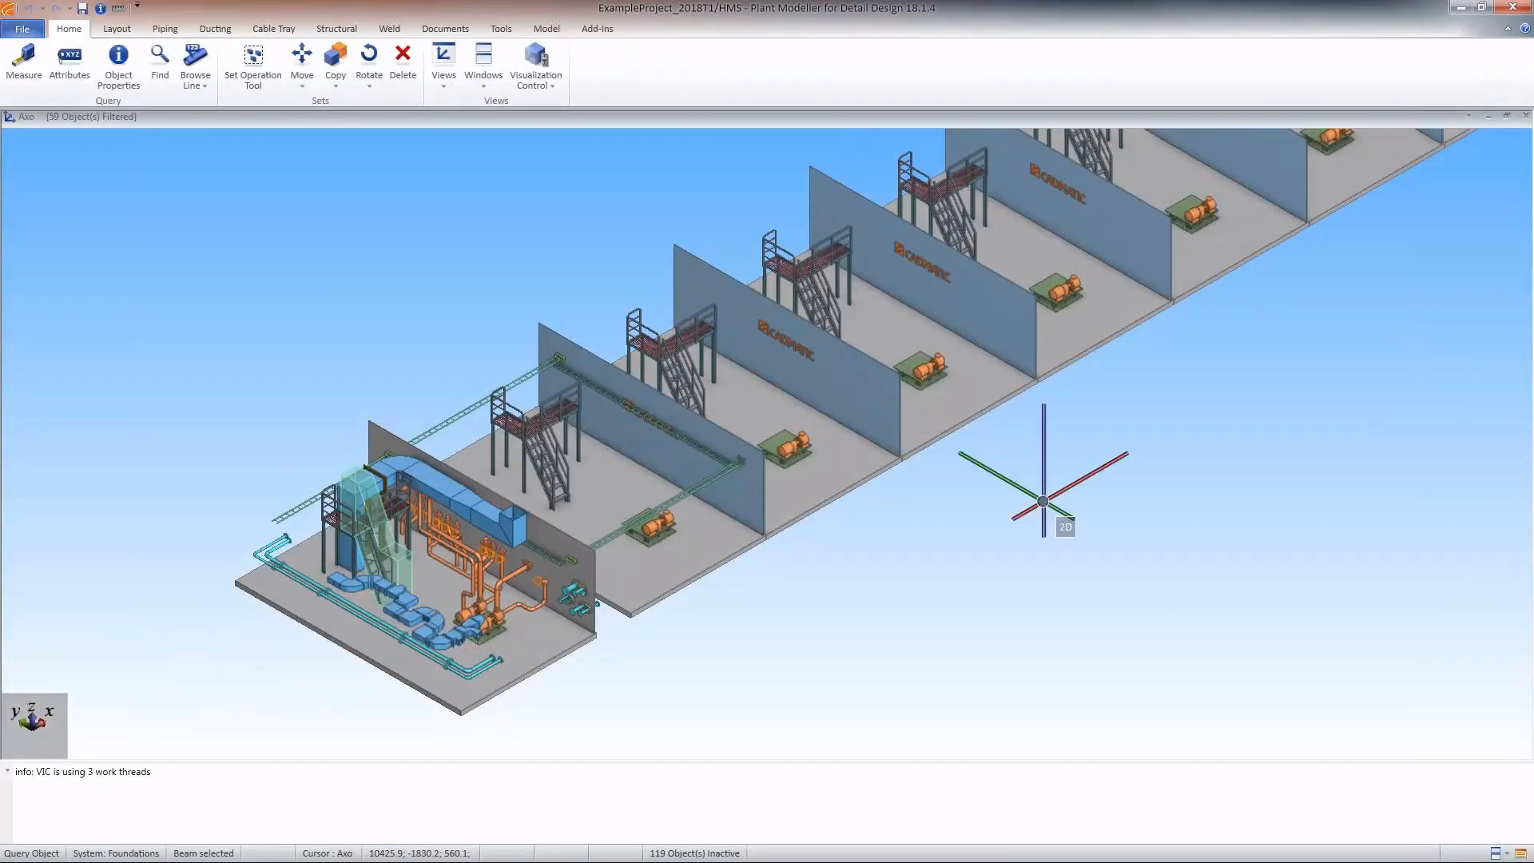
- Examine the piping functional description options for pipe and branch, keeping Default Branch
{"action": "middle_click", "coordinate": [1028, 496]}
{"action": "mouse_move", "coordinate": [766, 445]}
{"action": "middle_mouse_down"}
{"action": "mouse_move", "coordinate": [768, 413]}
{"action": "mouse_move", "coordinate": [766, 445]}
{"action": "middle_mouse_up"}
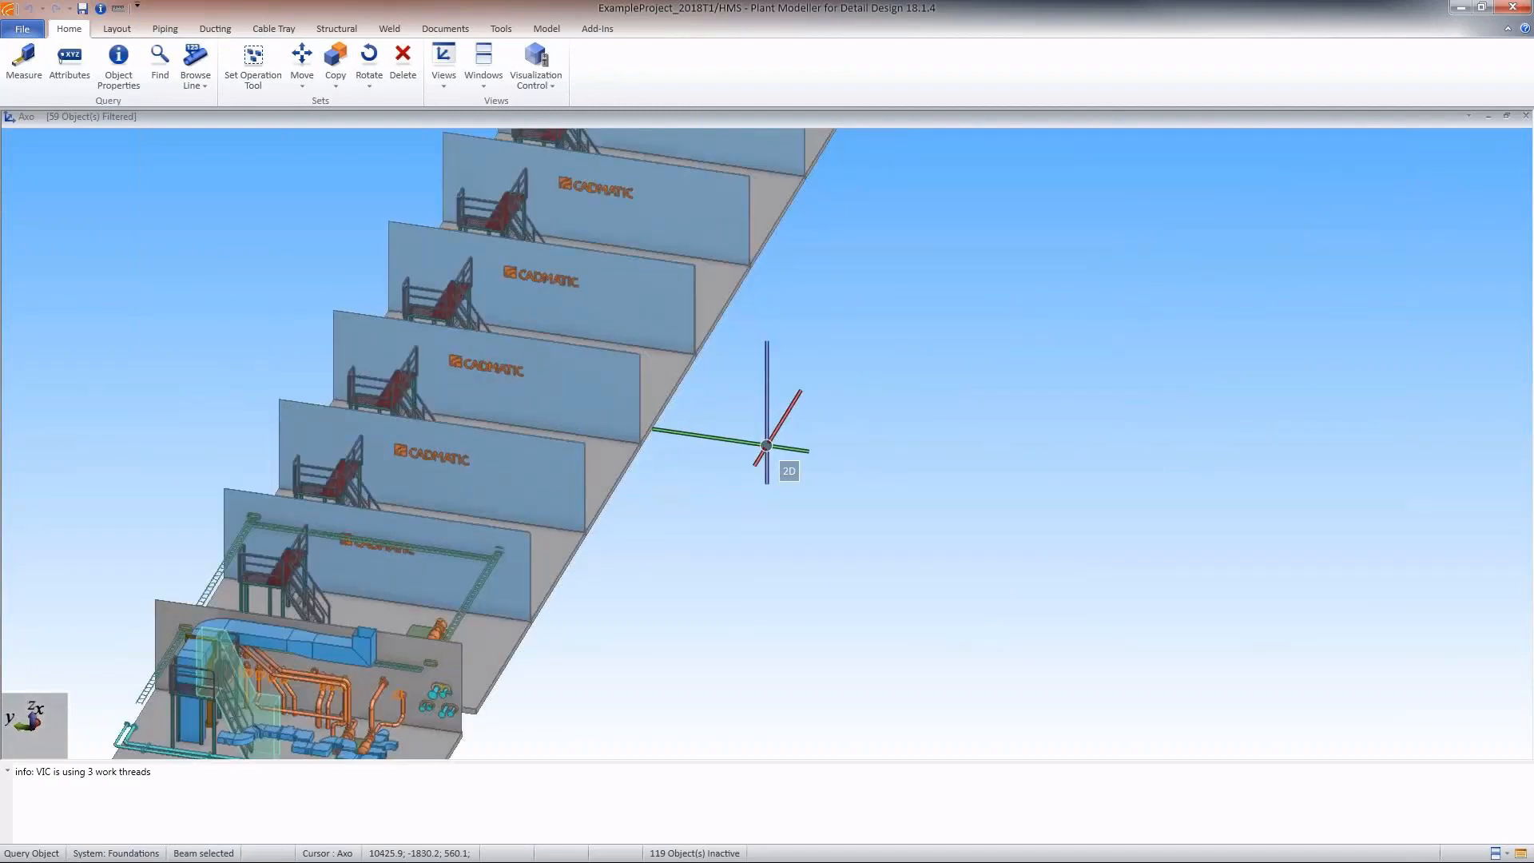
{"action": "right_click", "coordinate": [772, 474]}
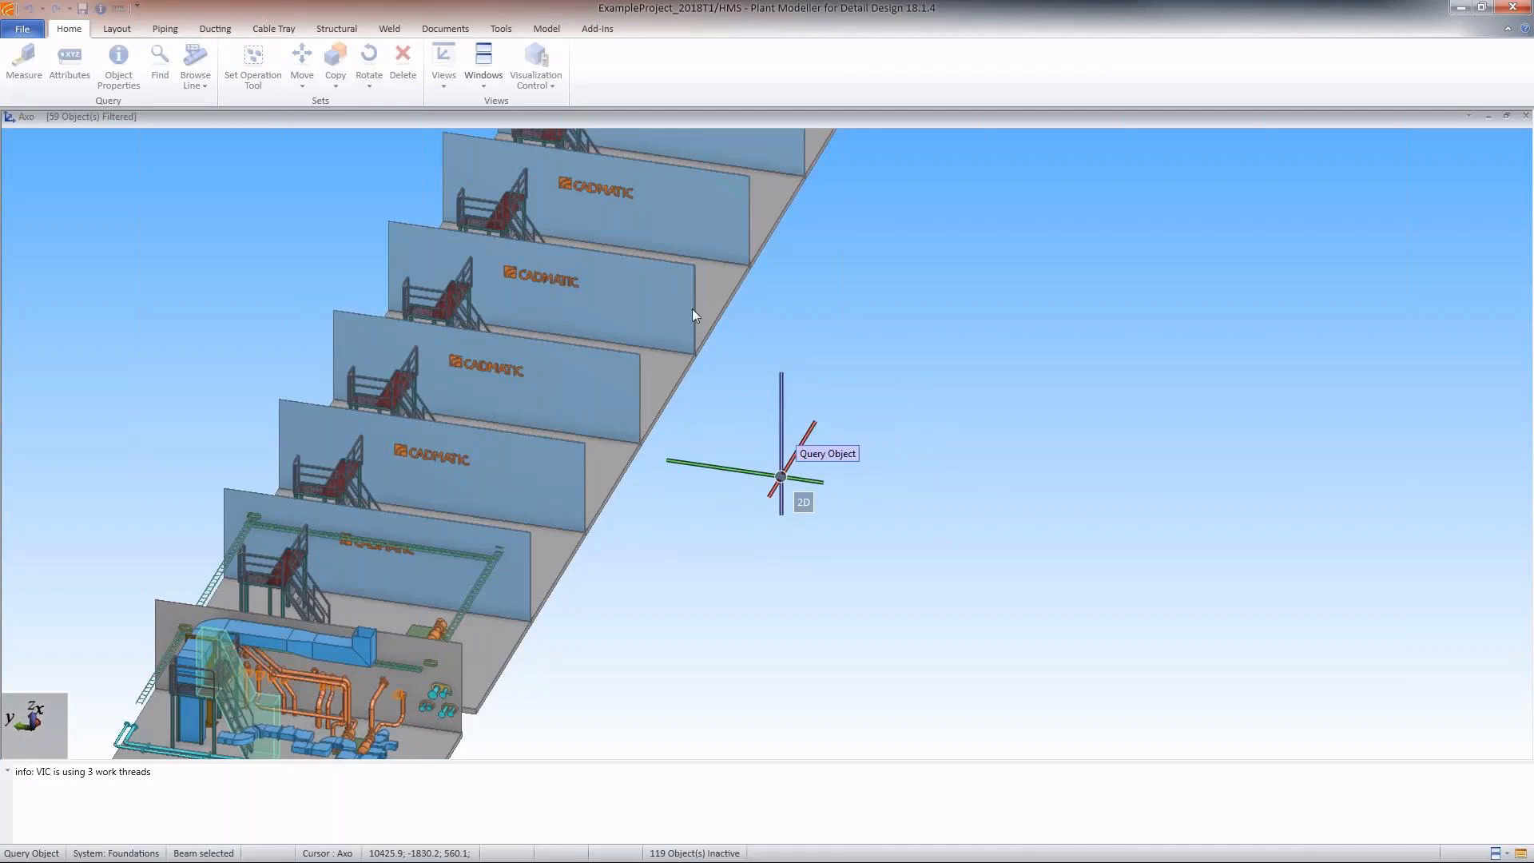
{"action": "left_click", "coordinate": [166, 29]}
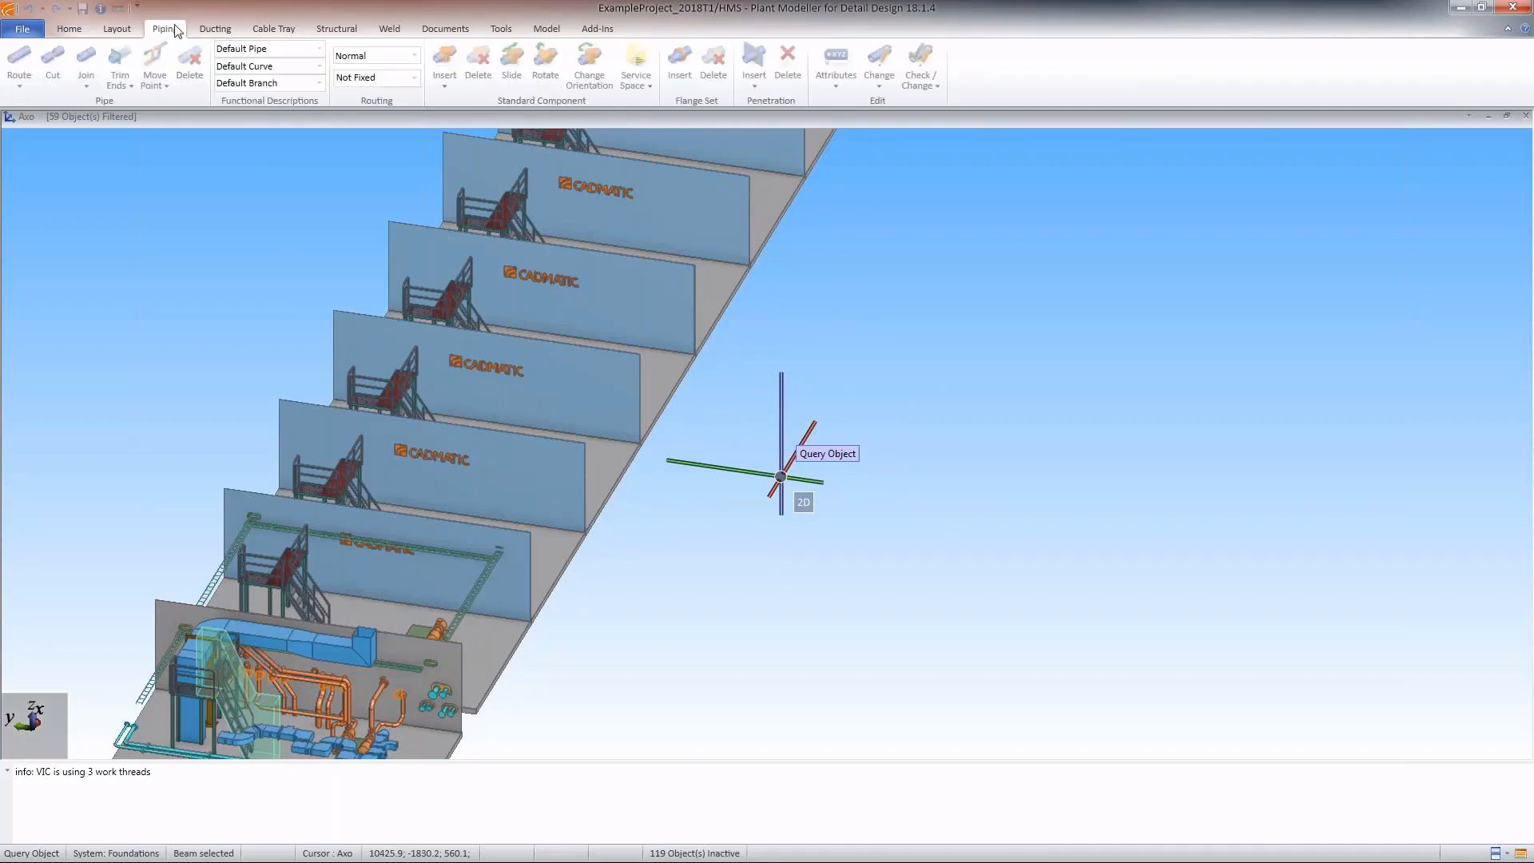
{"action": "left_click", "coordinate": [321, 47]}
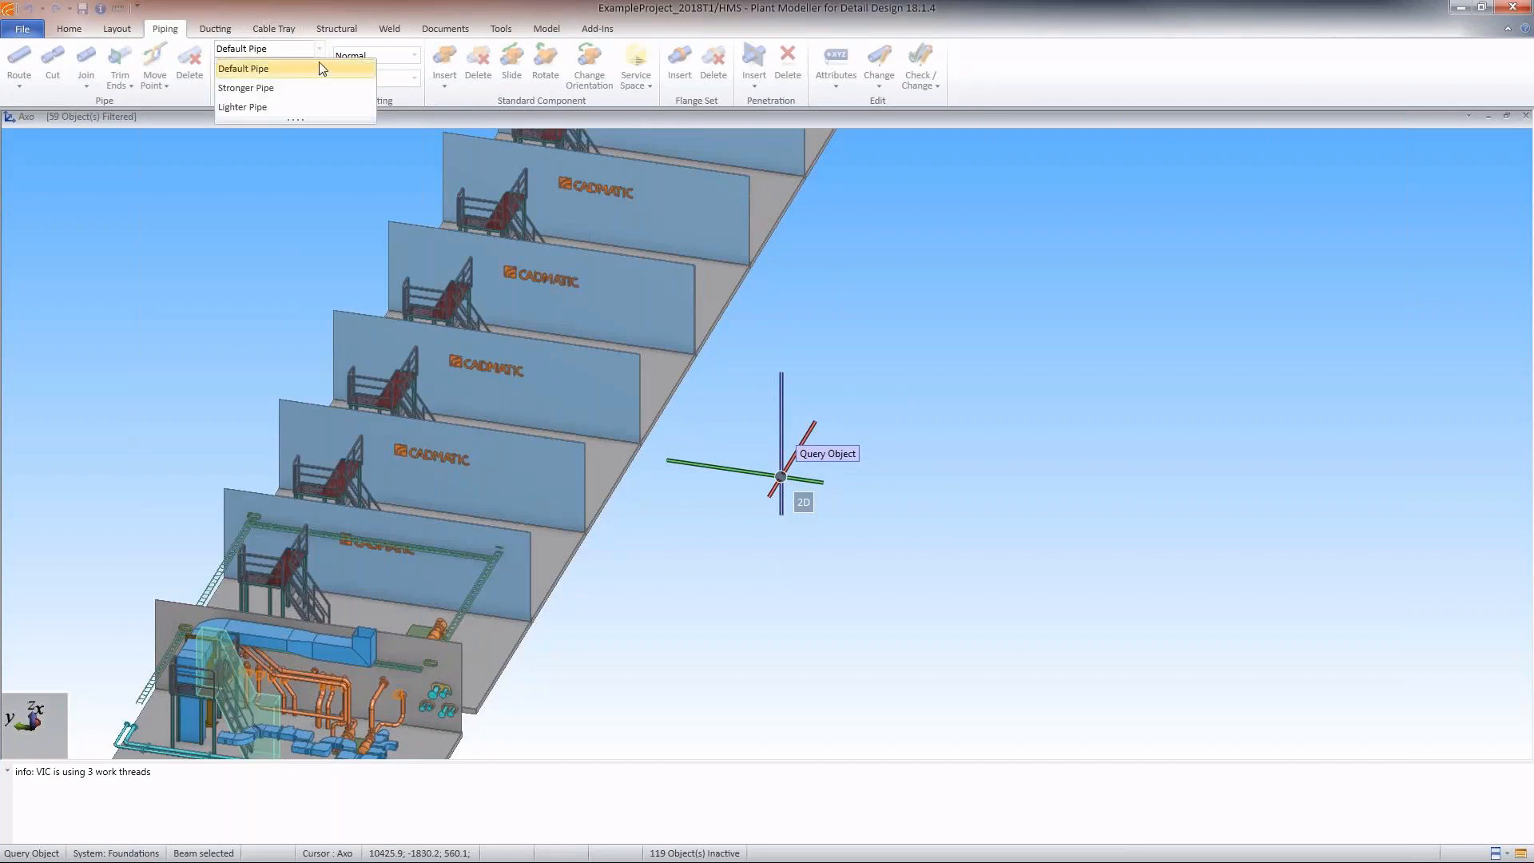
{"action": "left_click", "coordinate": [320, 65]}
{"action": "left_click", "coordinate": [320, 83]}
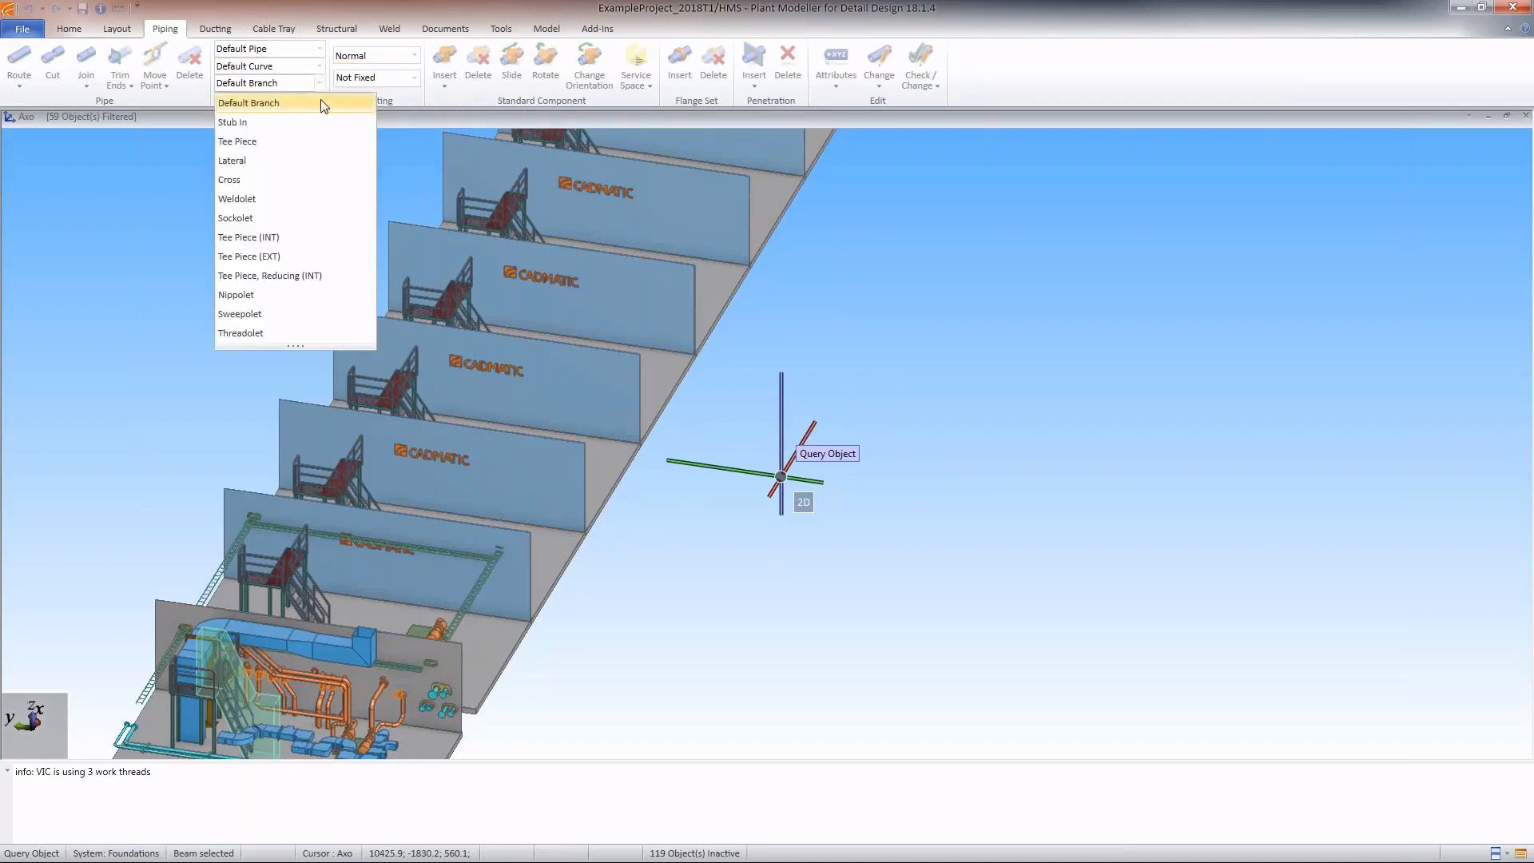
{"action": "left_click", "coordinate": [323, 104]}
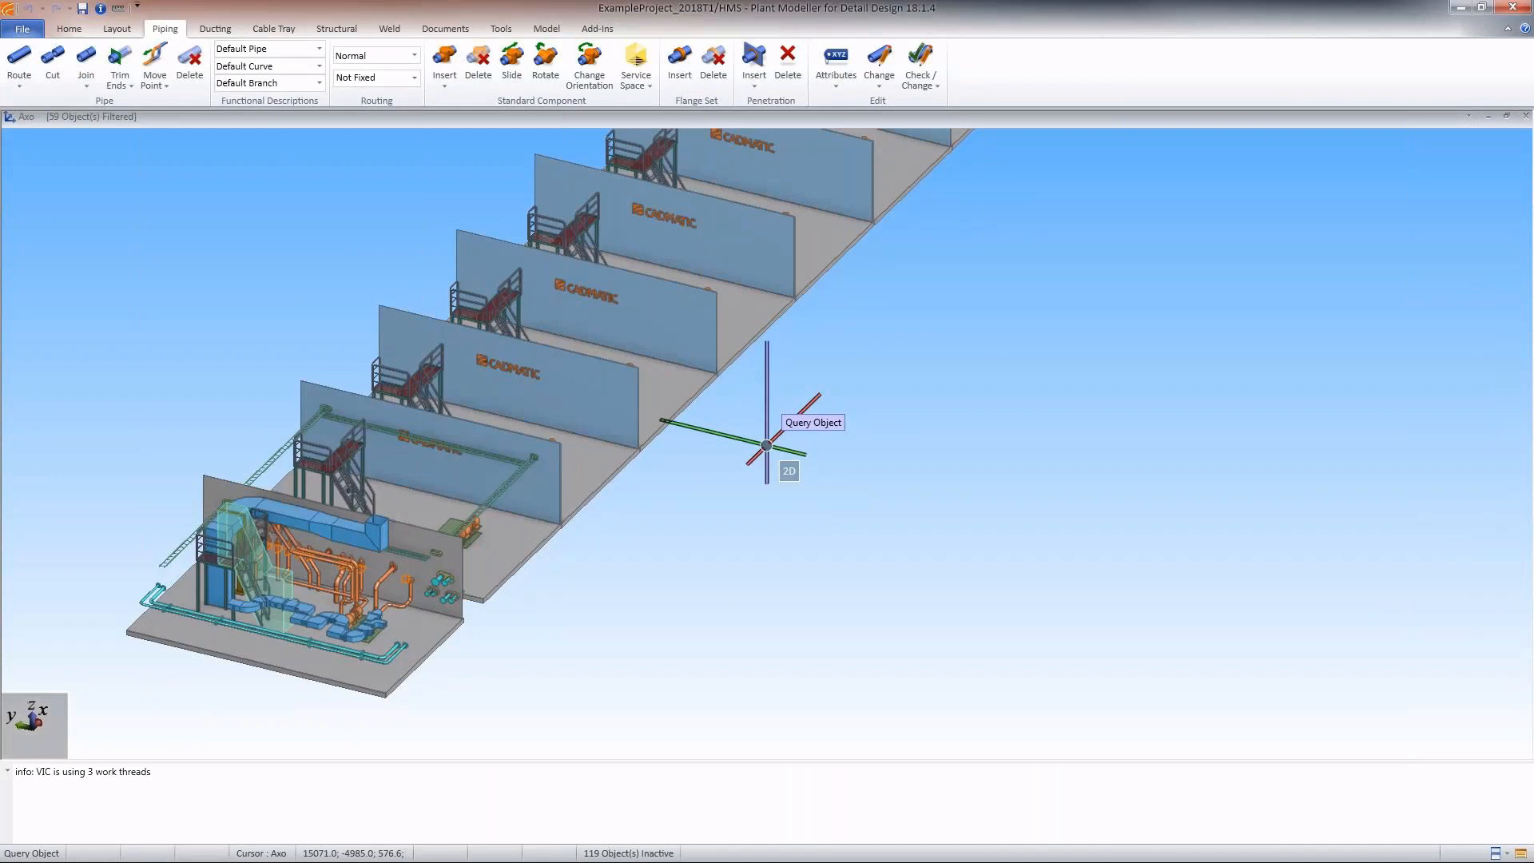
- Switch the axonometric view to the top view using the +Z face of the view cube
{"action": "key", "text": "ctrl+alt+i"}
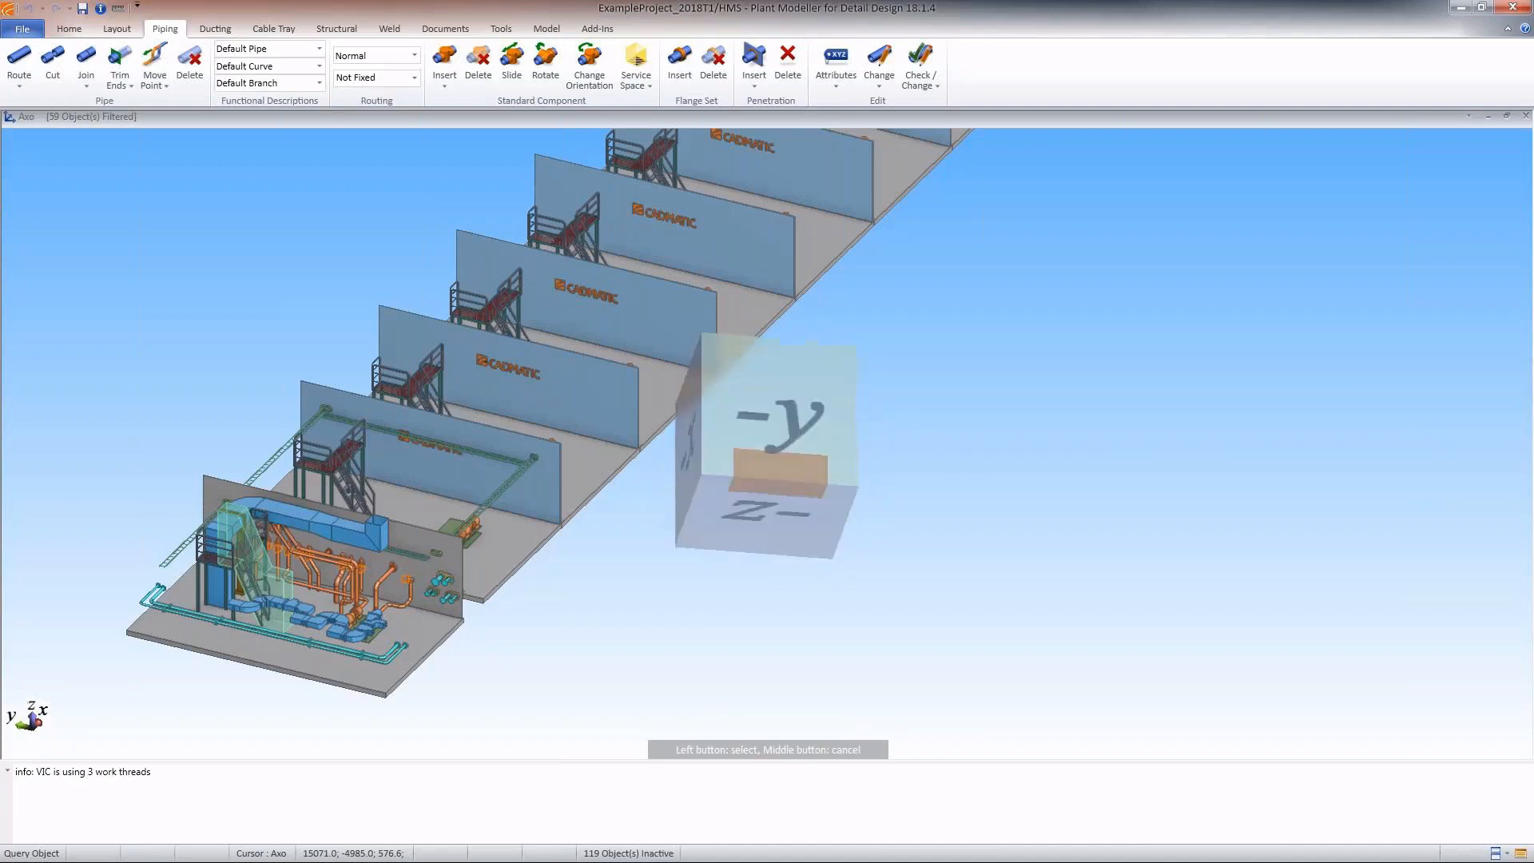
{"action": "key", "text": "ctrl+alt+Left"}
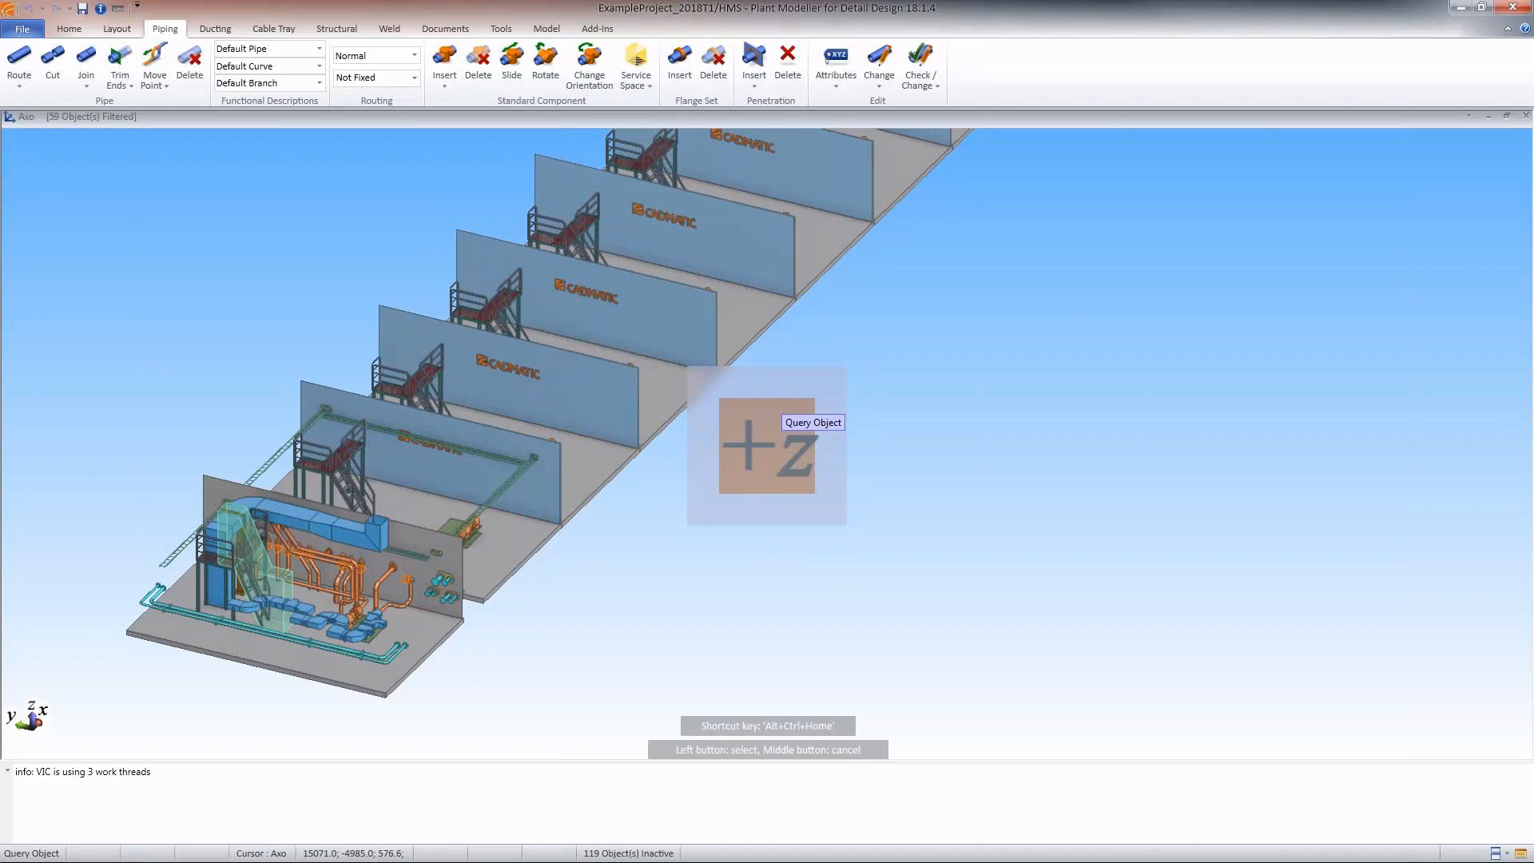
{"action": "left_click", "coordinate": [764, 445]}
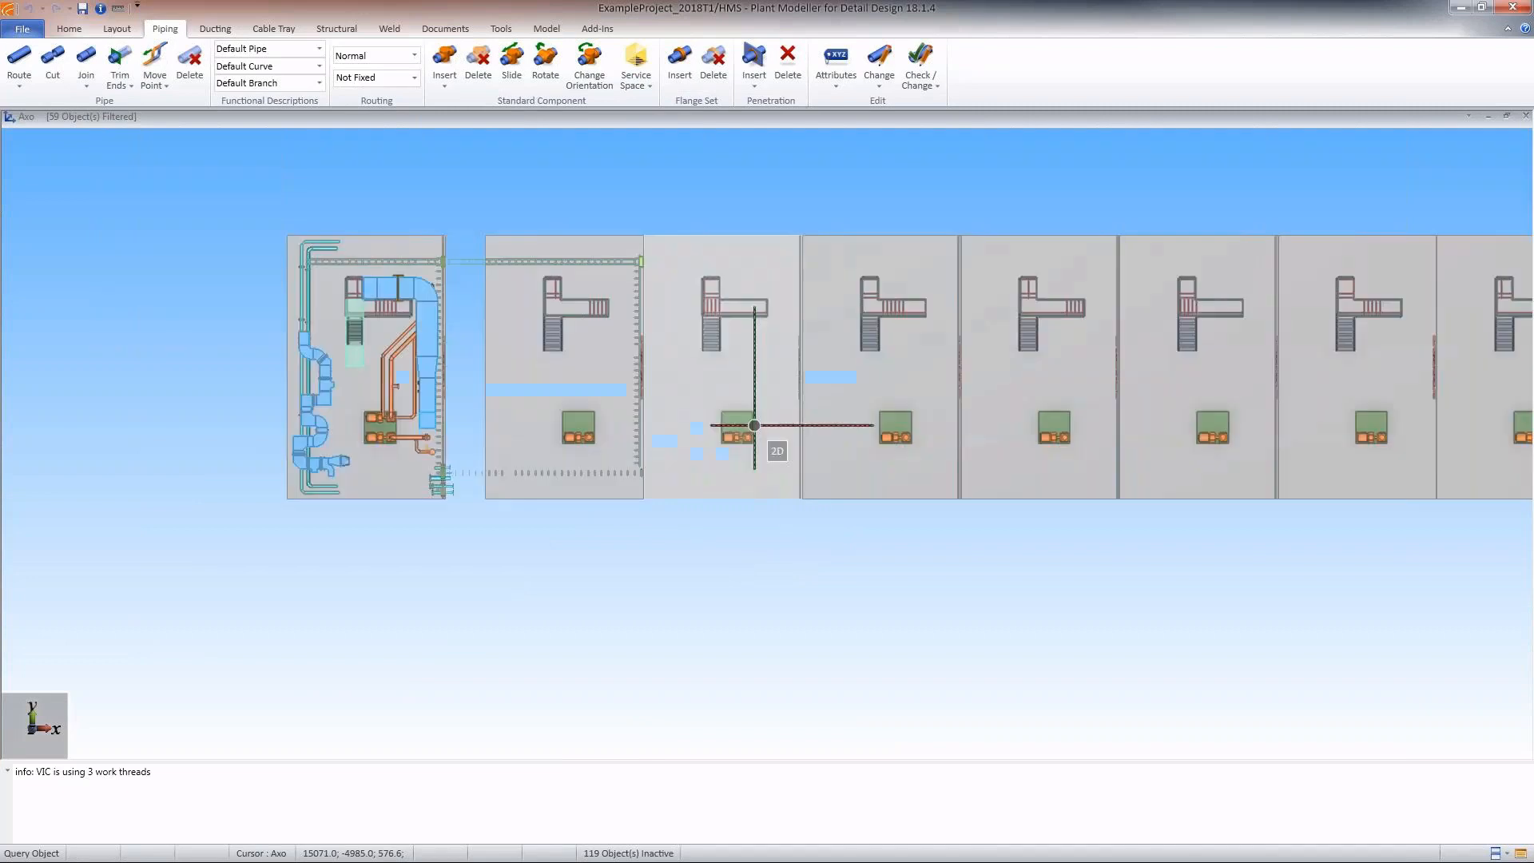
{"action": "scroll", "coordinate": [760, 431], "scroll_direction": "up", "scroll_amount": 3}
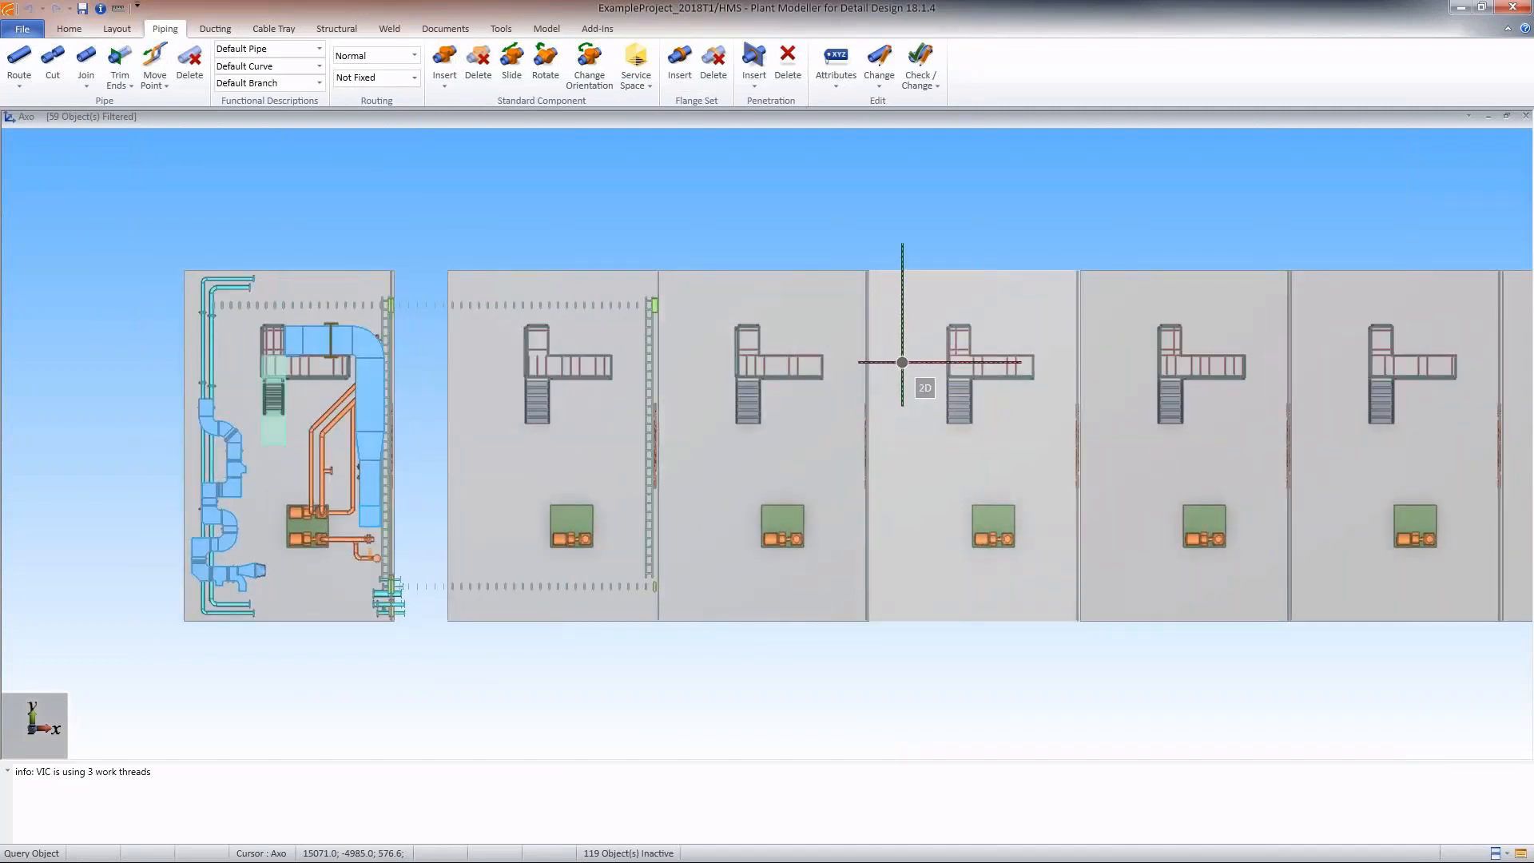
- Rotate the model to the -X/-Y edge view and to the isometric view from the +X, -Y, +Z corner
{"action": "key", "text": "ctrl+alt+i"}
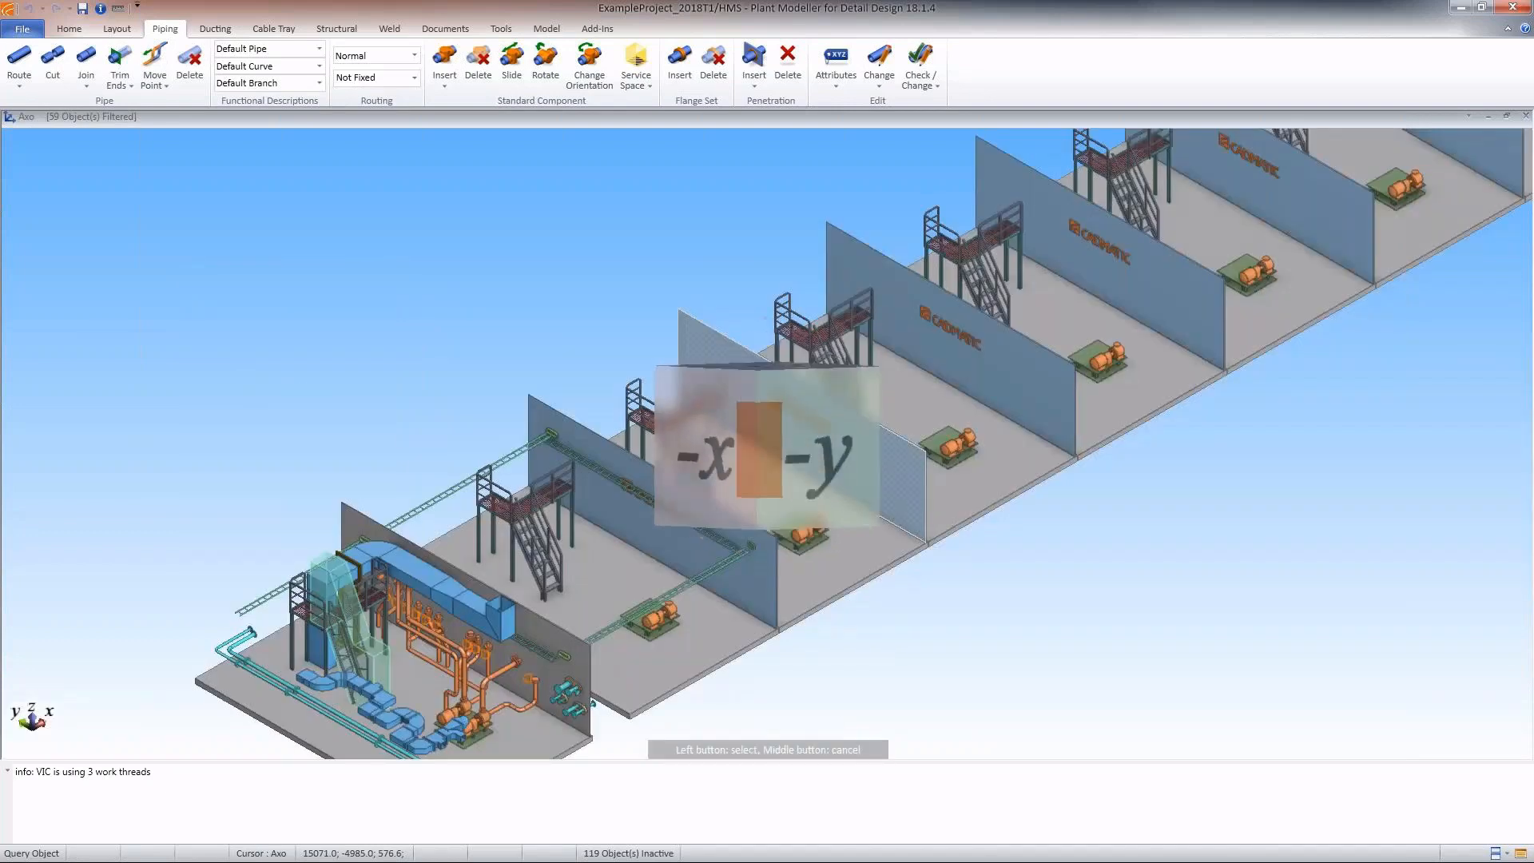
{"action": "left_click", "coordinate": [766, 445]}
{"action": "left_click", "coordinate": [34, 725]}
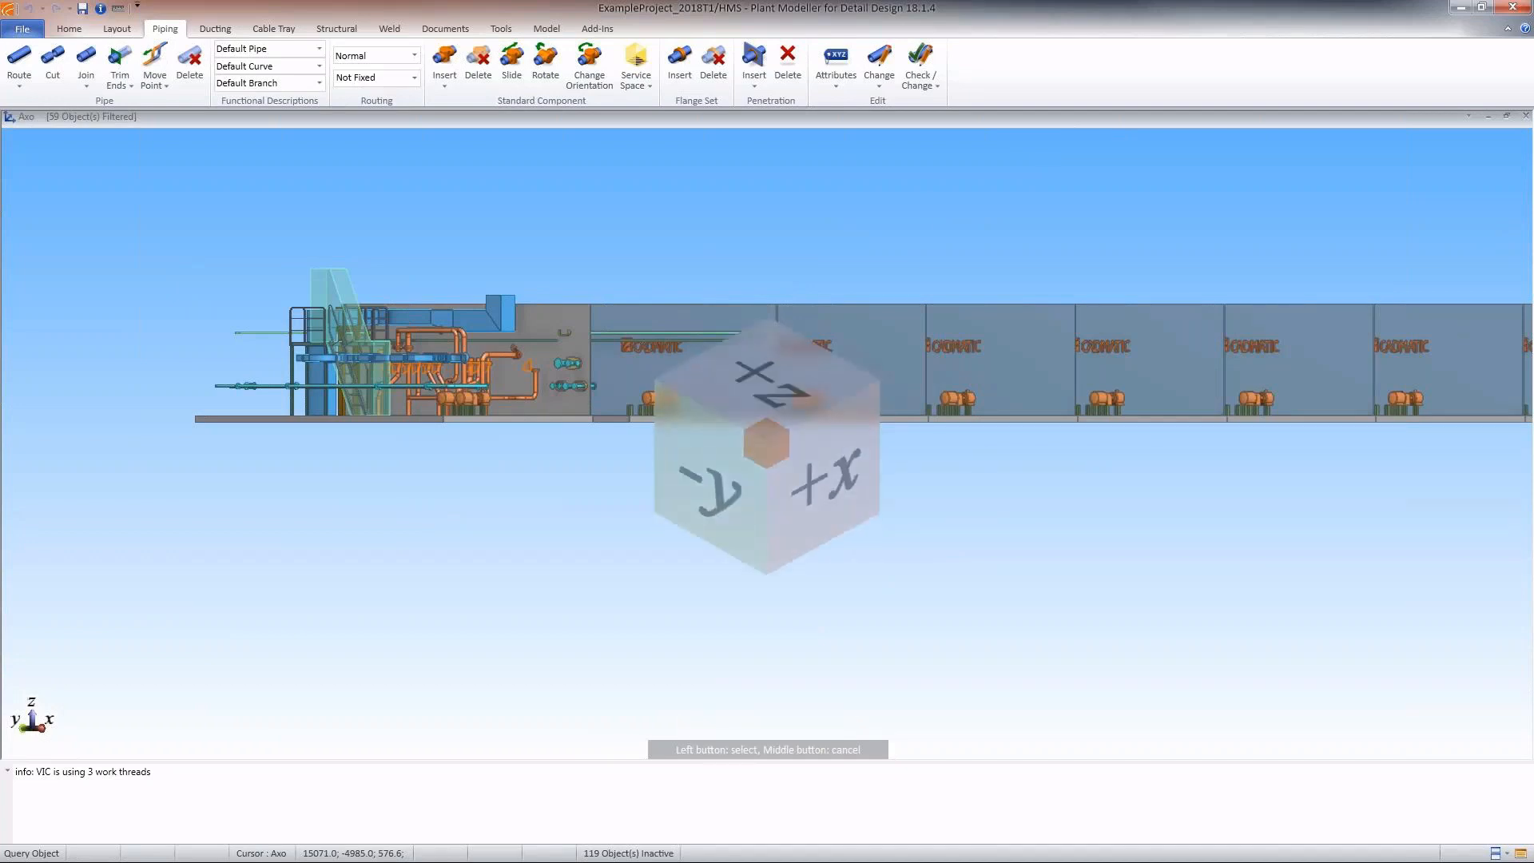
{"action": "left_click", "coordinate": [766, 443]}
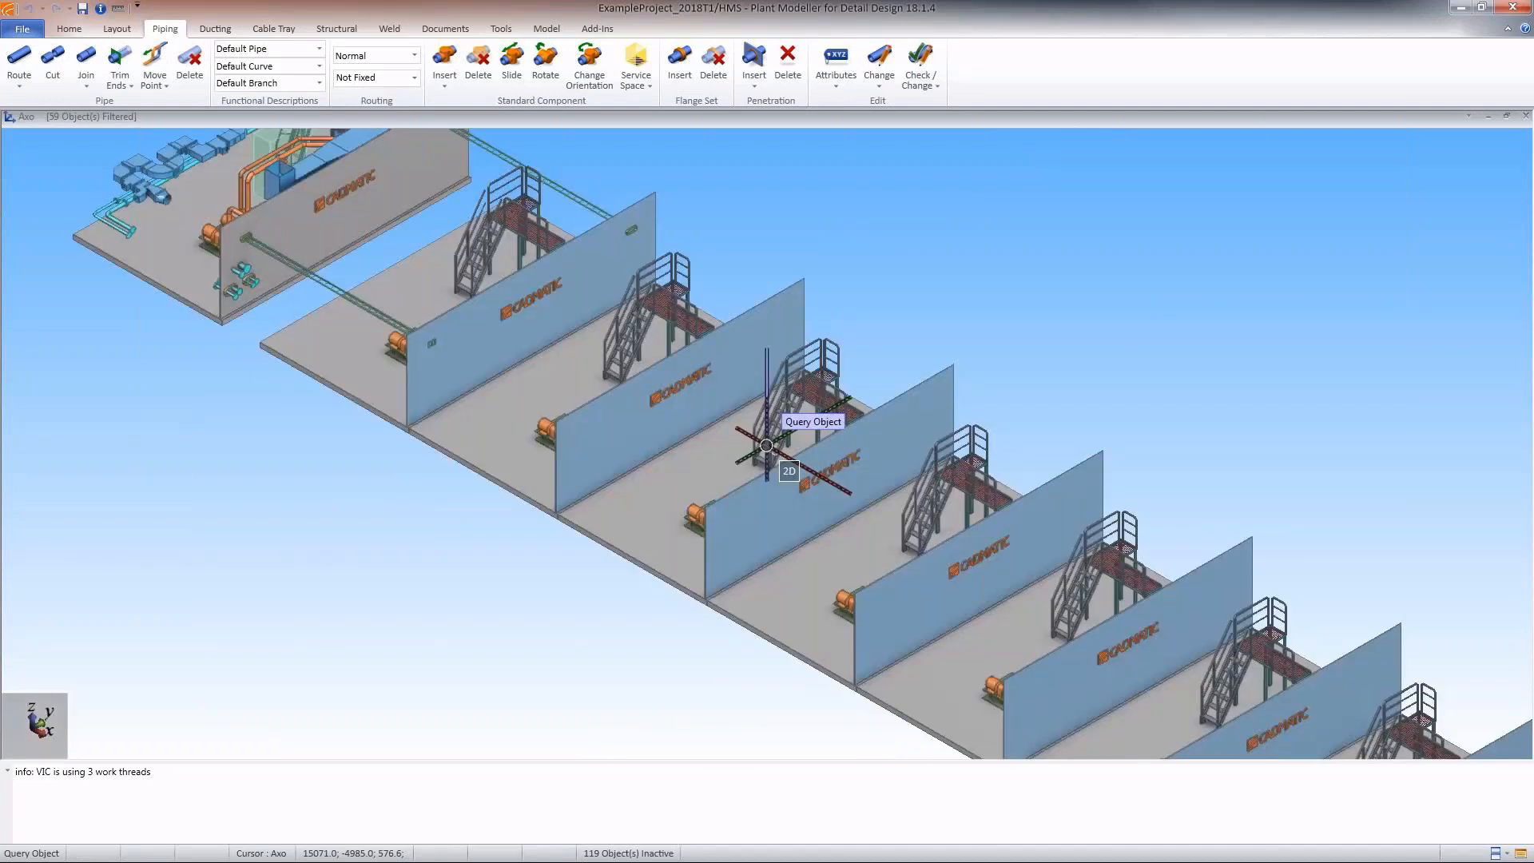
- Cycle the model through its bottom and side views and finish in the top view
{"action": "key", "text": "5"}
{"action": "key", "text": "0"}
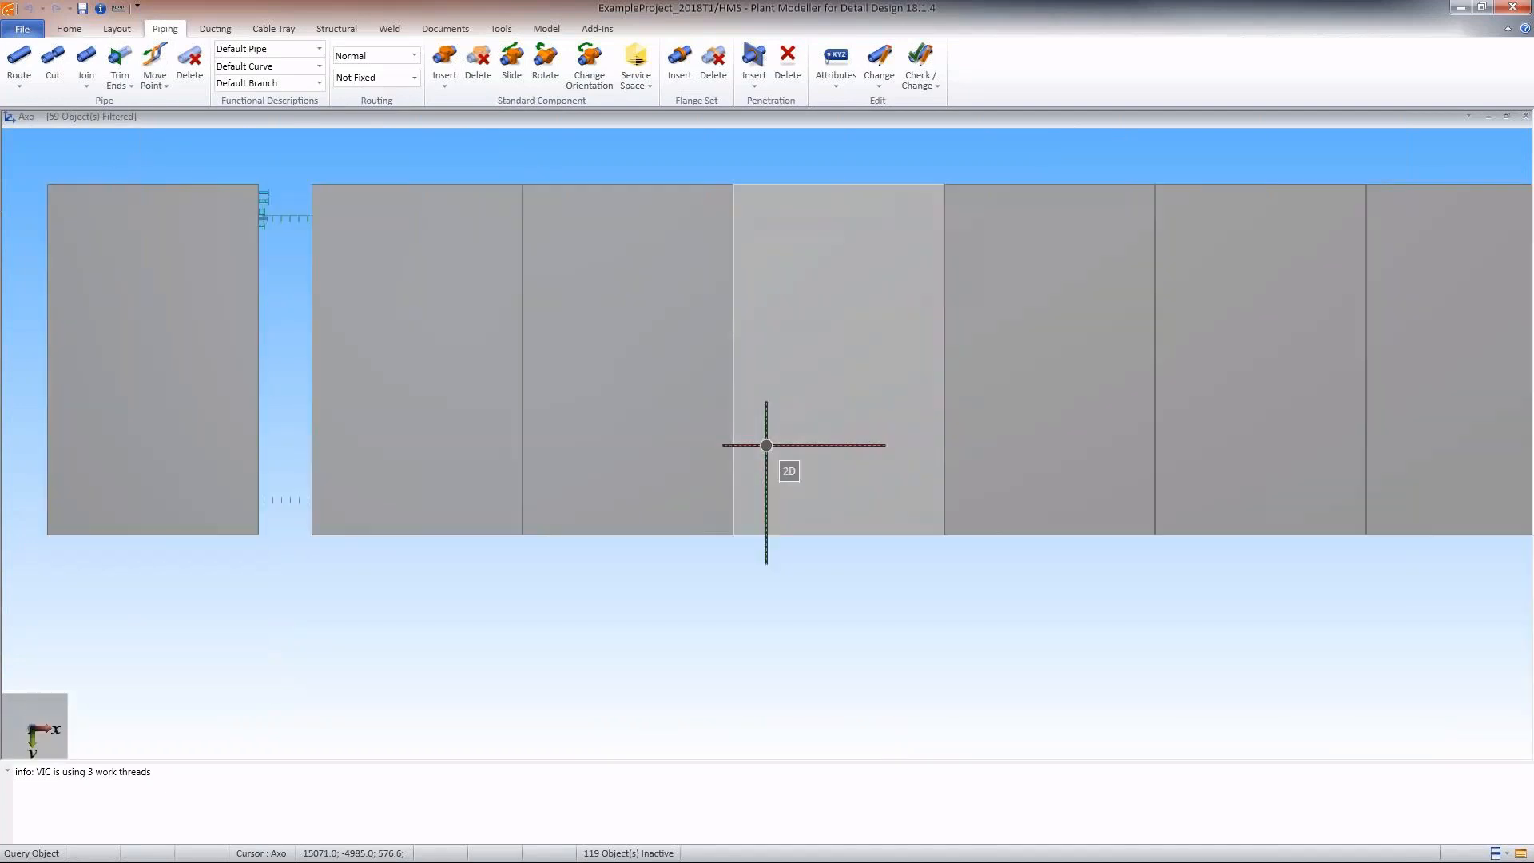
{"action": "key", "text": "4"}
{"action": "key", "text": "ctrl+Up"}
{"action": "key", "text": "ctrl+Down"}
{"action": "key", "text": "ctrl+Left"}
{"action": "key", "text": "ctrl+Right"}
{"action": "key", "text": "ctrl+Left"}
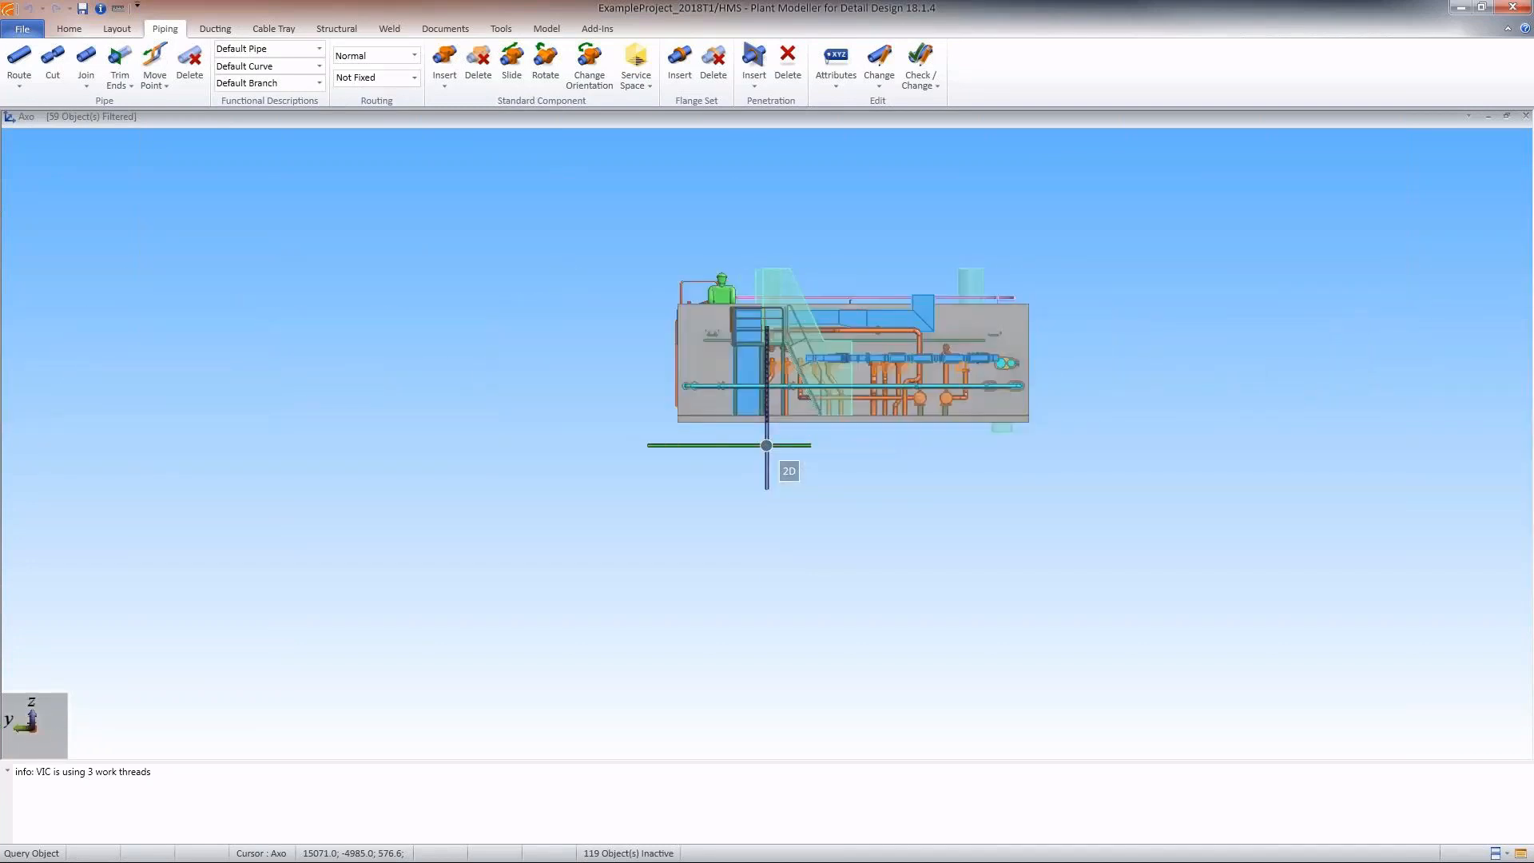
{"action": "key", "text": "ctrl+Page_Up"}
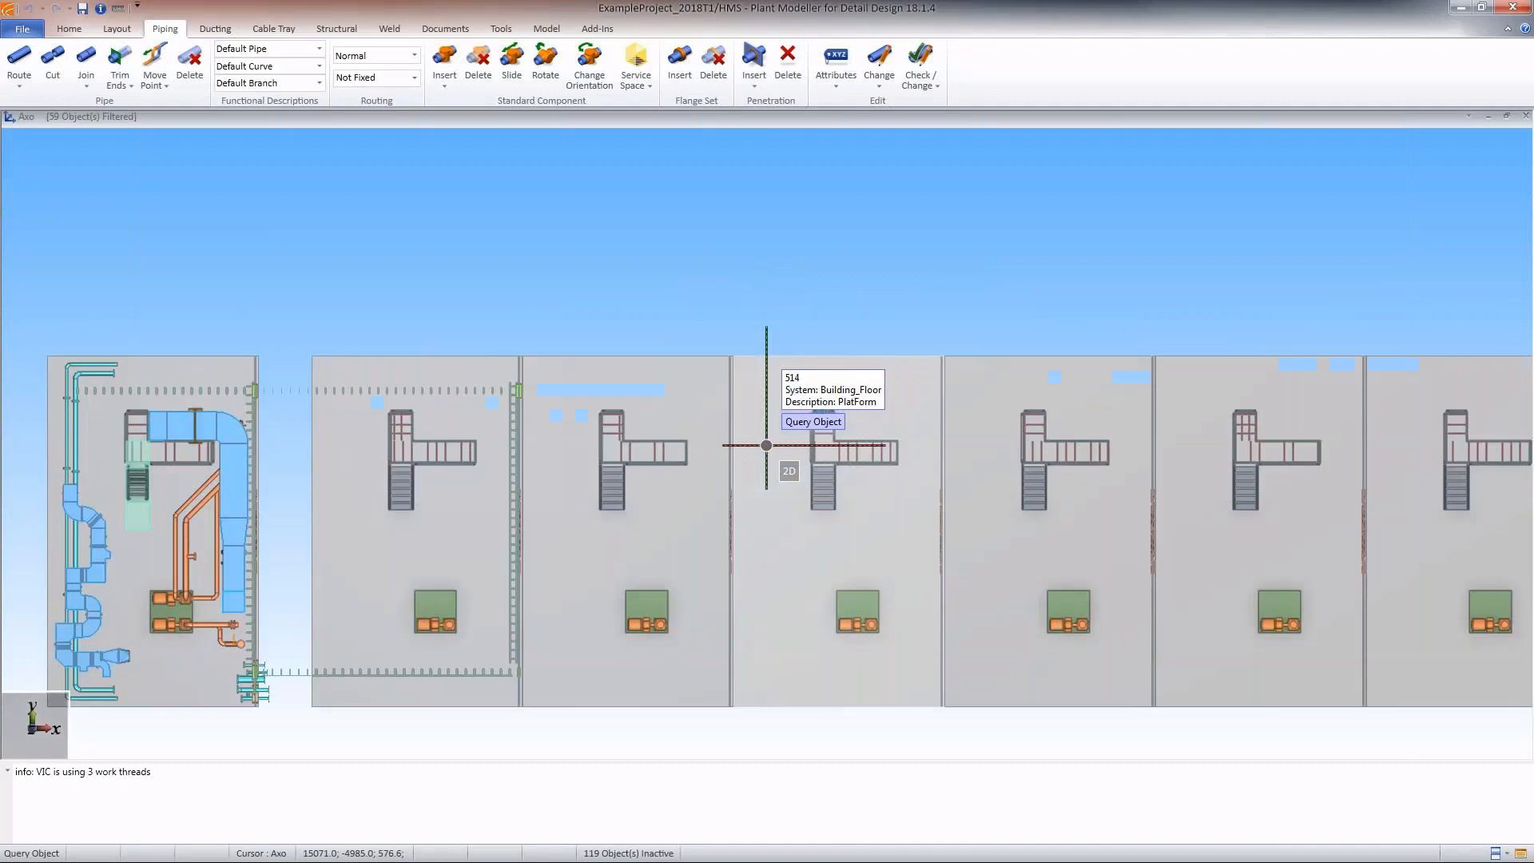
{"action": "scroll", "coordinate": [721, 497], "scroll_direction": "down", "scroll_amount": 1}
{"action": "scroll", "coordinate": [766, 445], "scroll_direction": "down", "scroll_amount": 1}
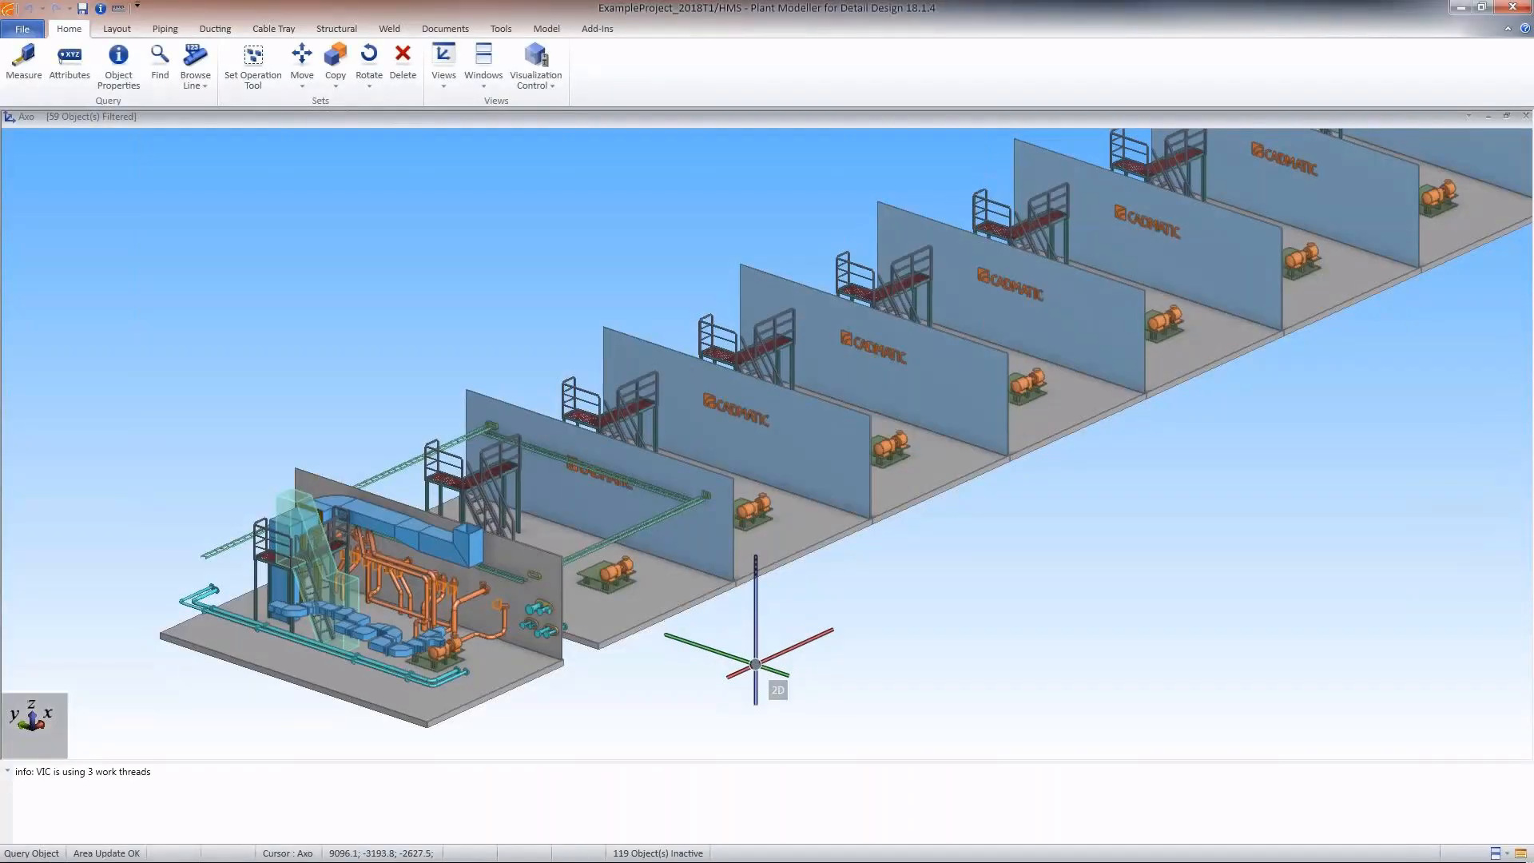
- Look through the 3D-Digitize commands for the view filter box, including Get Filter Box Limit from Current Location
{"action": "right_click", "coordinate": [756, 664]}
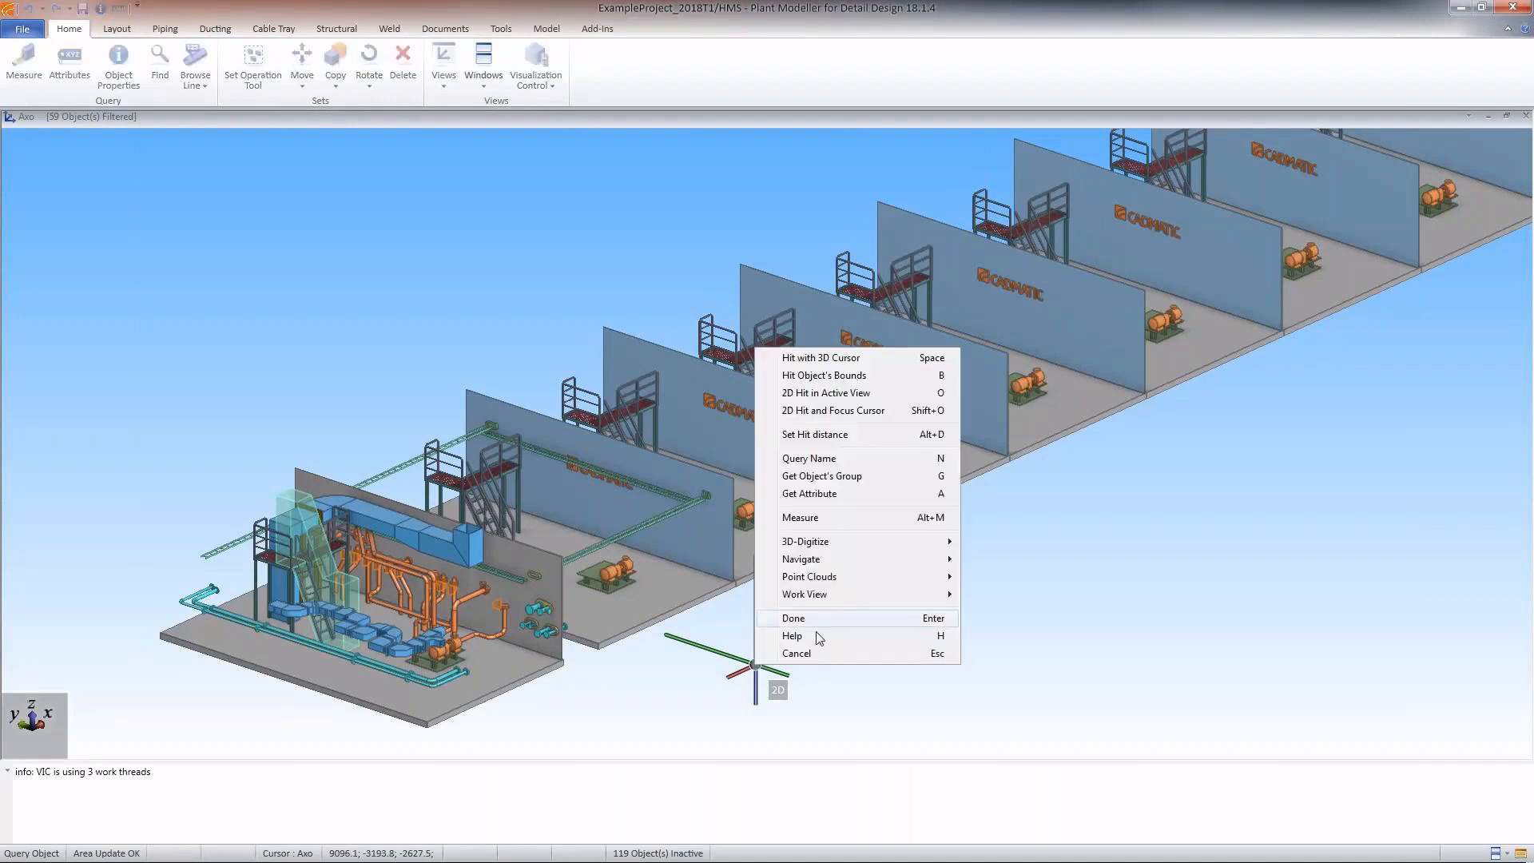
{"action": "mouse_move", "coordinate": [887, 541]}
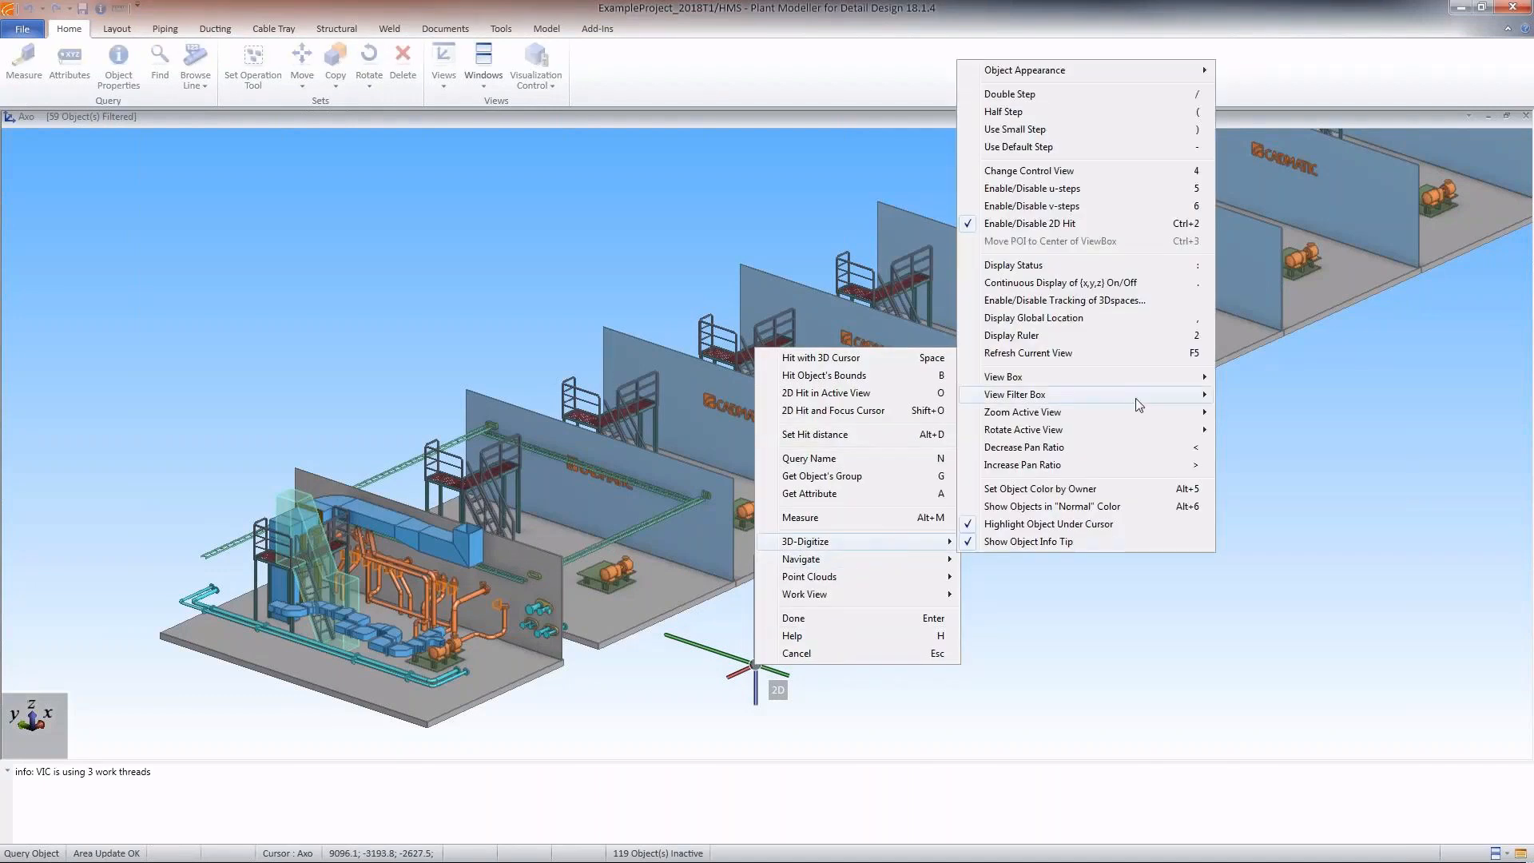
{"action": "mouse_move", "coordinate": [1143, 377]}
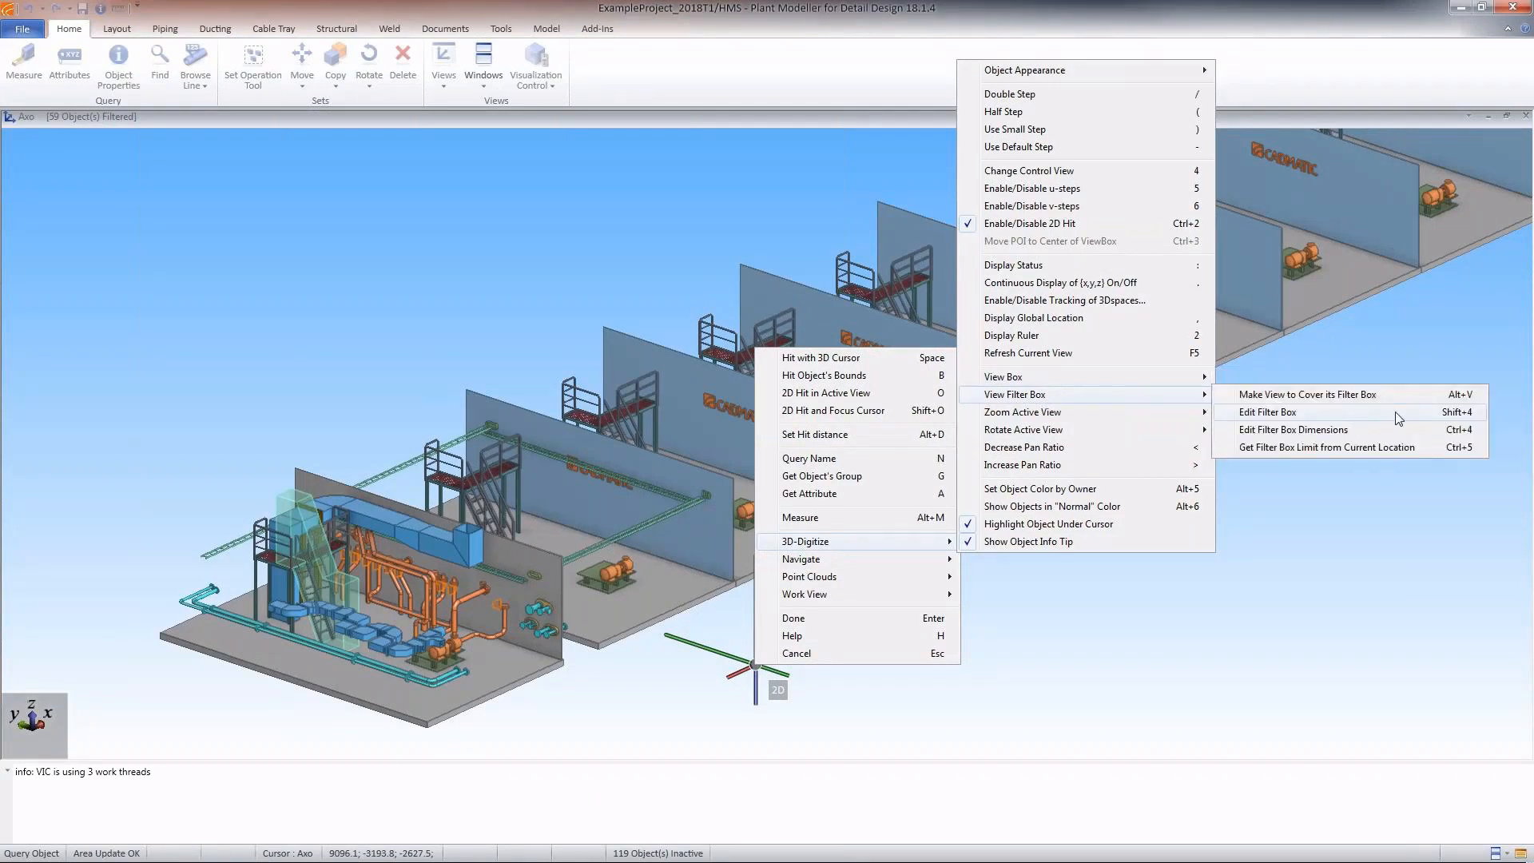
{"action": "left_click", "coordinate": [1427, 449]}
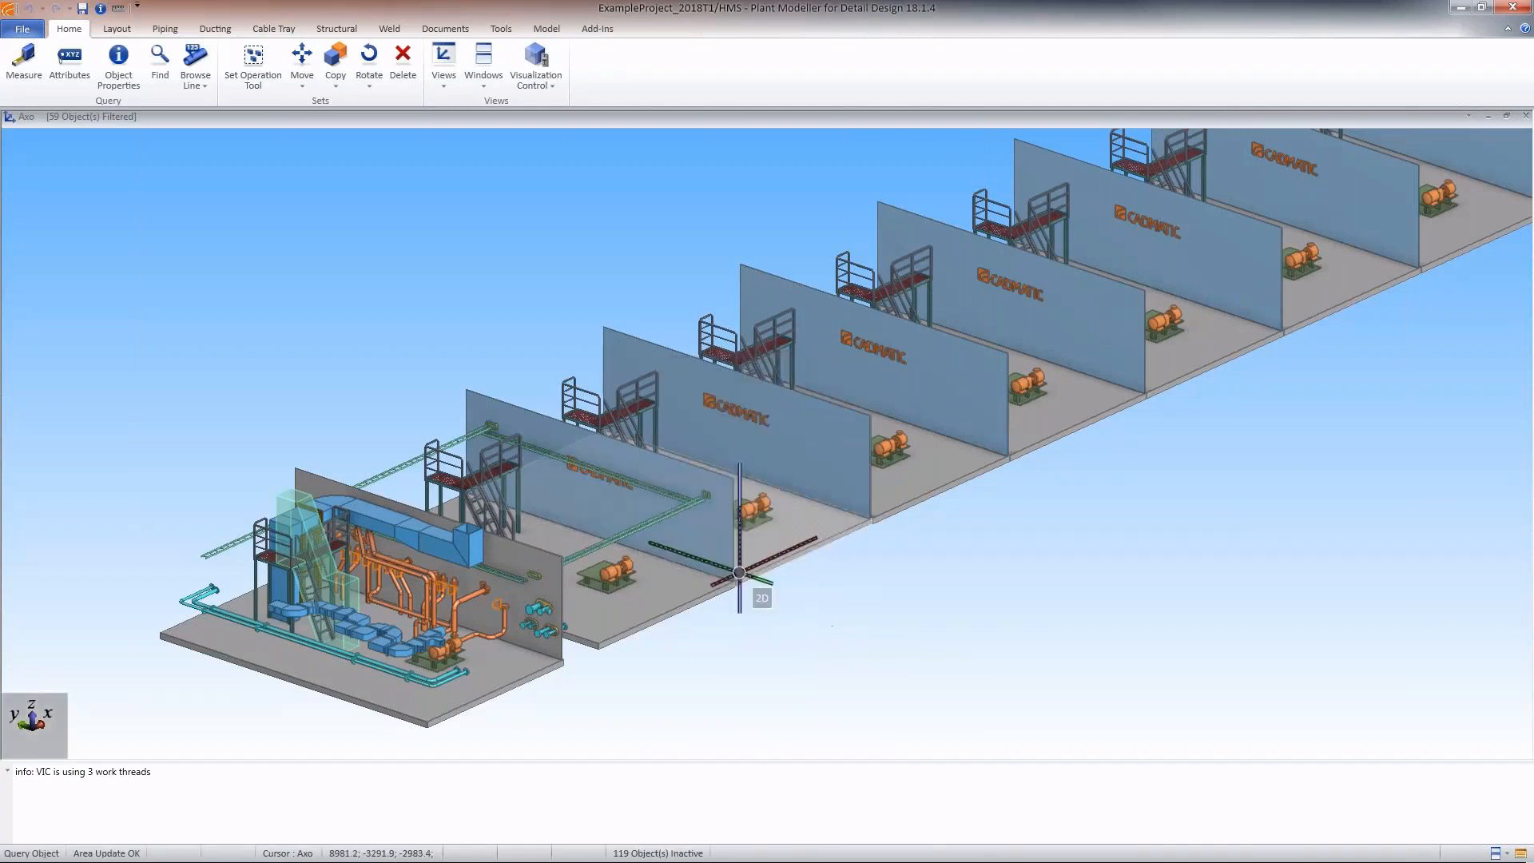
- Set the view filter box limits at the near corner of pump P001B's upper foundation plate, using the -X, -Y, -Z corner
{"action": "scroll", "coordinate": [747, 554], "scroll_direction": "up", "scroll_amount": 5}
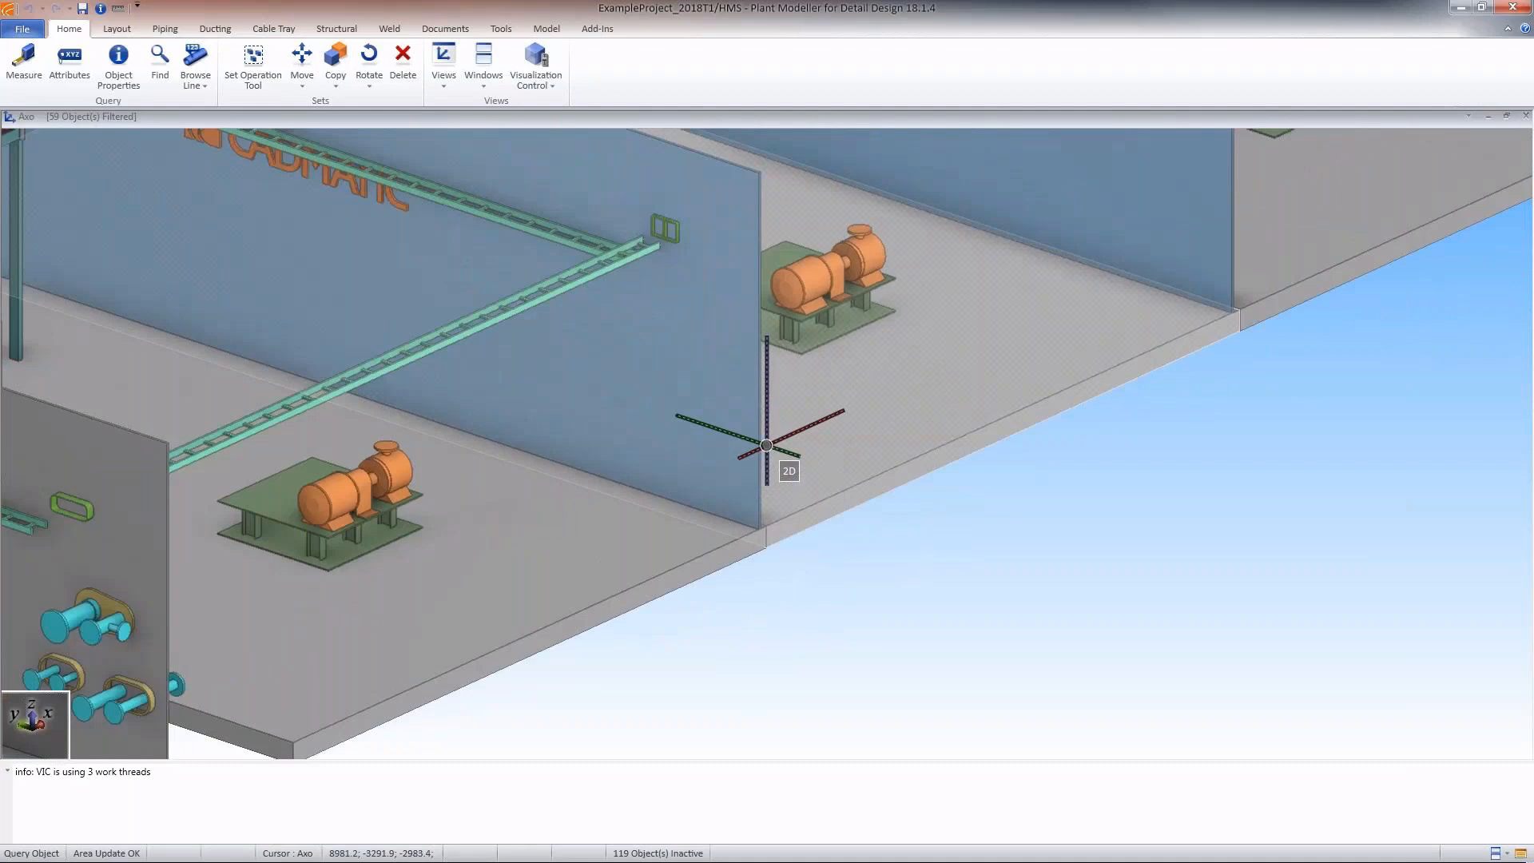
{"action": "scroll", "coordinate": [766, 445], "scroll_direction": "up", "scroll_amount": 2}
{"action": "scroll", "coordinate": [767, 445], "scroll_direction": "up", "scroll_amount": 2}
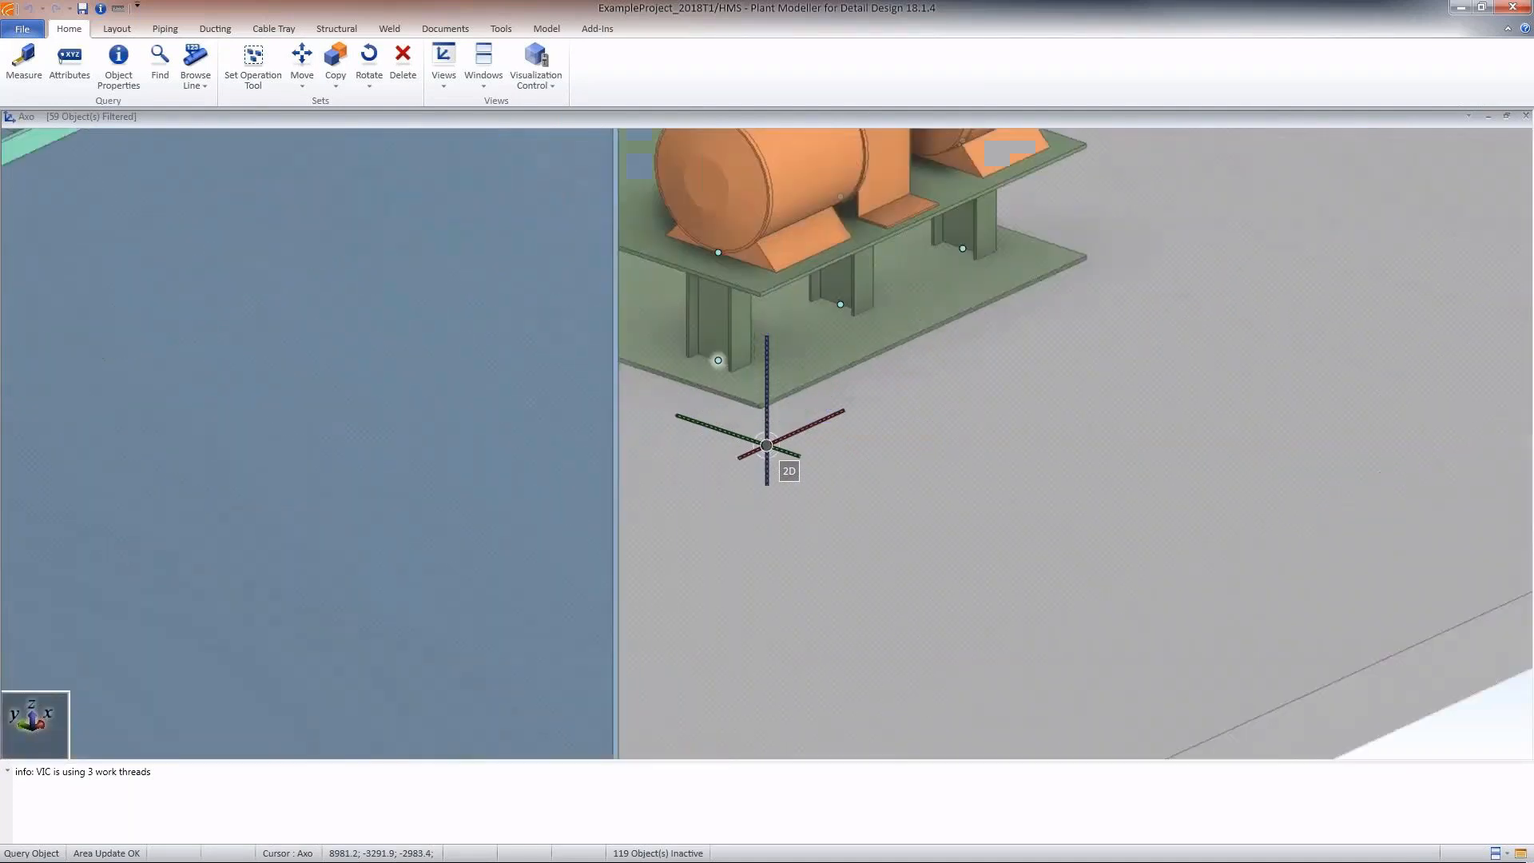
{"action": "scroll", "coordinate": [767, 445], "scroll_direction": "up", "scroll_amount": 3}
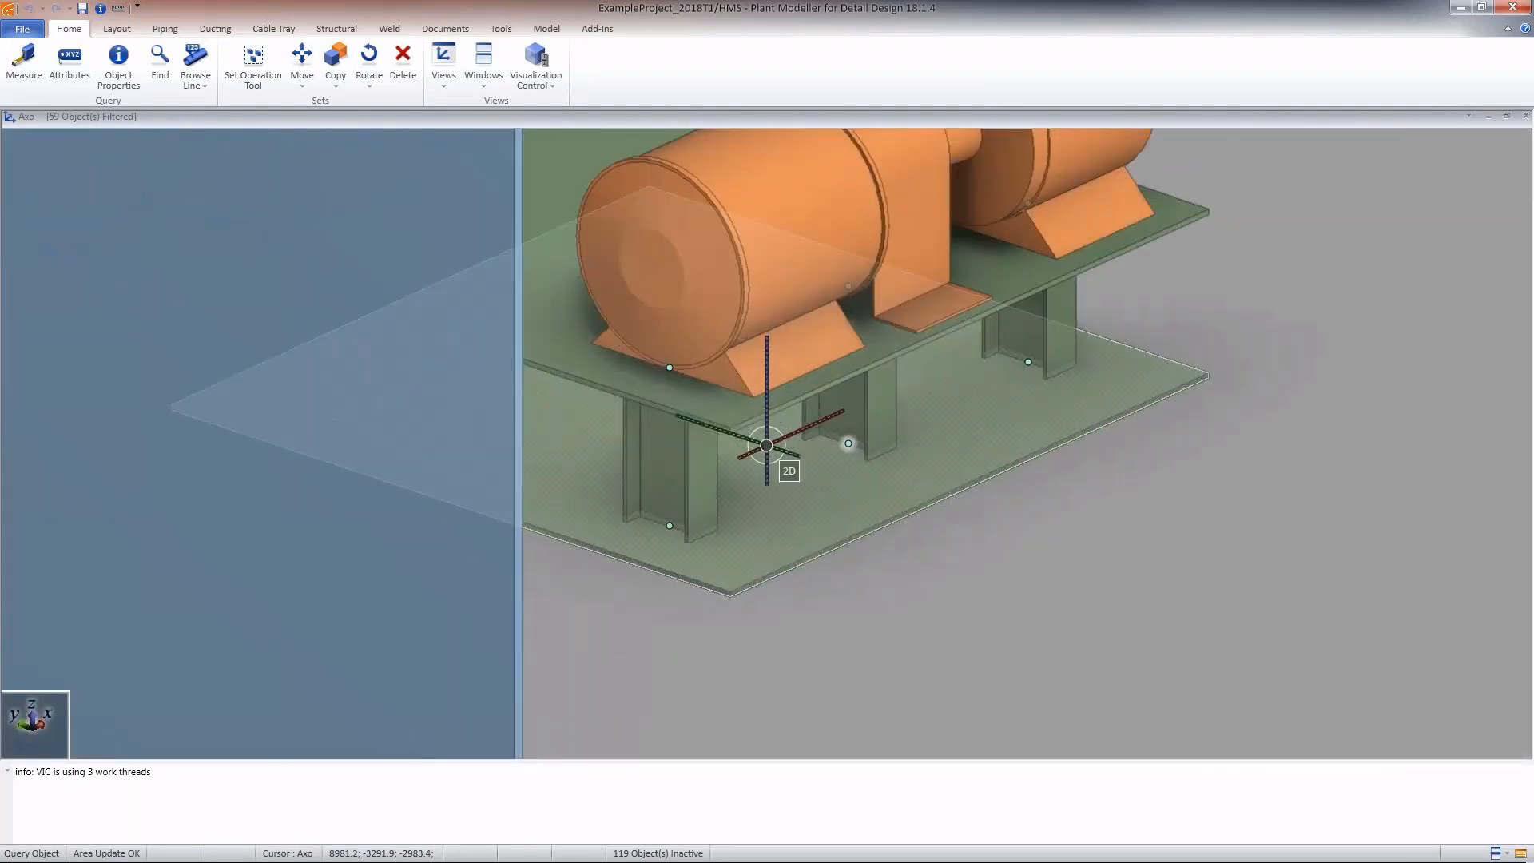
{"action": "mouse_move", "coordinate": [730, 433]}
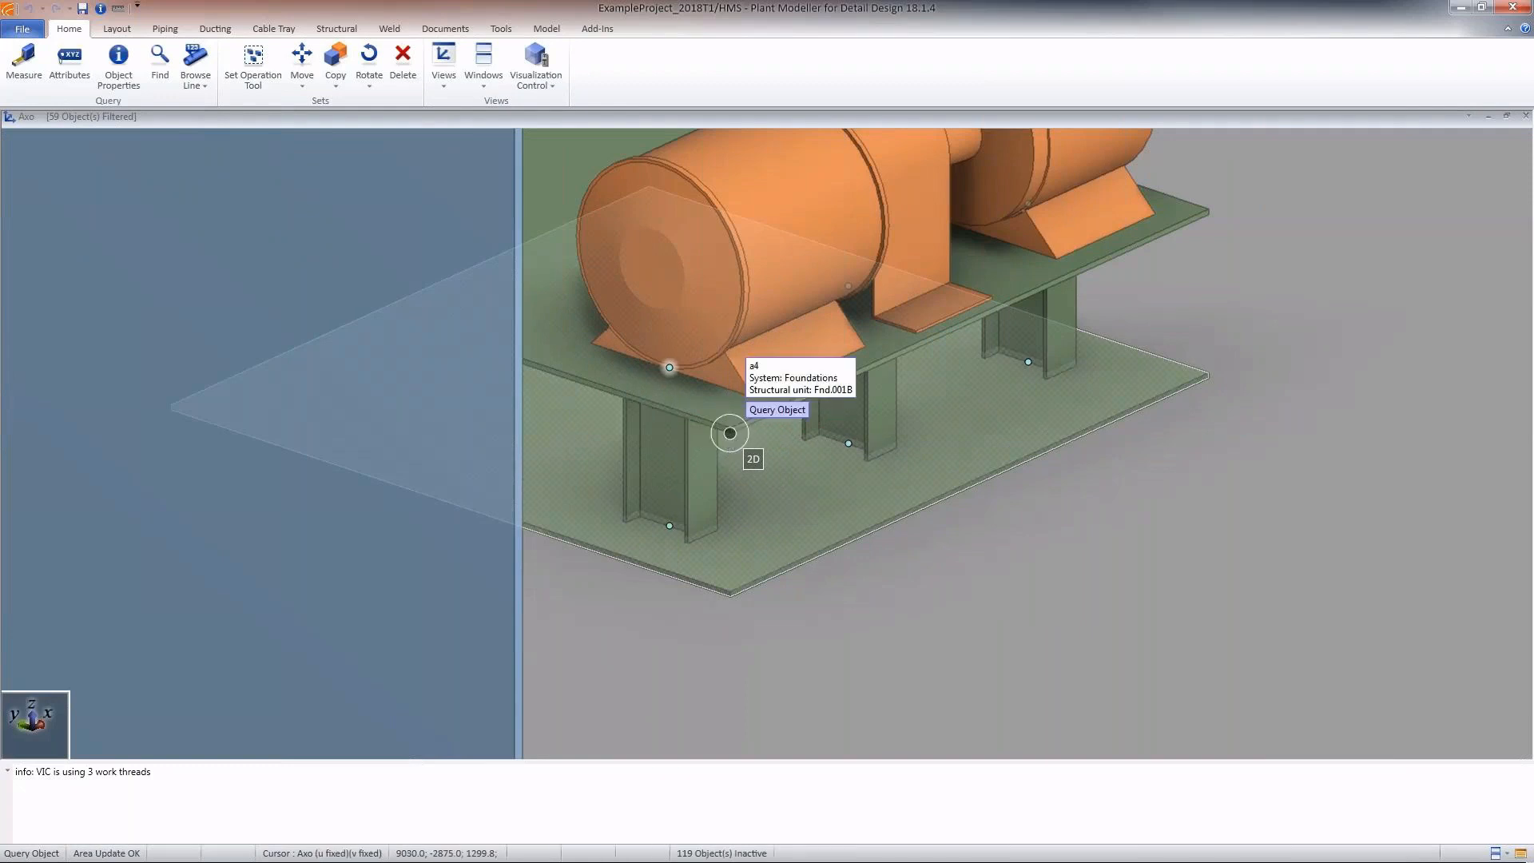
{"action": "key", "text": "ctrl+alt+i"}
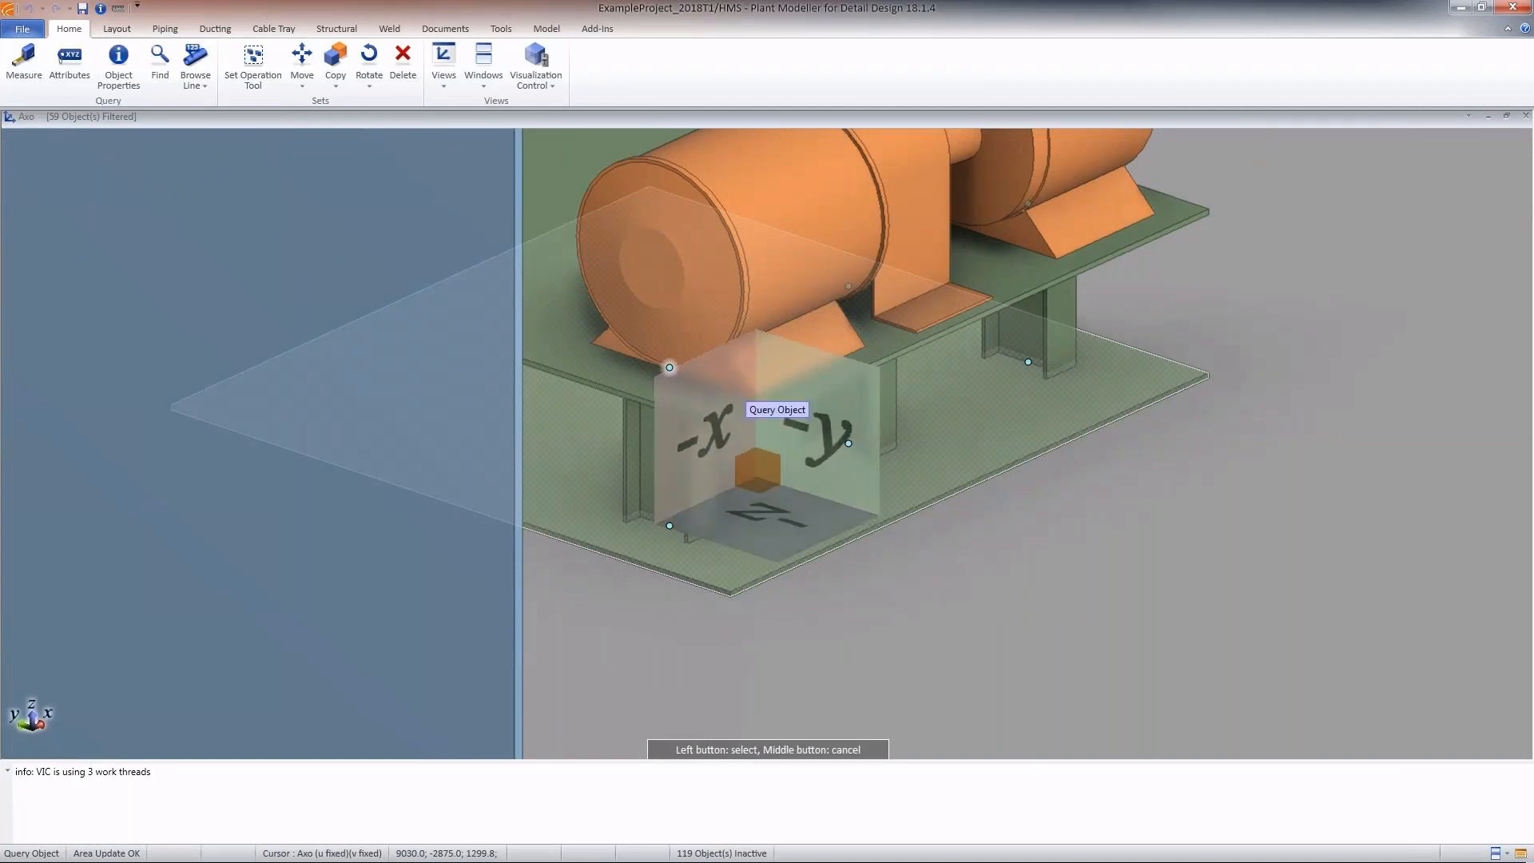
{"action": "left_click", "coordinate": [730, 433]}
- Show the clipped model around the pump in the -Y elevation view
{"action": "scroll", "coordinate": [731, 433], "scroll_direction": "down", "scroll_amount": 8}
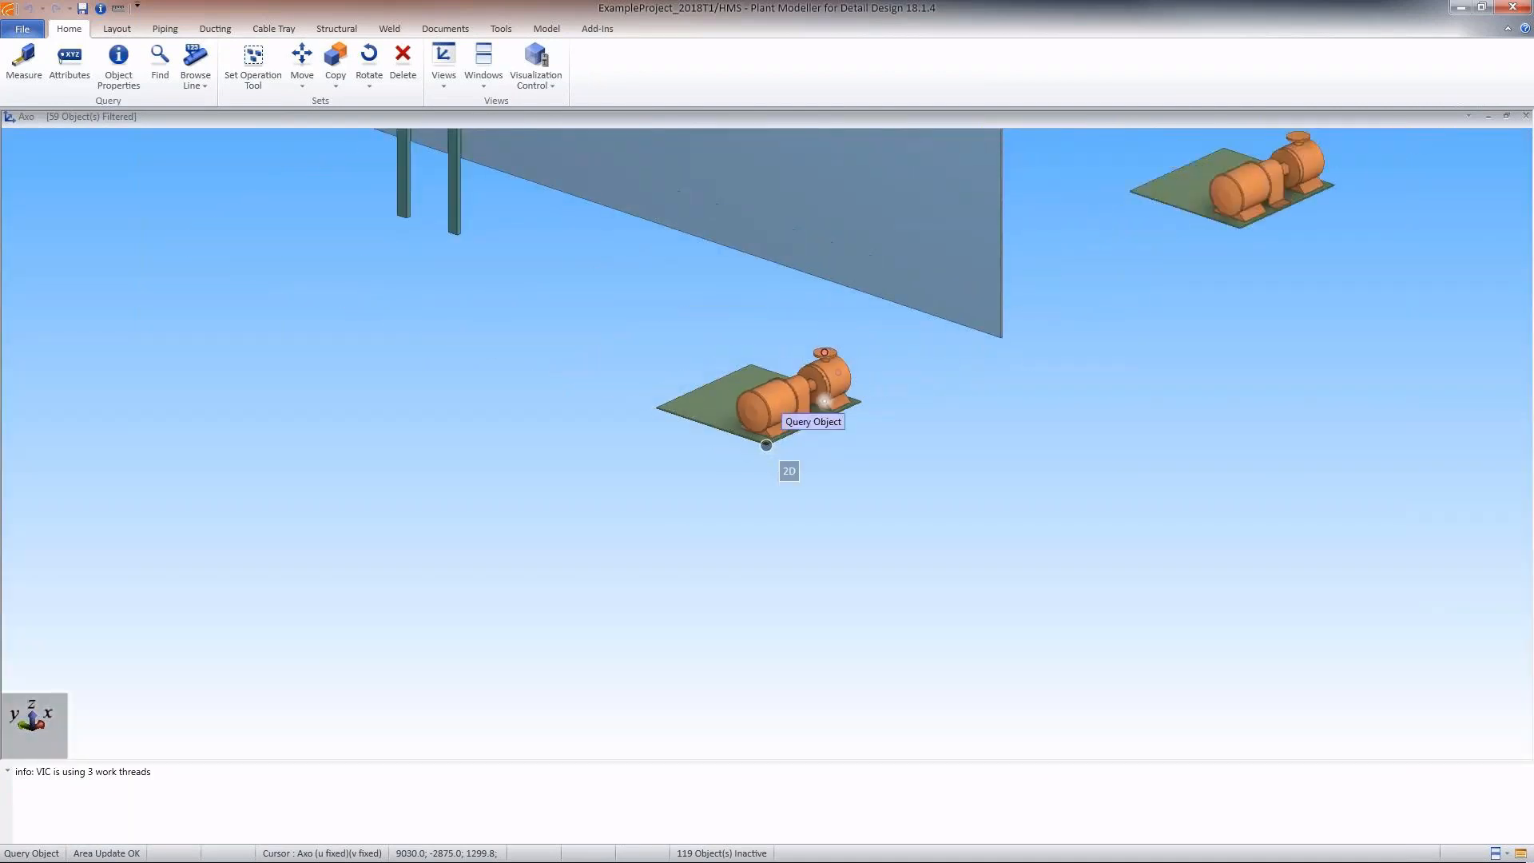
{"action": "key", "text": "ctrl+alt+Down"}
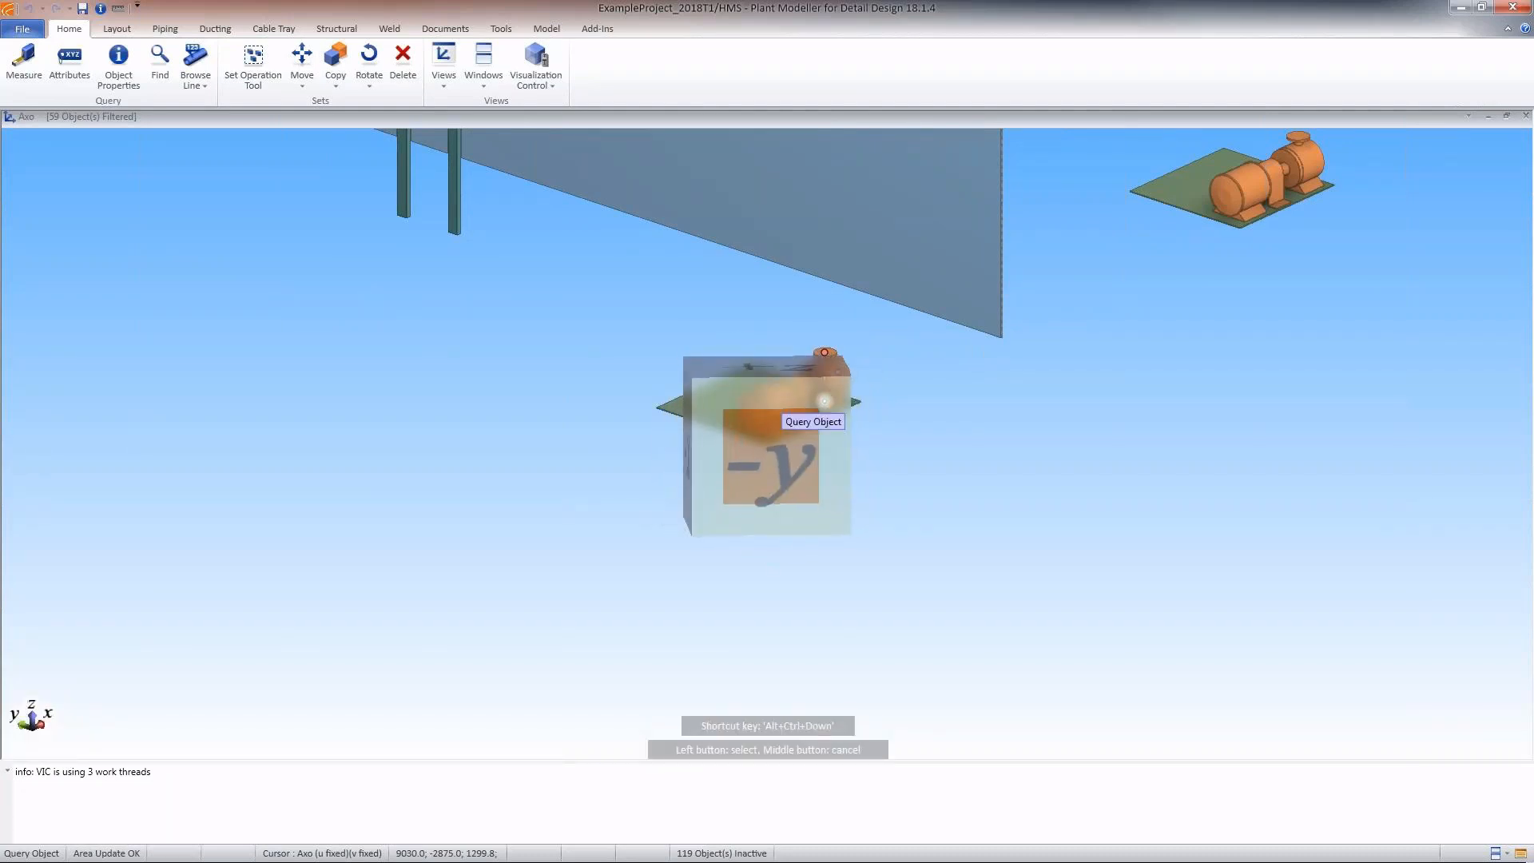
{"action": "left_click", "coordinate": [824, 401]}
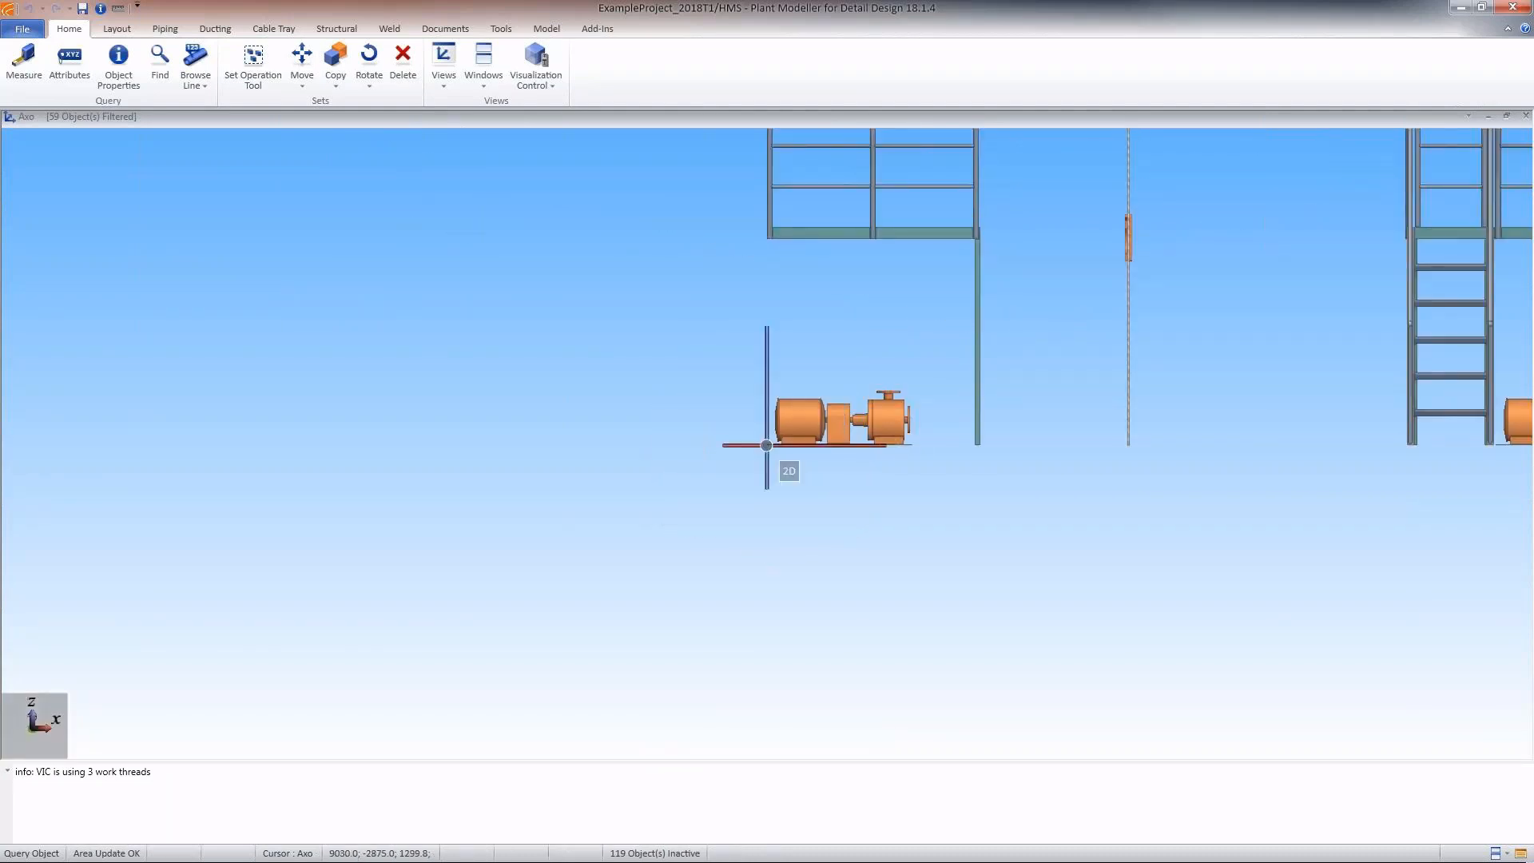
- Set the view filter box's +X and +Z limits at the wall's upper end, X 12020 and Z 4200
{"action": "key", "text": "Up"}
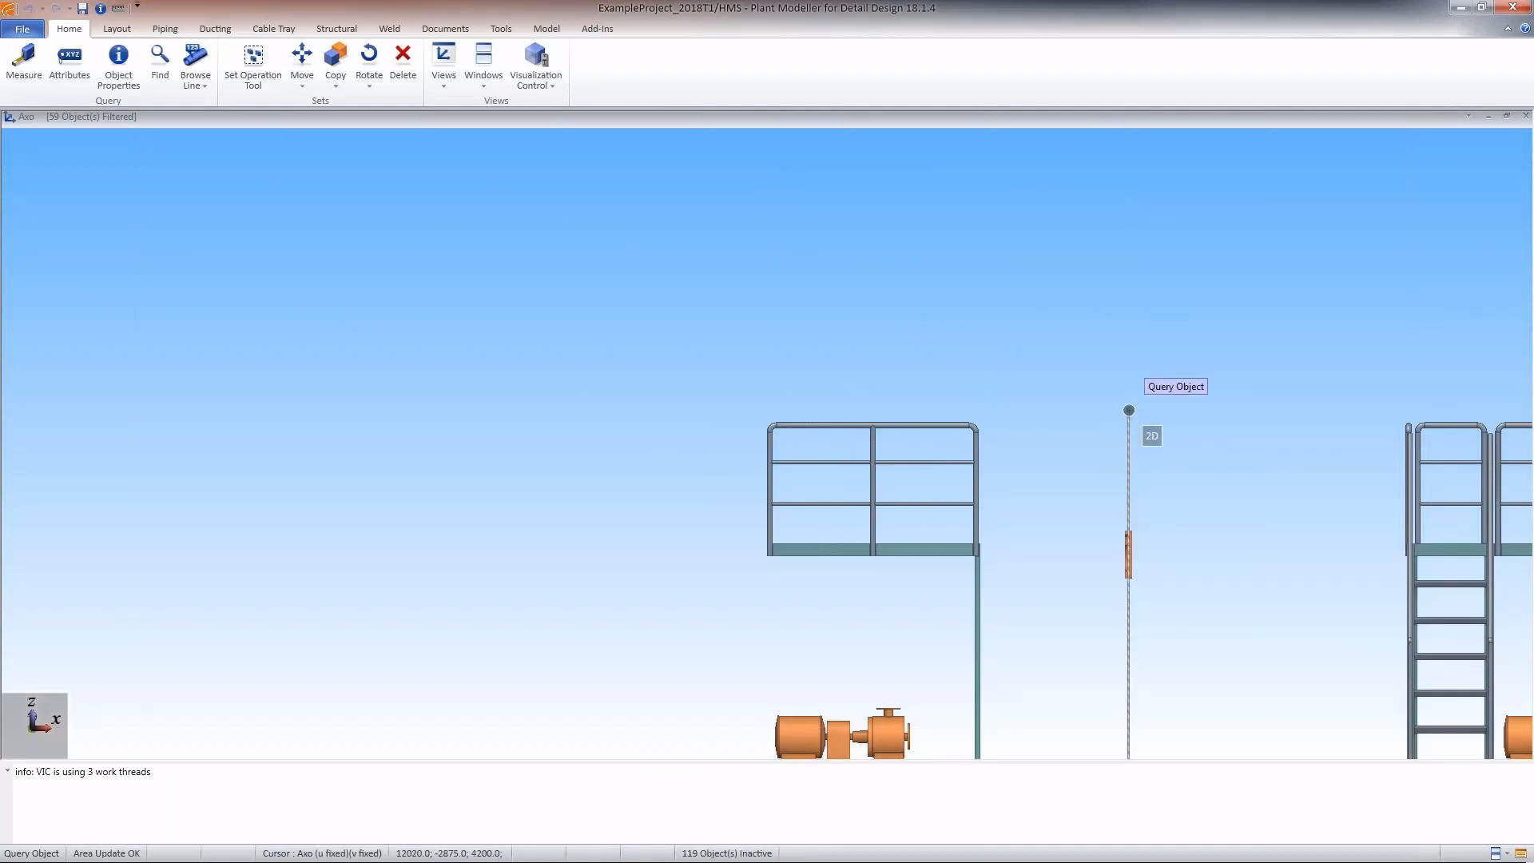
{"action": "left_click", "coordinate": [1129, 410]}
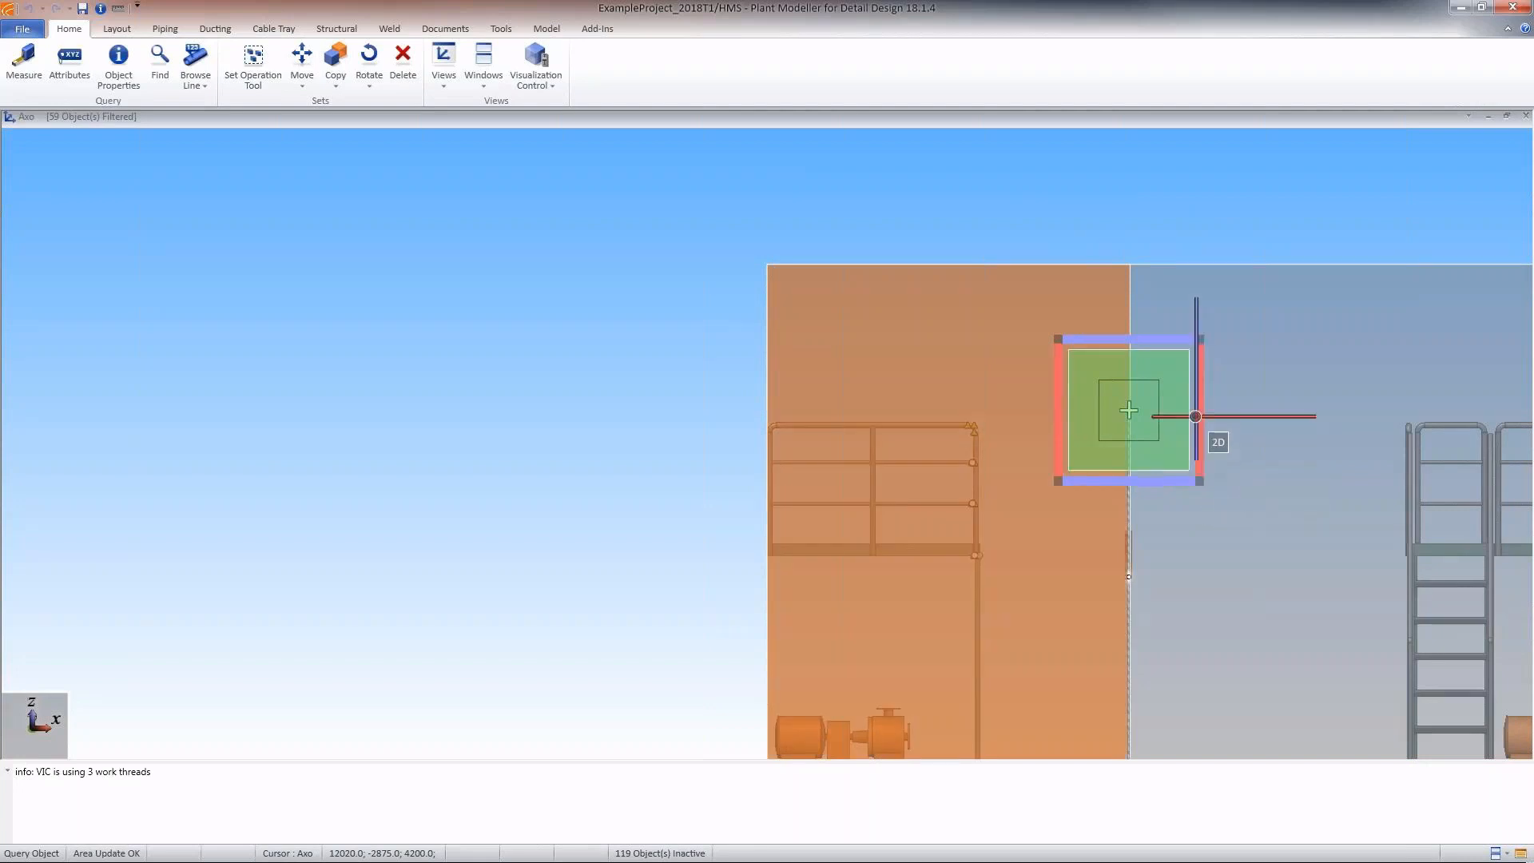
{"action": "left_click", "coordinate": [1202, 339]}
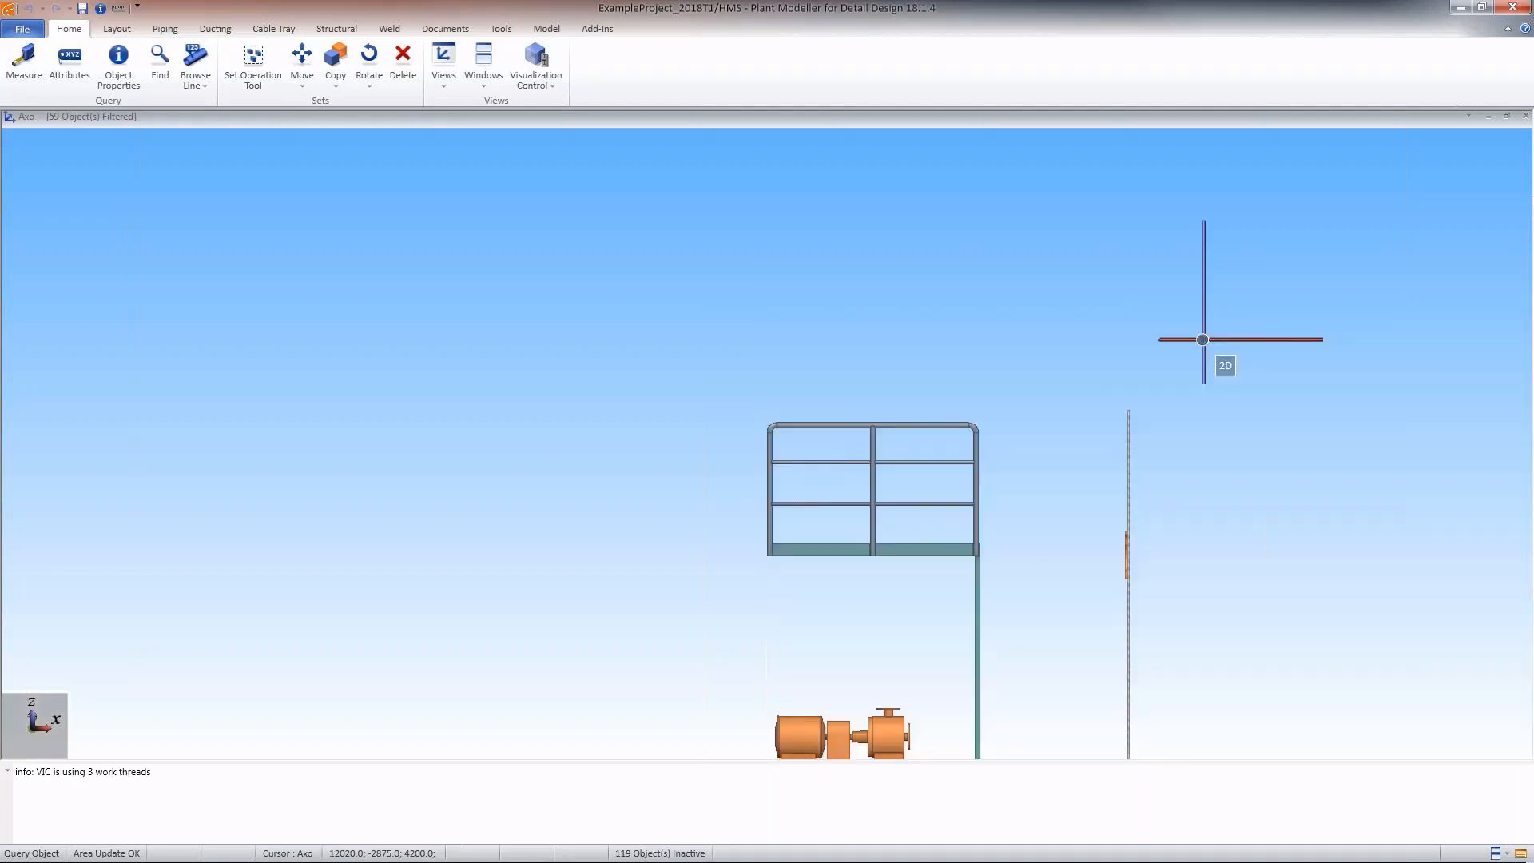
{"action": "scroll", "coordinate": [1045, 533], "scroll_direction": "down", "scroll_amount": 1}
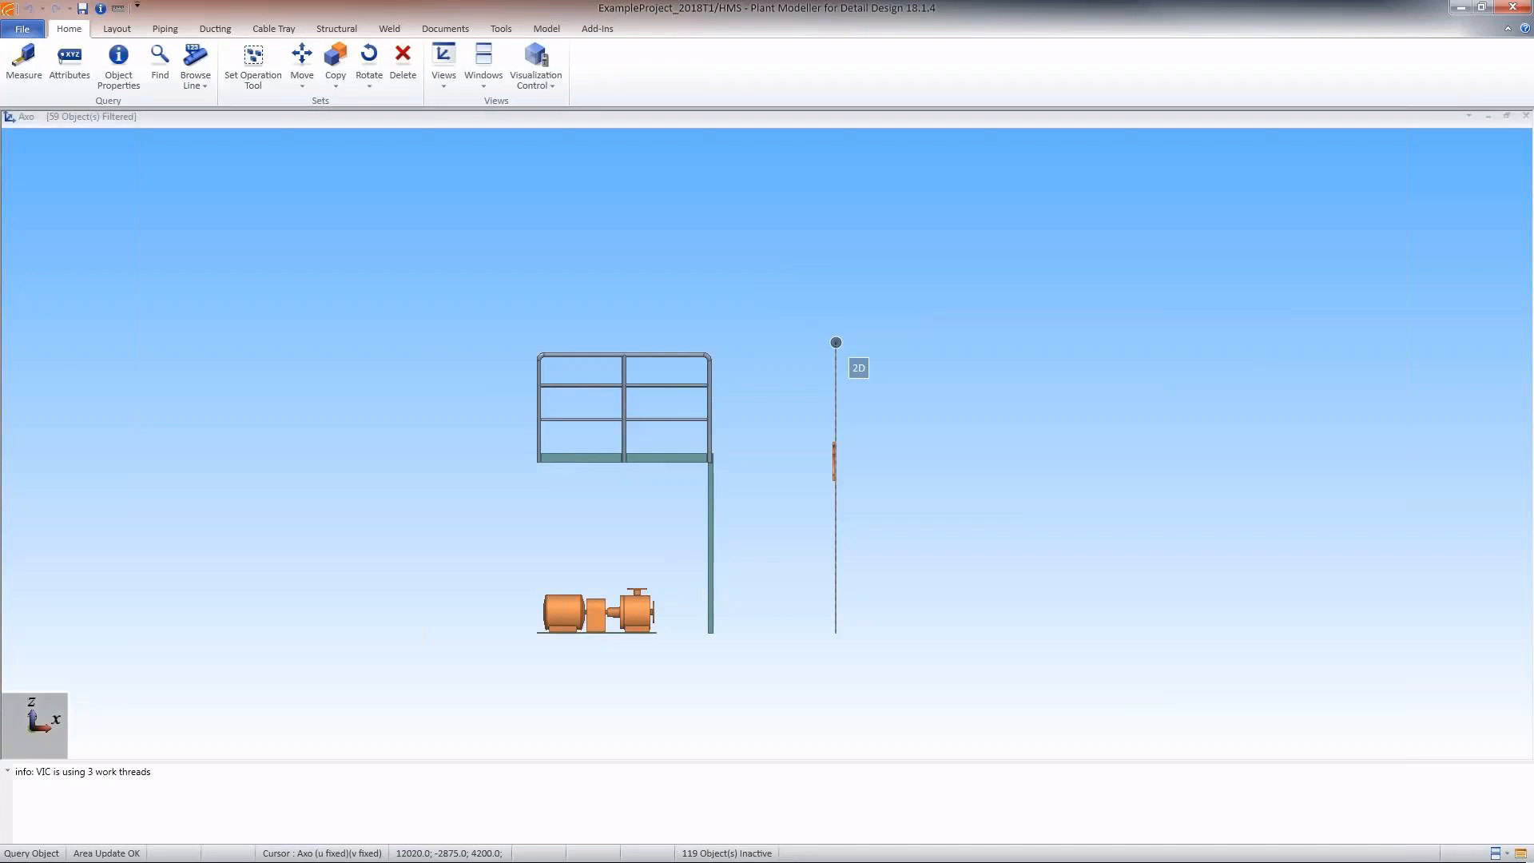
- In the Fr_Aft view, set the filter box's X limits at the wall (X 12020) and at the pump foundation plate (X 9030)
{"action": "key", "text": "ctrl+Tab"}
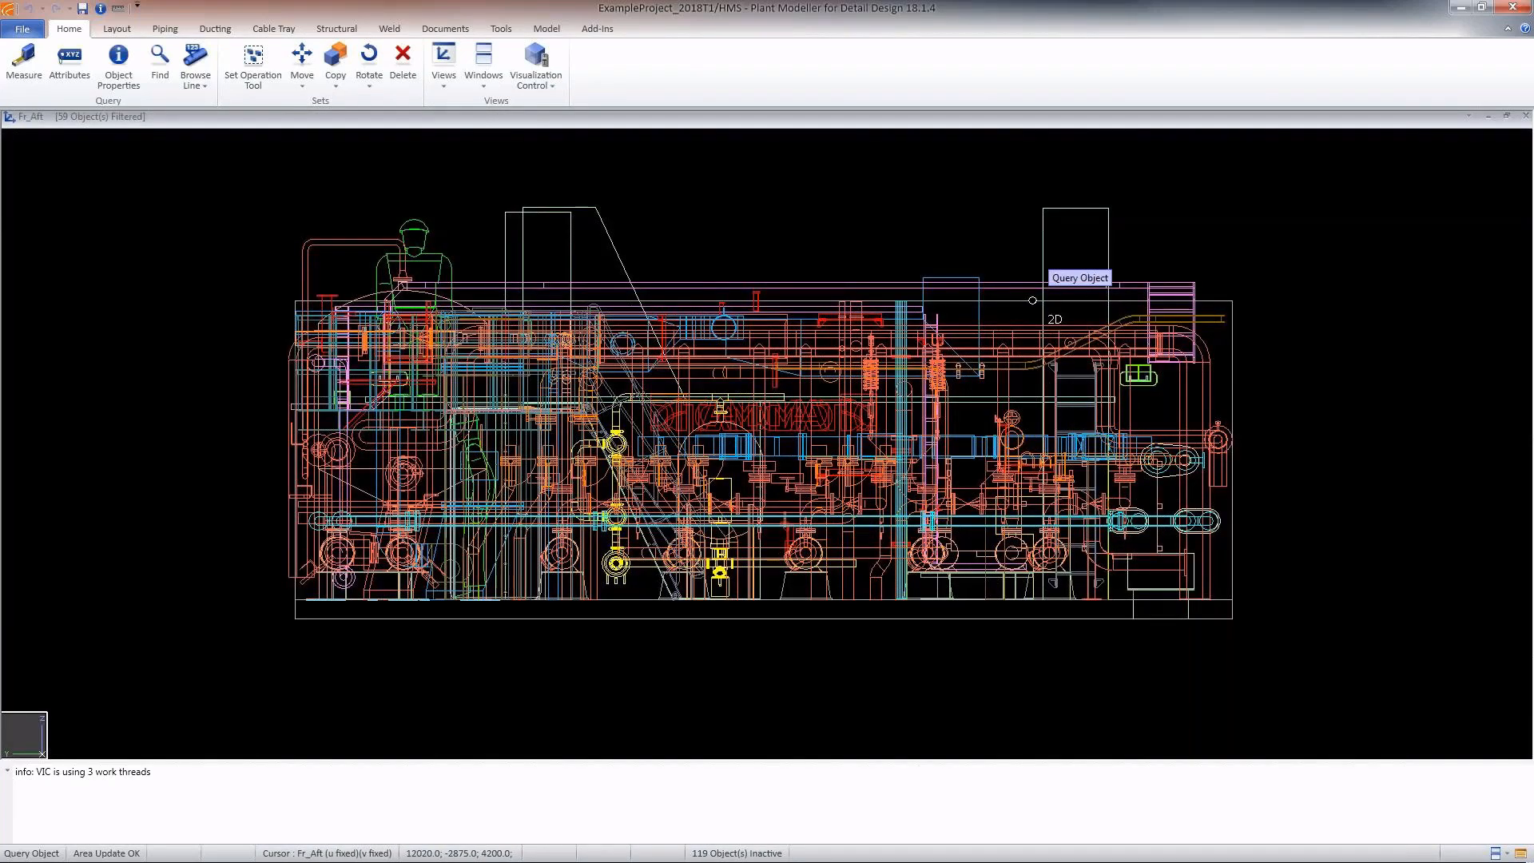
{"action": "left_click", "coordinate": [1032, 300]}
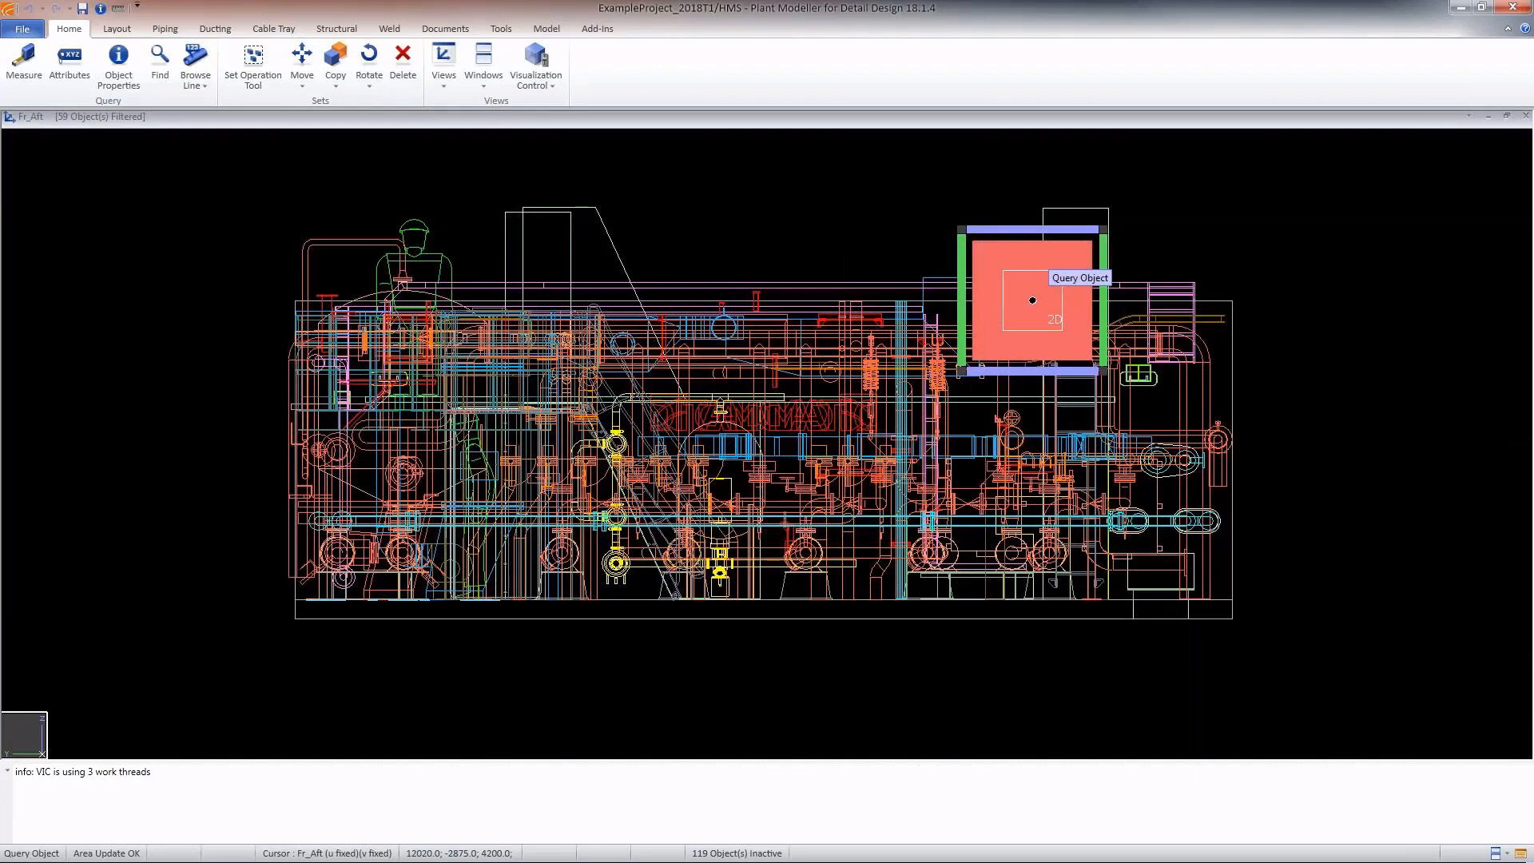
{"action": "left_click", "coordinate": [1033, 300]}
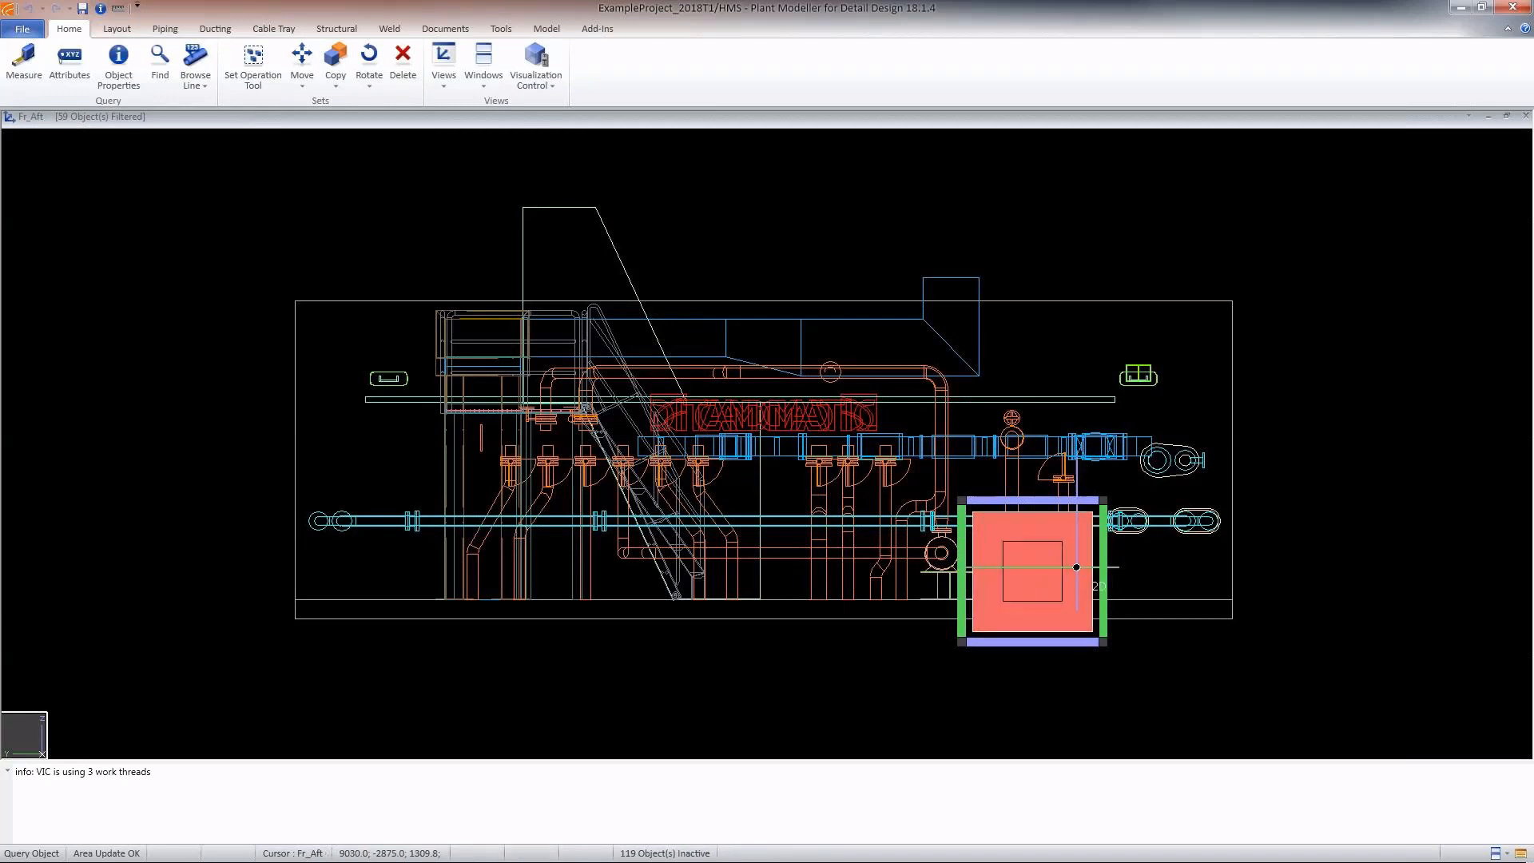
{"action": "left_click", "coordinate": [1084, 567]}
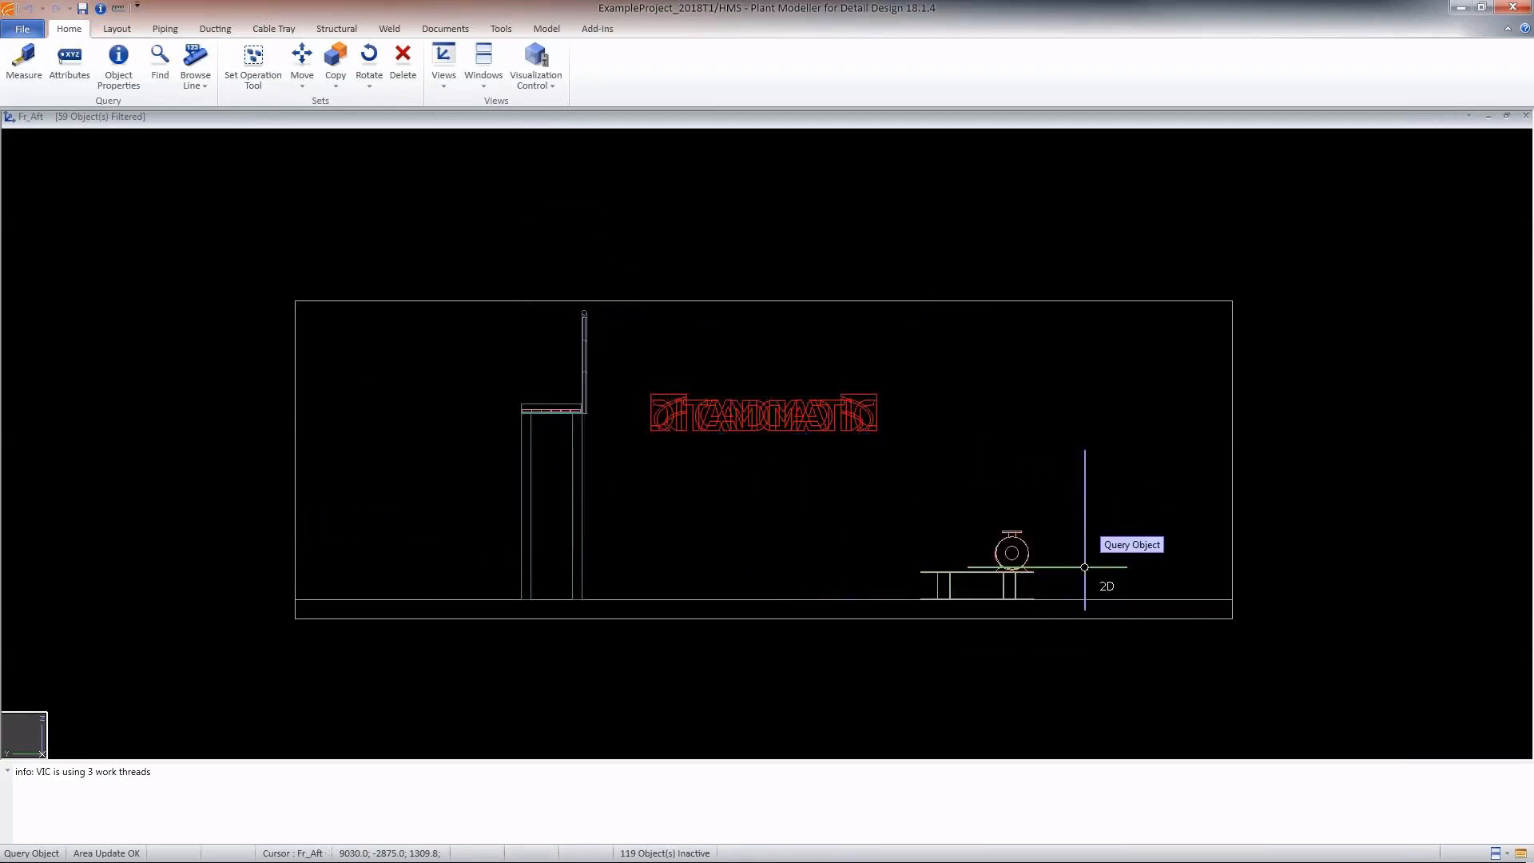
- In the Axo2 view, limit the filter box to one bay, with X limits at the floor corners X 6100 and X 12100
{"action": "key", "text": "ctrl+Tab"}
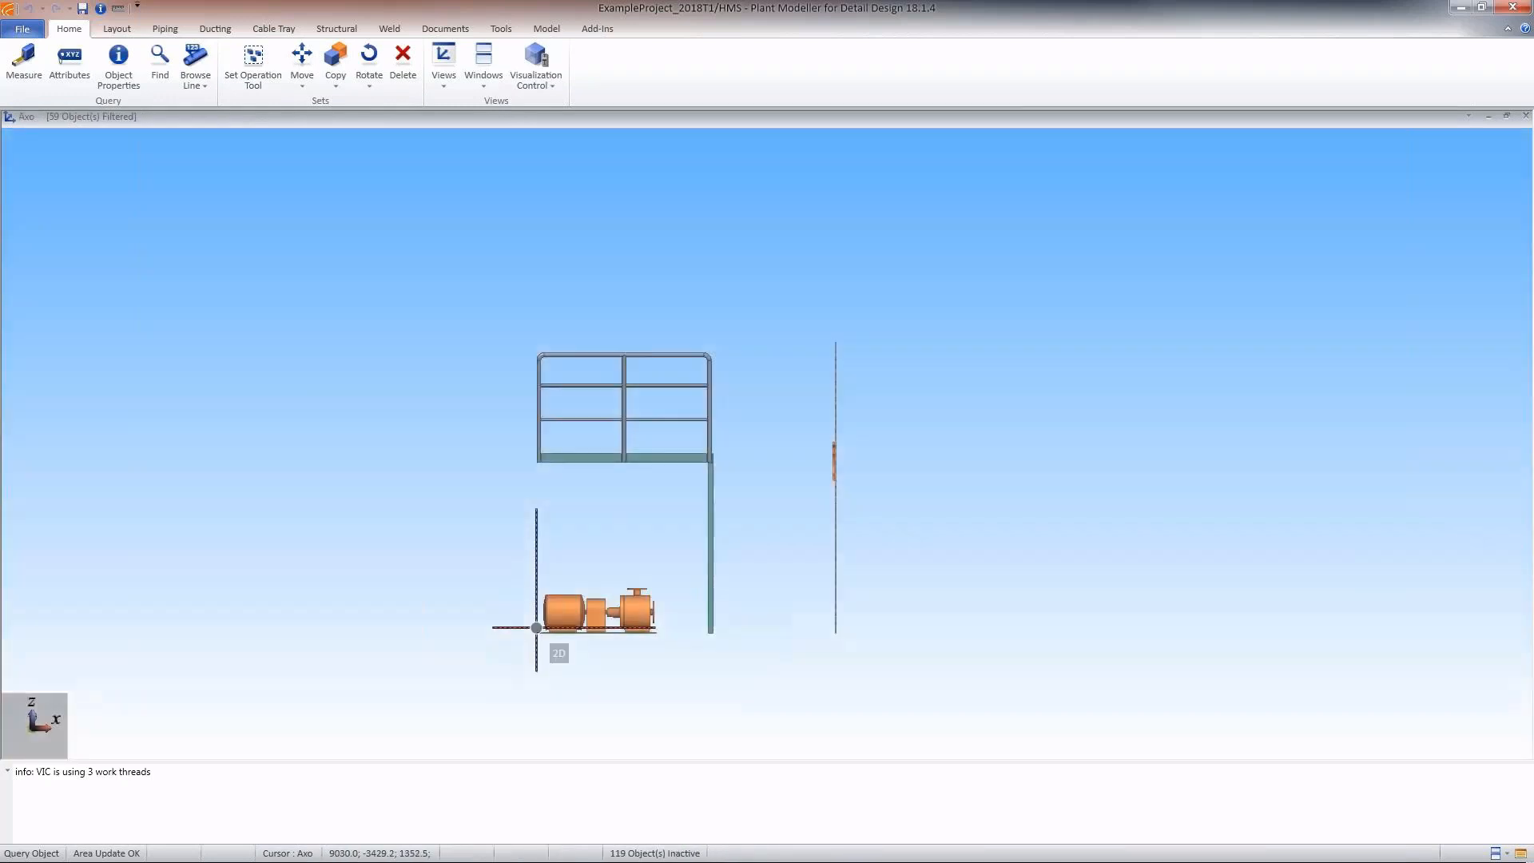
{"action": "key", "text": "shift+b"}
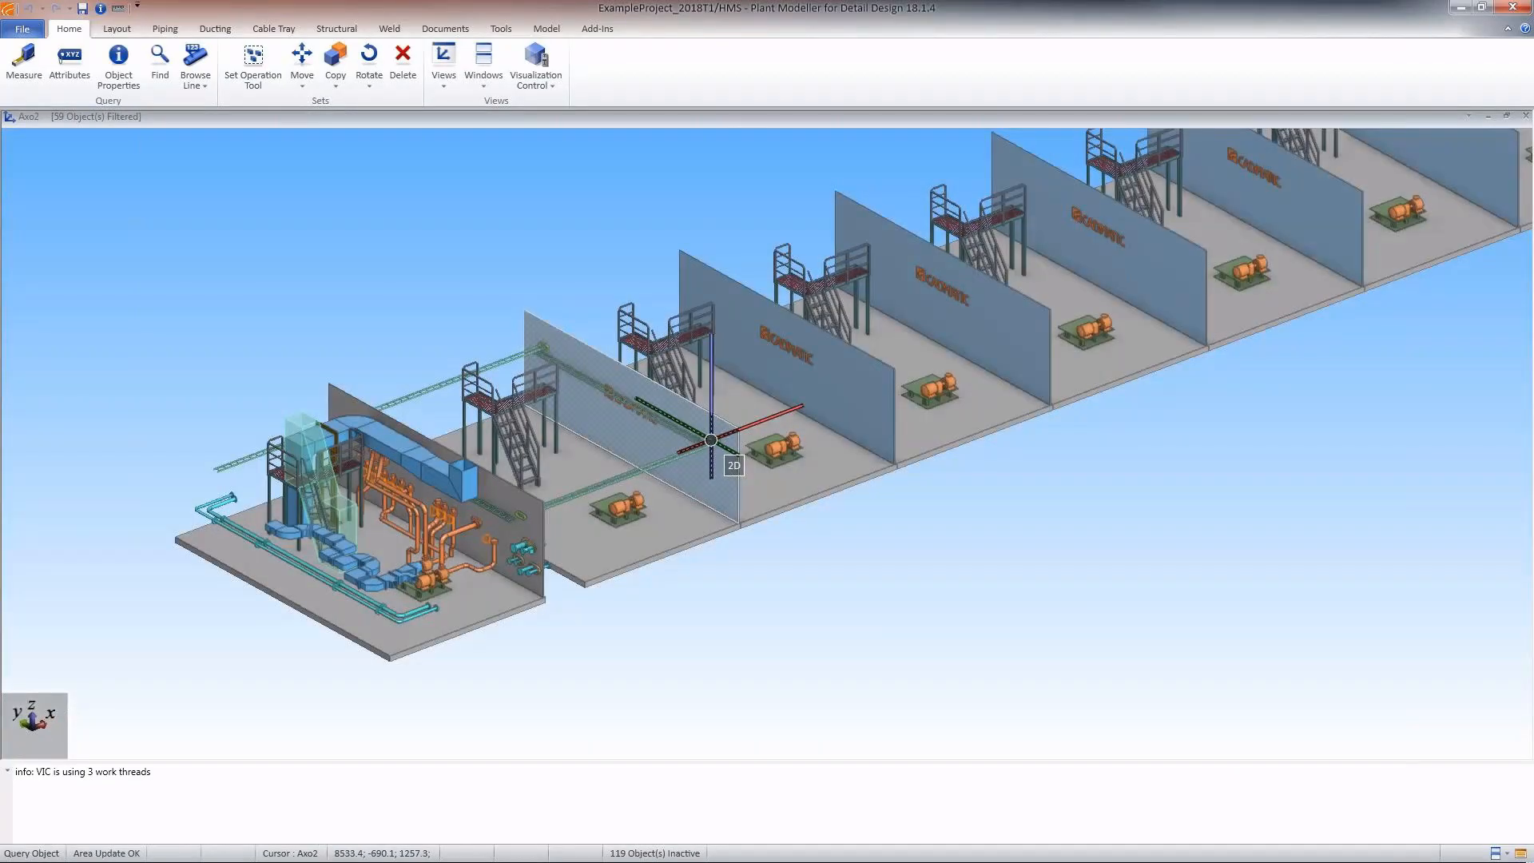
{"action": "scroll", "coordinate": [766, 445], "scroll_direction": "up", "scroll_amount": 5}
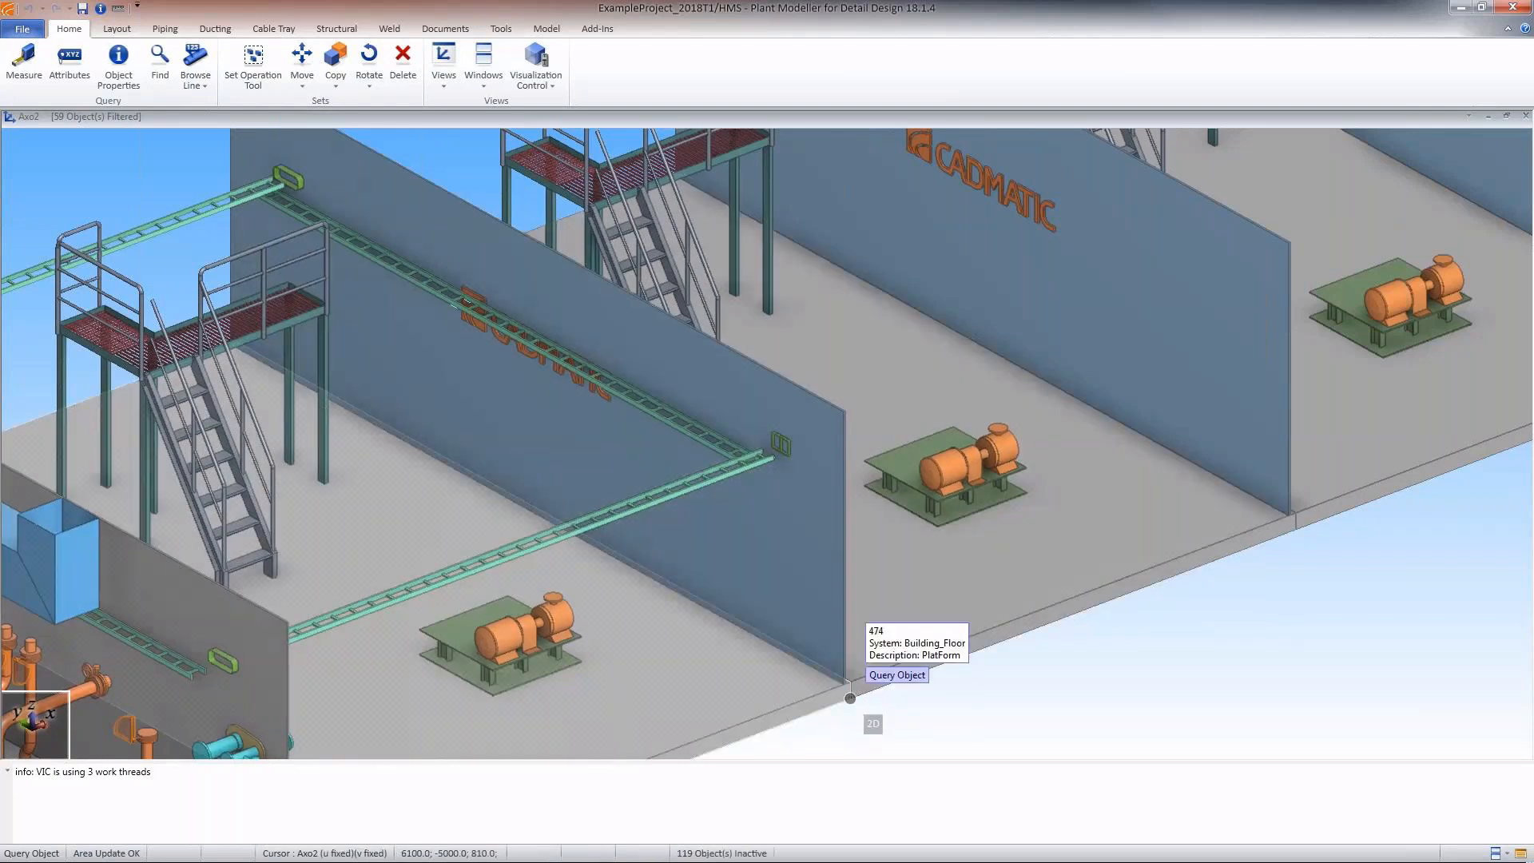
{"action": "key", "text": "ctrl+alt+Left"}
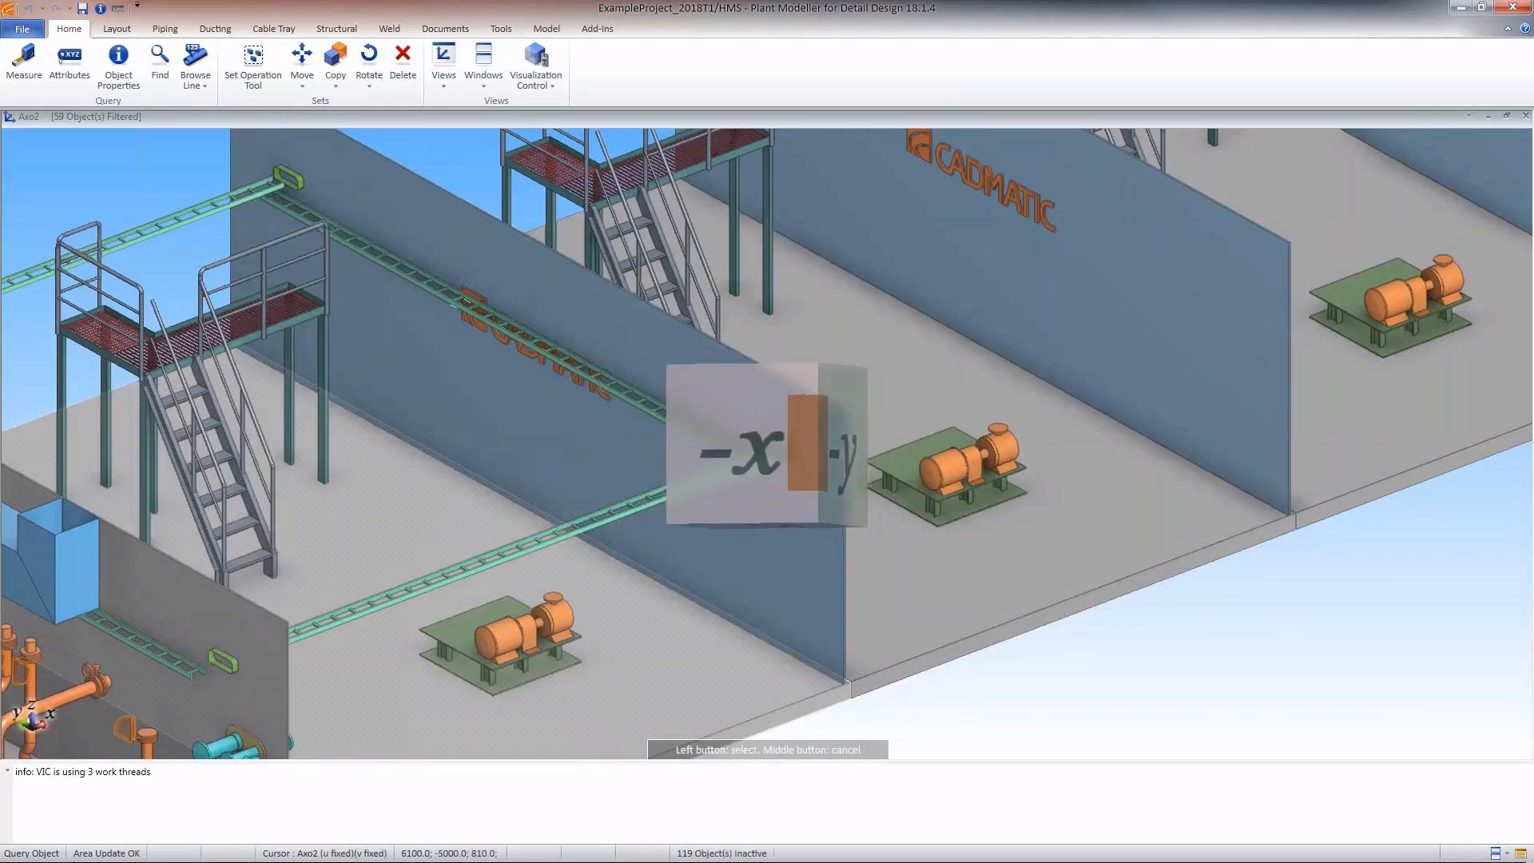
{"action": "left_click", "coordinate": [754, 445]}
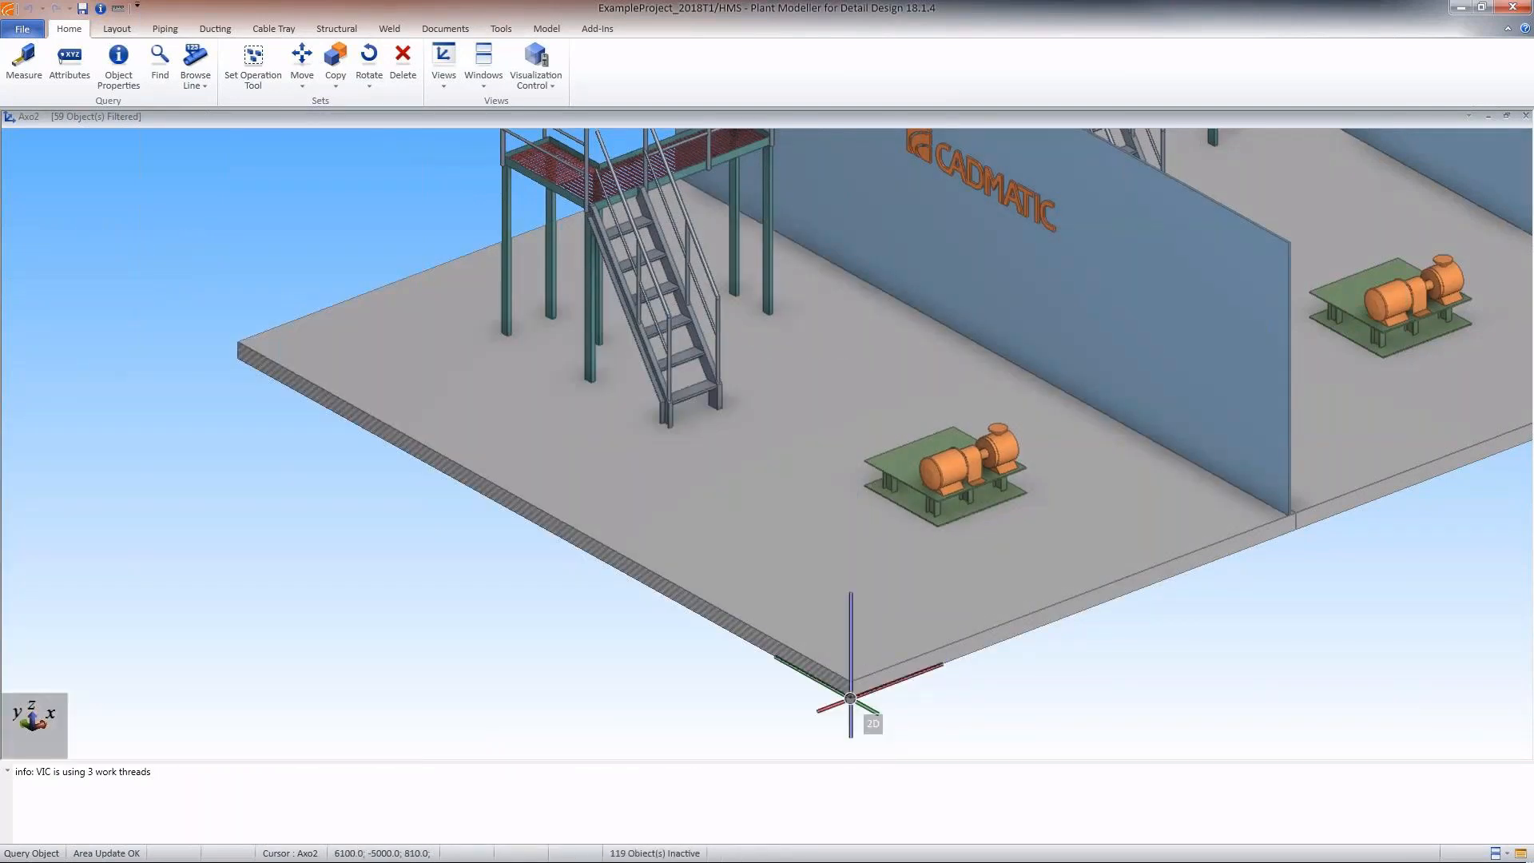
{"action": "left_click", "coordinate": [1295, 529]}
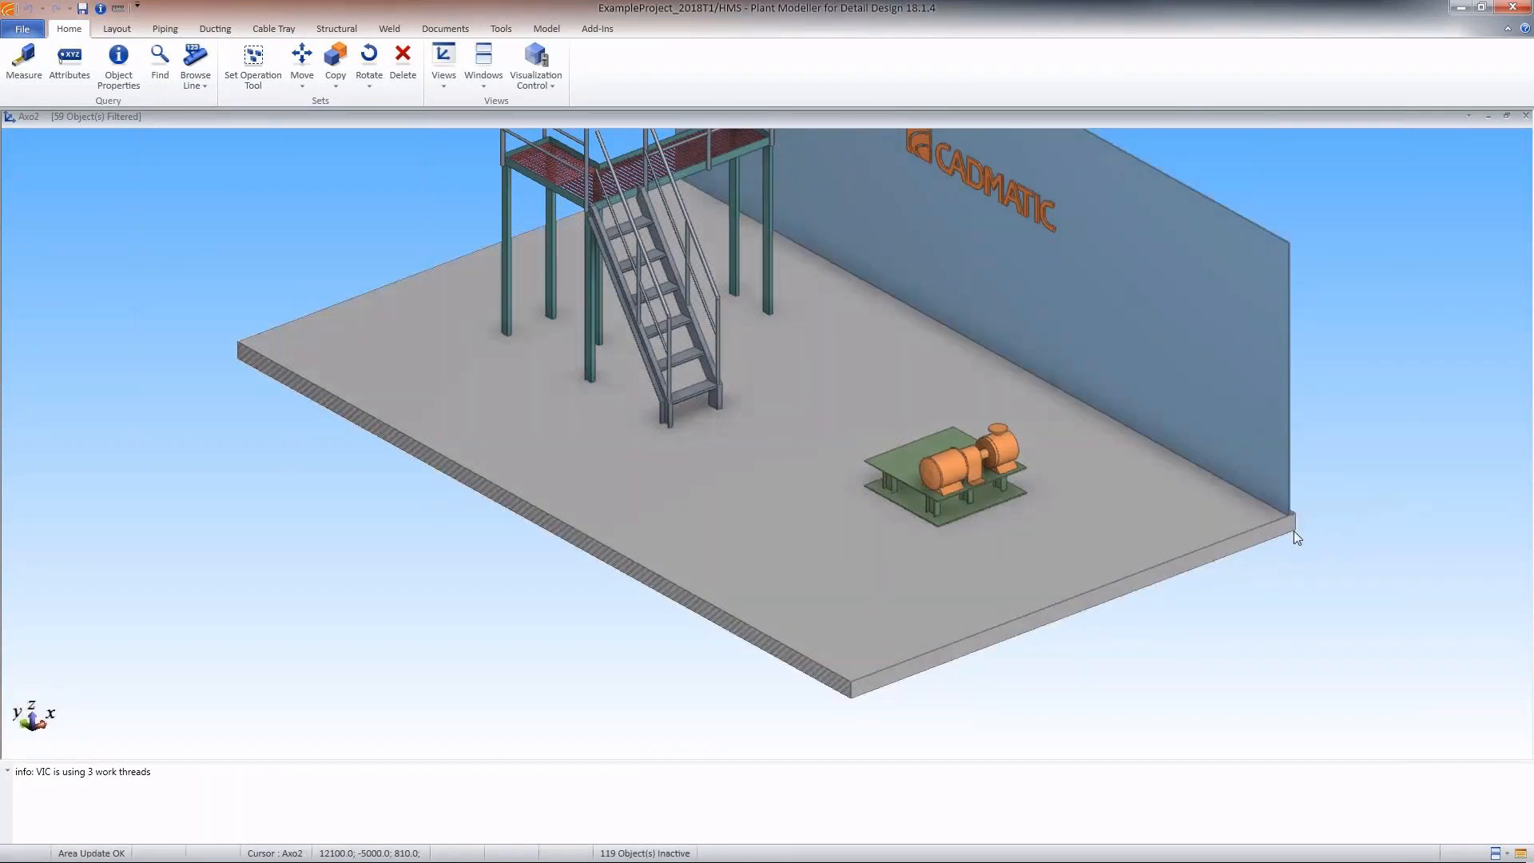
- Start routing a pipe from pump P001B's suction connection, using the system Water and the line Water-01
{"action": "scroll", "coordinate": [1133, 478], "scroll_direction": "up", "scroll_amount": 3}
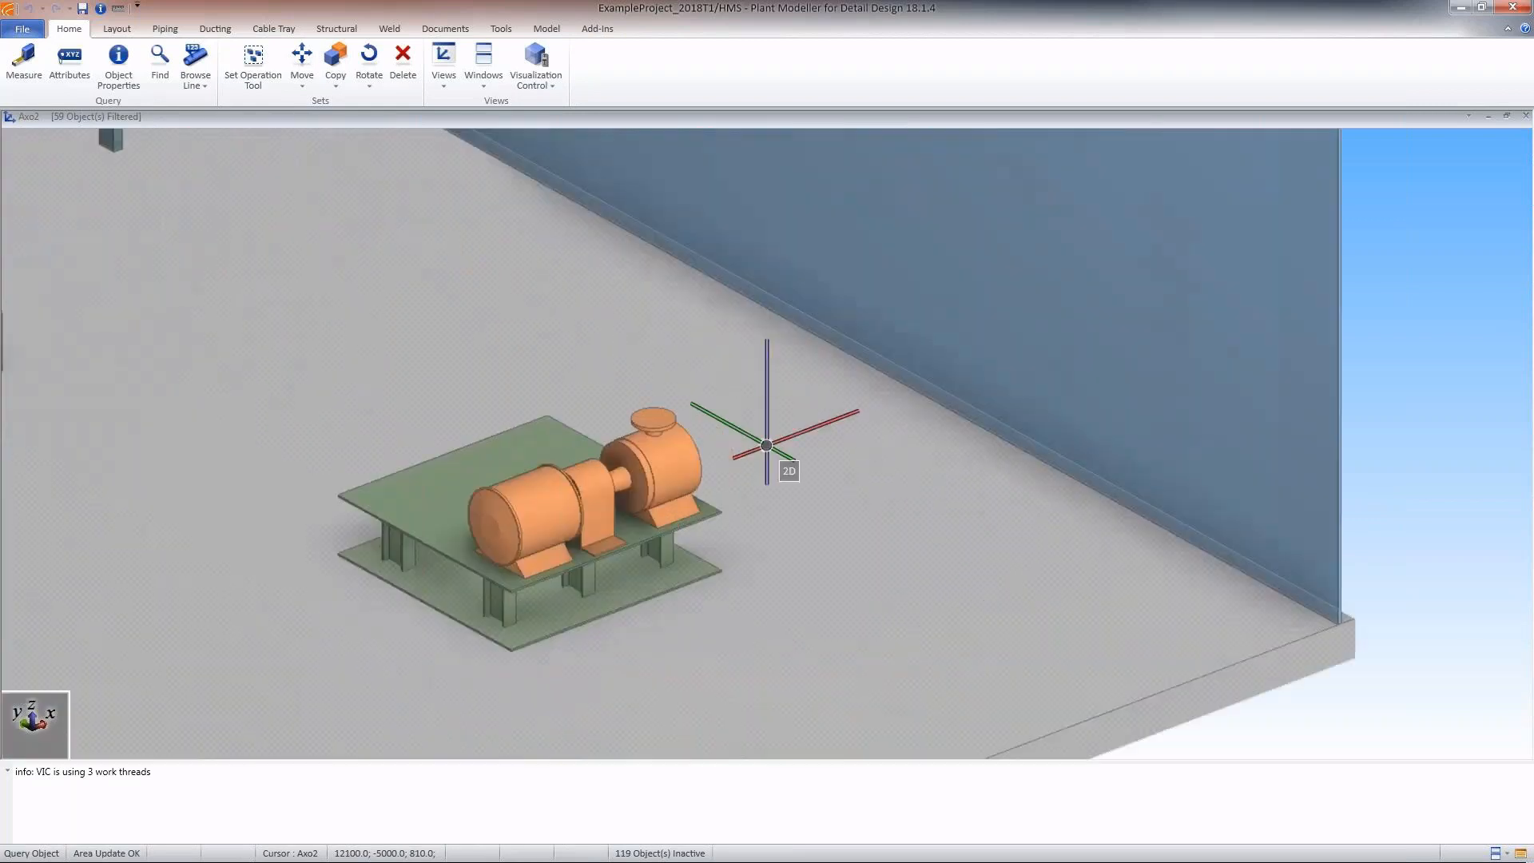
{"action": "scroll", "coordinate": [766, 445], "scroll_direction": "up", "scroll_amount": 1}
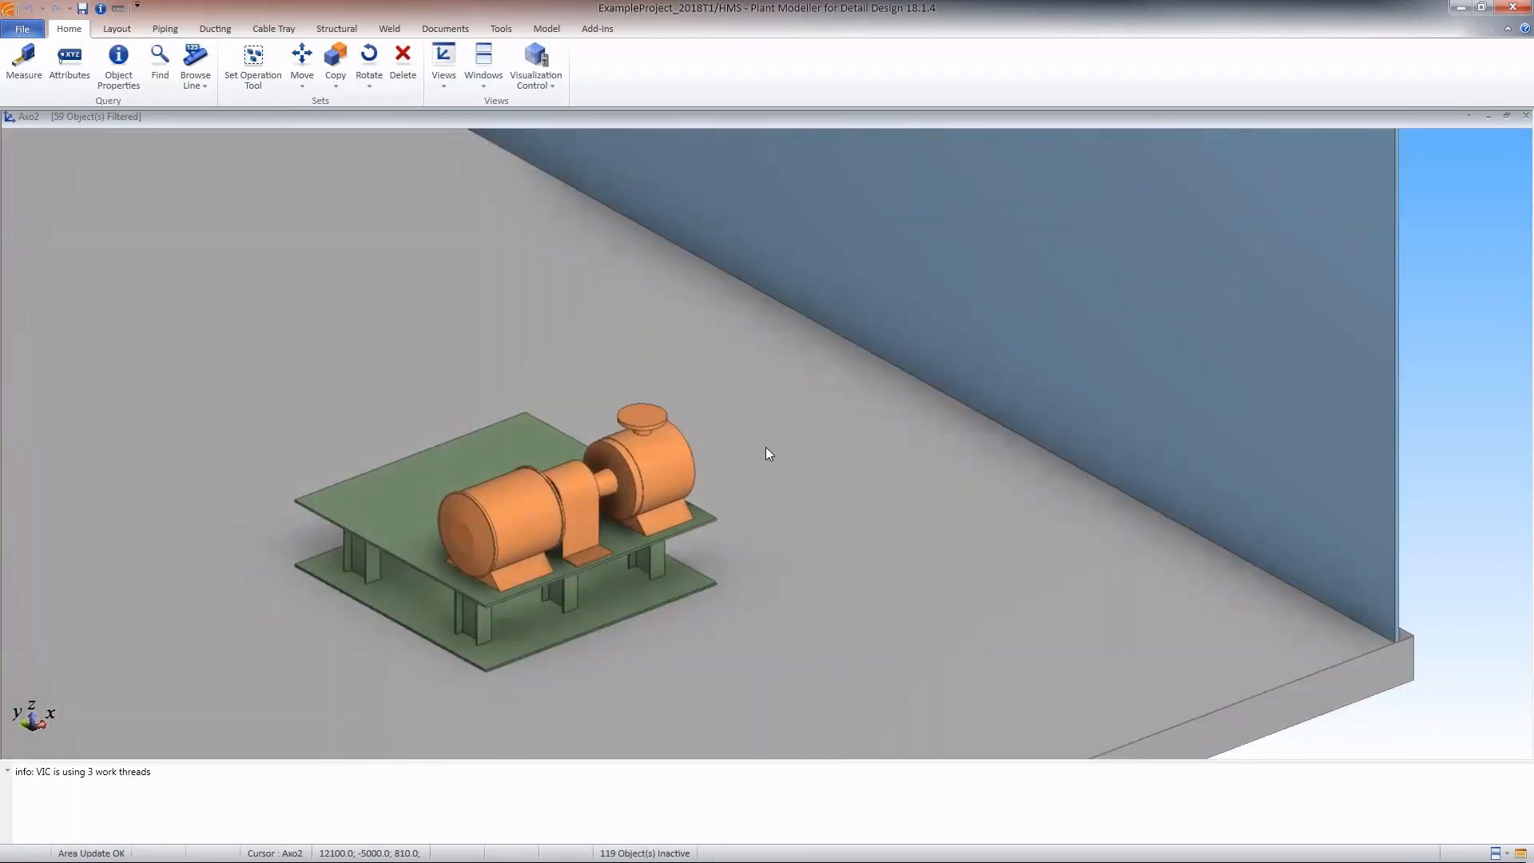
{"action": "key", "text": "p"}
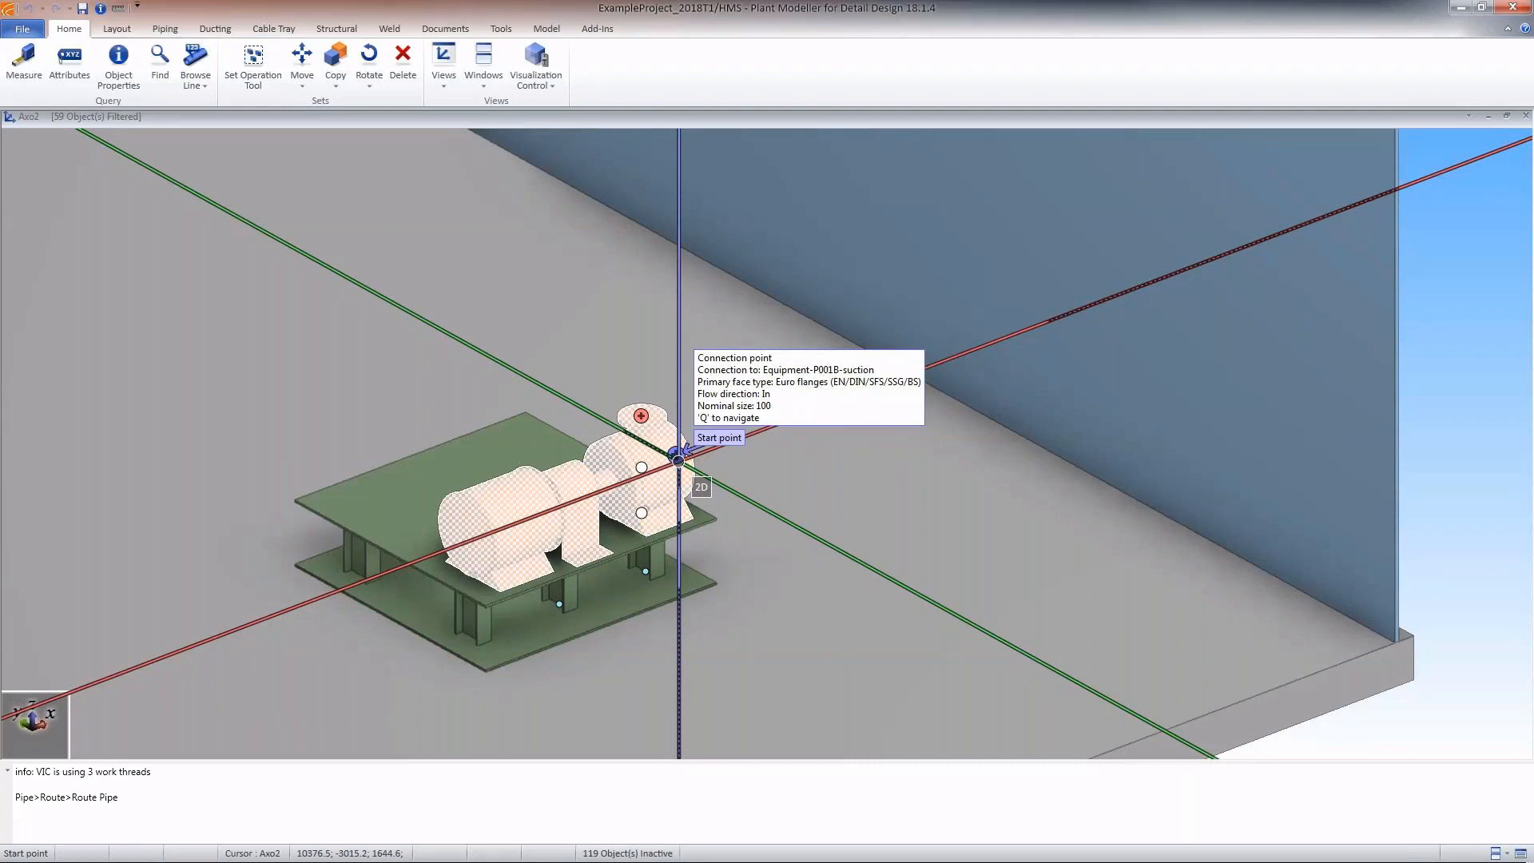
{"action": "left_click", "coordinate": [678, 456]}
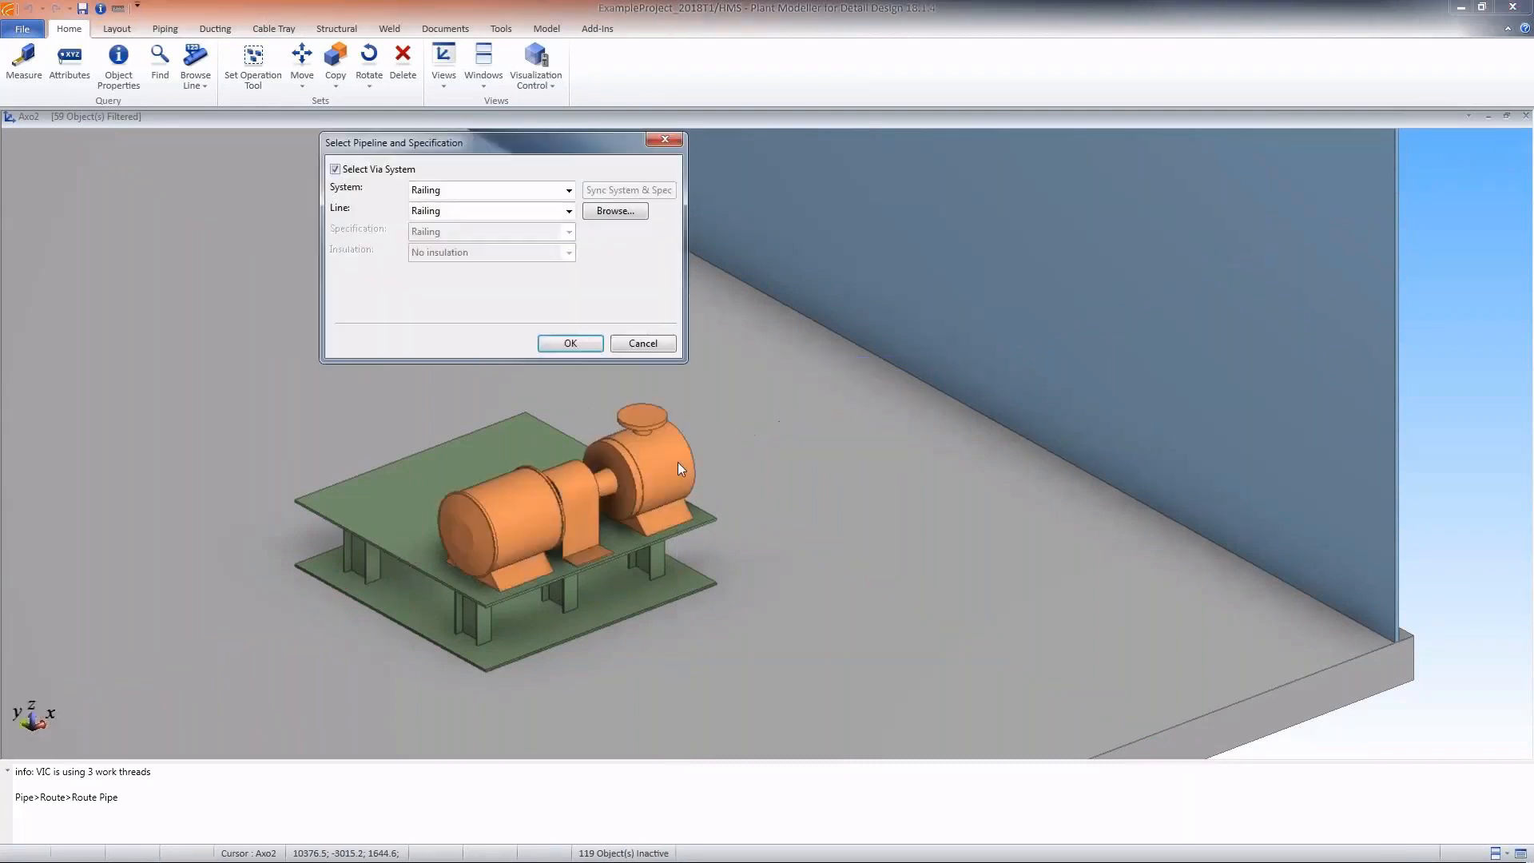
{"action": "left_click", "coordinate": [482, 192]}
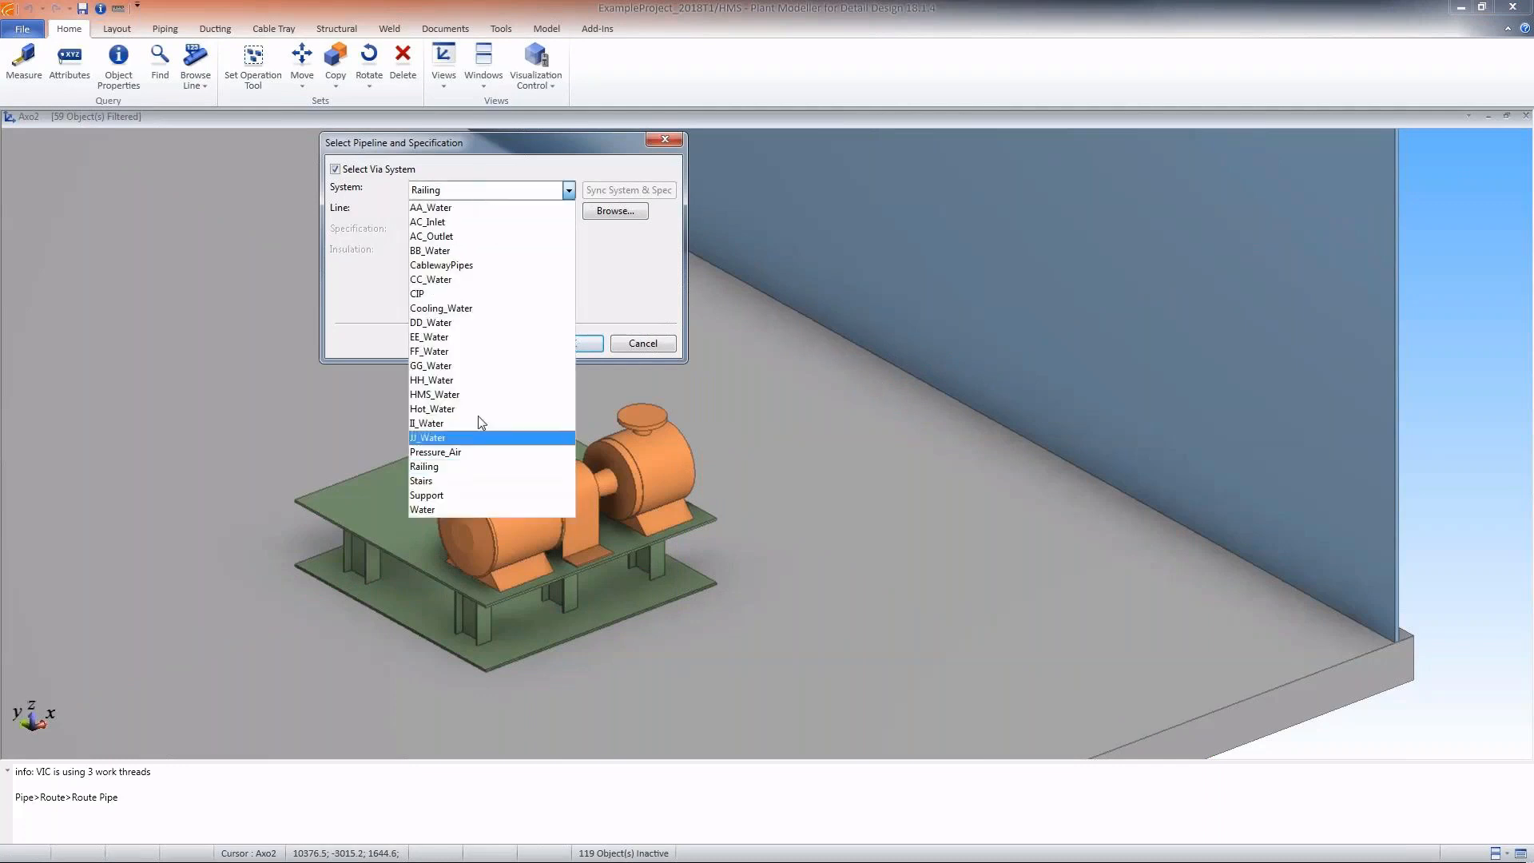
{"action": "left_click", "coordinate": [480, 510]}
{"action": "left_click", "coordinate": [518, 210]}
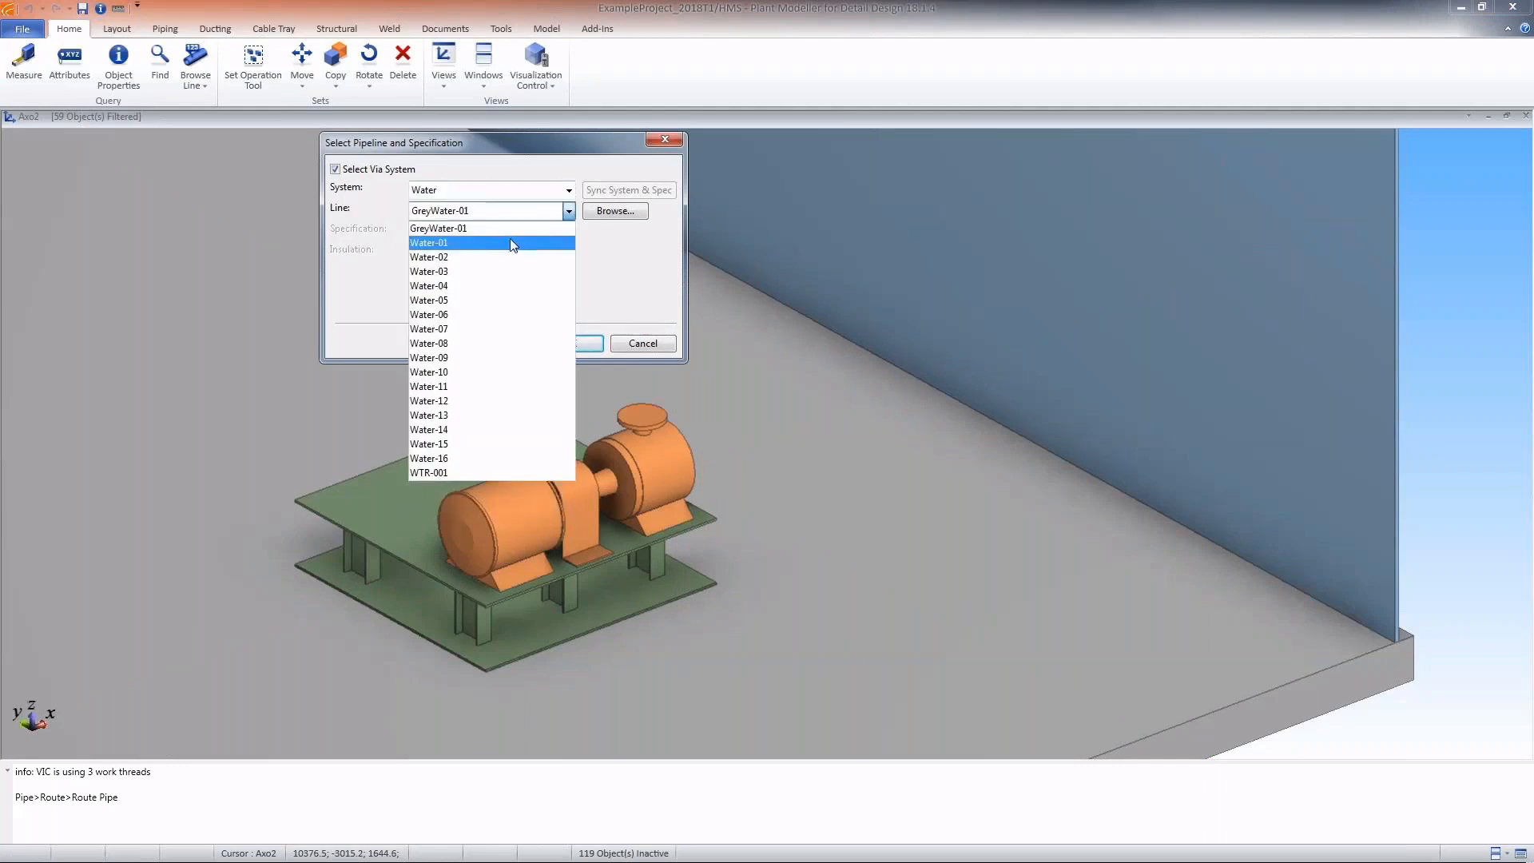
{"action": "left_click", "coordinate": [509, 237]}
{"action": "left_click", "coordinate": [581, 343]}
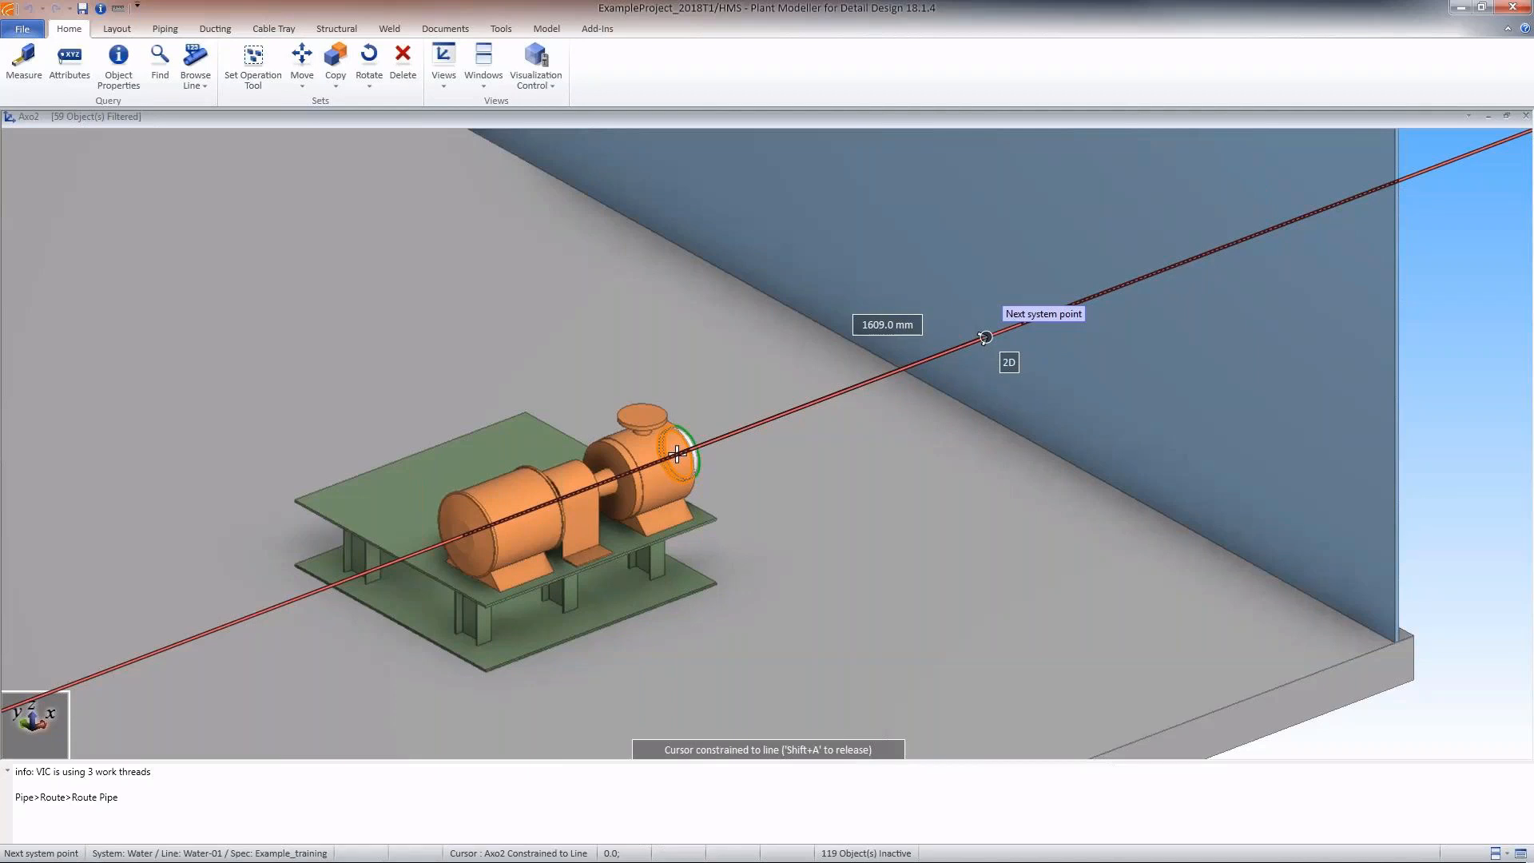
- Release the cursor's line constraint and constrain it to a plane on the wall behind the pump
{"action": "key", "text": "shift+a"}
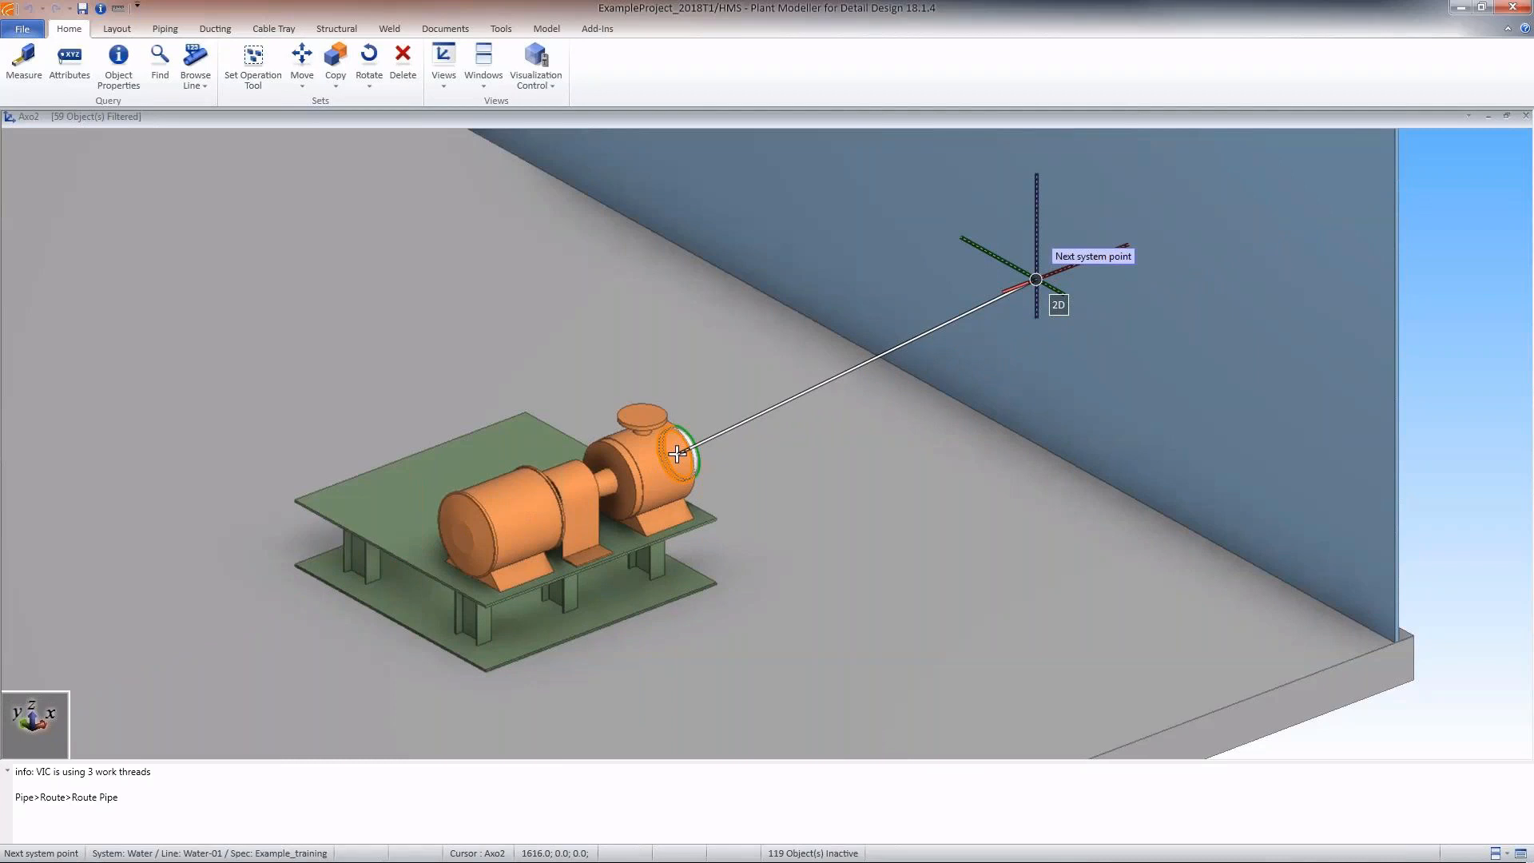
{"action": "key", "text": "shift+p"}
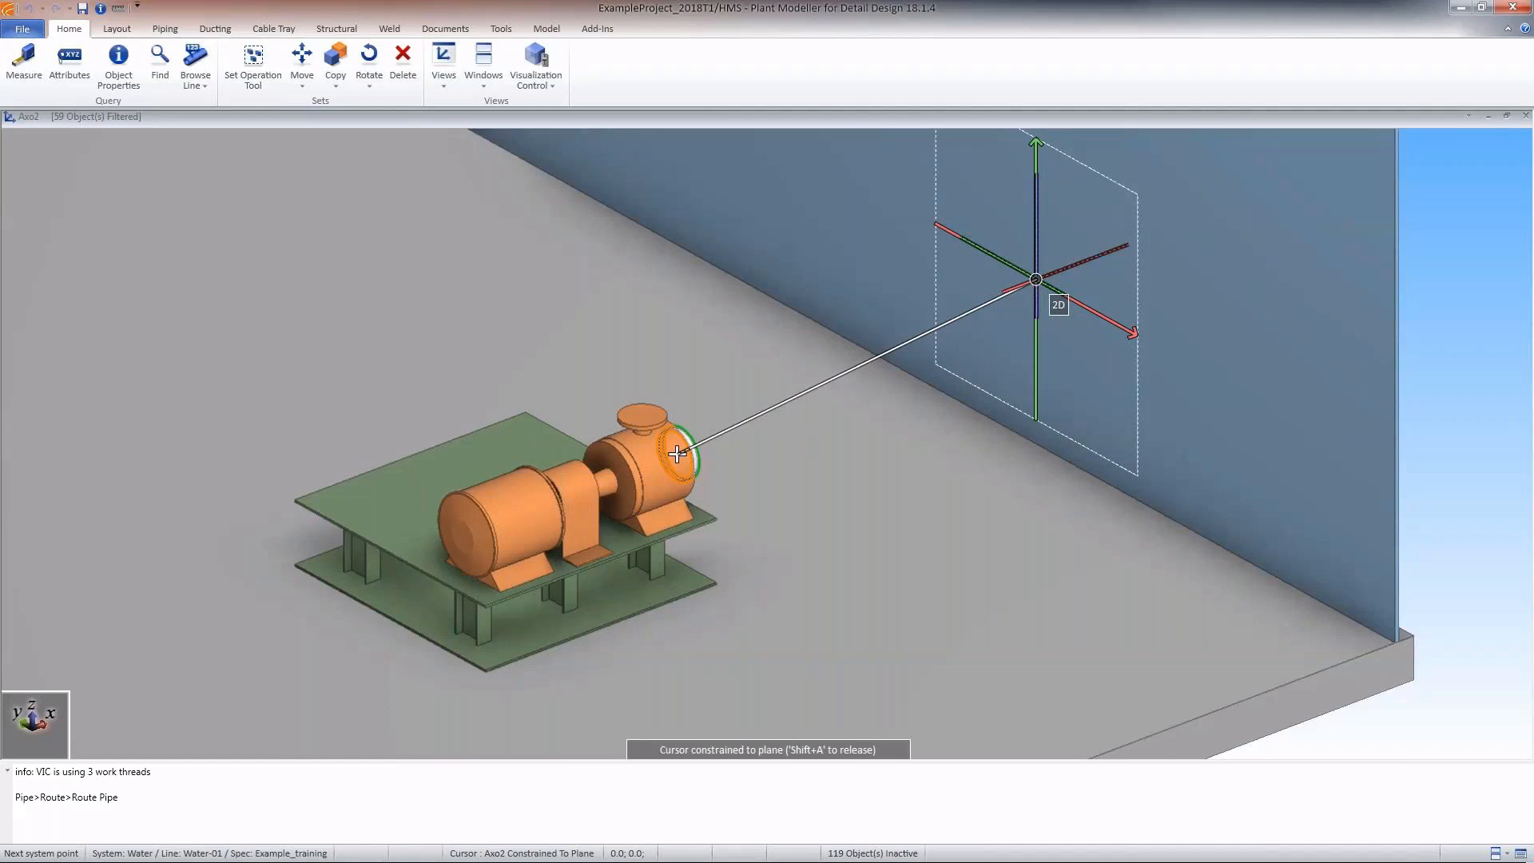
{"action": "middle_click_drag", "start_coordinate": [1036, 280], "coordinate": [779, 450]}
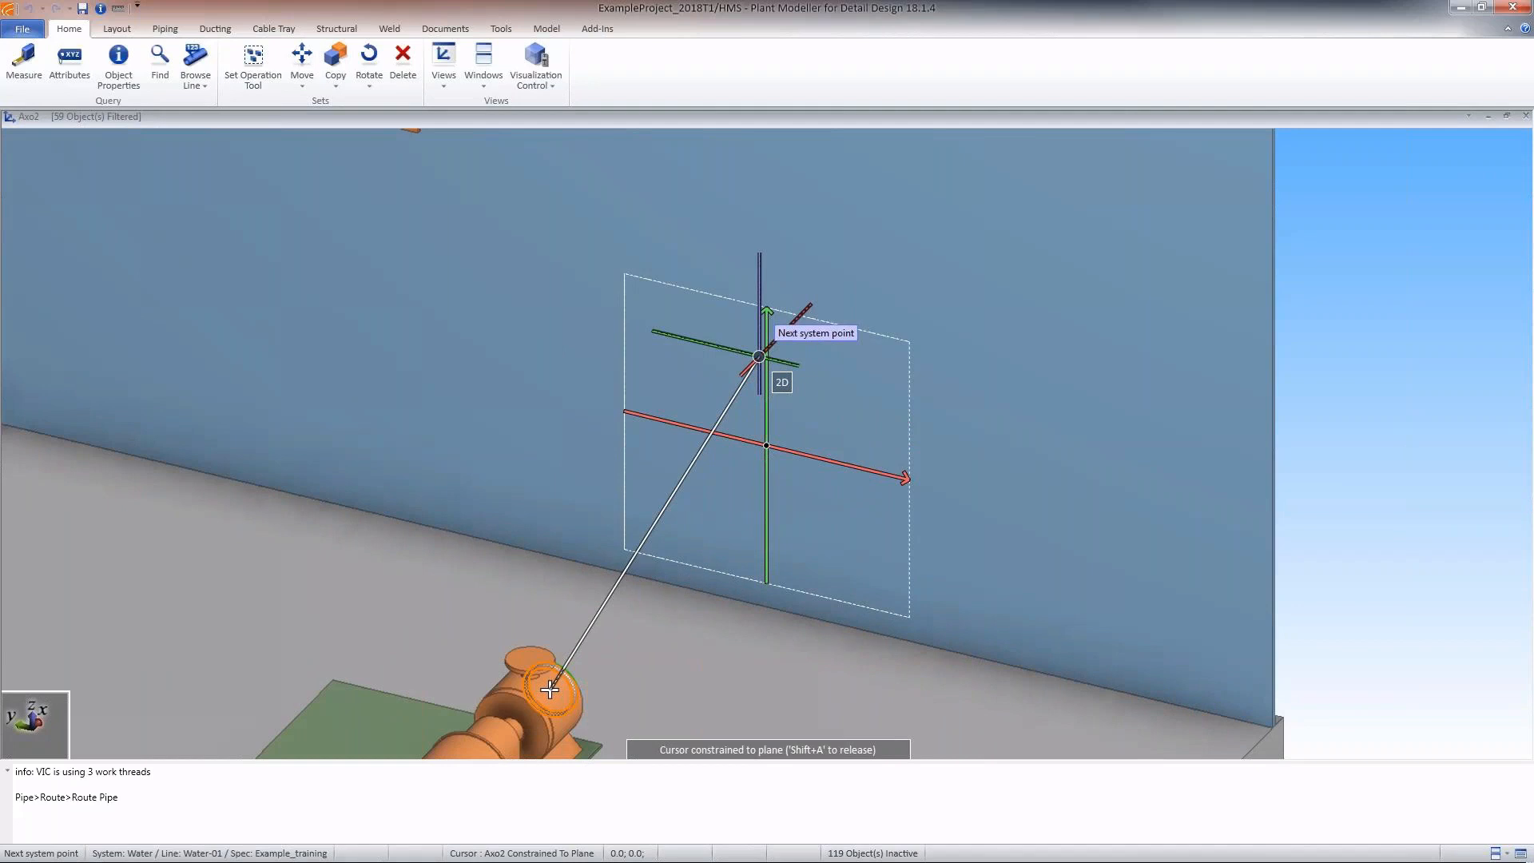
- Offset the cursor plane's X by -1000 mm from the wall and place the first route point there, straight out from the suction connection
{"action": "key", "text": "x"}
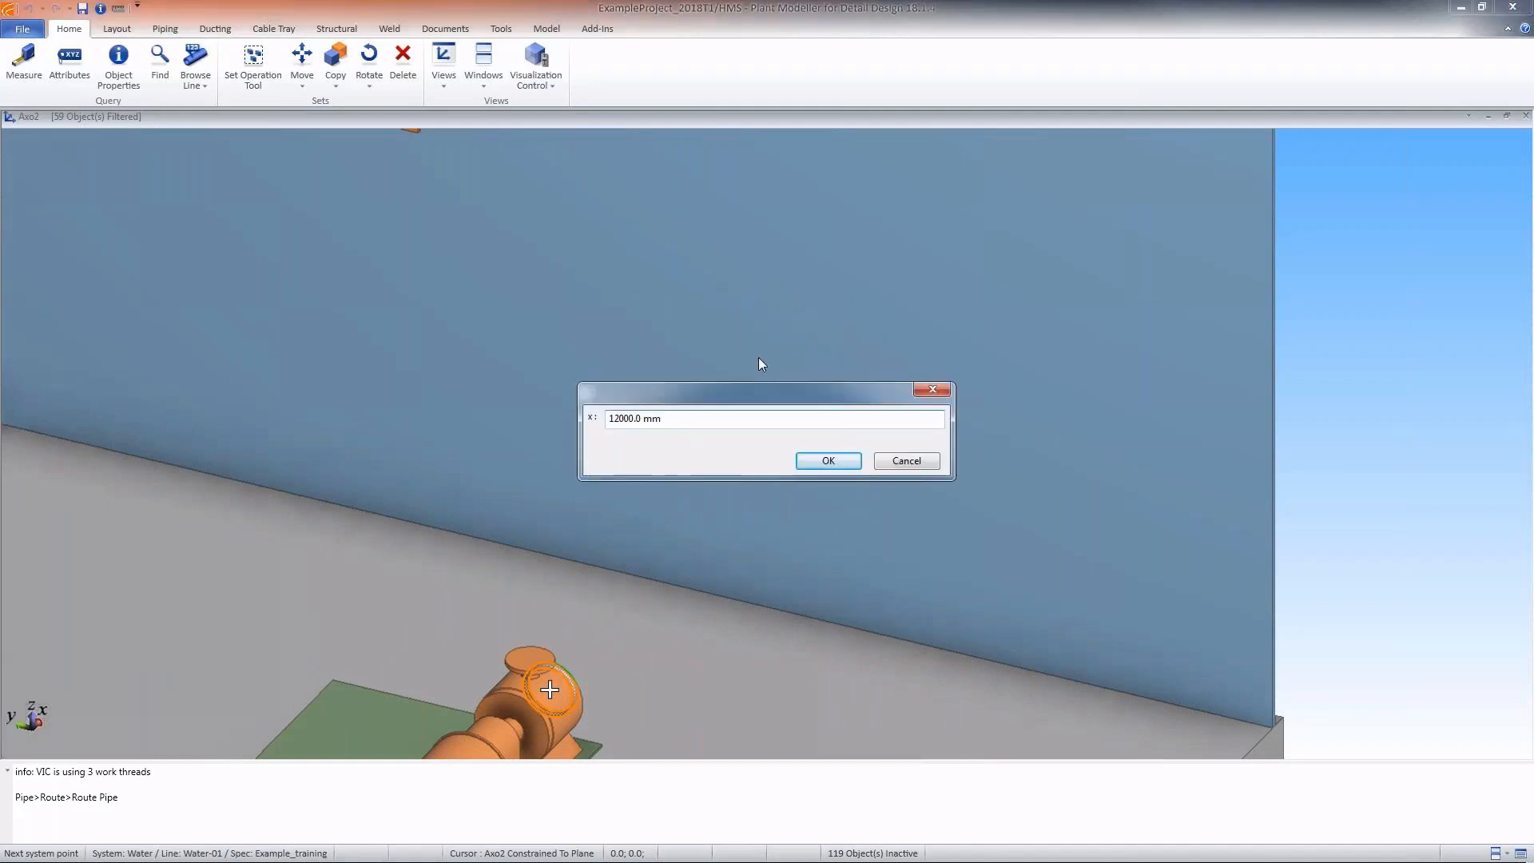
{"action": "type", "text": "-1000"}
{"action": "key", "text": "Return"}
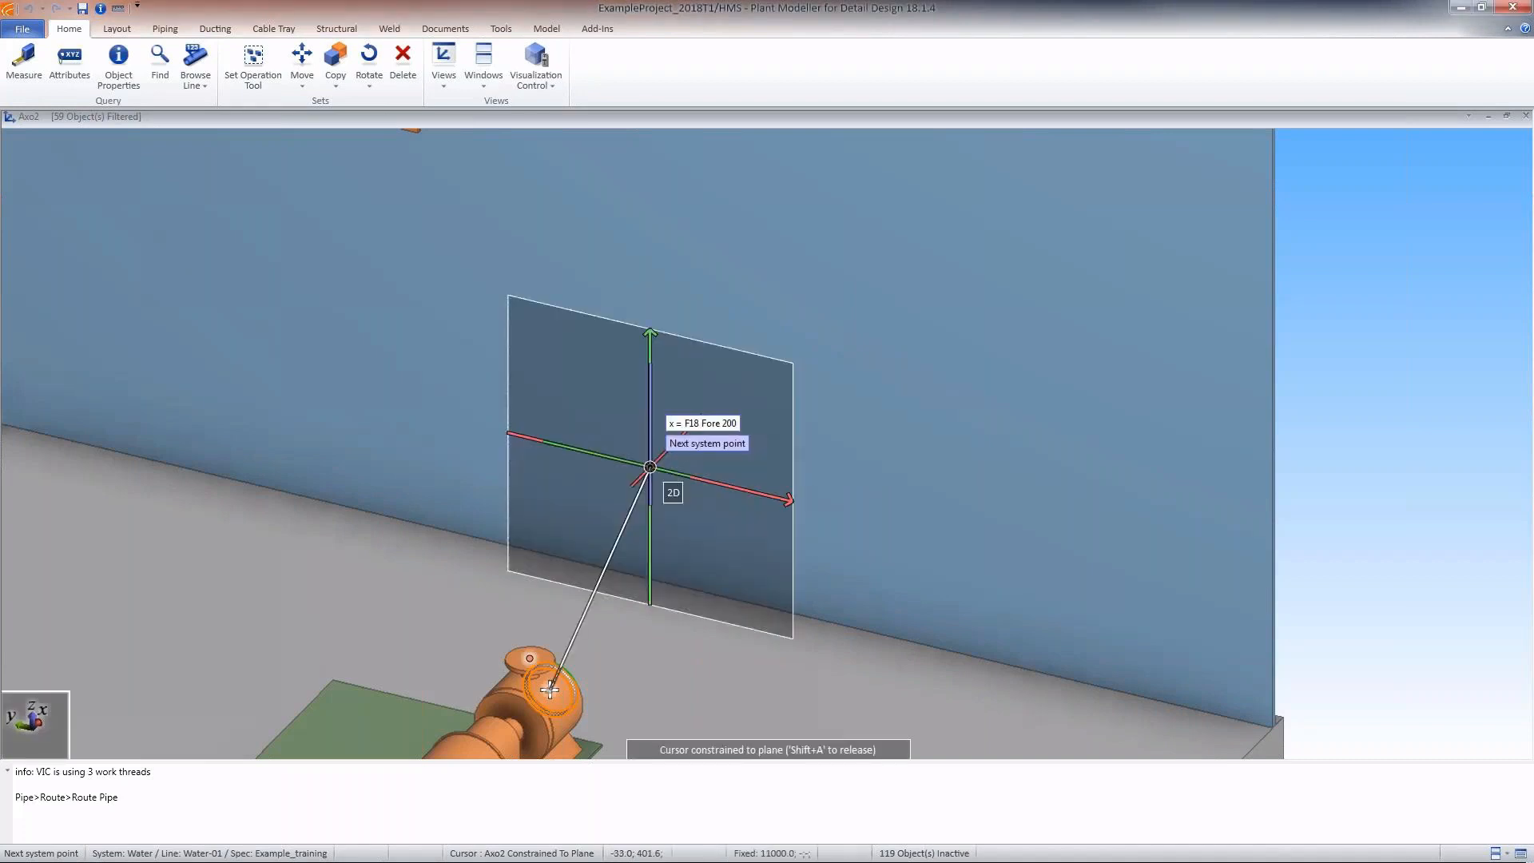
{"action": "key", "text": "shift+a"}
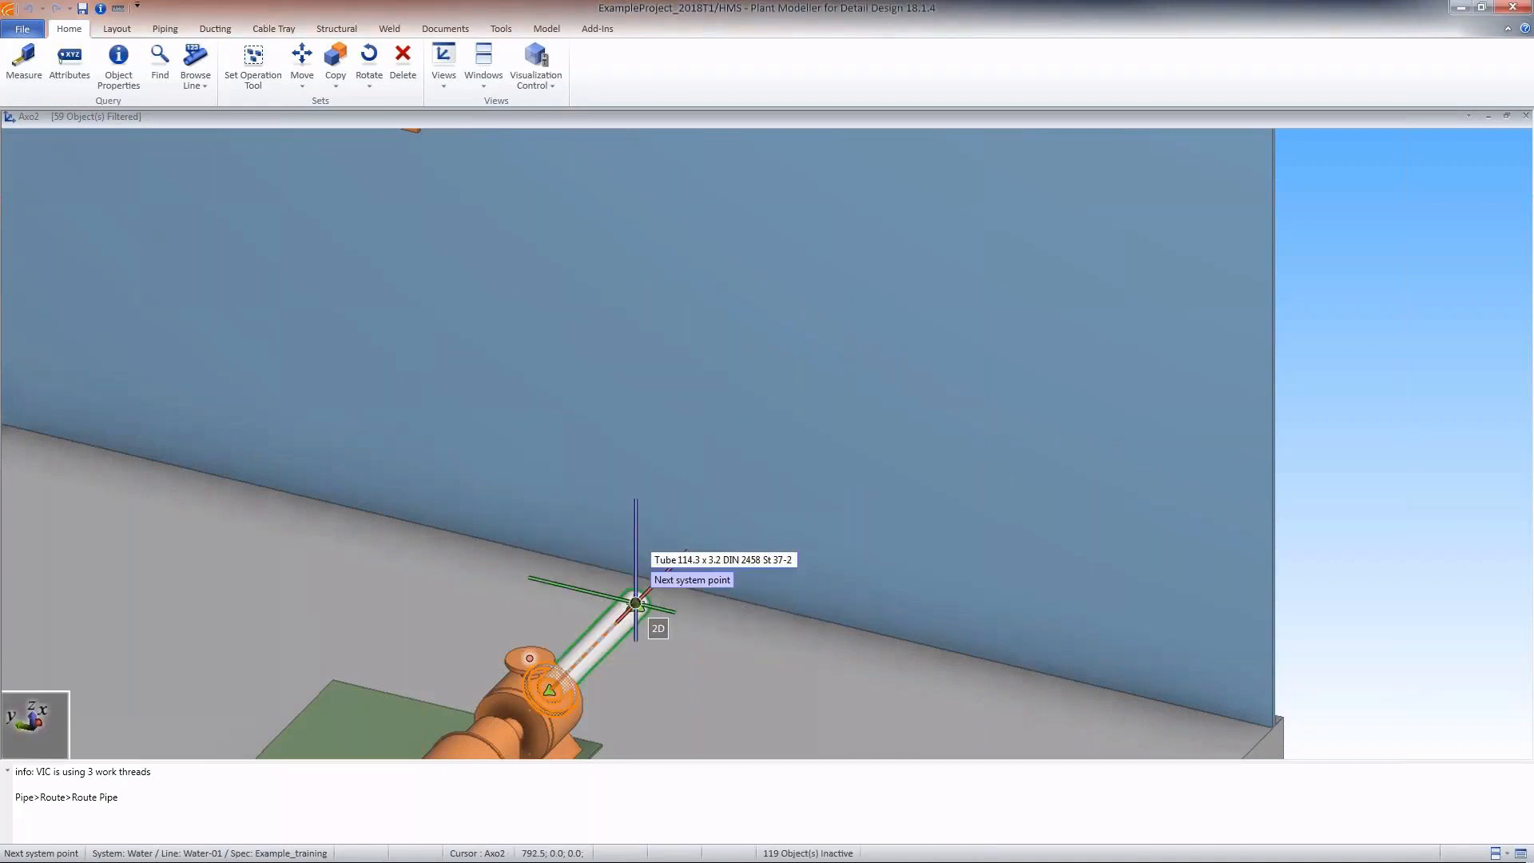
{"action": "left_click", "coordinate": [636, 603]}
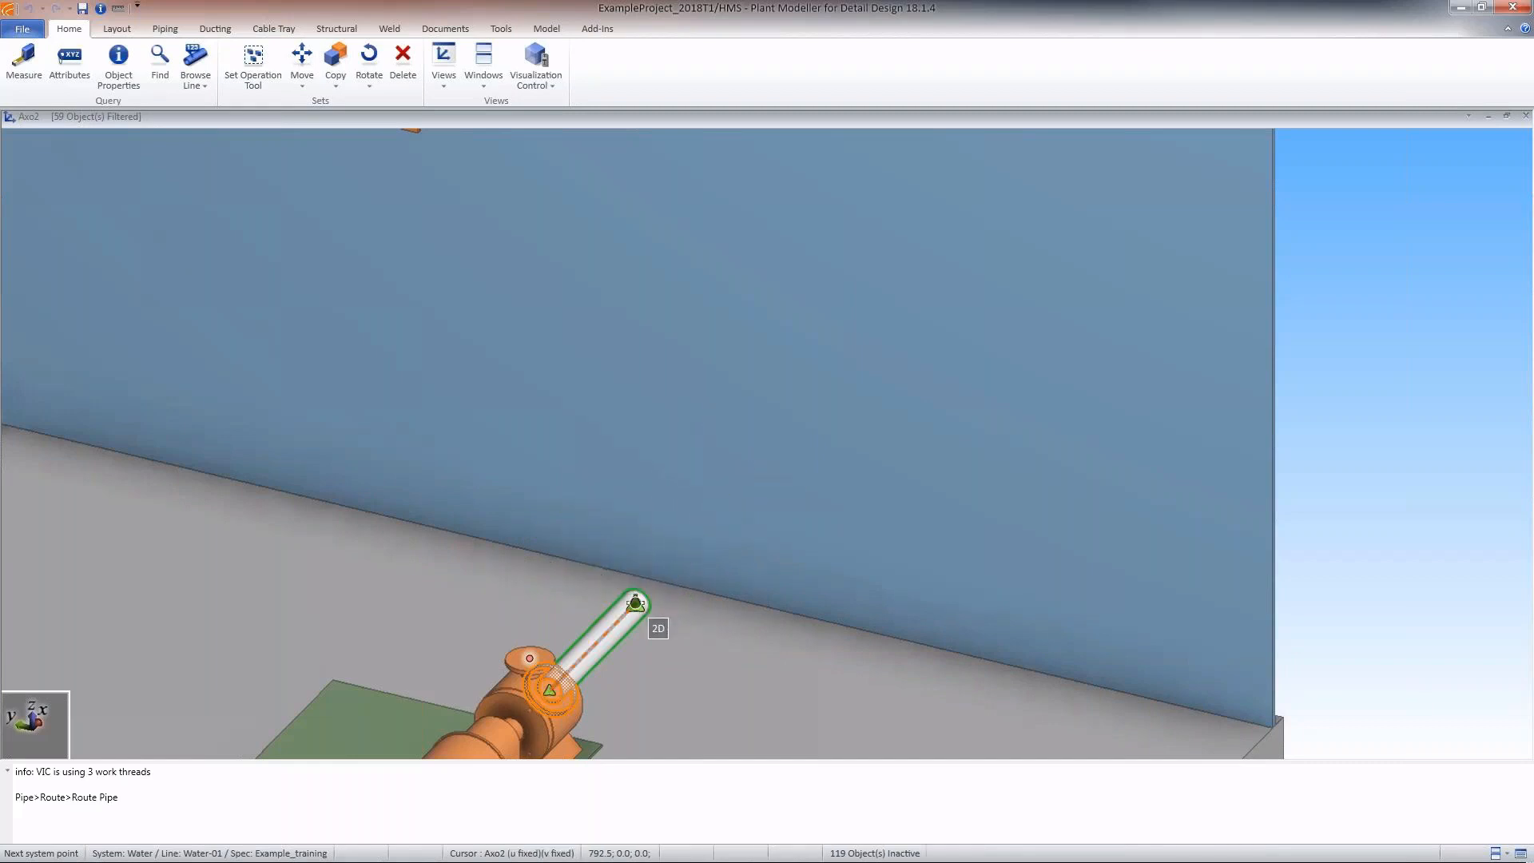
- Set the cursor's Y coordinate to -3200 mm to route the pipe sideways from the first route point
{"action": "key", "text": "y"}
{"action": "key", "text": "ctrl+a"}
{"action": "type", "text": "-3200"}
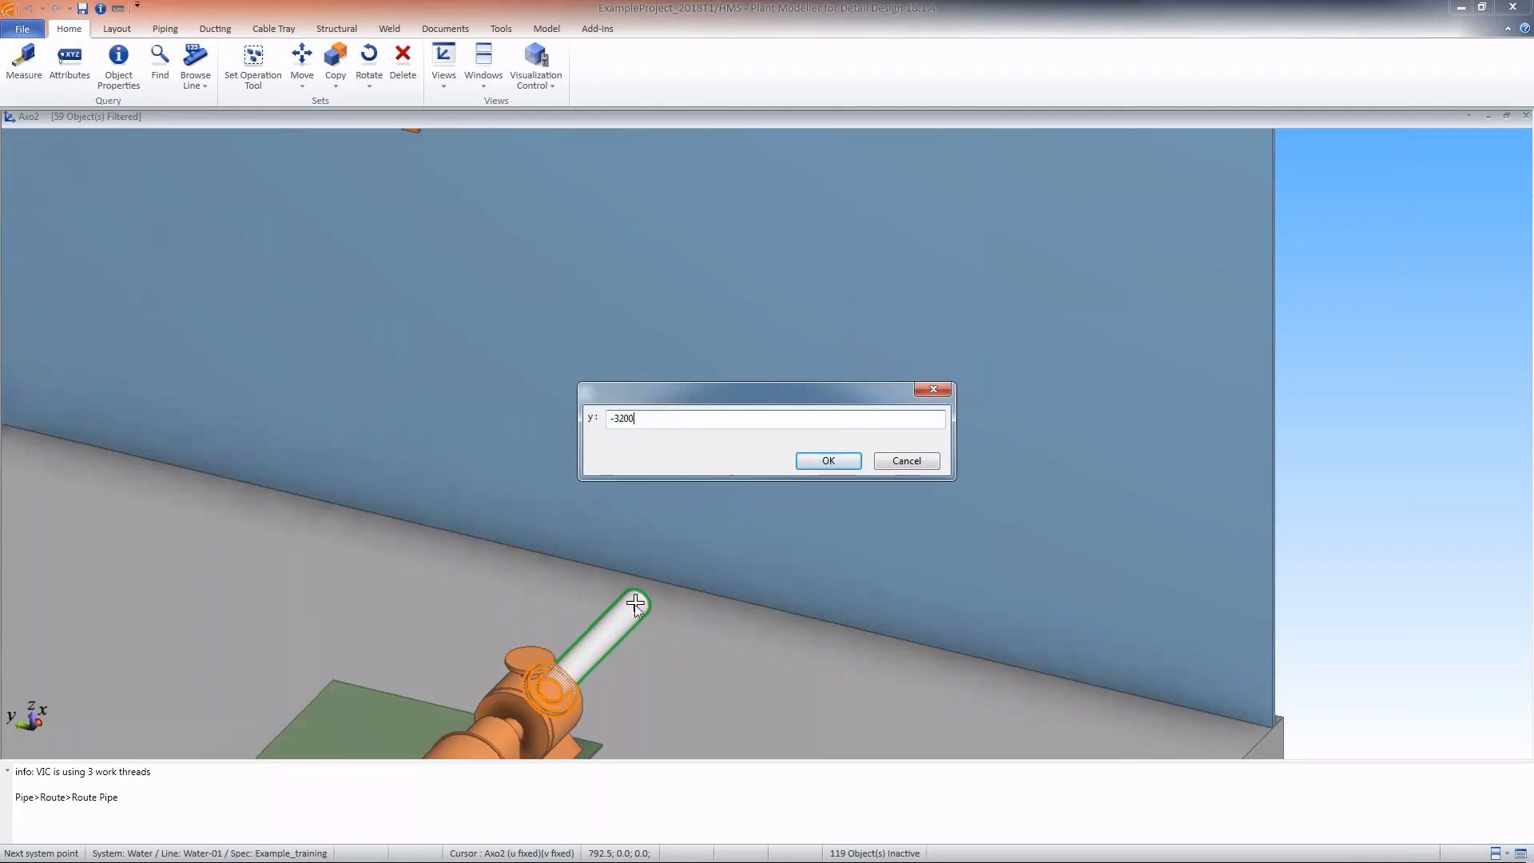
{"action": "key", "text": "Return"}
{"action": "left_click", "coordinate": [635, 601]}
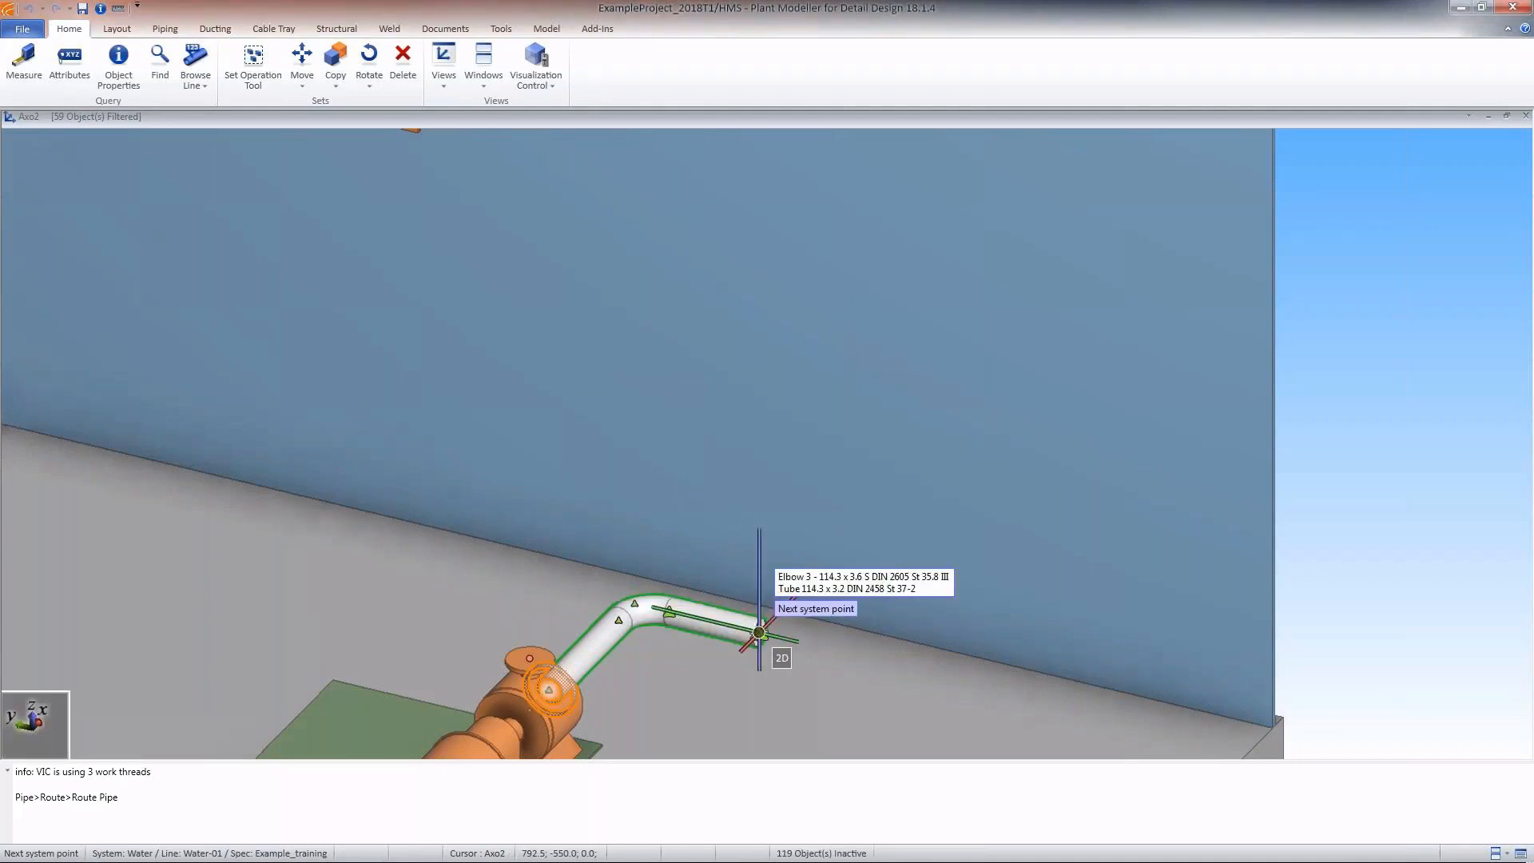
- Enter a relative displacement of 500 mm in X and add an elbow turning the pipe toward the wall
{"action": "type", "text": "r500"}
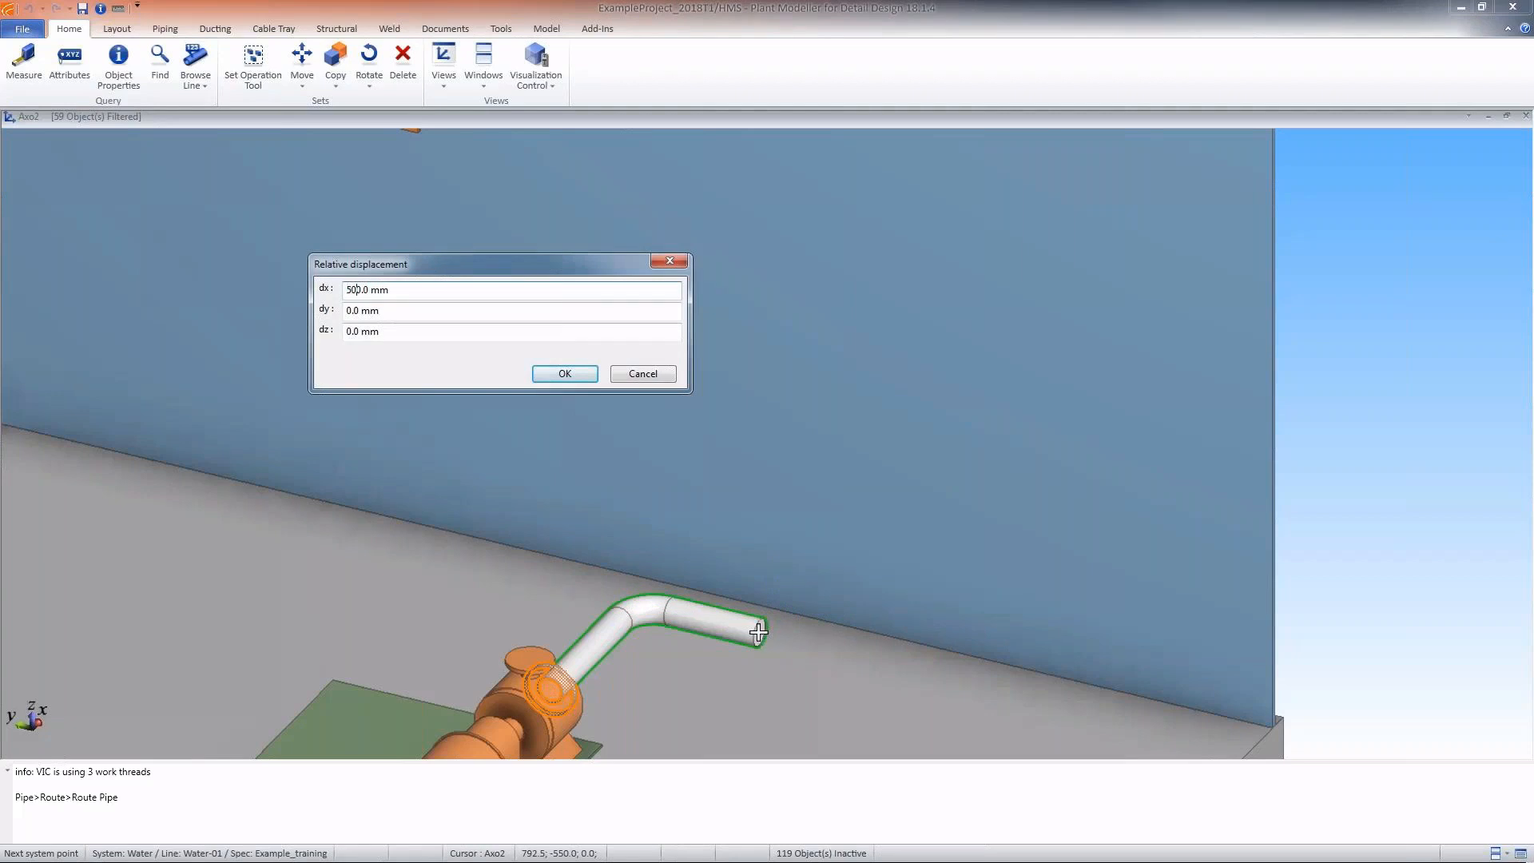
{"action": "key", "text": "Return"}
{"action": "left_click", "coordinate": [758, 632]}
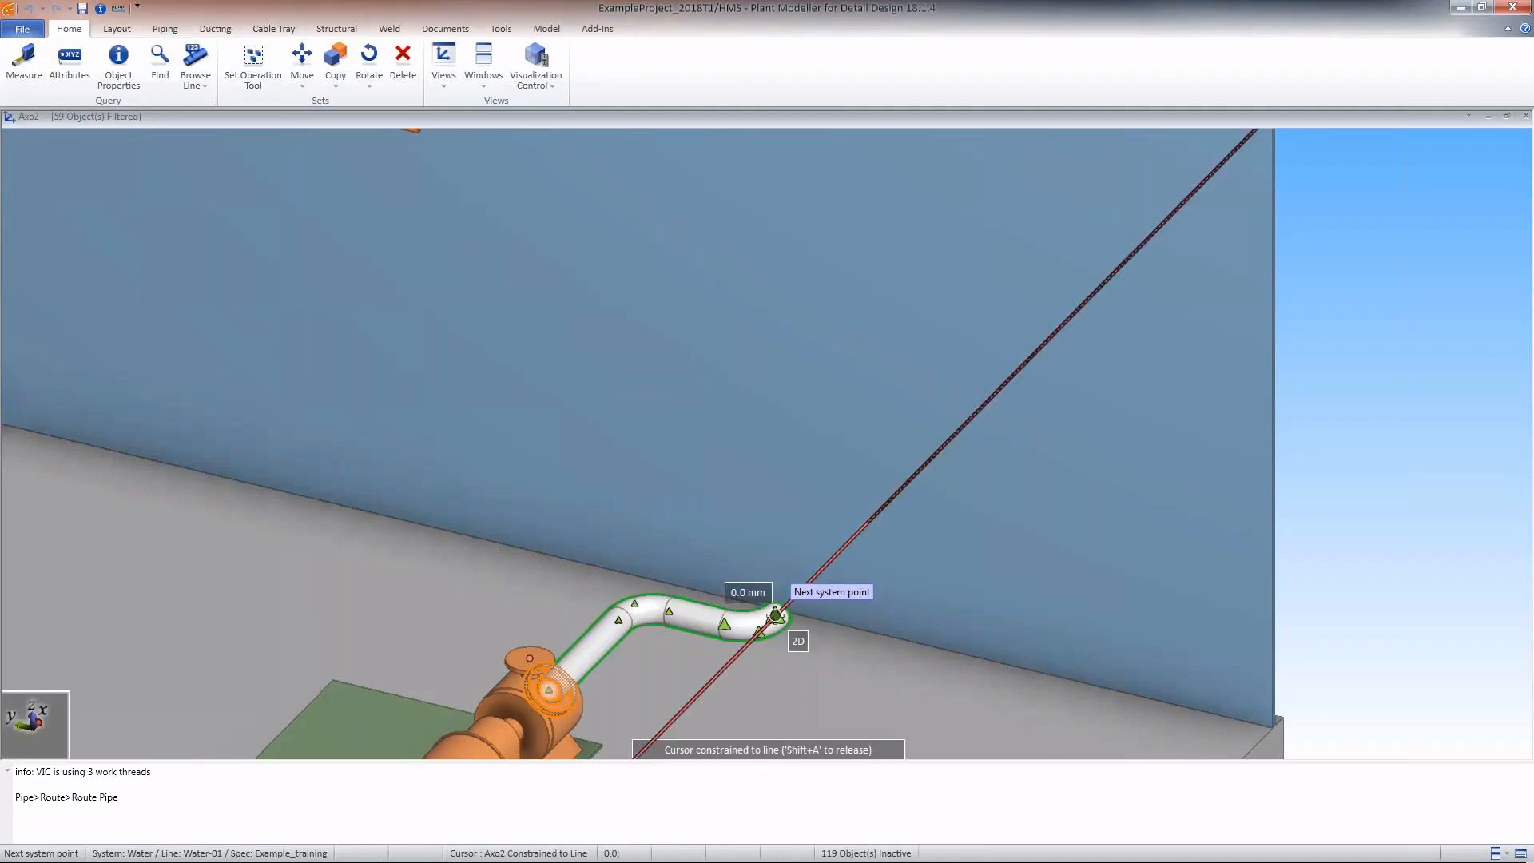
- Set the next route point's distance from the last elbow to 600 mm along the constrained line
{"action": "key", "text": "c"}
{"action": "middle_click_drag", "start_coordinate": [766, 446], "coordinate": [723, 452]}
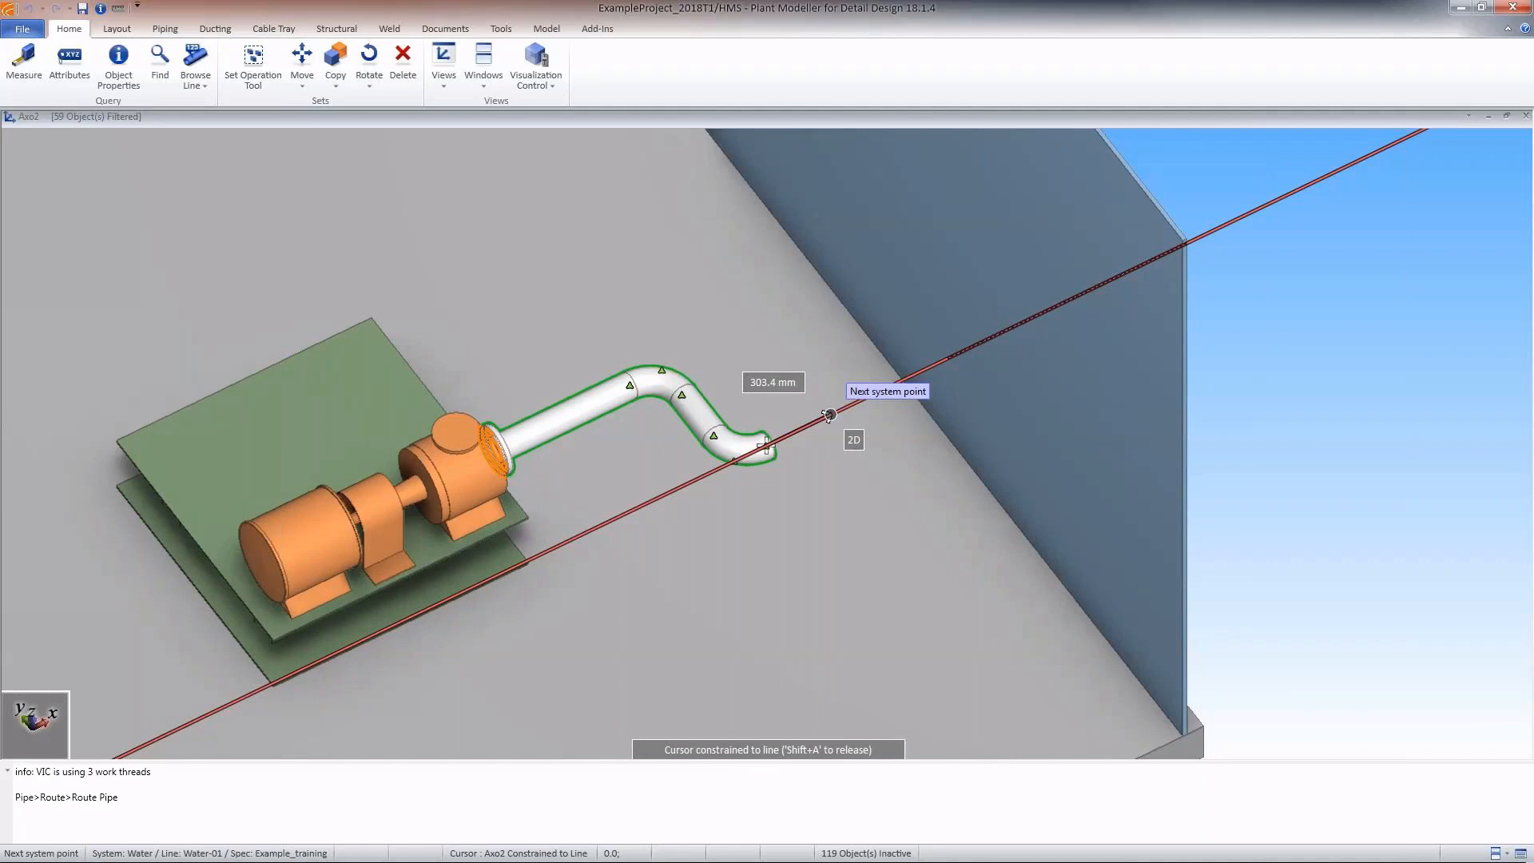
{"action": "key", "text": "Tab"}
{"action": "key", "text": "shift+Right"}
{"action": "key", "text": "shift+Right"}
{"action": "key", "text": "shift+Right"}
{"action": "key", "text": "shift+Right"}
{"action": "key", "text": "shift+Right"}
{"action": "key", "text": "shift+Right"}
{"action": "key", "text": "shift+Right"}
{"action": "key", "text": "shift+Right"}
{"action": "type", "text": "600"}
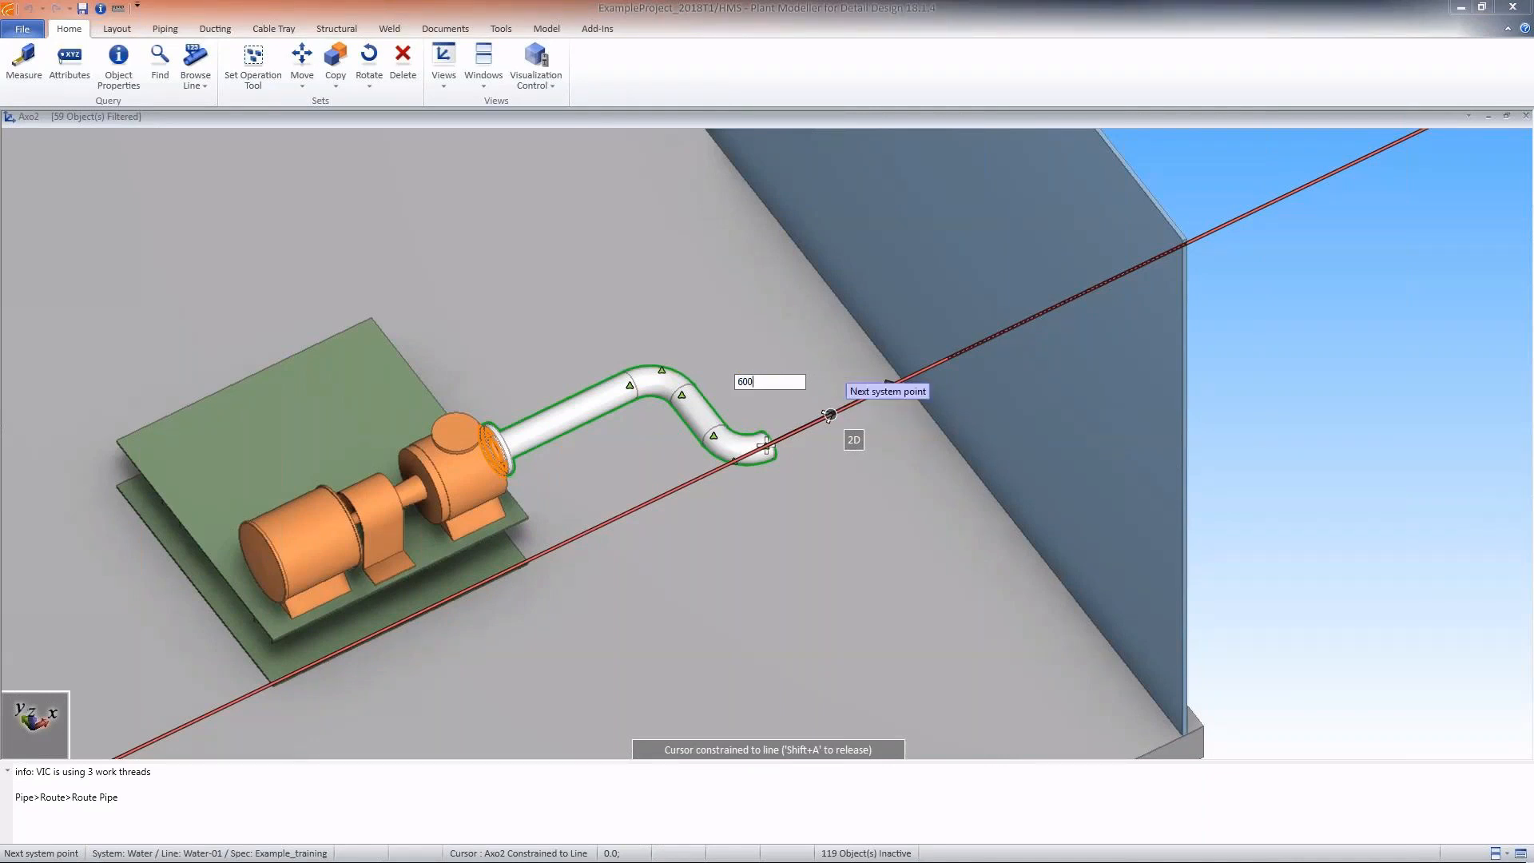
{"action": "key", "text": "Return"}
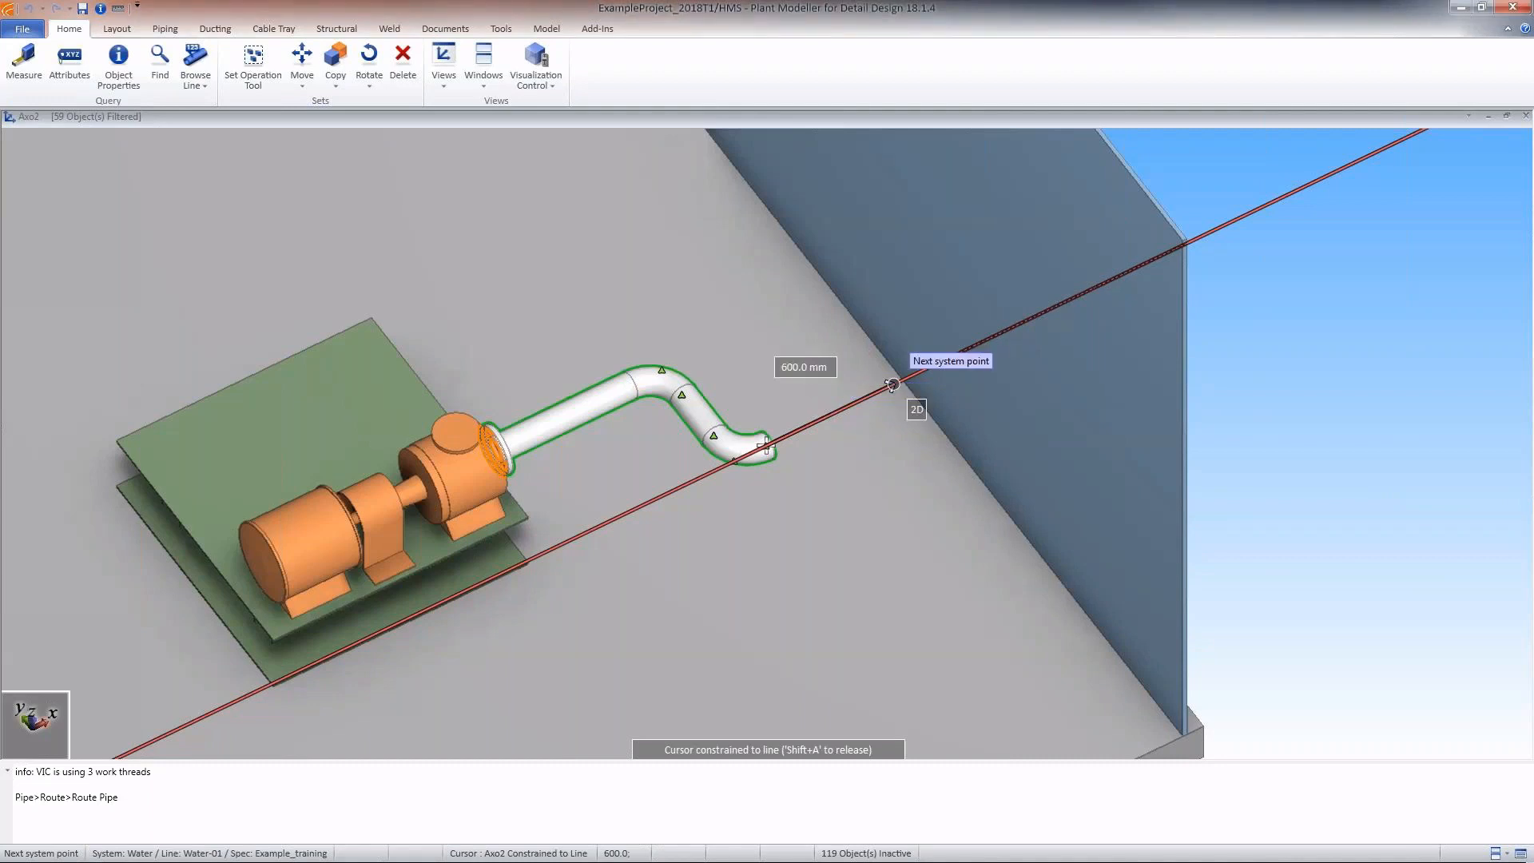
- Place the route point near the wall and enter a relative displacement of 500 mm in Z, adding an elbow that turns the pipe upward
{"action": "left_click", "coordinate": [893, 385]}
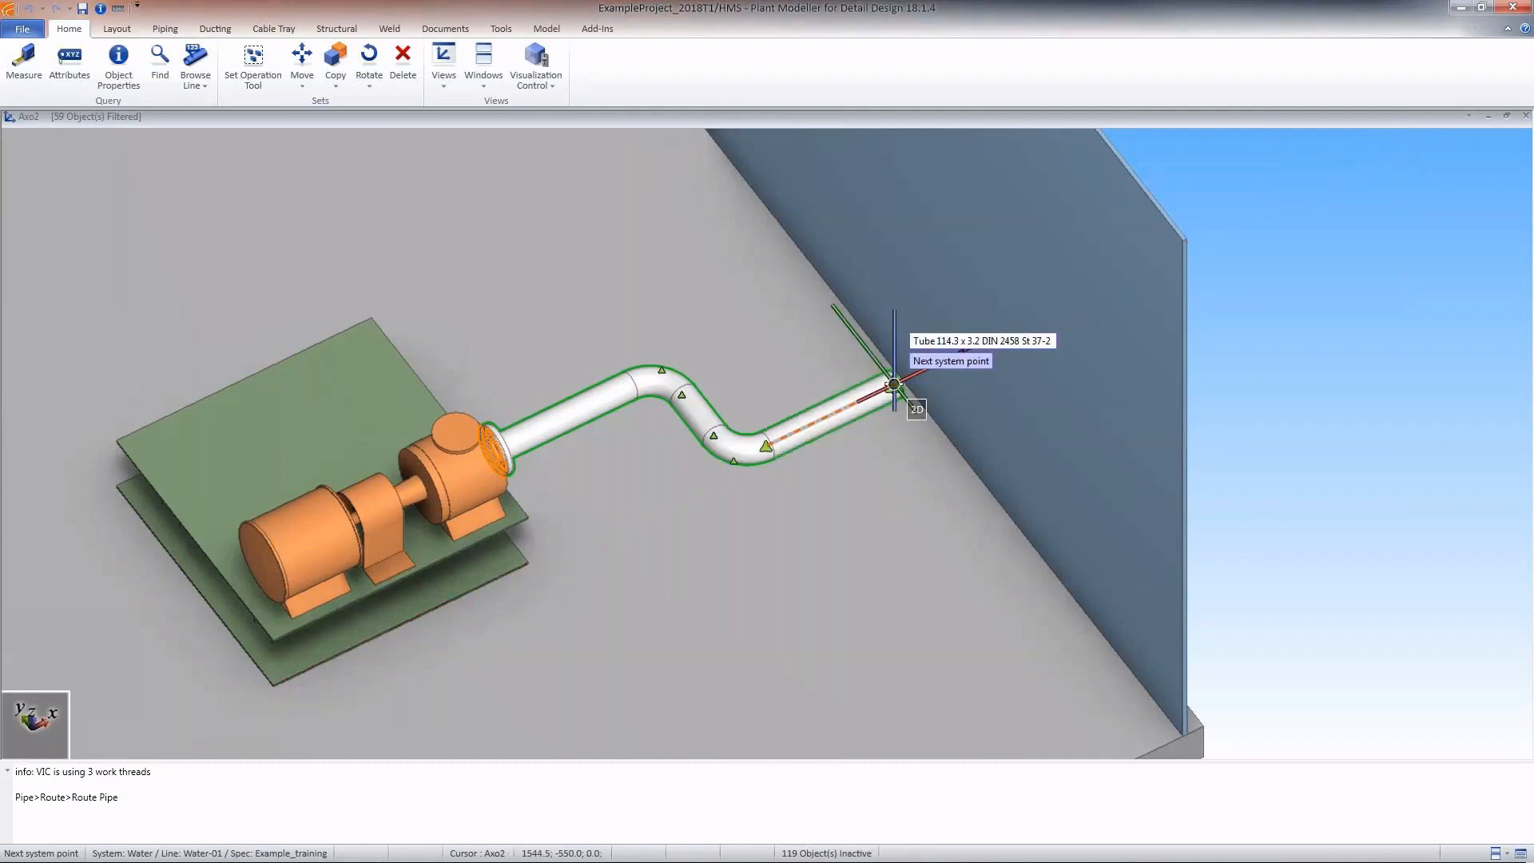
{"action": "type", "text": "z"}
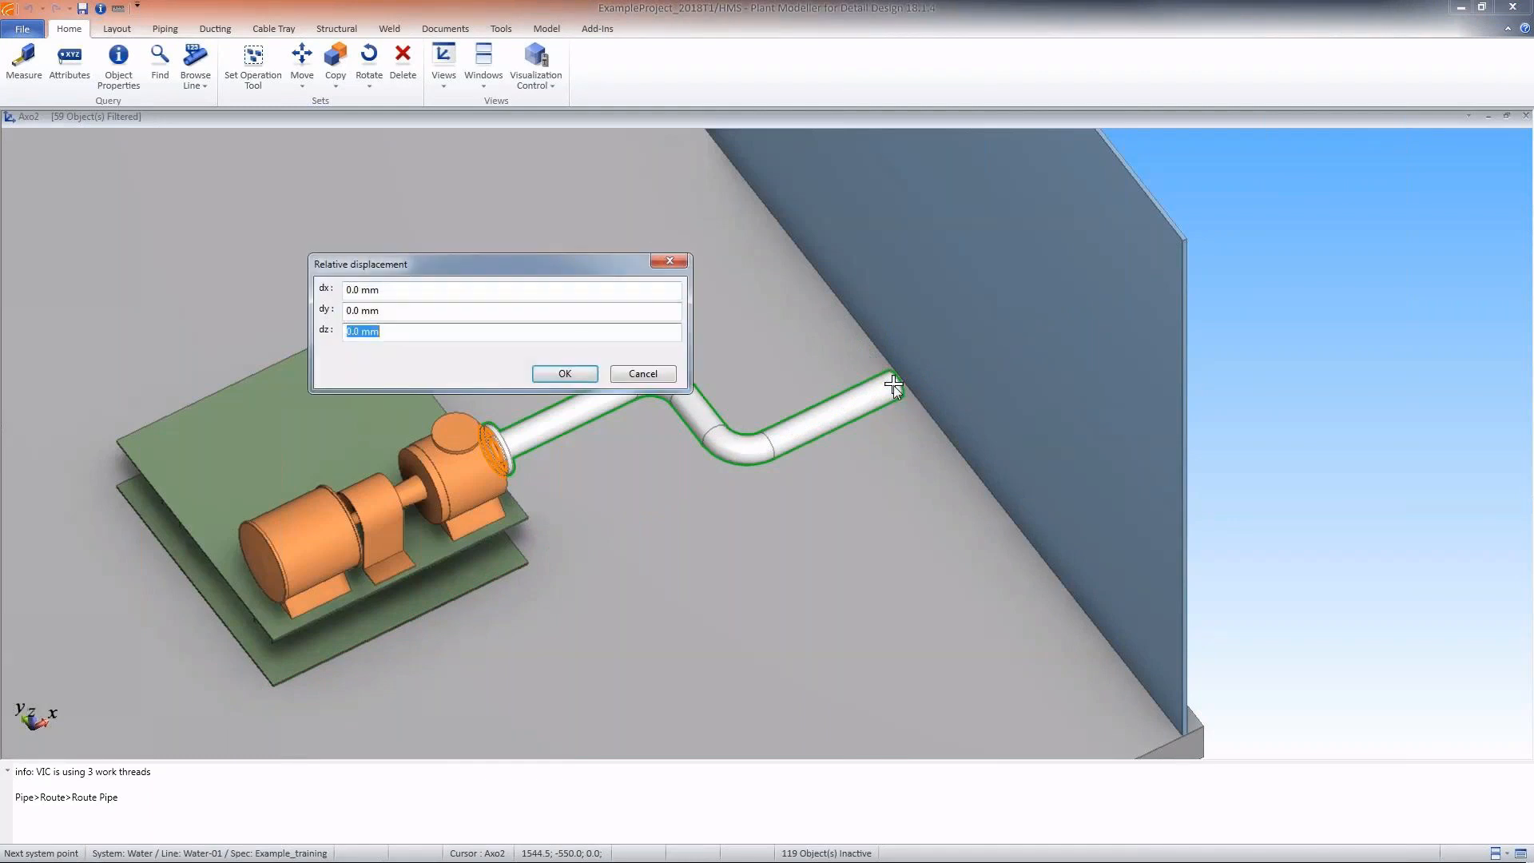
{"action": "type", "text": "500"}
{"action": "key", "text": "Return"}
{"action": "key", "text": "a"}
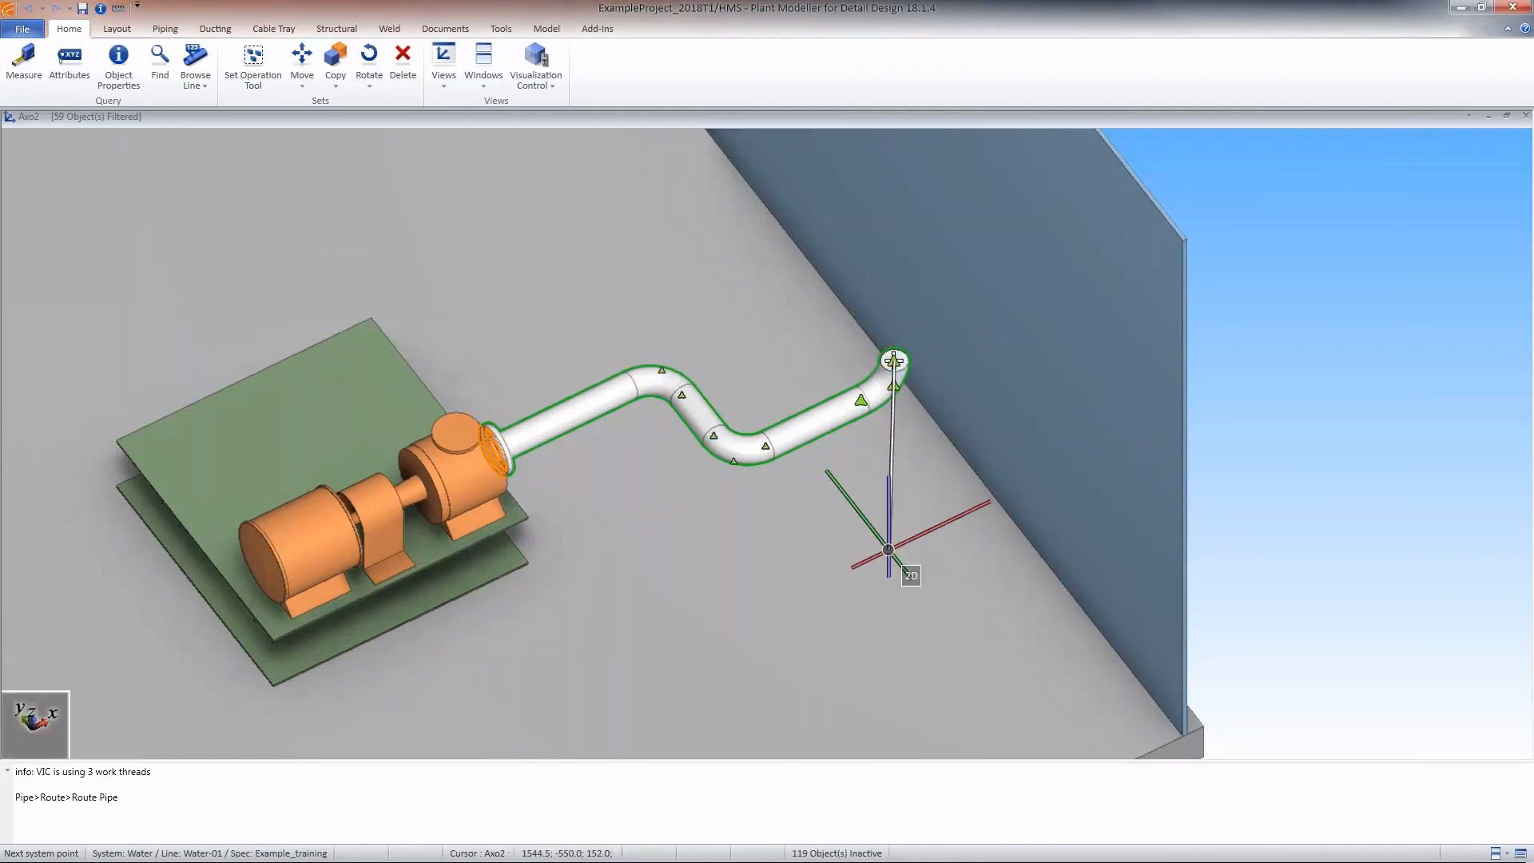
- Constrain the cursor to a horizontal plane at Z 1730+1010.0 mm and route the vertical pipe up to it
{"action": "key", "text": "a"}
{"action": "key", "text": "shift+z"}
{"action": "type", "text": "1730+1010.0 mm"}
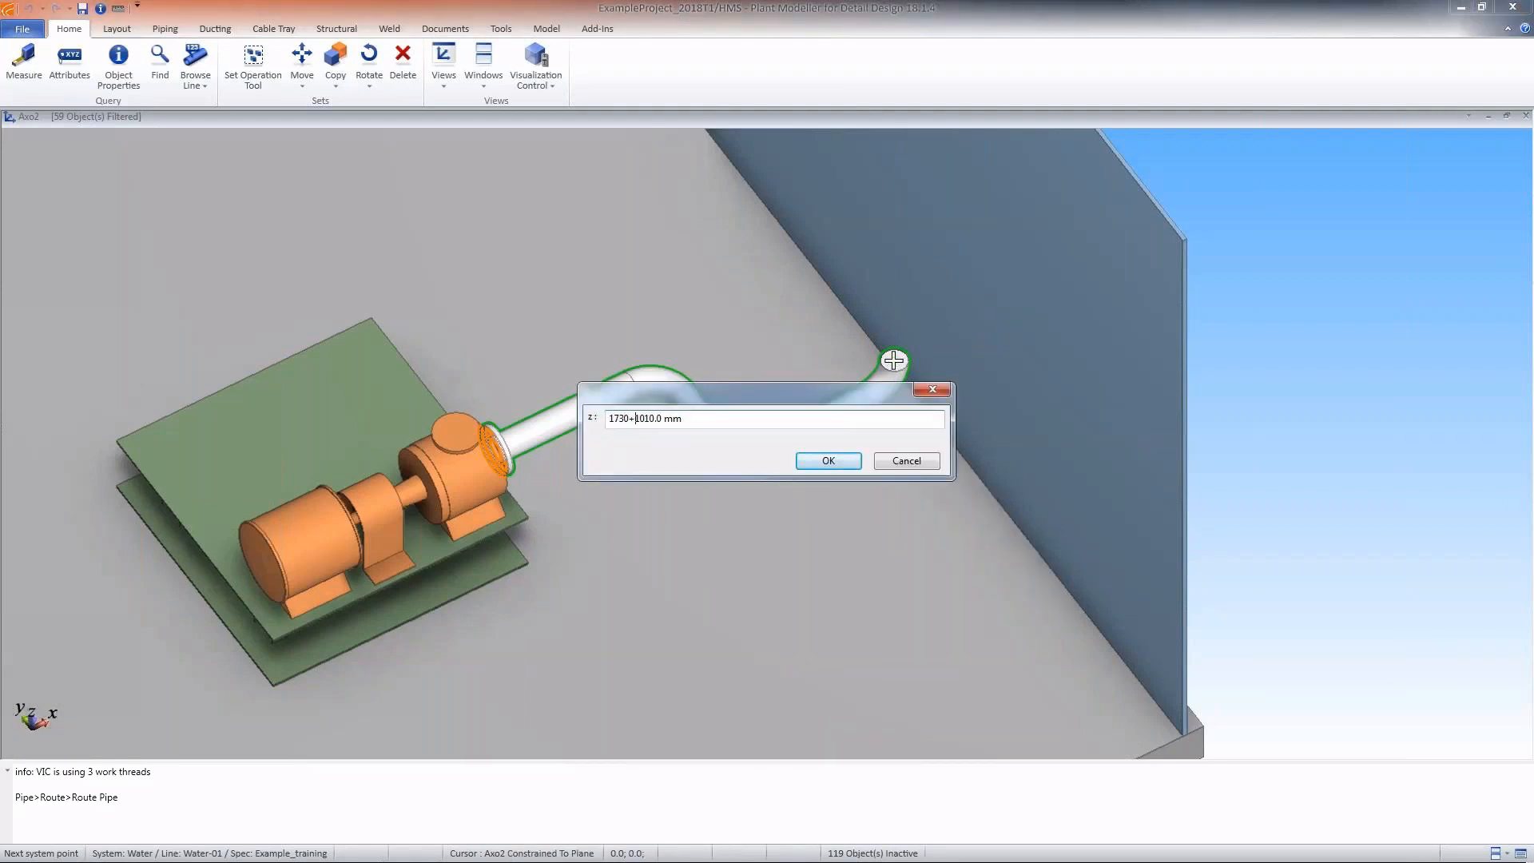
{"action": "key", "text": "Return"}
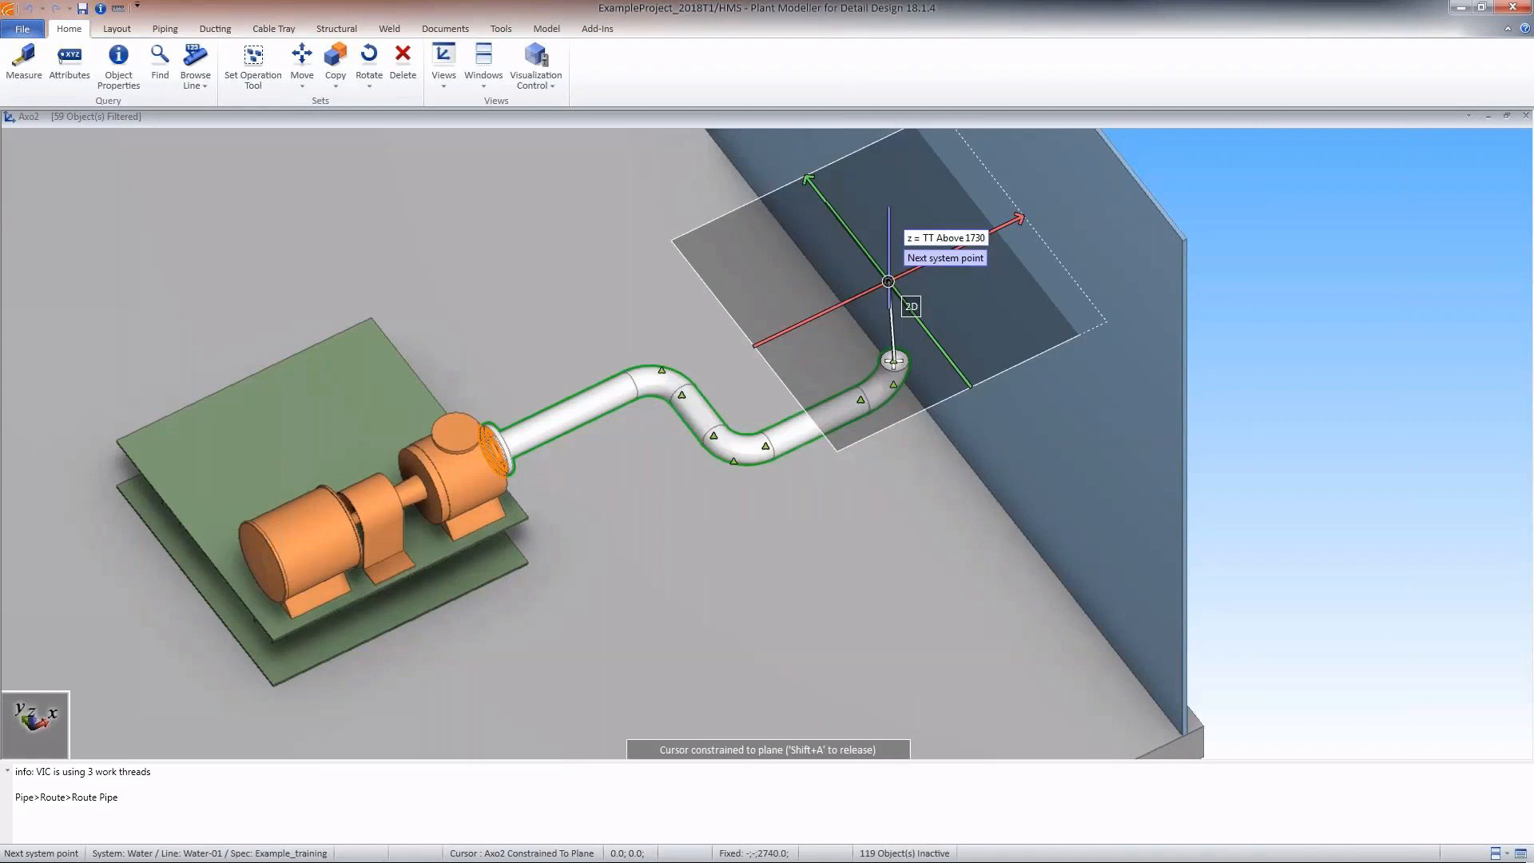
{"action": "key", "text": "shift+a"}
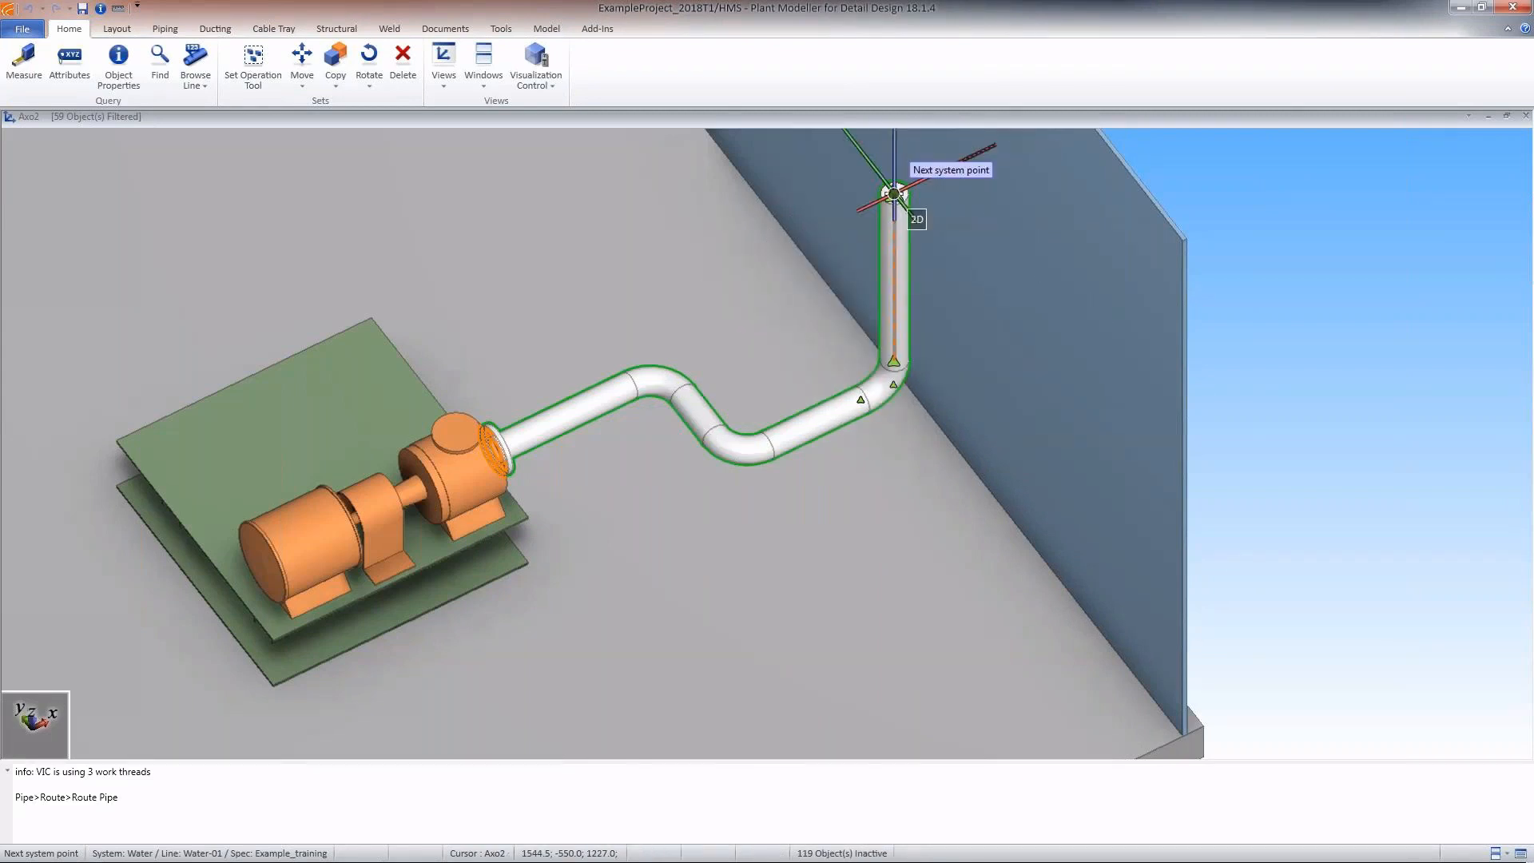
- Enter a relative displacement of 500 mm in Y and add an elbow turning the pipe along the wall
{"action": "key", "text": "d"}
{"action": "key", "text": "Tab"}
{"action": "type", "text": "500"}
{"action": "key", "text": "Return"}
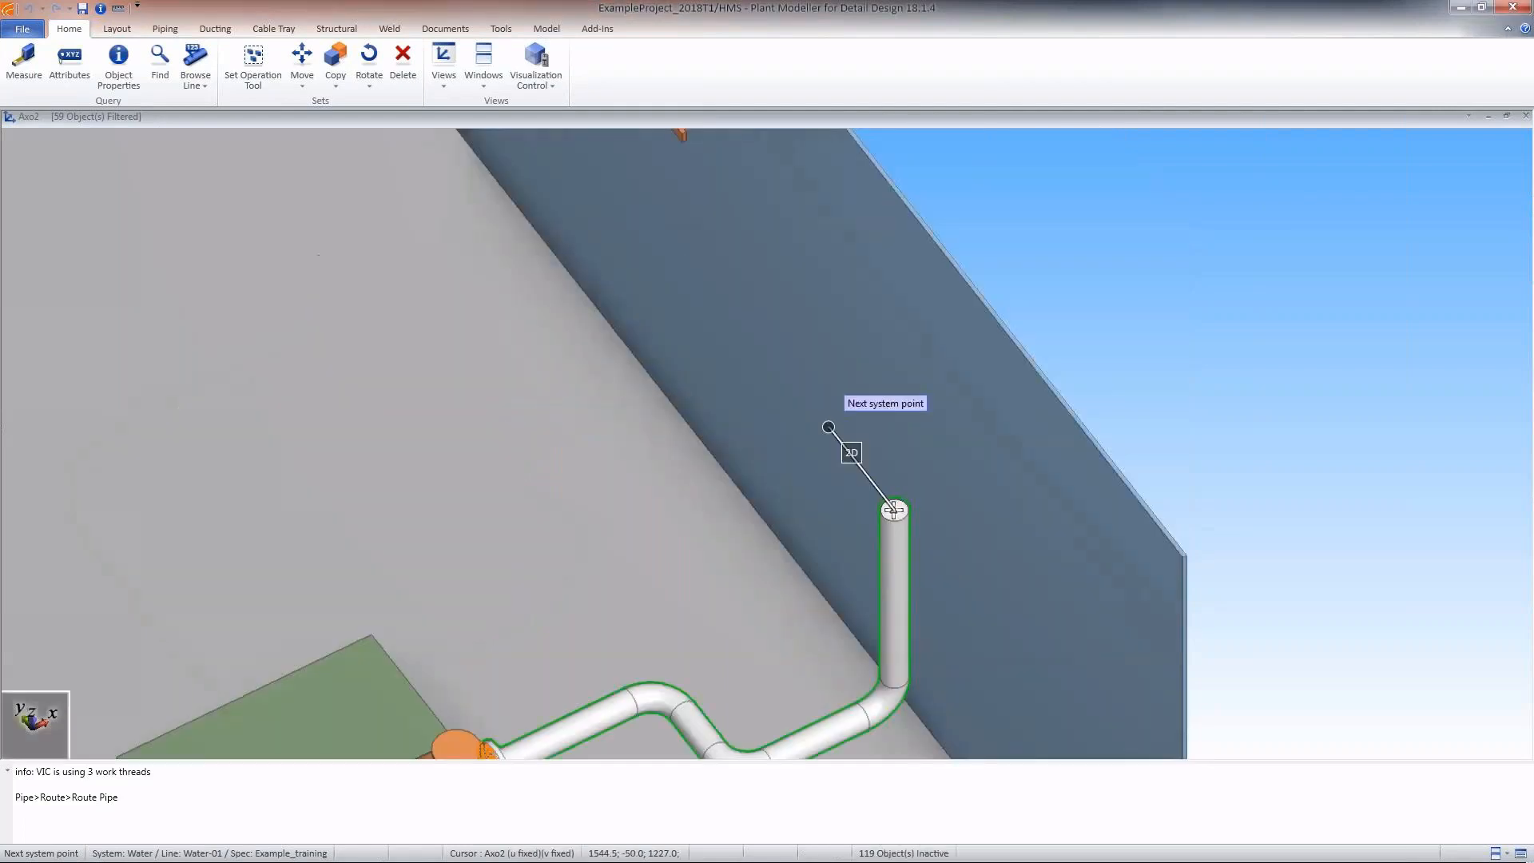
{"action": "key", "text": "a"}
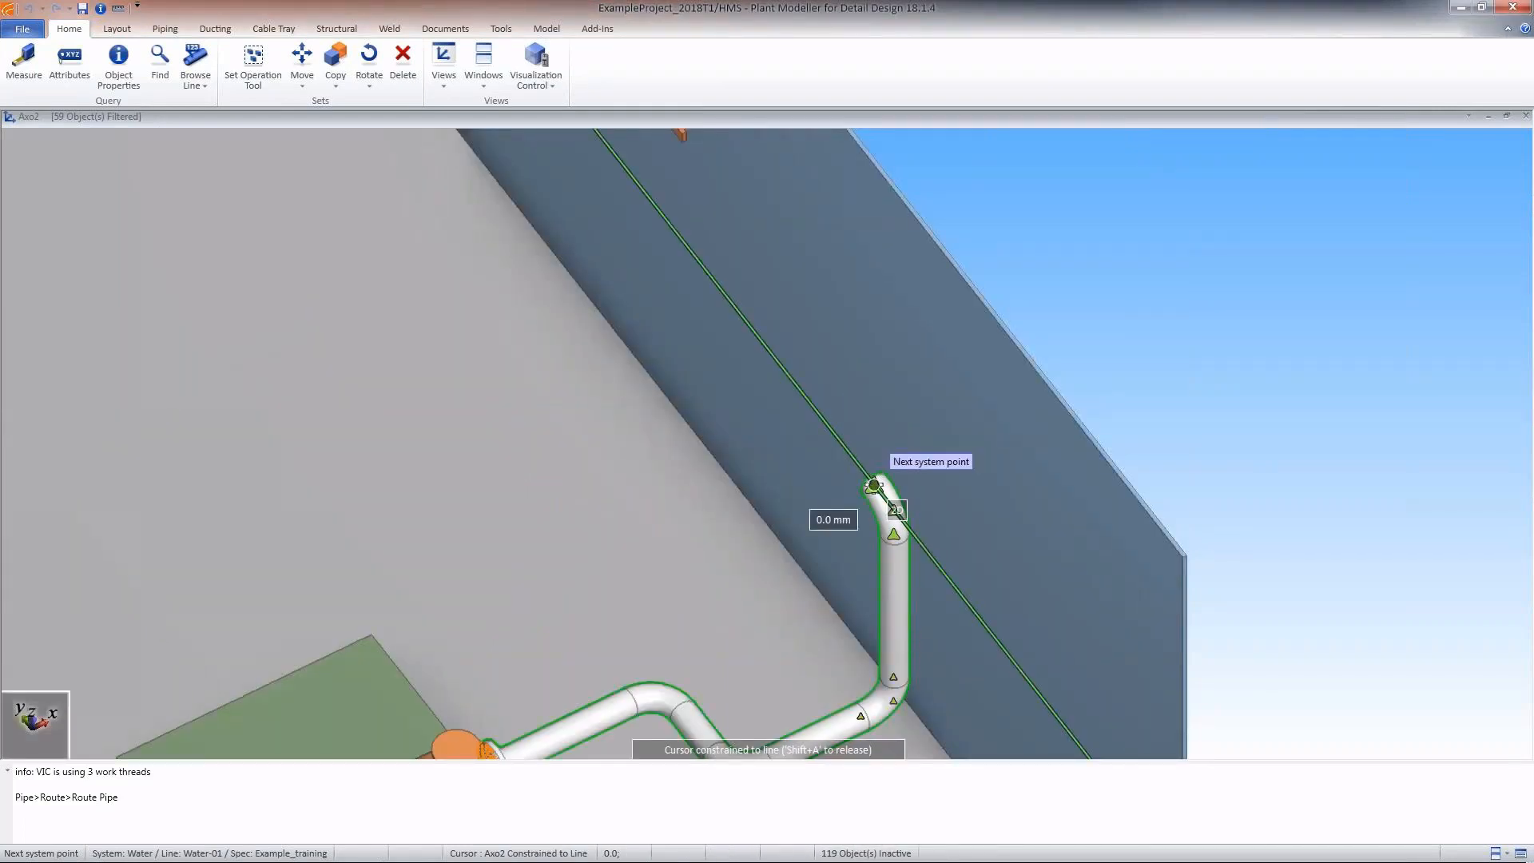
- Add a concentric reducer of size 150 - 100 after the upper elbow
{"action": "left_click", "coordinate": [873, 485]}
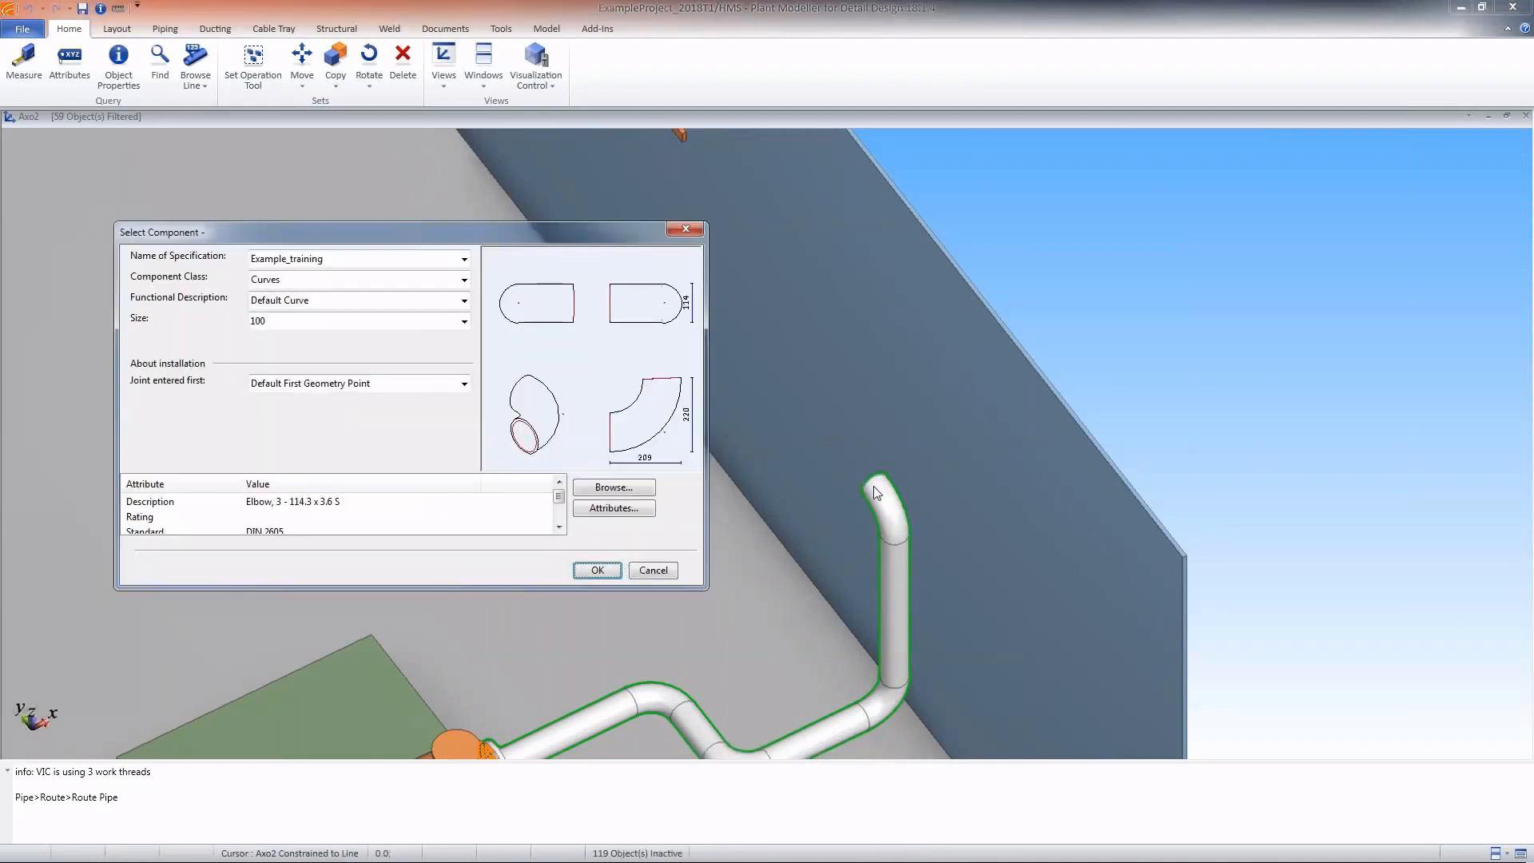
{"action": "left_click", "coordinate": [302, 281]}
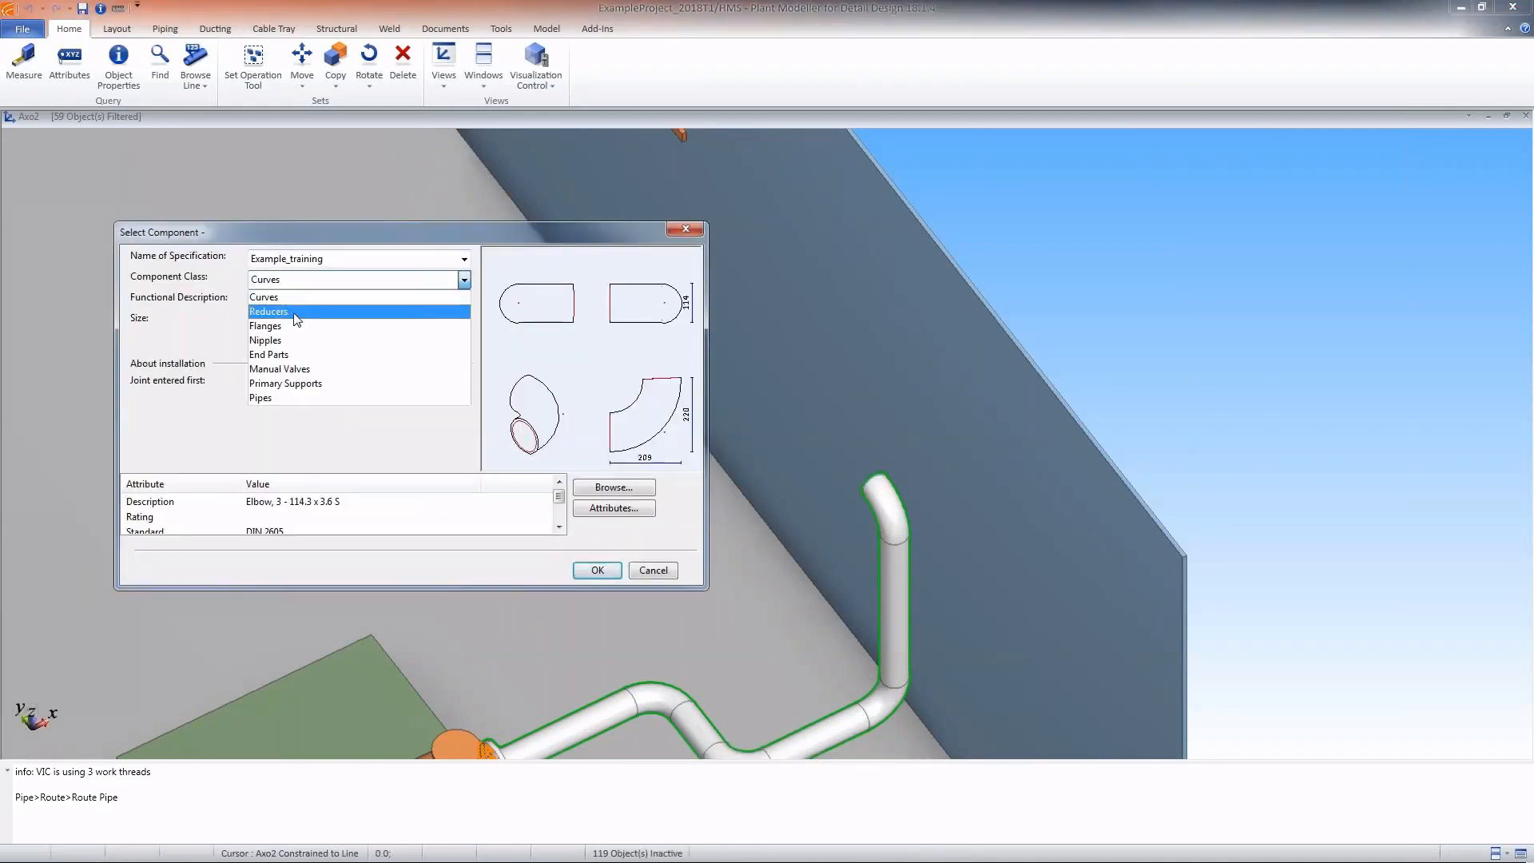
{"action": "left_click", "coordinate": [295, 310]}
{"action": "left_click", "coordinate": [300, 320]}
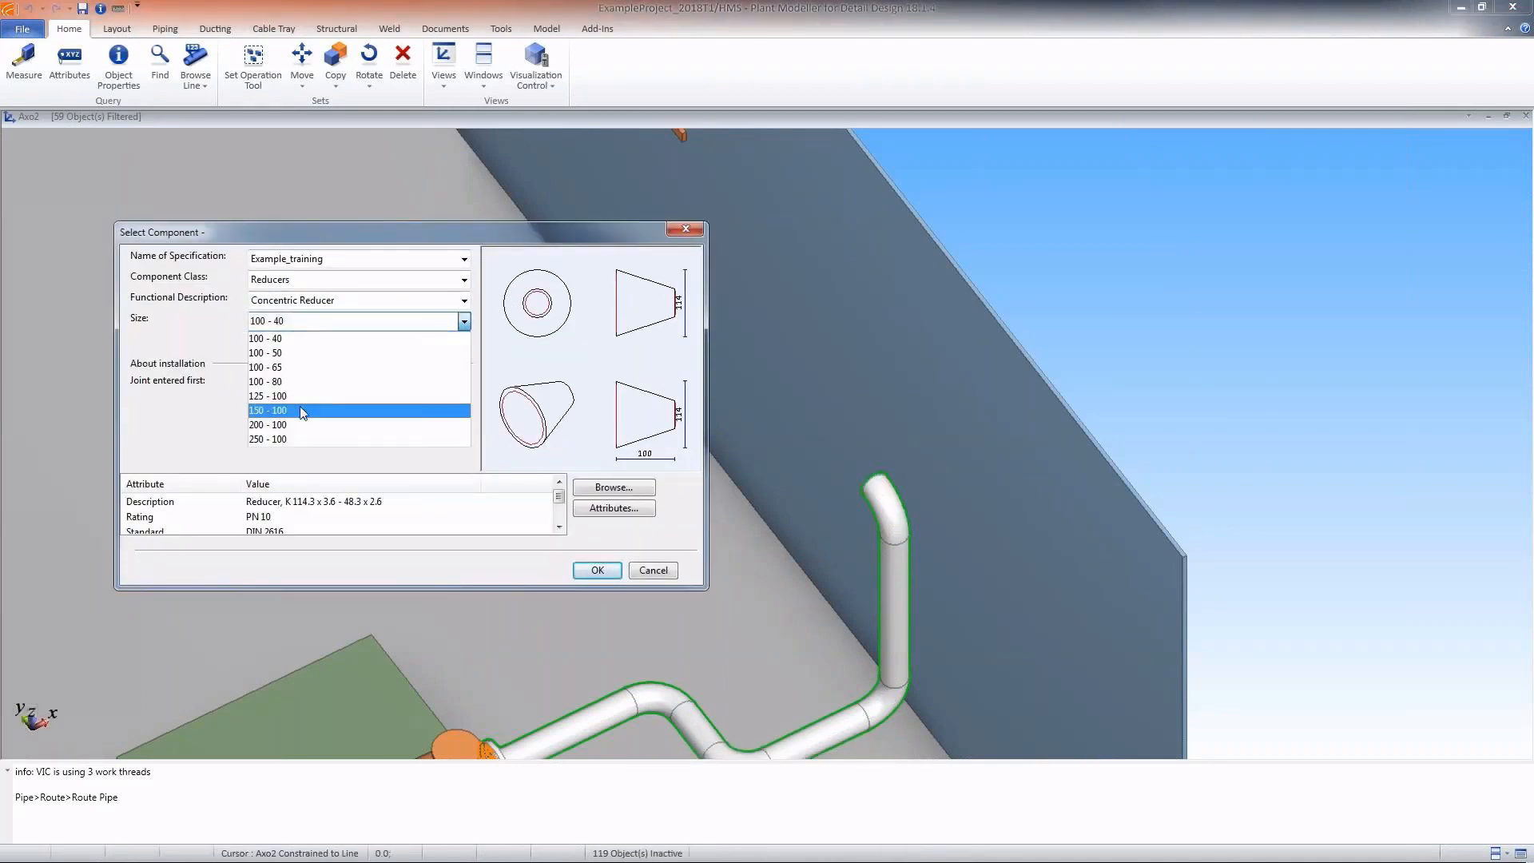
{"action": "left_click", "coordinate": [300, 406]}
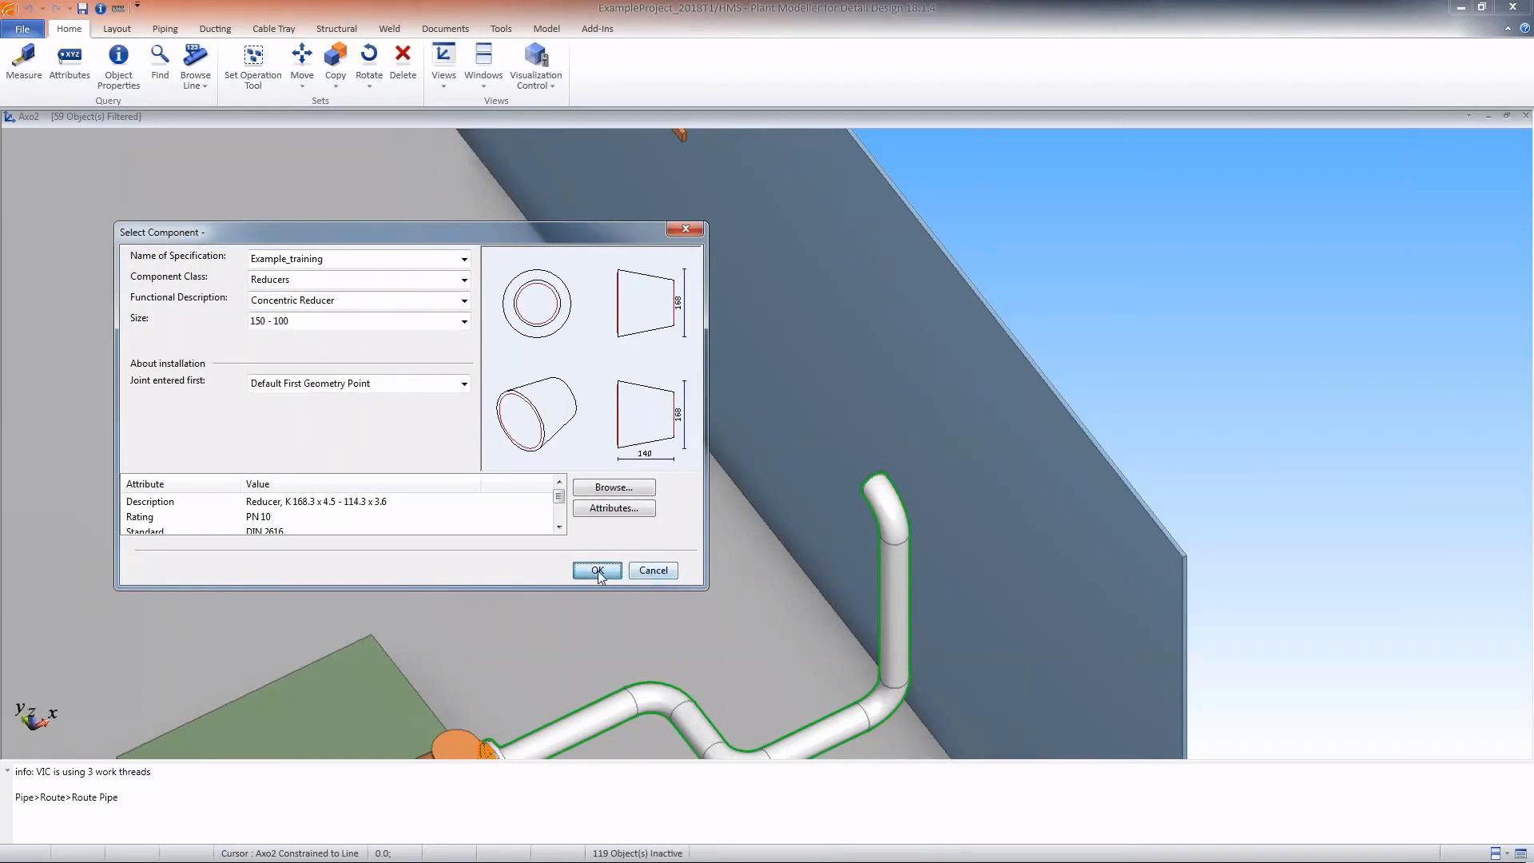
{"action": "left_click", "coordinate": [598, 570]}
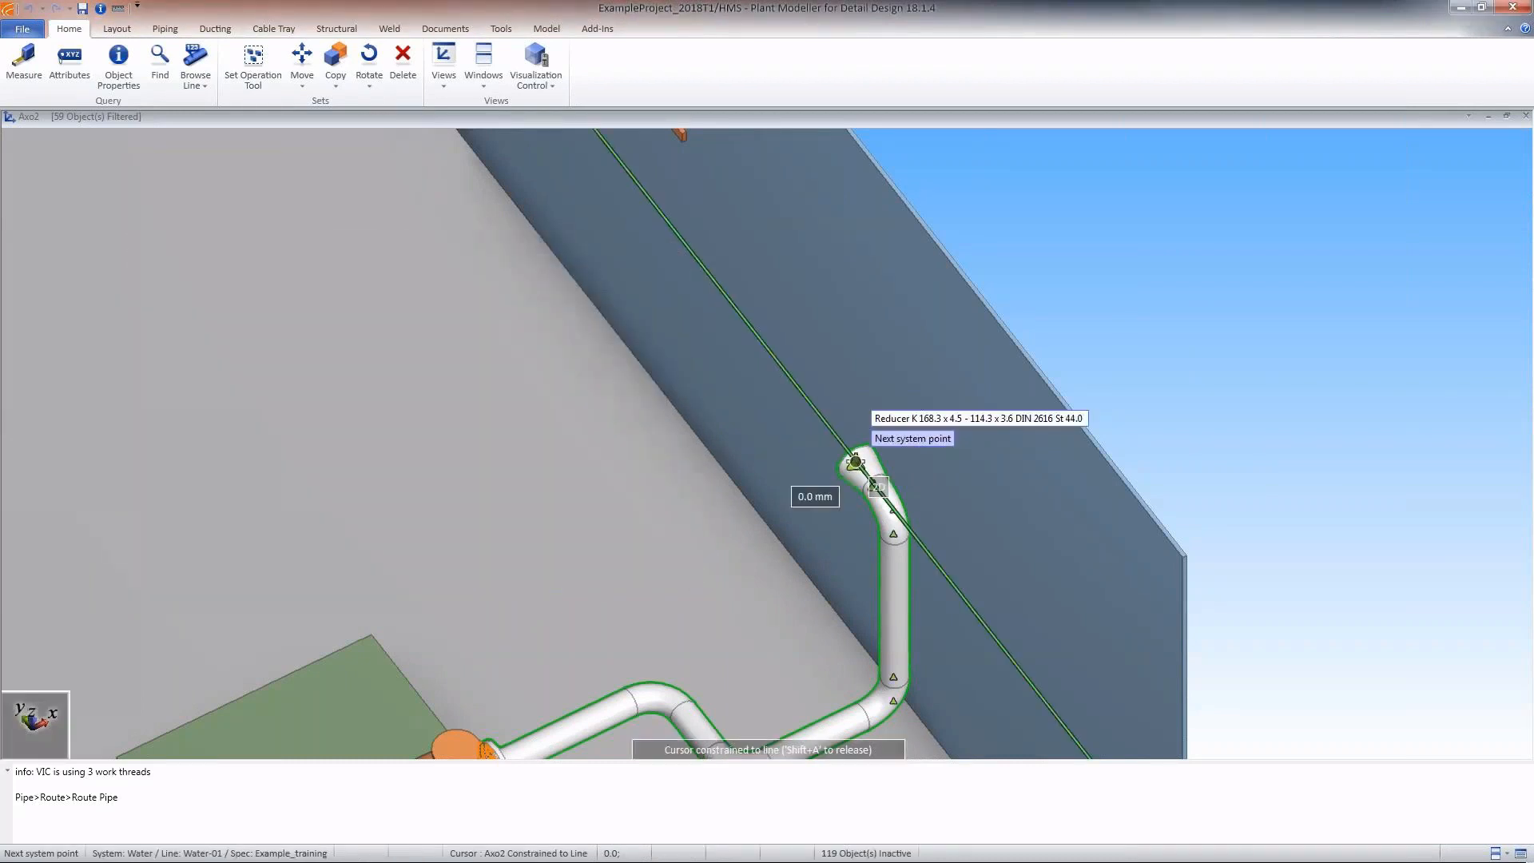
- Set the cursor's Y coordinate to 3000 mm on the constrained line and route the straight pipe along the wall to it
{"action": "key", "text": "y"}
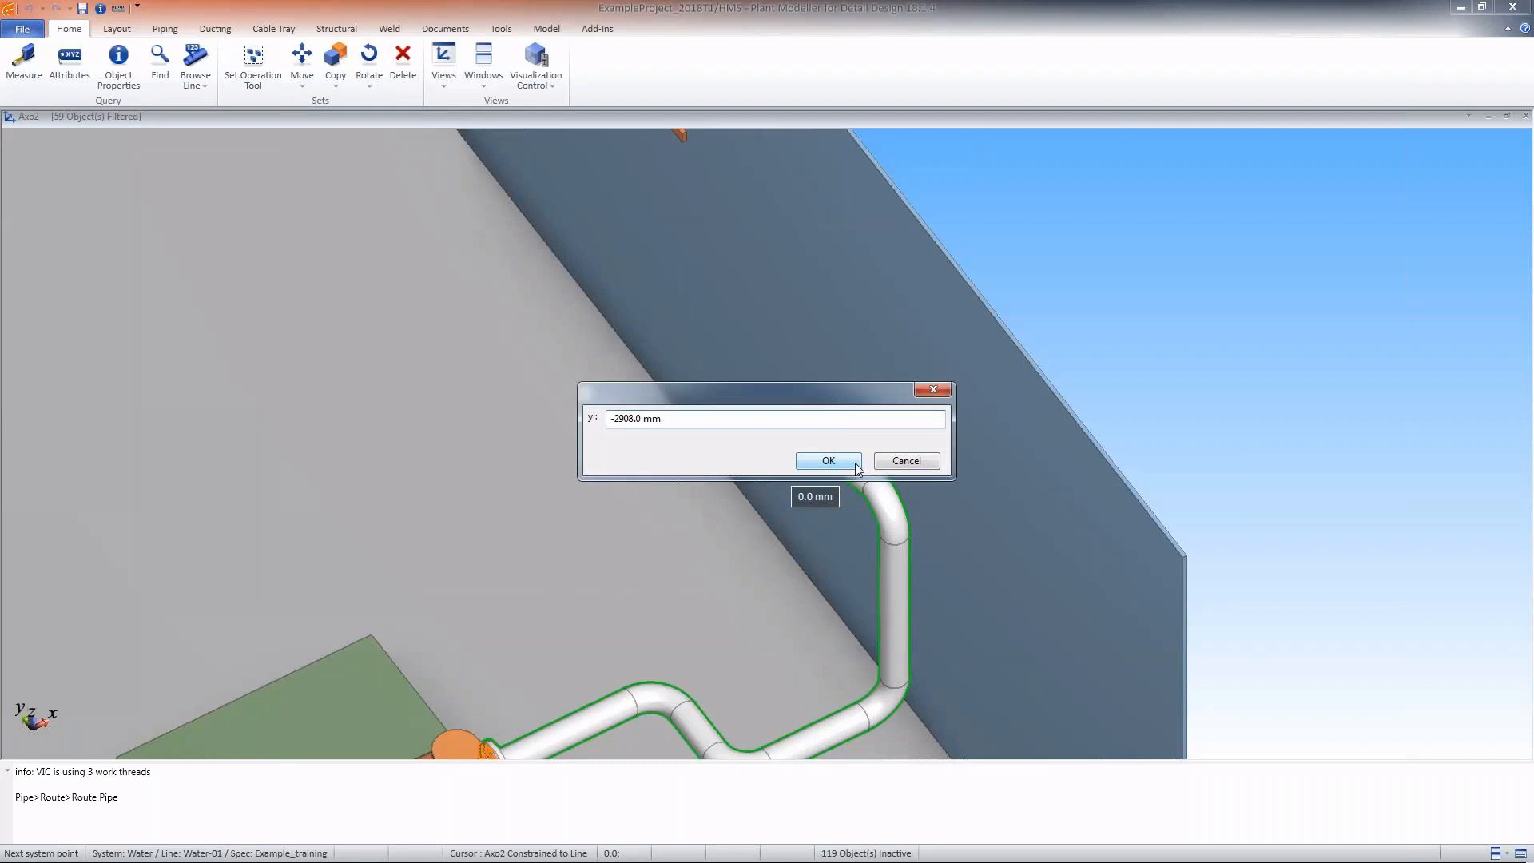
{"action": "type", "text": "3000"}
{"action": "left_click", "coordinate": [857, 468]}
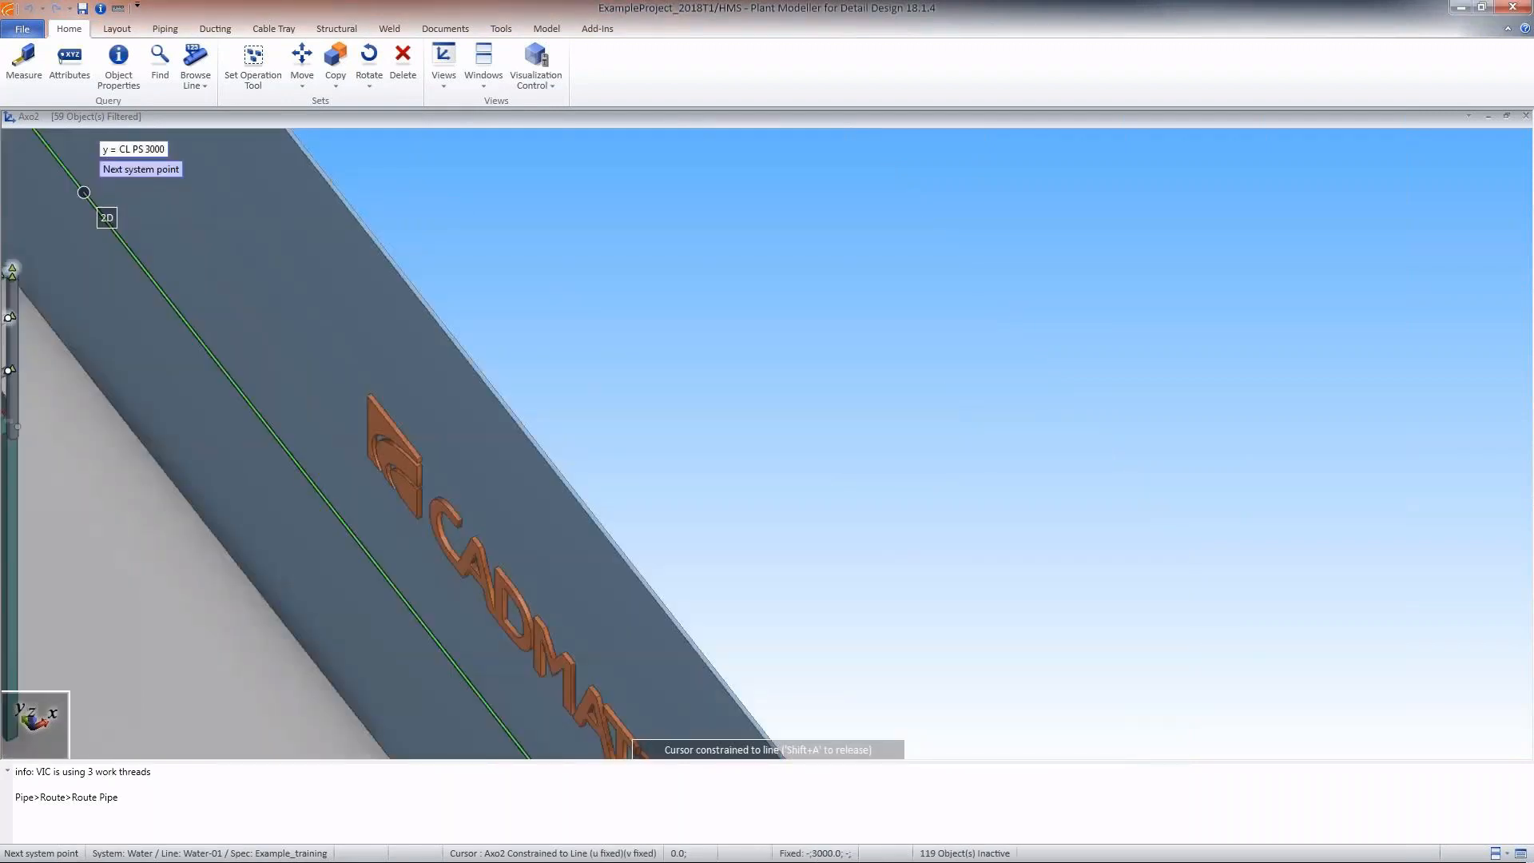
{"action": "left_click", "coordinate": [84, 192]}
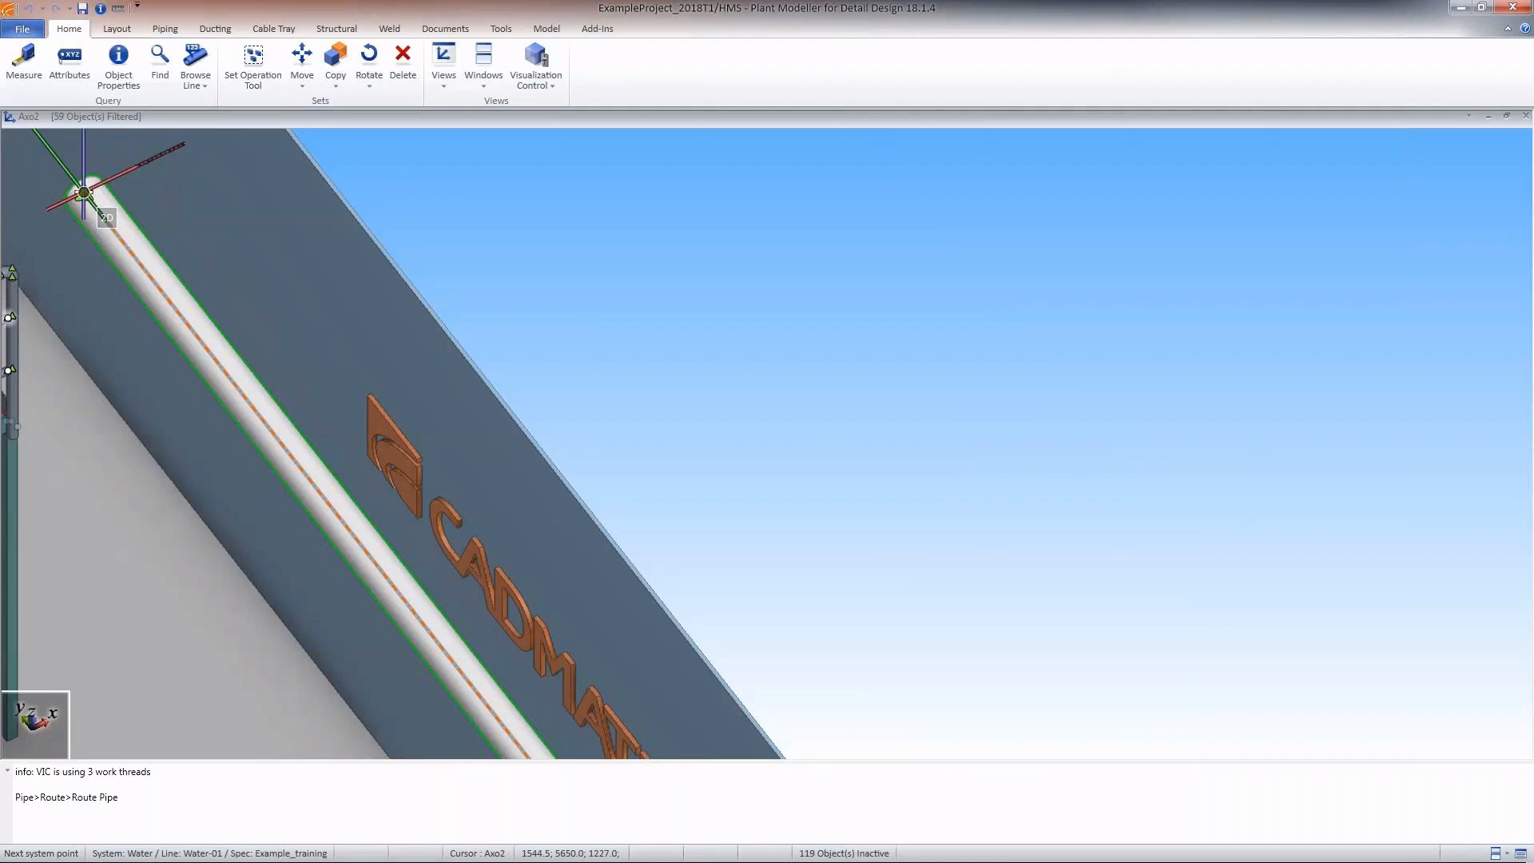
- Add a default flange to the pipe's end using the Shorten run method and finish the route
{"action": "left_click", "coordinate": [83, 194]}
{"action": "left_click", "coordinate": [305, 279]}
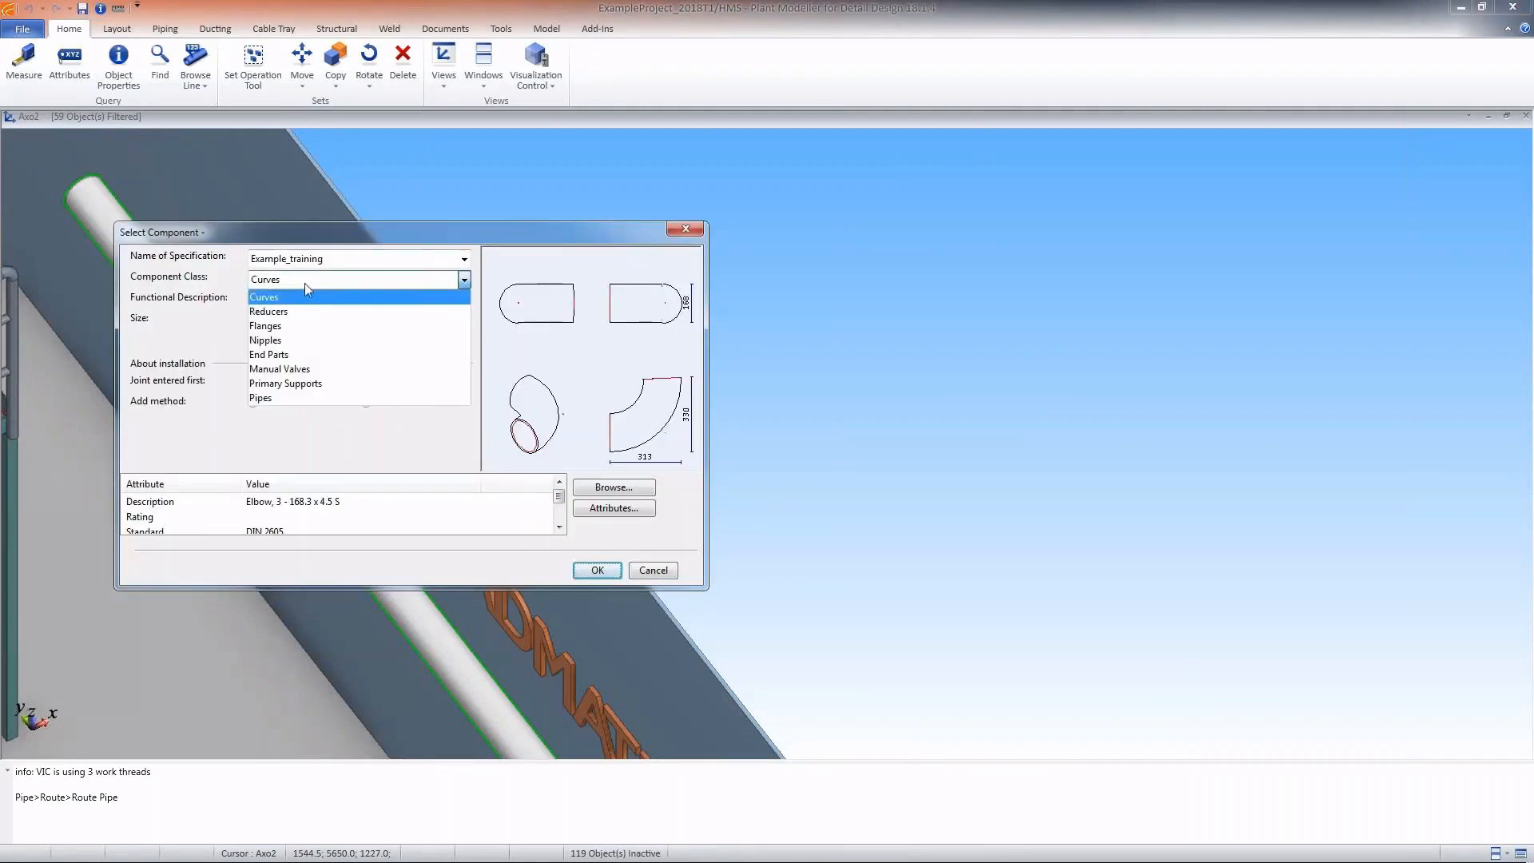
{"action": "left_click", "coordinate": [304, 326]}
{"action": "left_click", "coordinate": [377, 405]}
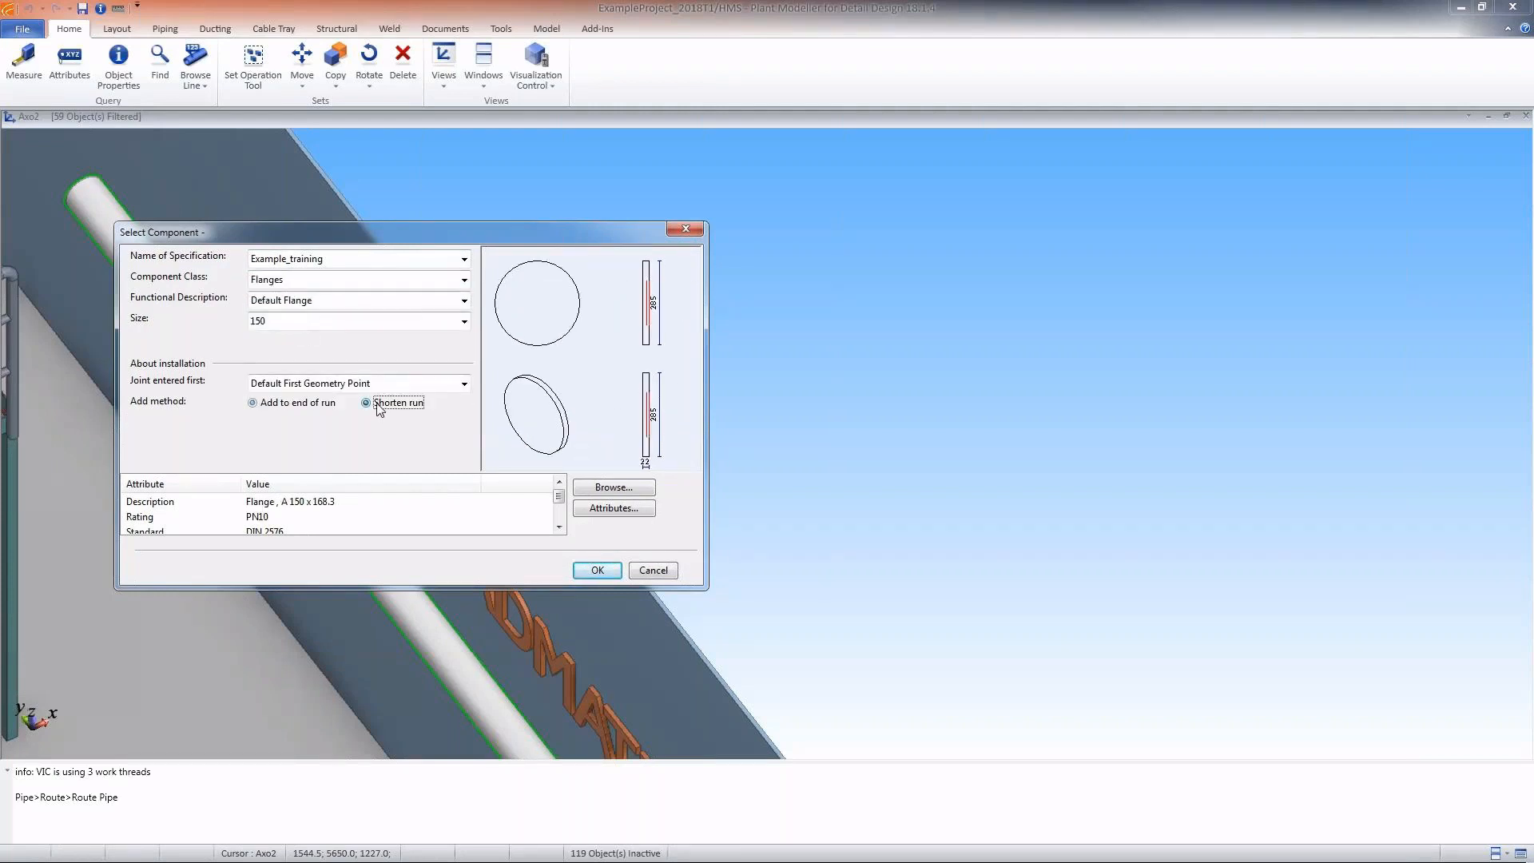
{"action": "left_click", "coordinate": [592, 570]}
{"action": "left_click", "coordinate": [84, 193]}
{"action": "middle_click_drag", "start_coordinate": [84, 193], "coordinate": [767, 445]}
{"action": "scroll", "coordinate": [766, 445], "scroll_direction": "up", "scroll_amount": 5}
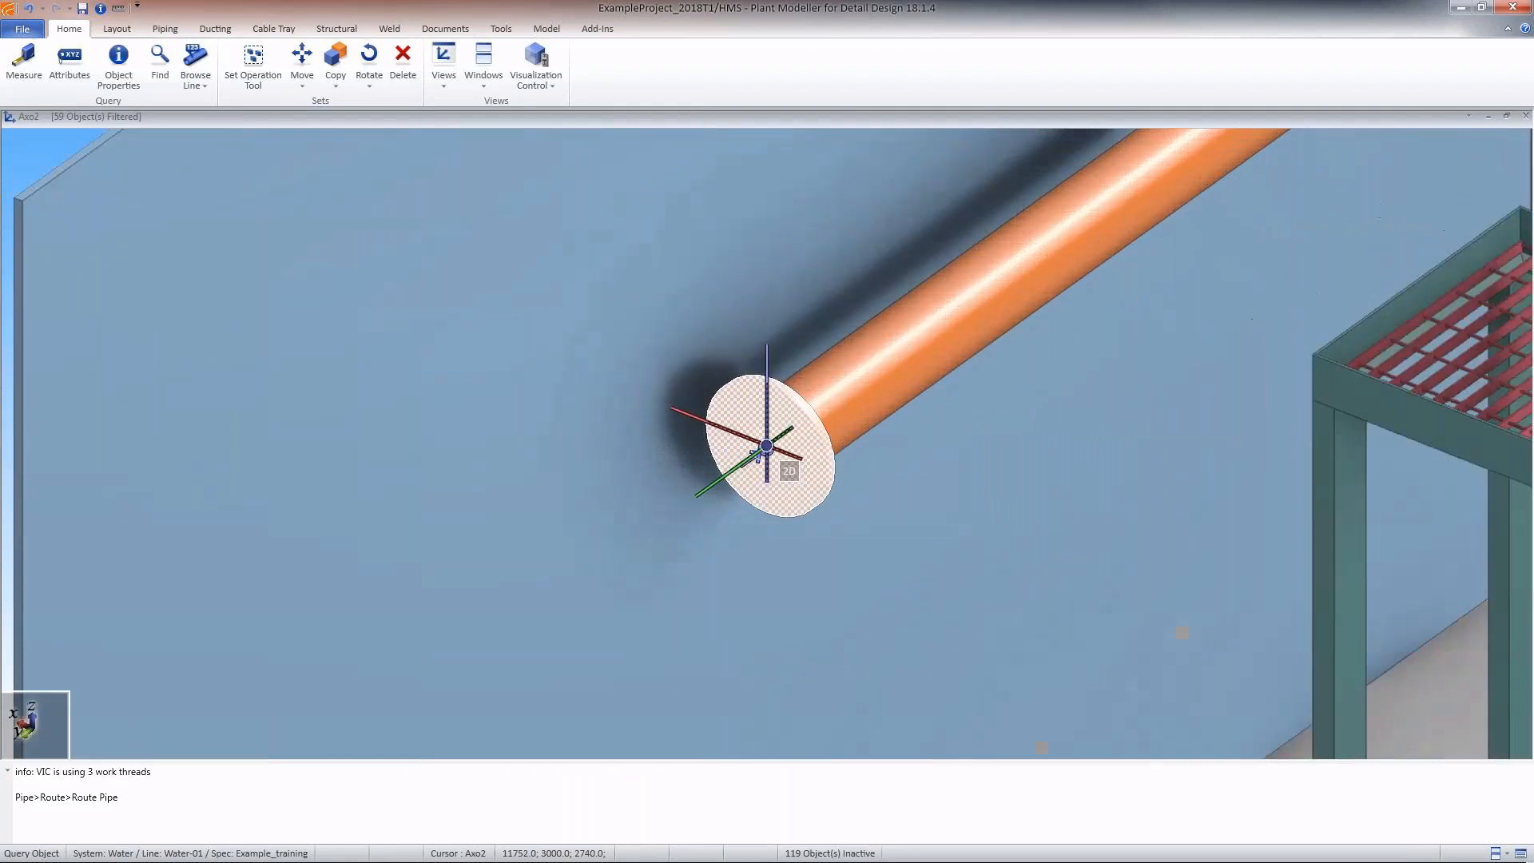
{"action": "key", "text": "Escape"}
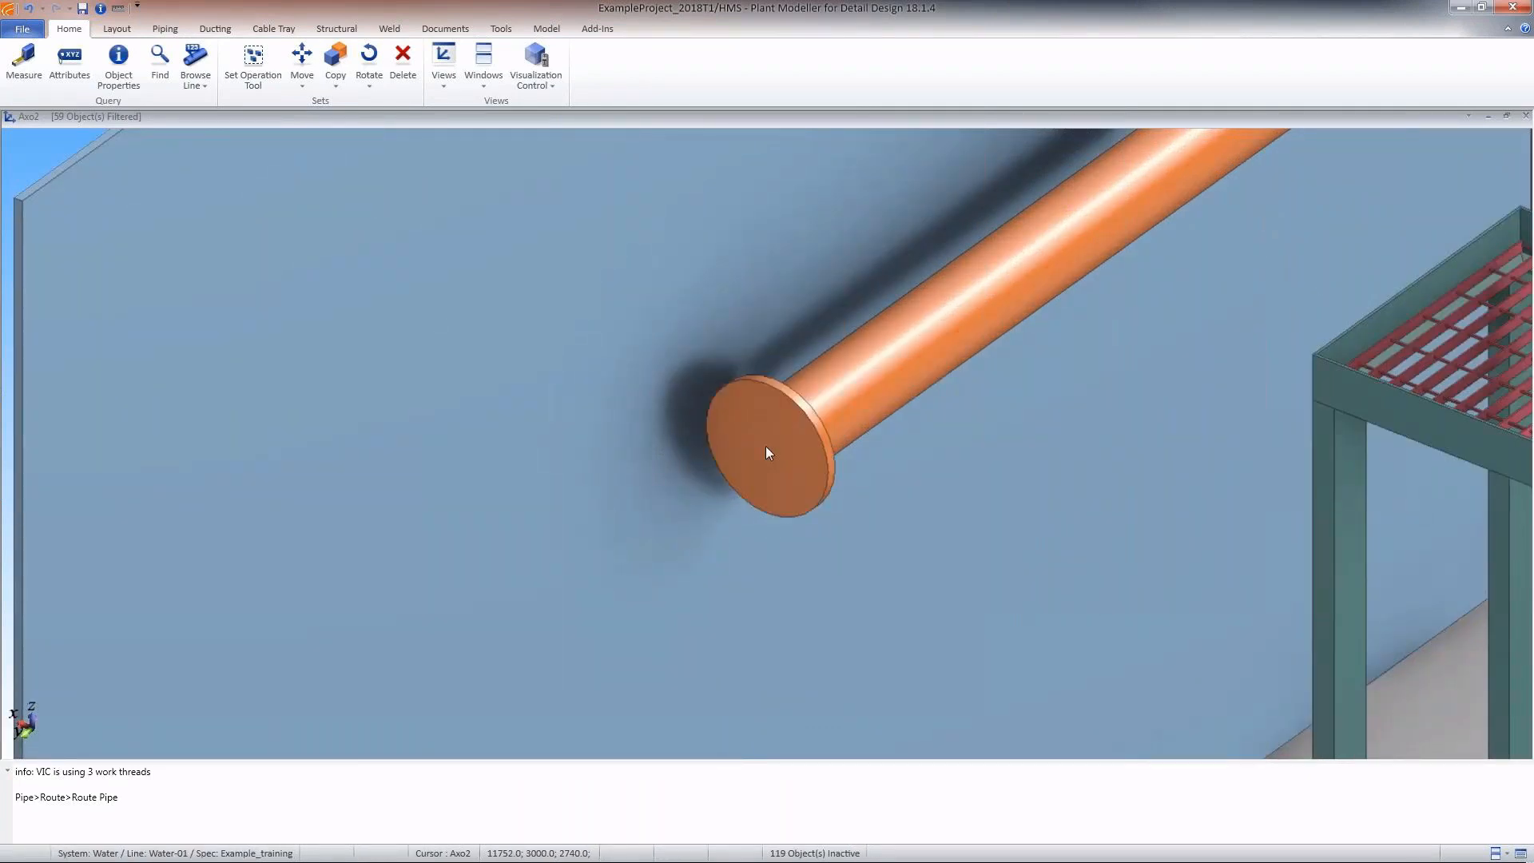
- Start routing a new pipe from the connection point on the end flange's face
{"action": "key", "text": "p"}
{"action": "scroll", "coordinate": [767, 445], "scroll_direction": "up", "scroll_amount": 1}
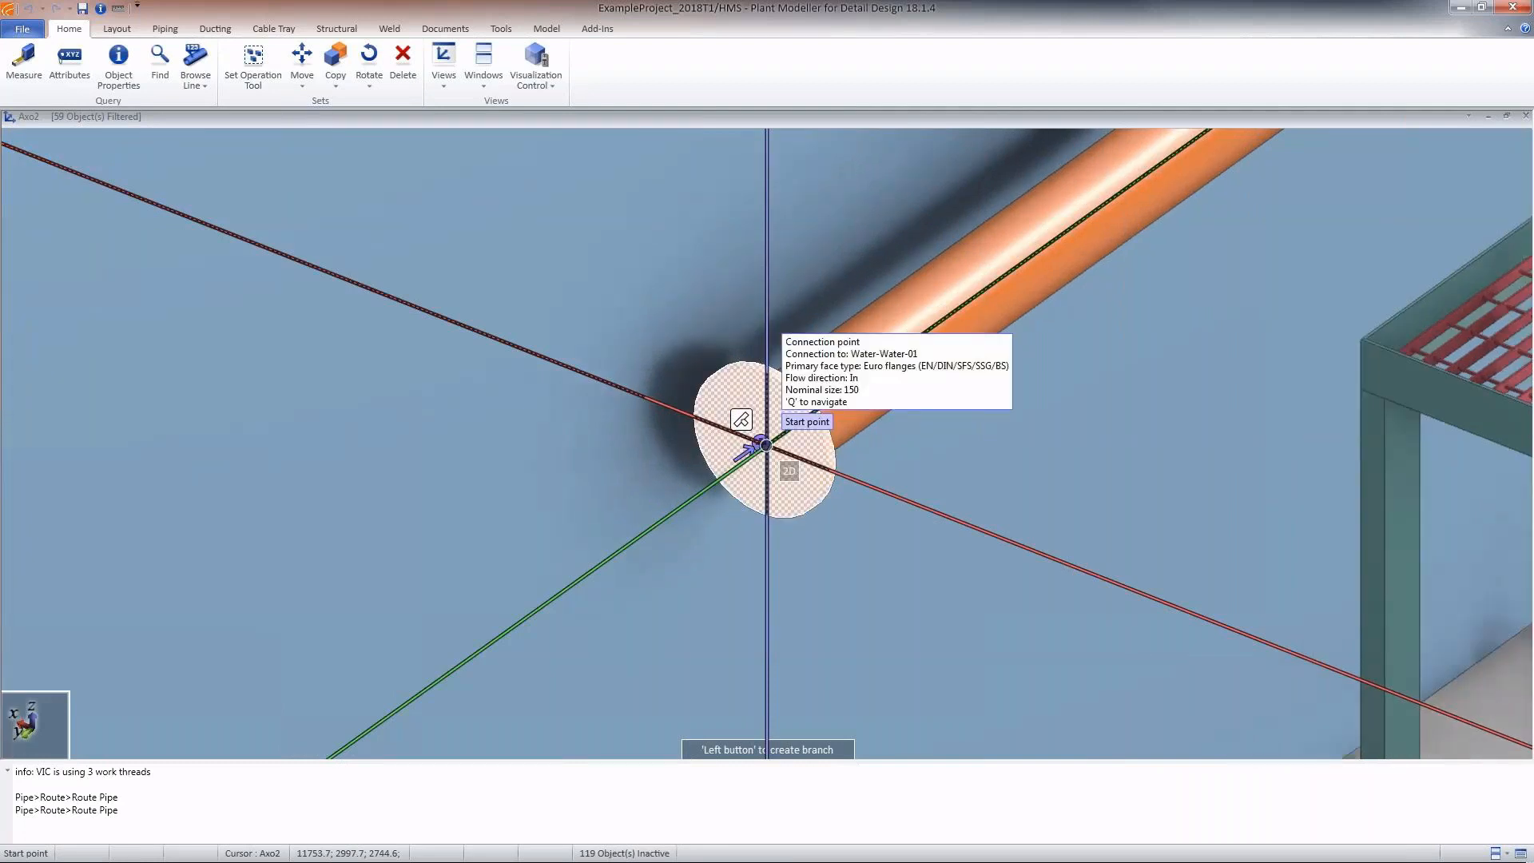
{"action": "left_click", "coordinate": [765, 445]}
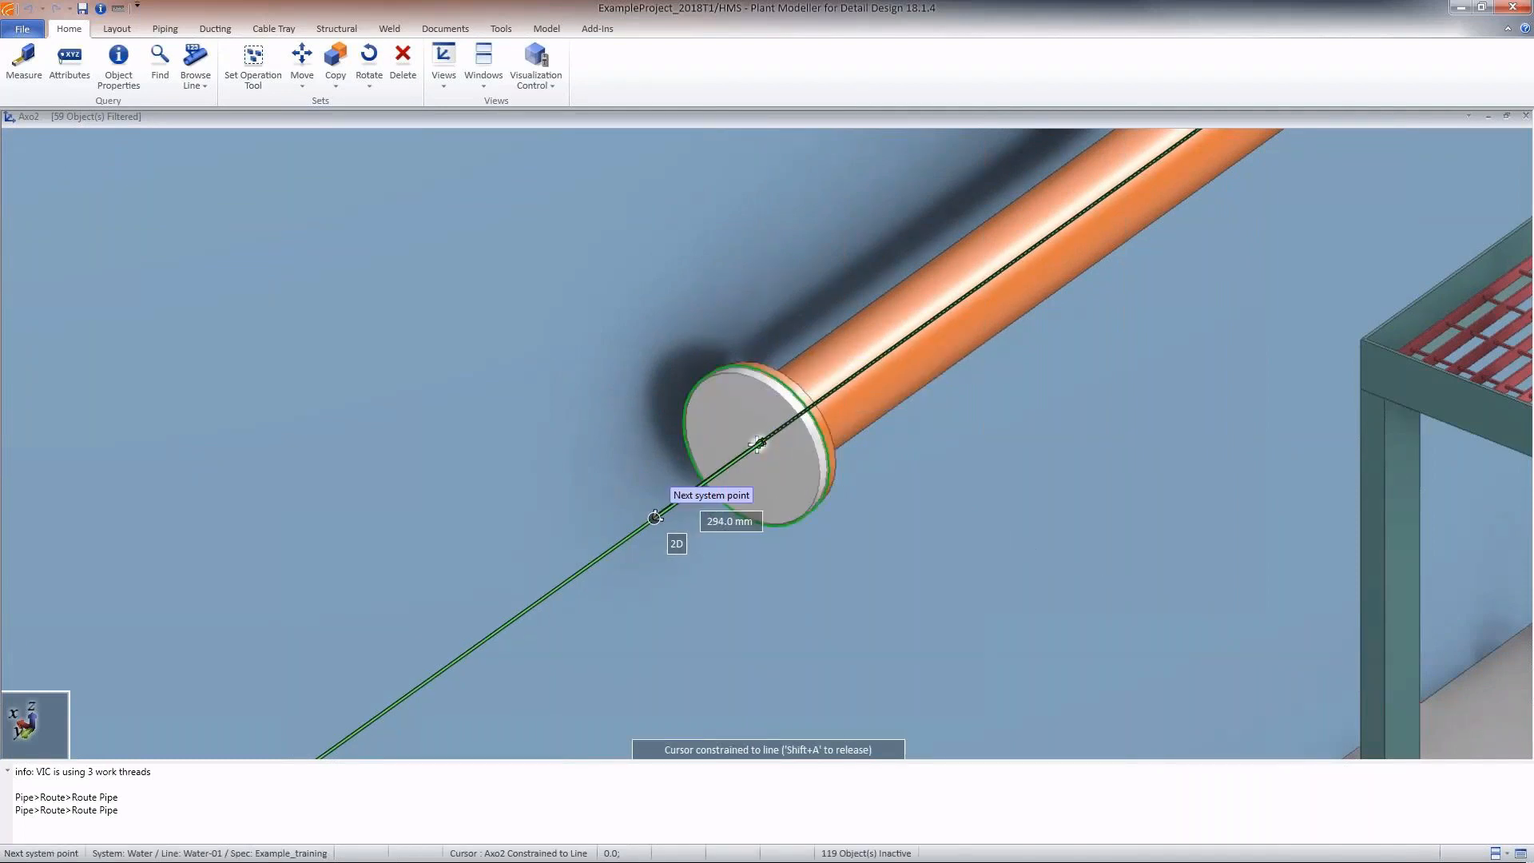
- Set the next route point's distance from the flange to 350 mm along the constrained line
{"action": "key", "text": "Tab"}
{"action": "key", "text": "shift+Right"}
{"action": "key", "text": "shift+Right"}
{"action": "key", "text": "shift+Right"}
{"action": "key", "text": "shift+Right"}
{"action": "key", "text": "shift+Right"}
{"action": "key", "text": "shift+Right"}
{"action": "key", "text": "shift+Right"}
{"action": "key", "text": "shift+Right"}
{"action": "type", "text": "350"}
{"action": "key", "text": "Return"}
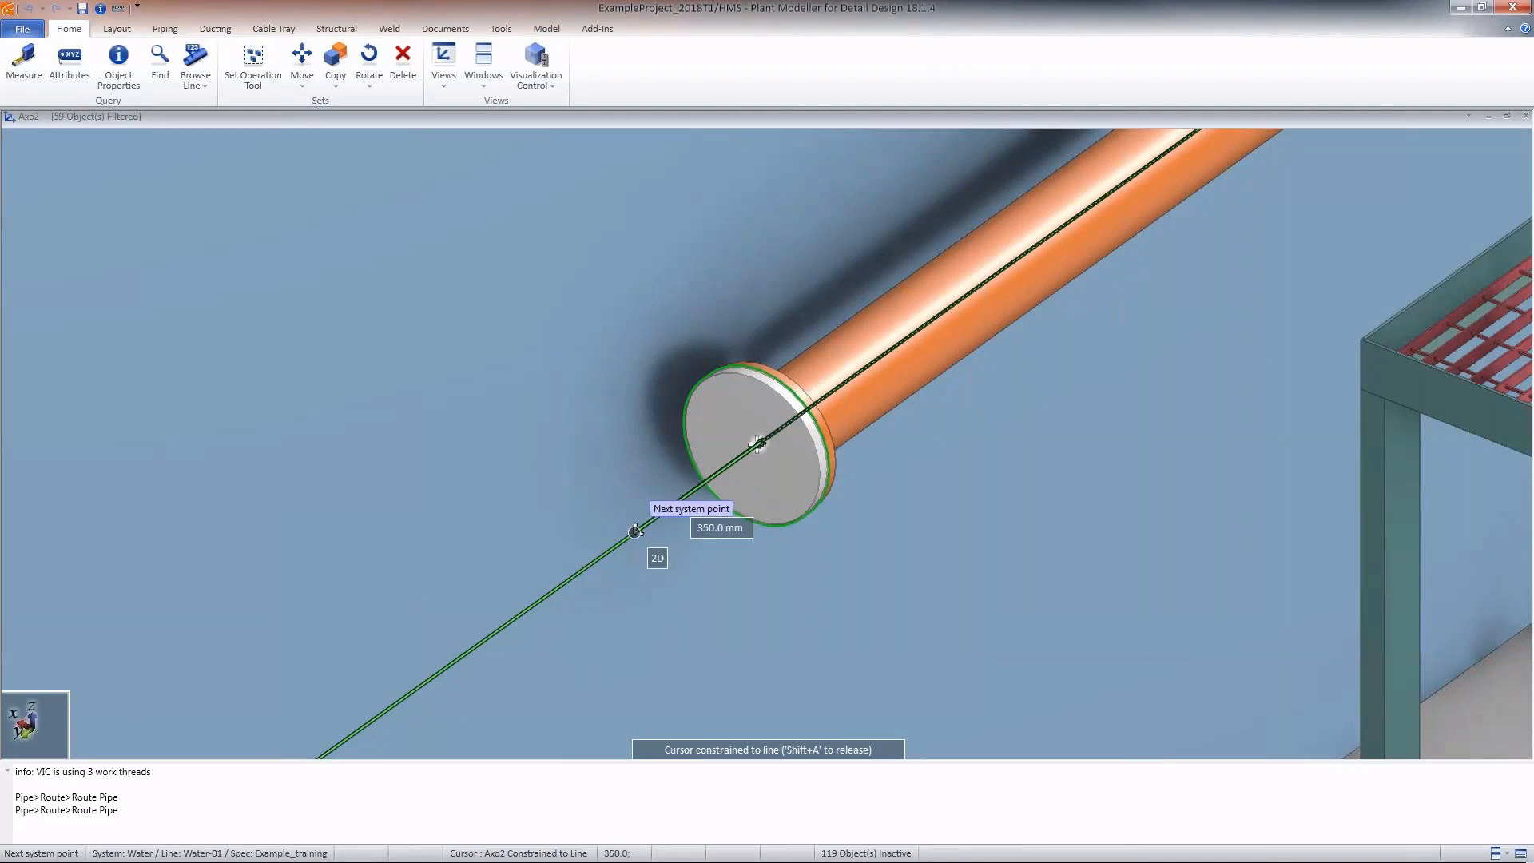
- Constrain the cursor to a horizontal plane at floor level, route the pipe straight down to it with an elbow and finish the route
{"action": "scroll", "coordinate": [634, 533], "scroll_direction": "down", "scroll_amount": 5}
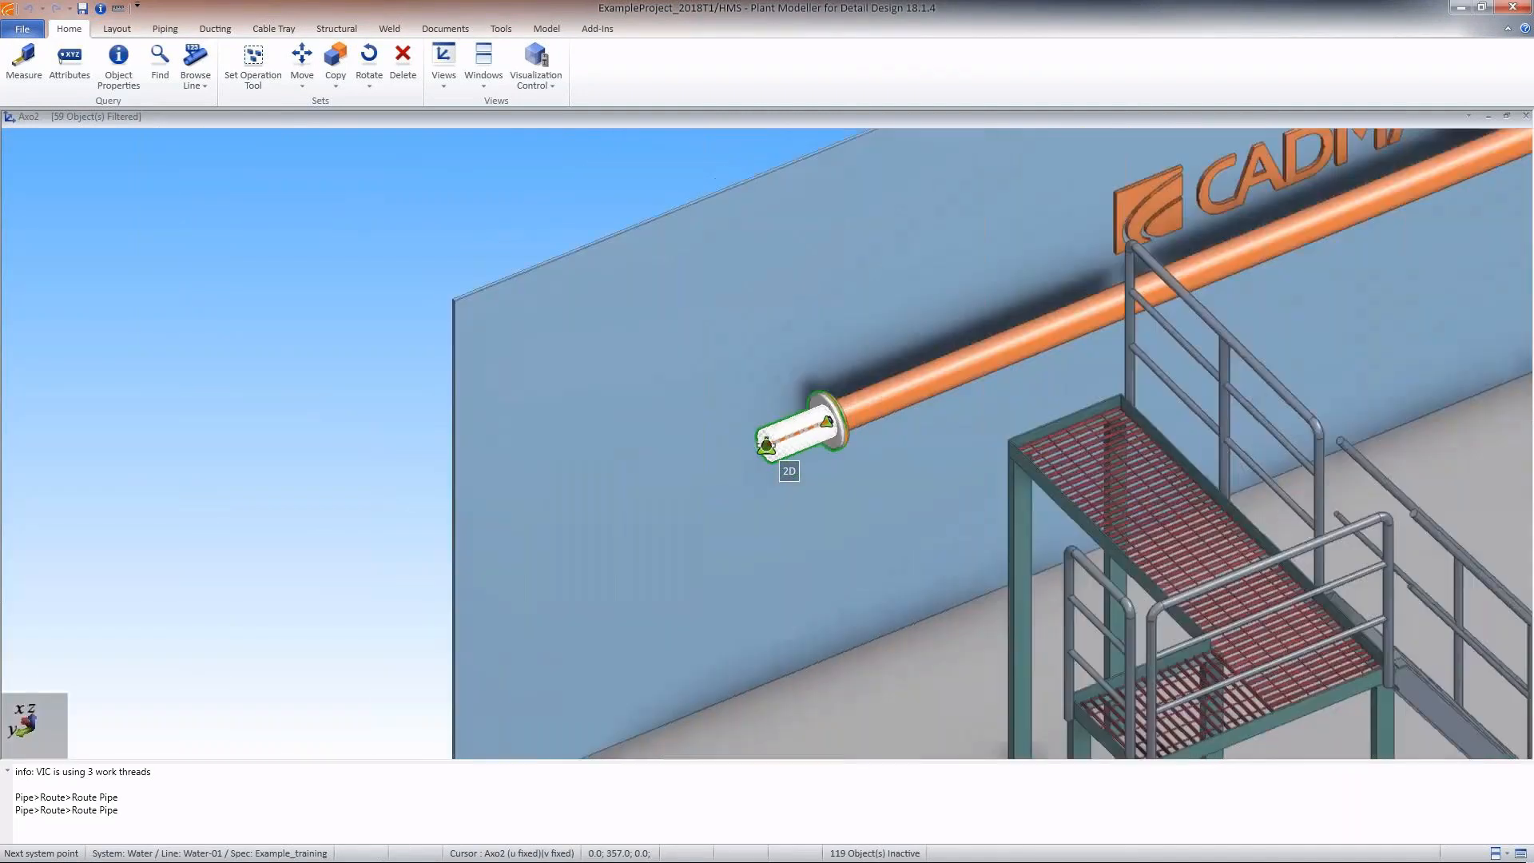
{"action": "middle_click_drag", "start_coordinate": [767, 446], "coordinate": [579, 445]}
{"action": "key", "text": "p"}
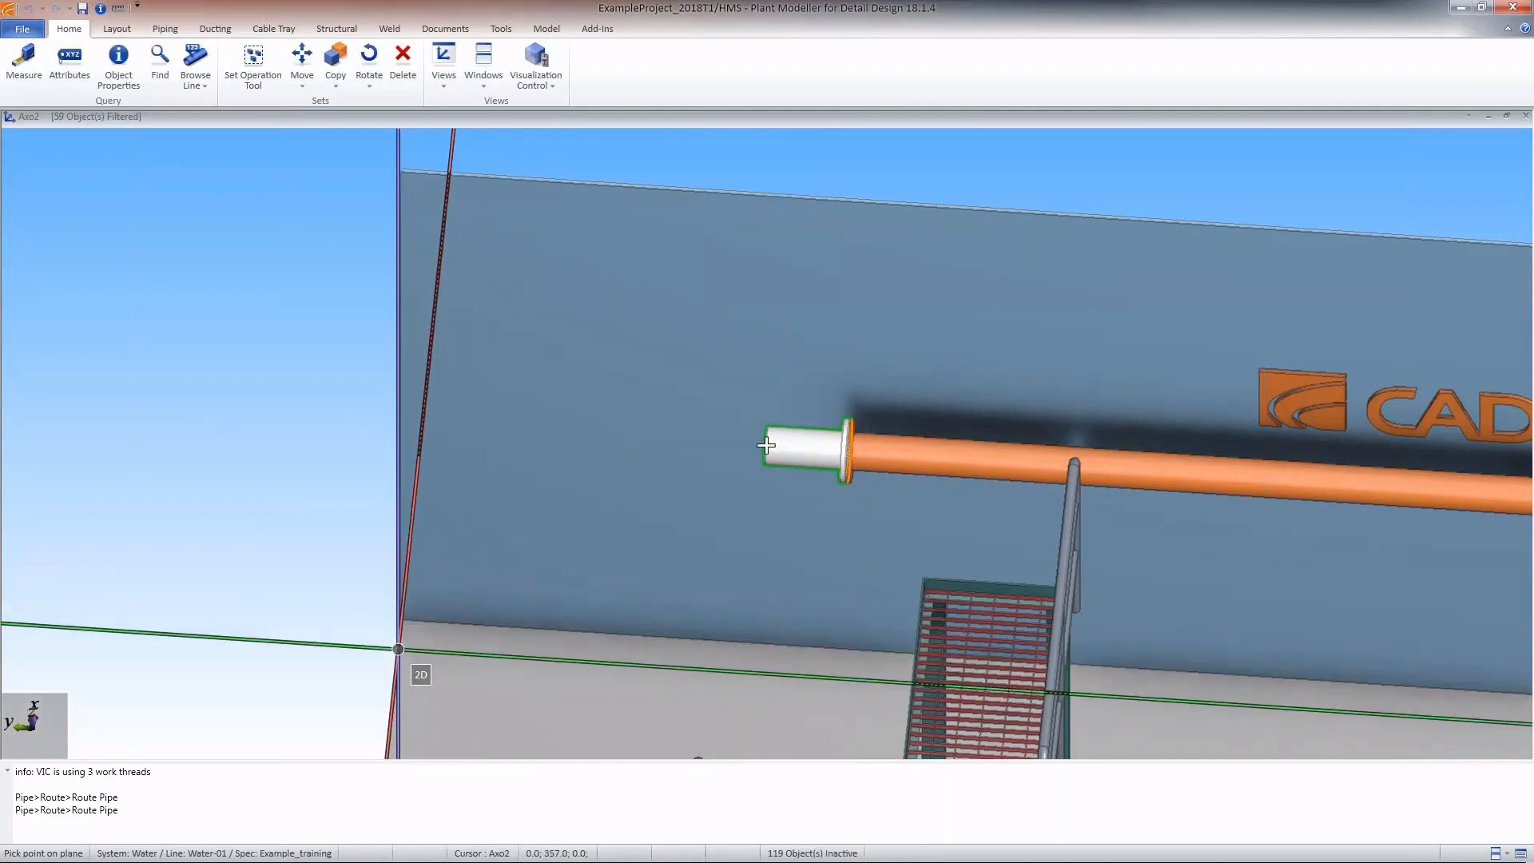
{"action": "key", "text": "x"}
{"action": "left_click", "coordinate": [397, 649]}
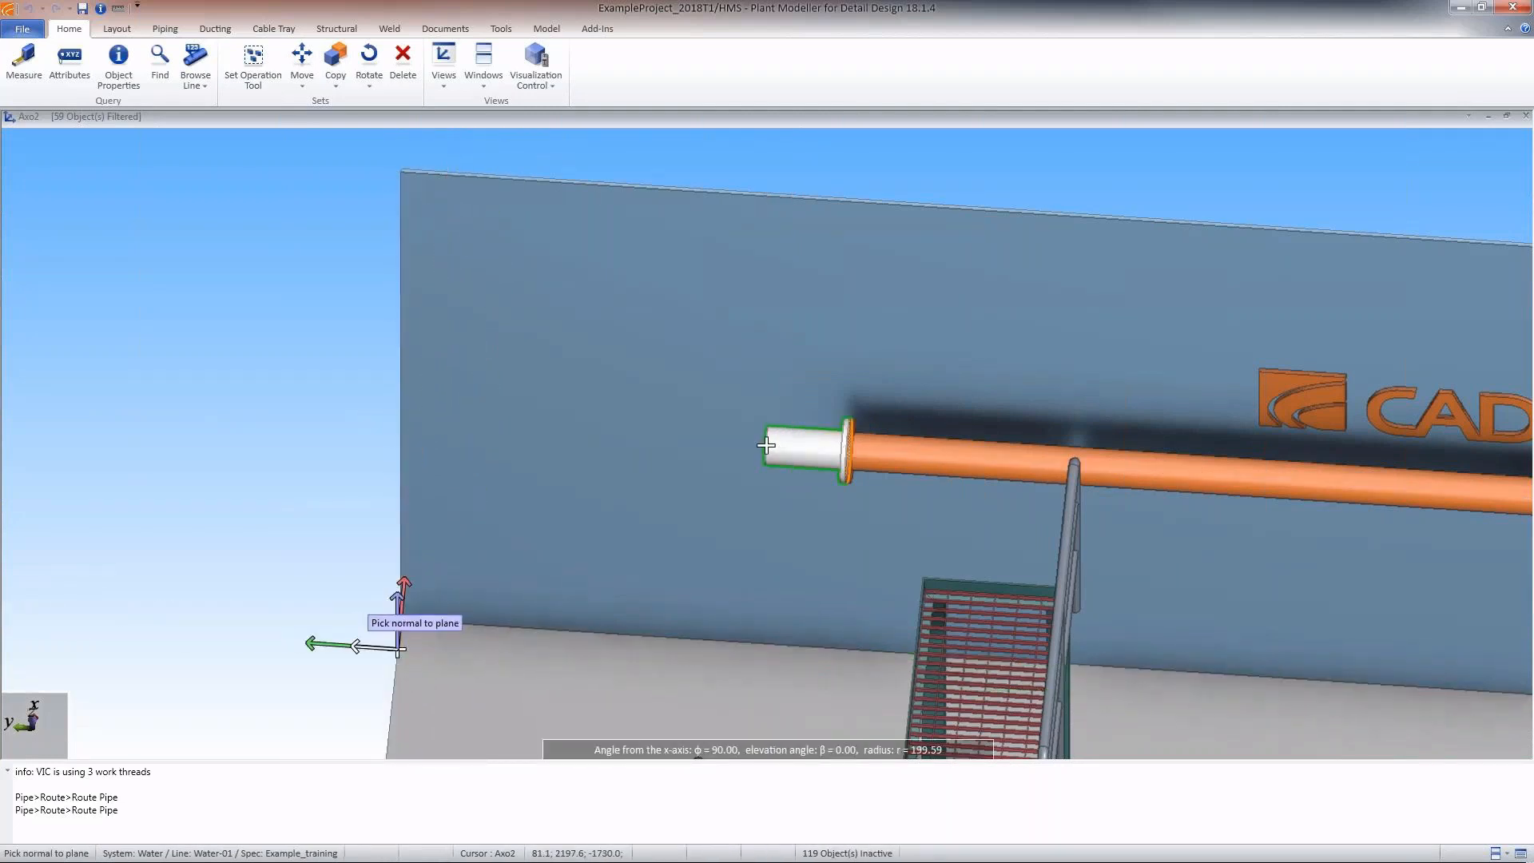
{"action": "left_click", "coordinate": [766, 445]}
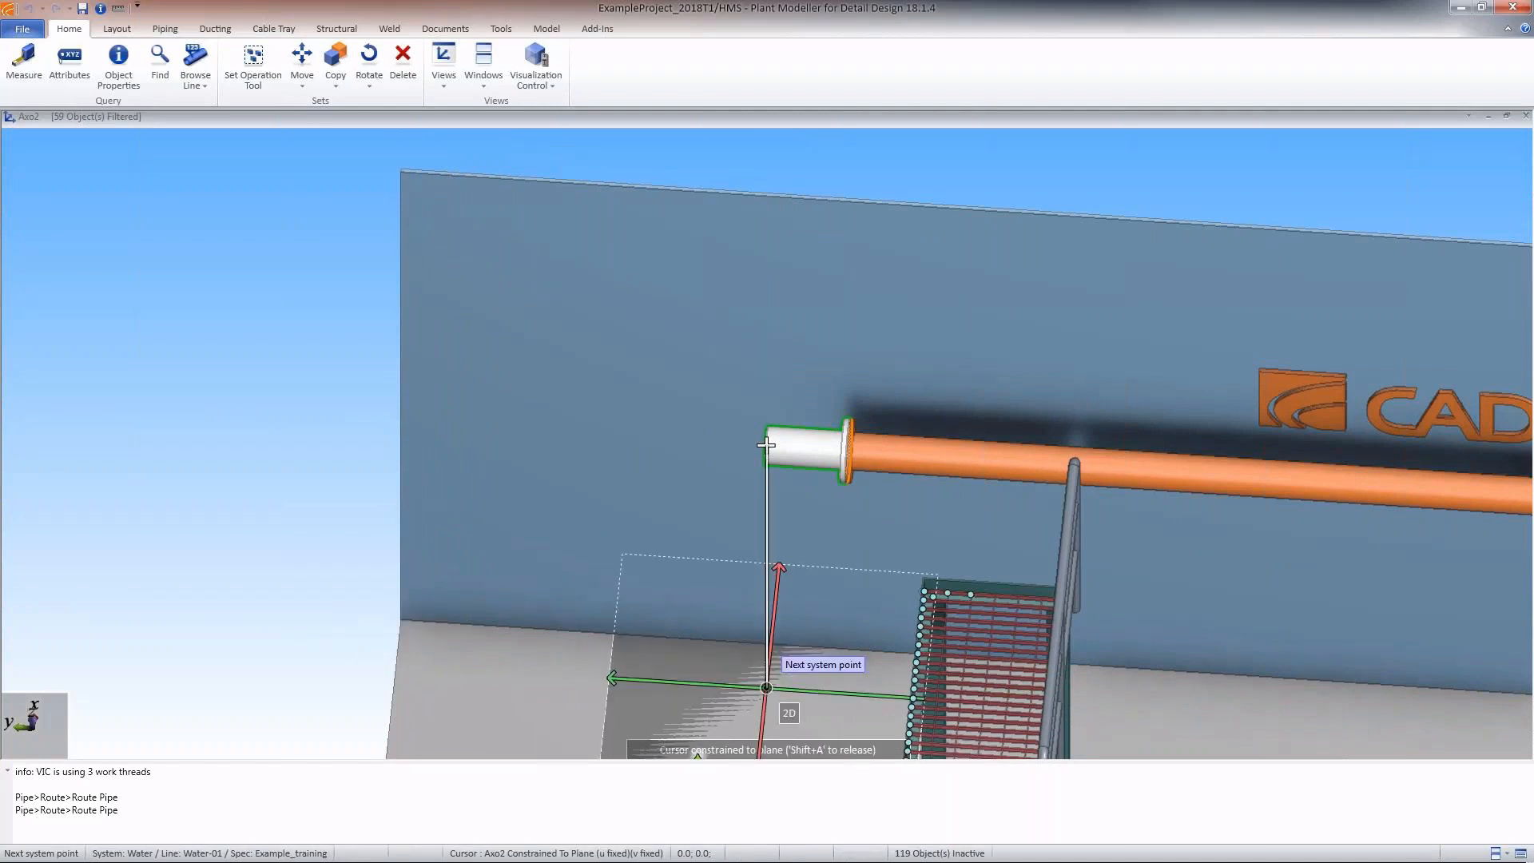
{"action": "left_click", "coordinate": [765, 689]}
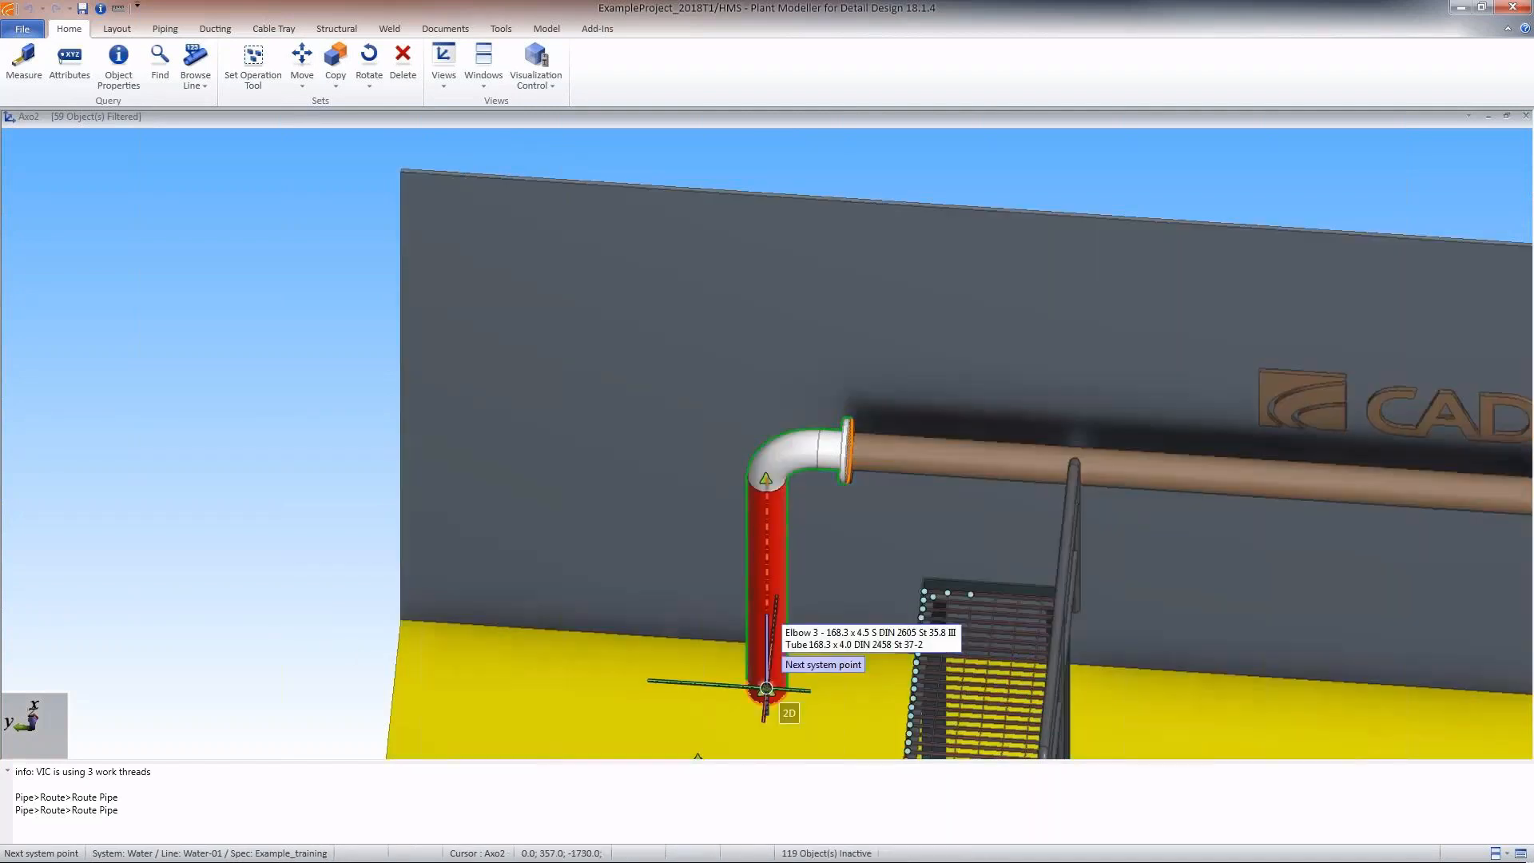
{"action": "key", "text": "Return"}
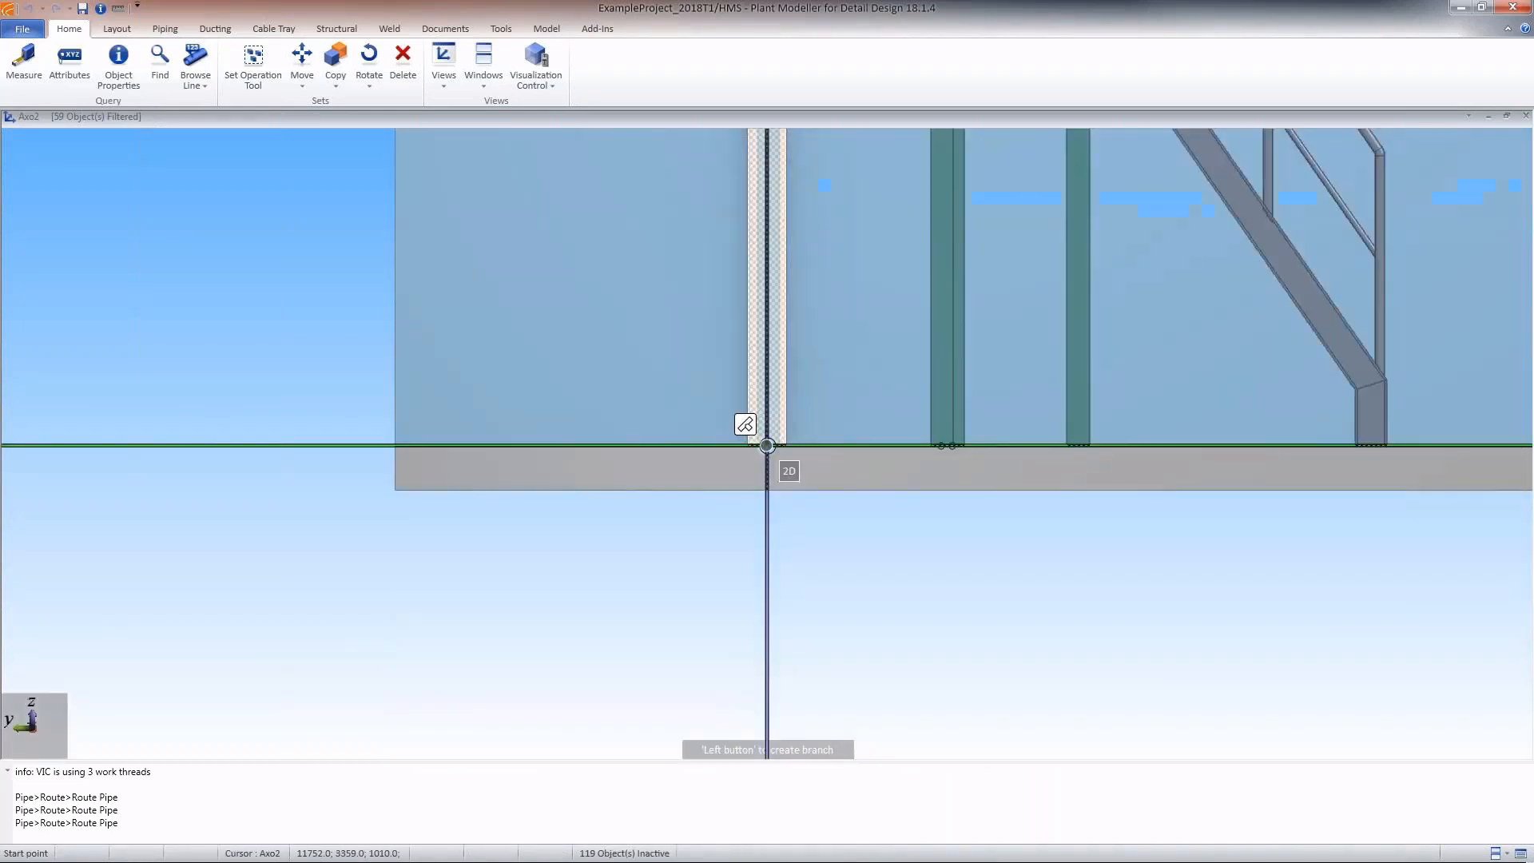
- Position the start point of a new route on the long horizontal pipe at Y coordinate 700 mm
{"action": "key", "text": "Up"}
{"action": "key", "text": "Right"}
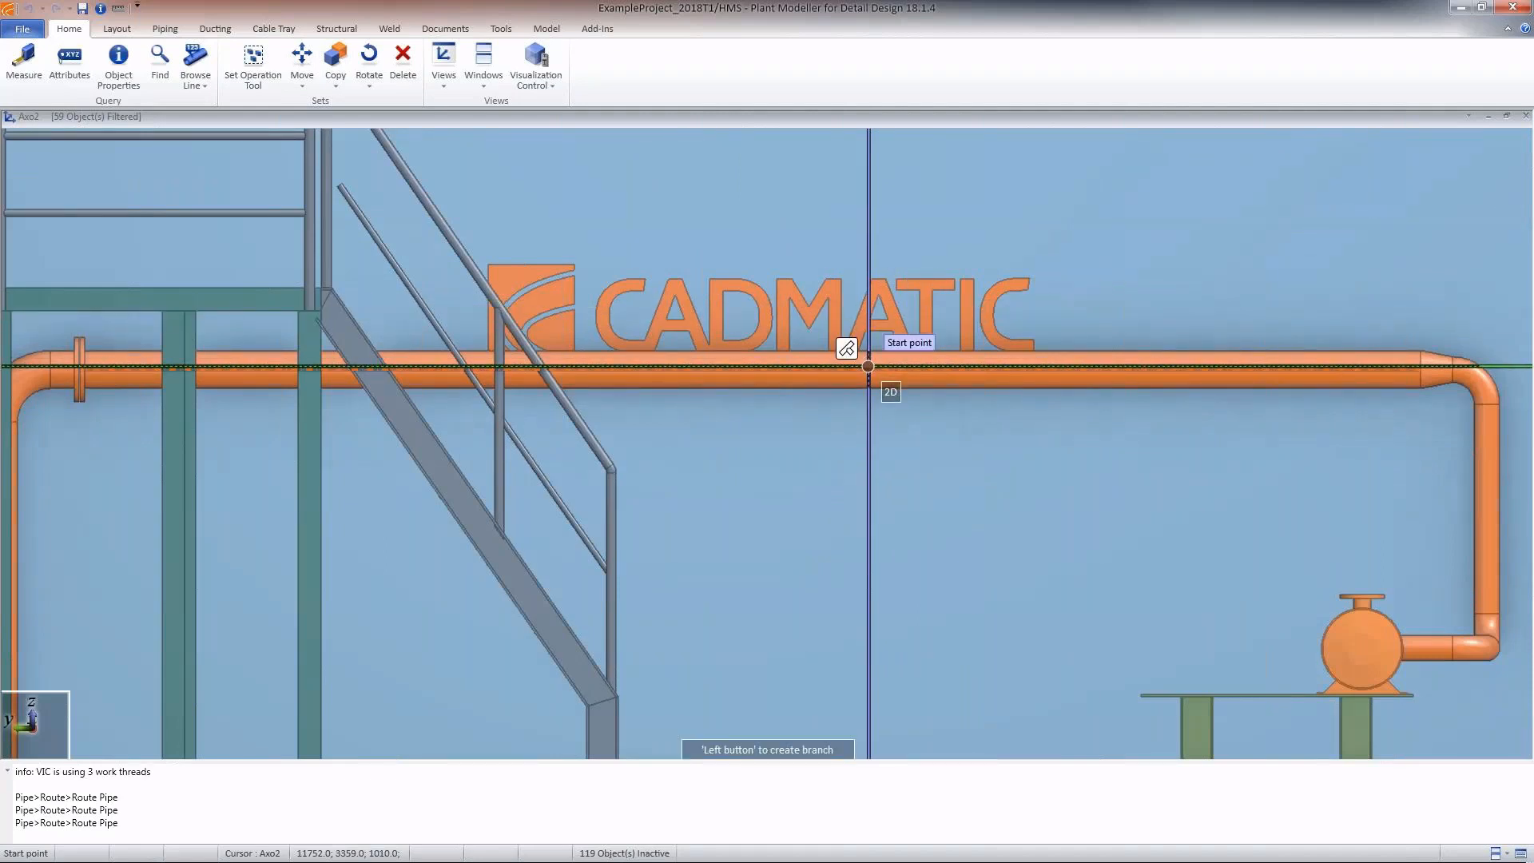
{"action": "type", "text": "y"}
{"action": "type", "text": "700"}
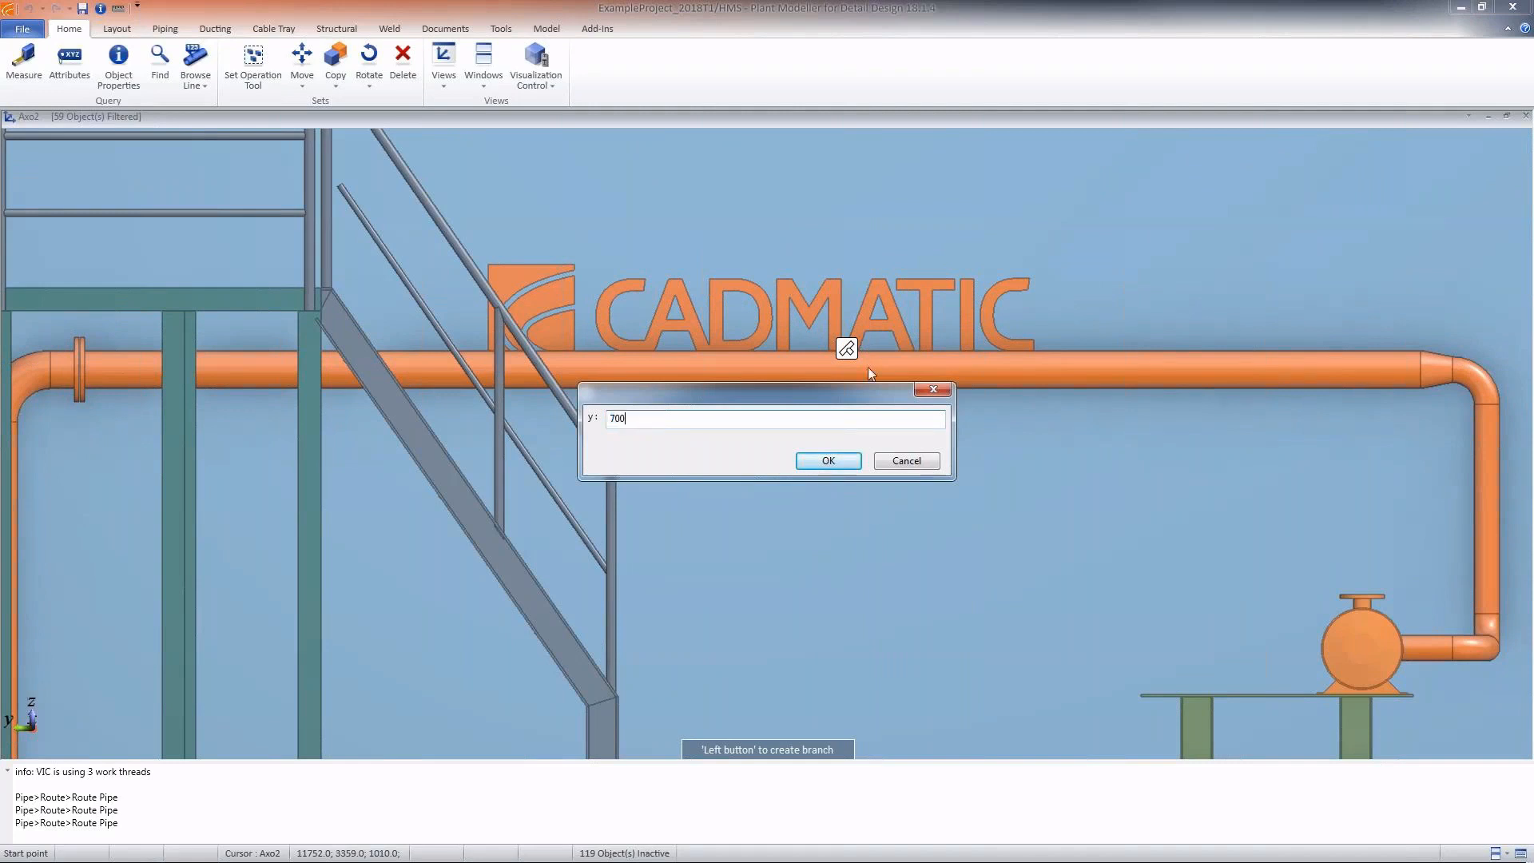
{"action": "key", "text": "Return"}
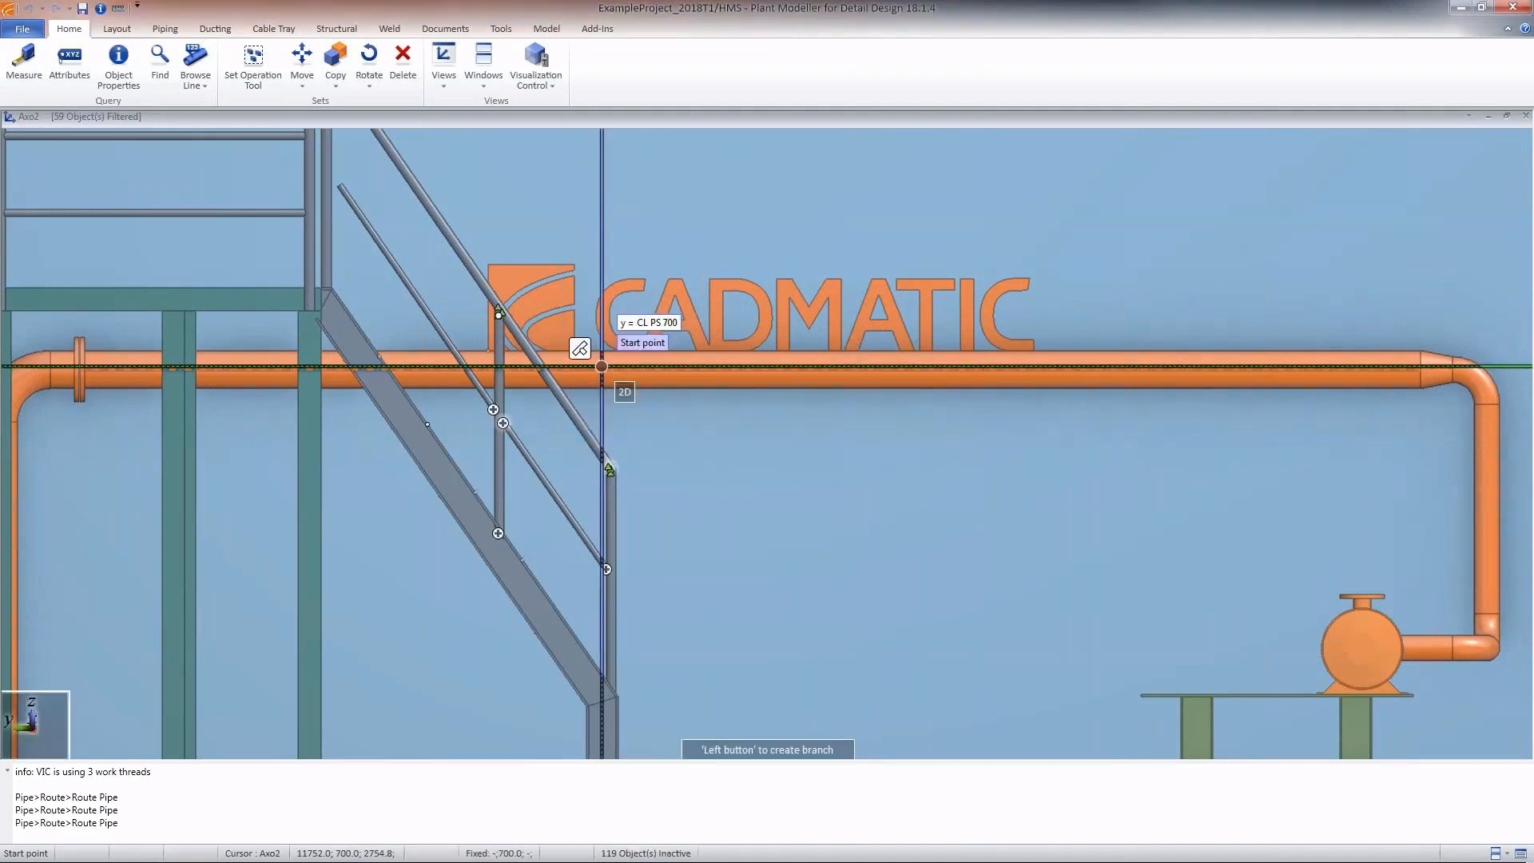
- Make a branch on the long horizontal pipe at the positioned point, assigned to line Water-02 with nominal size 100
{"action": "right_click", "coordinate": [602, 366]}
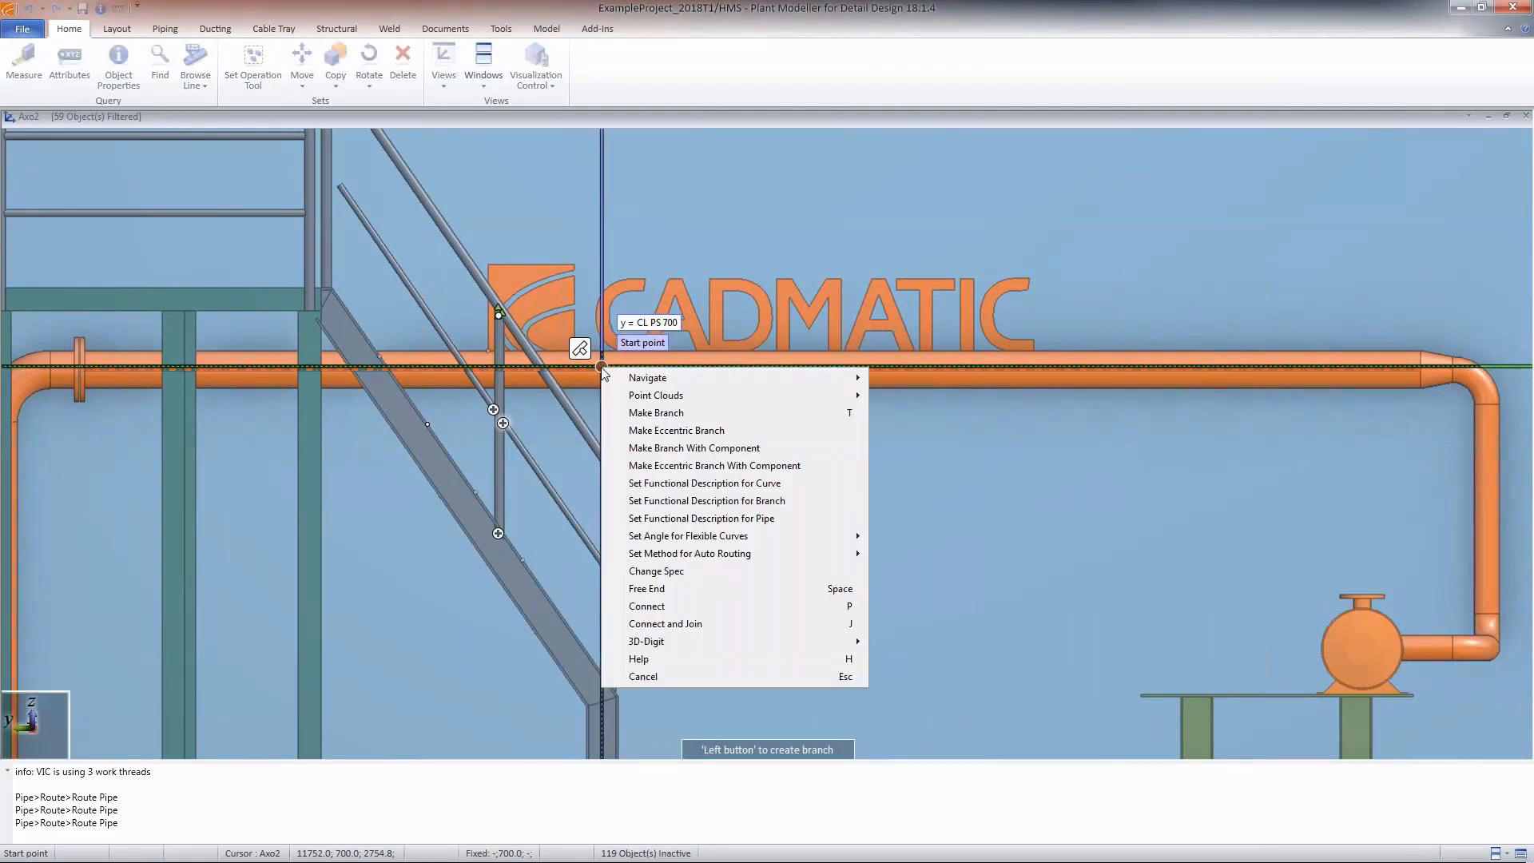
{"action": "left_click", "coordinate": [676, 413]}
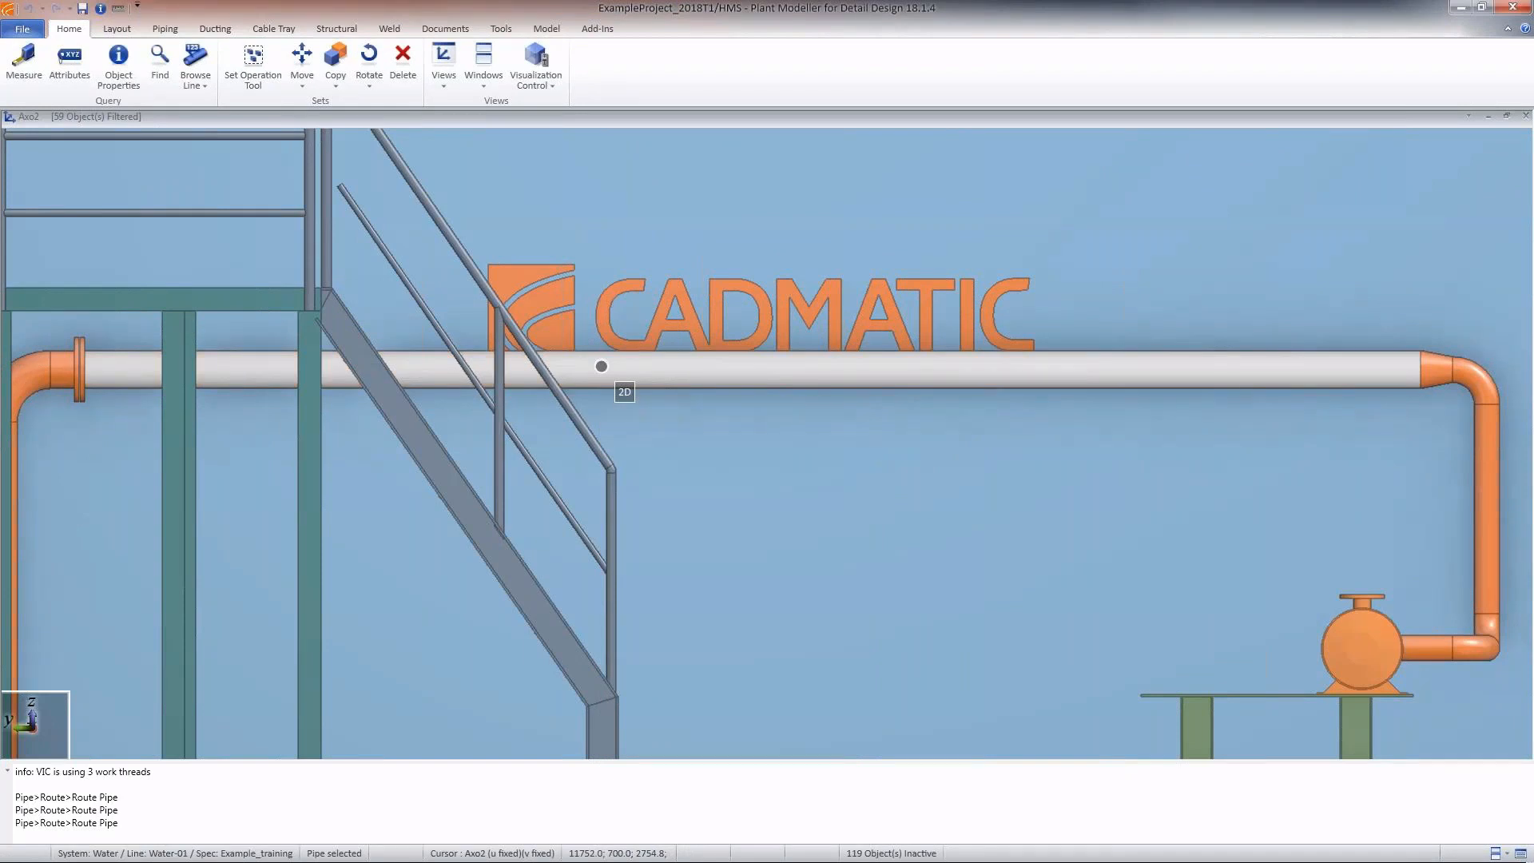
{"action": "left_click", "coordinate": [601, 366]}
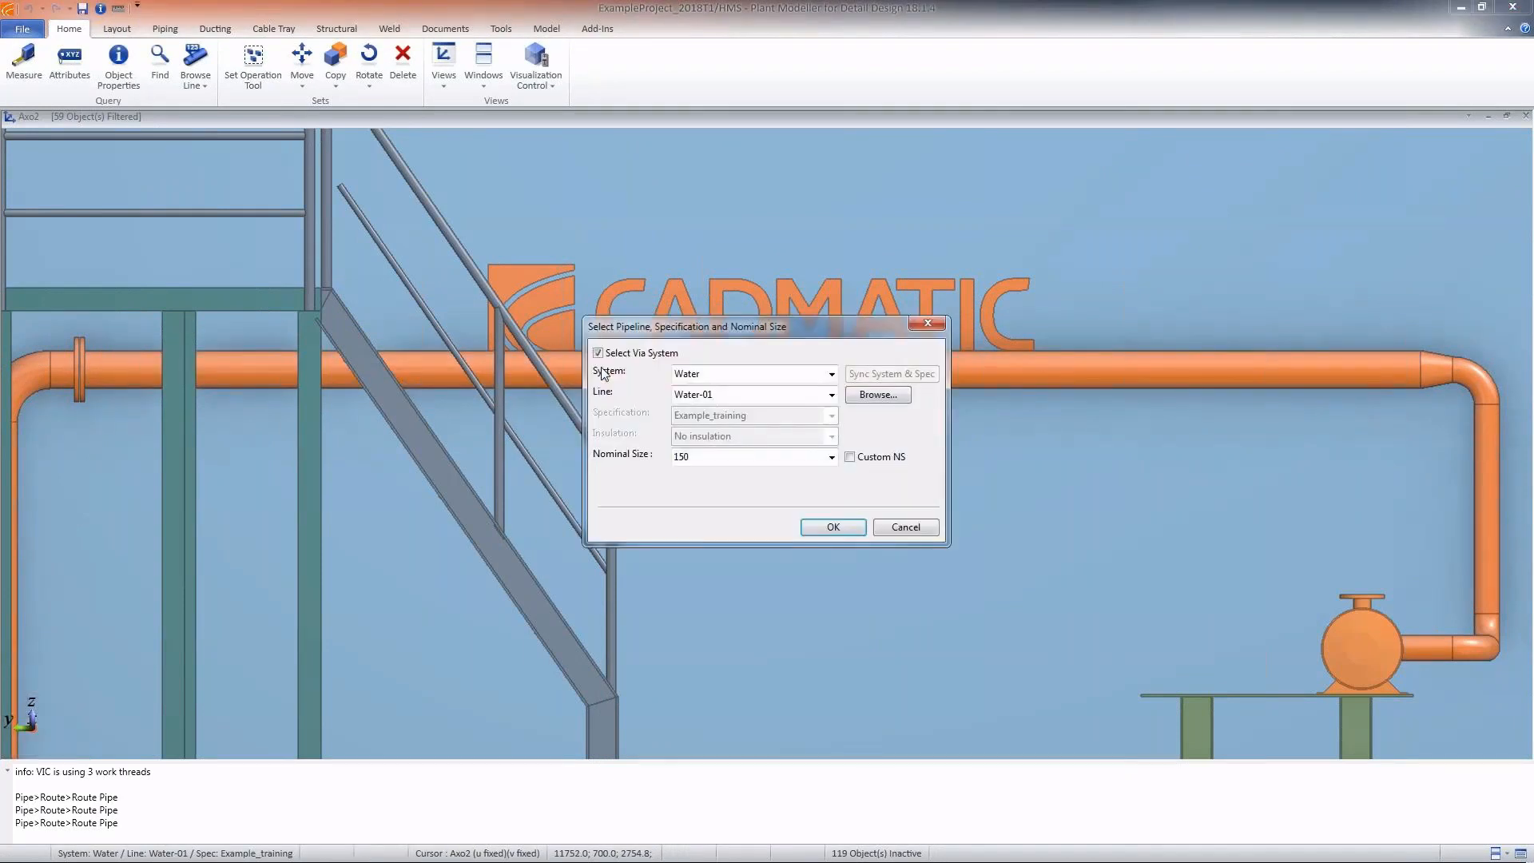
{"action": "left_click", "coordinate": [701, 396]}
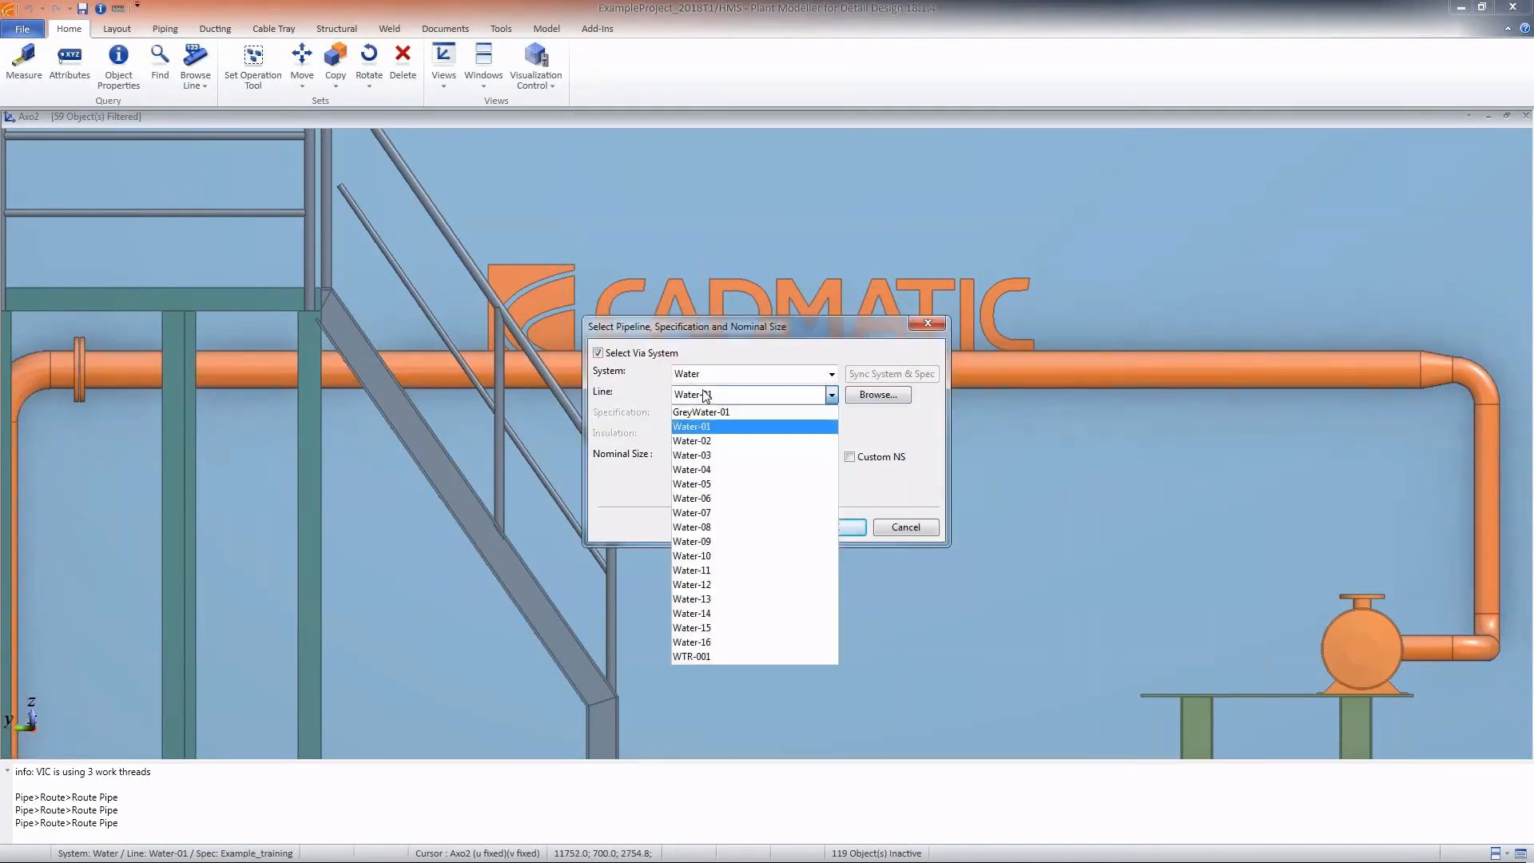
{"action": "left_click", "coordinate": [710, 443]}
{"action": "left_click", "coordinate": [717, 456]}
{"action": "left_click", "coordinate": [716, 216]}
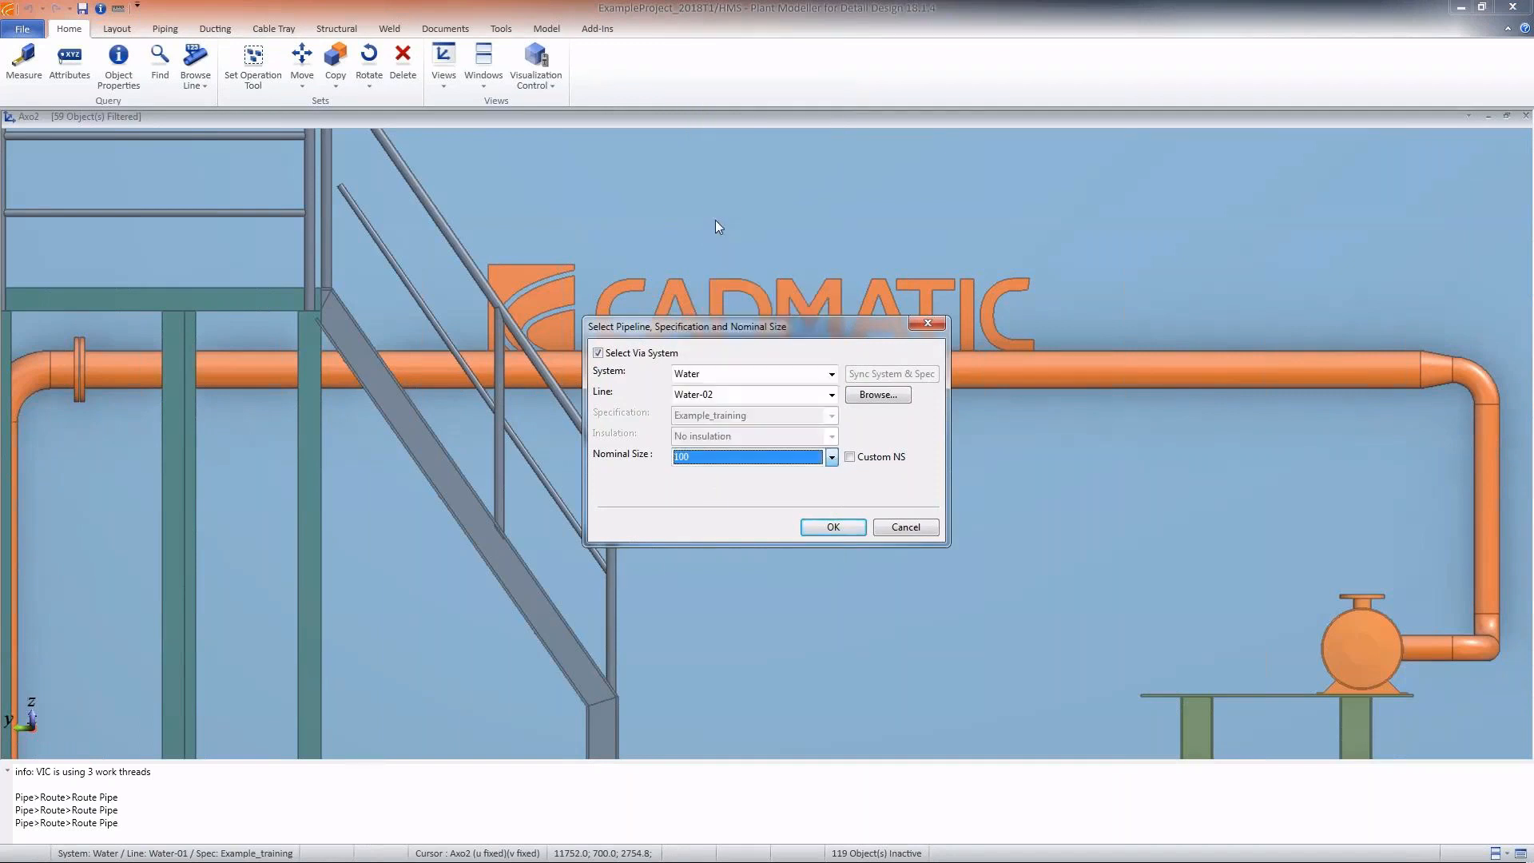
{"action": "left_click", "coordinate": [834, 527]}
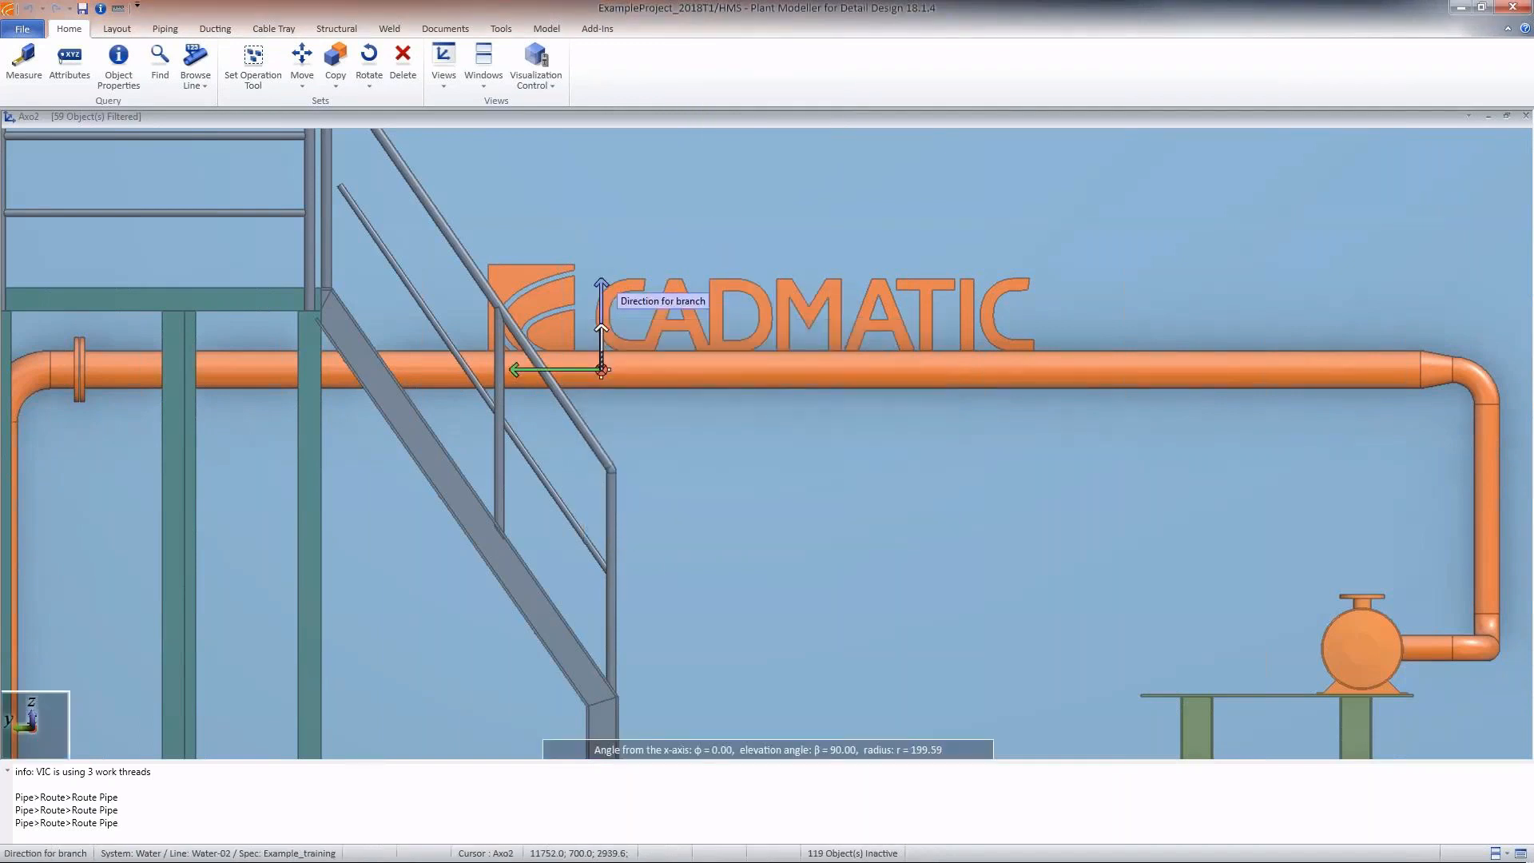
- Define the direction for the branch and constrain the cursor to the vertical line through the branch point
{"action": "key", "text": "c"}
{"action": "middle_click_drag", "start_coordinate": [767, 486], "coordinate": [679, 543]}
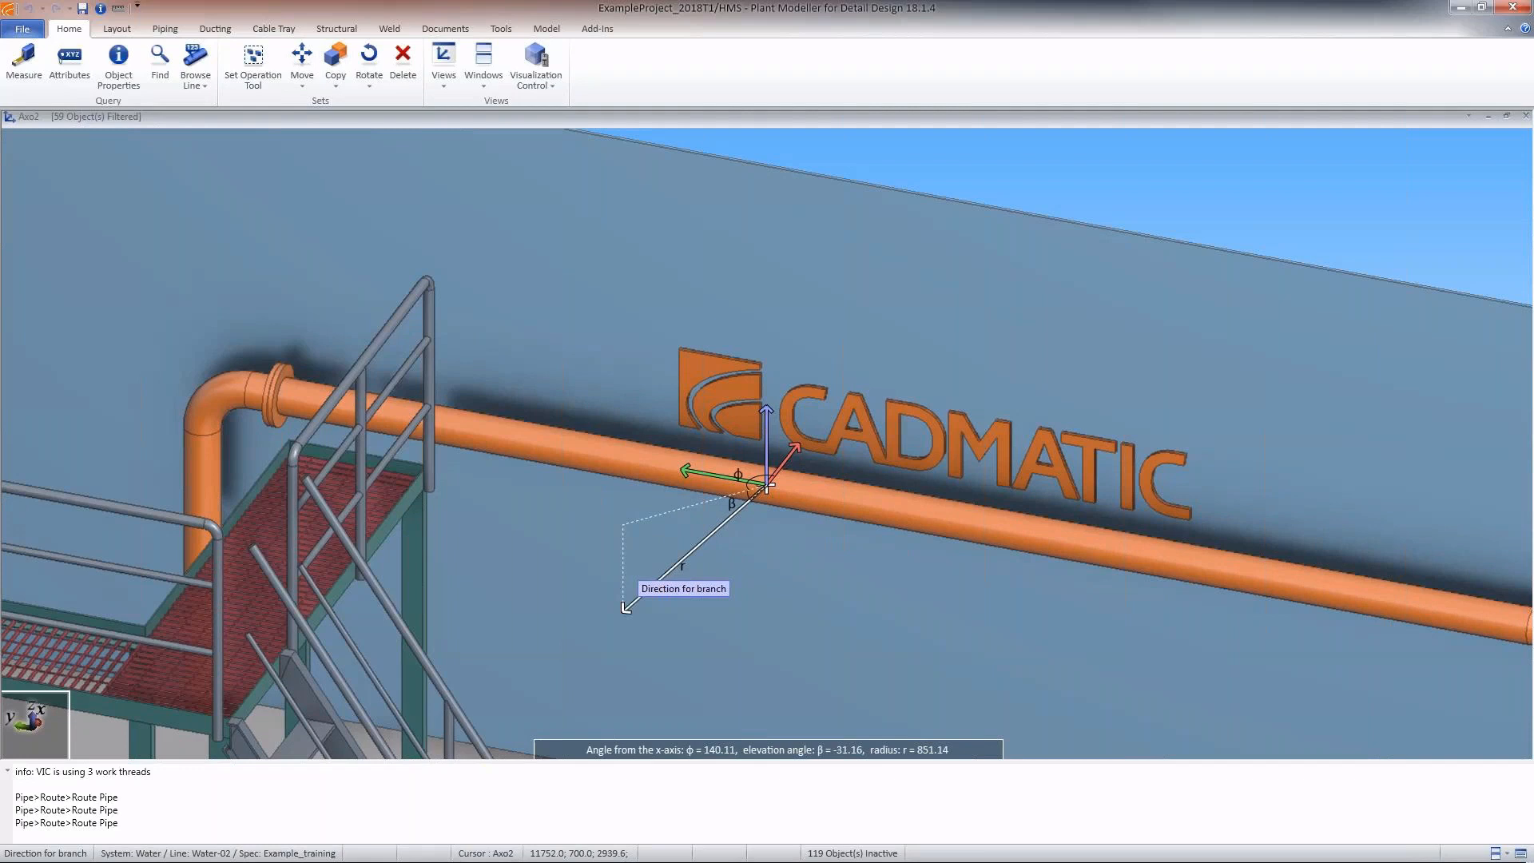
{"action": "left_click", "coordinate": [625, 608]}
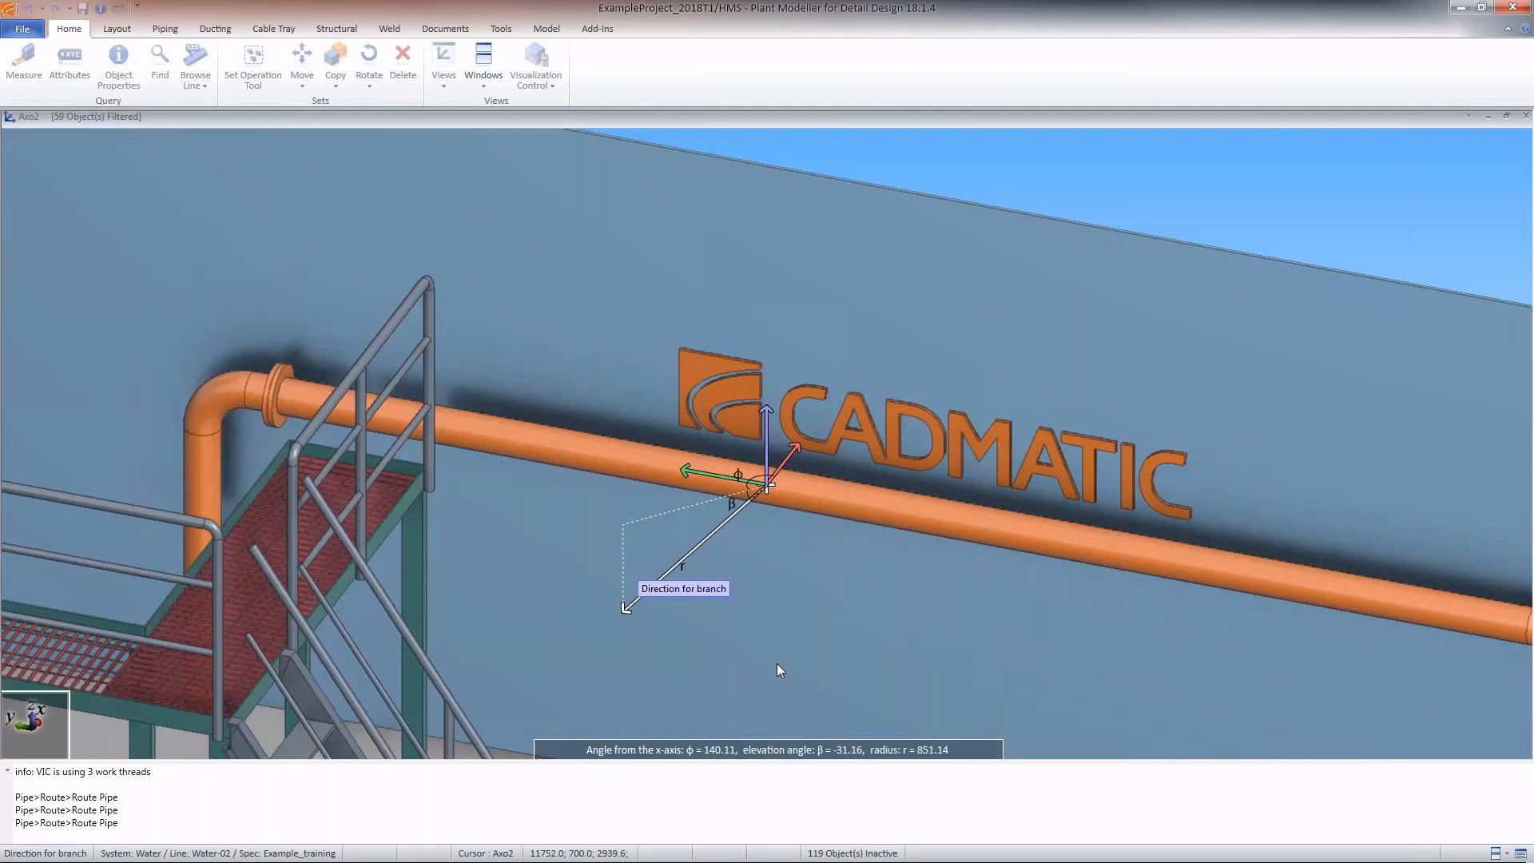
{"action": "key", "text": "space"}
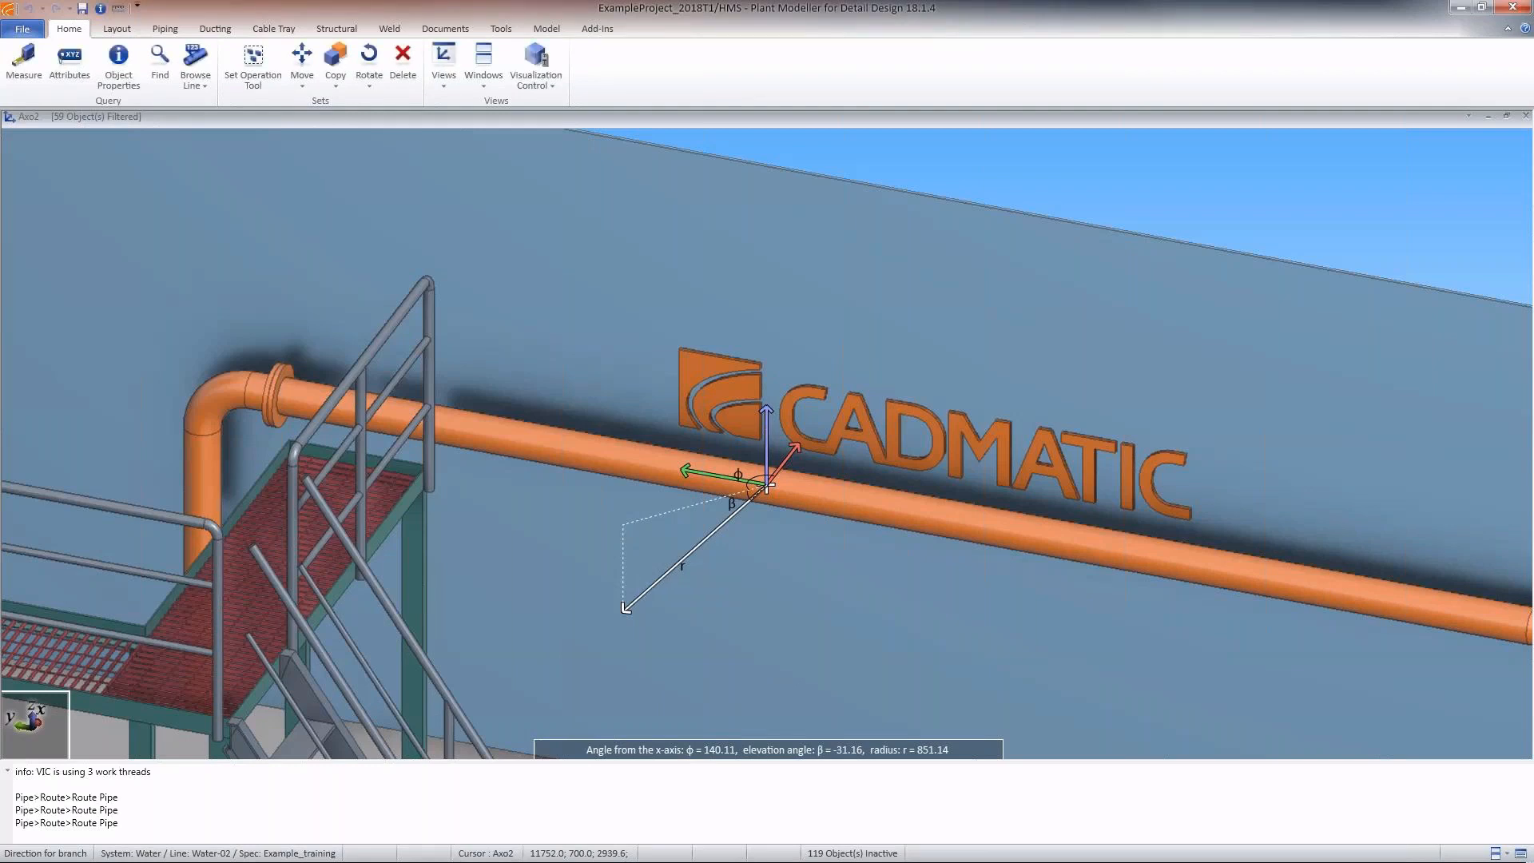
{"action": "key", "text": "shift+z"}
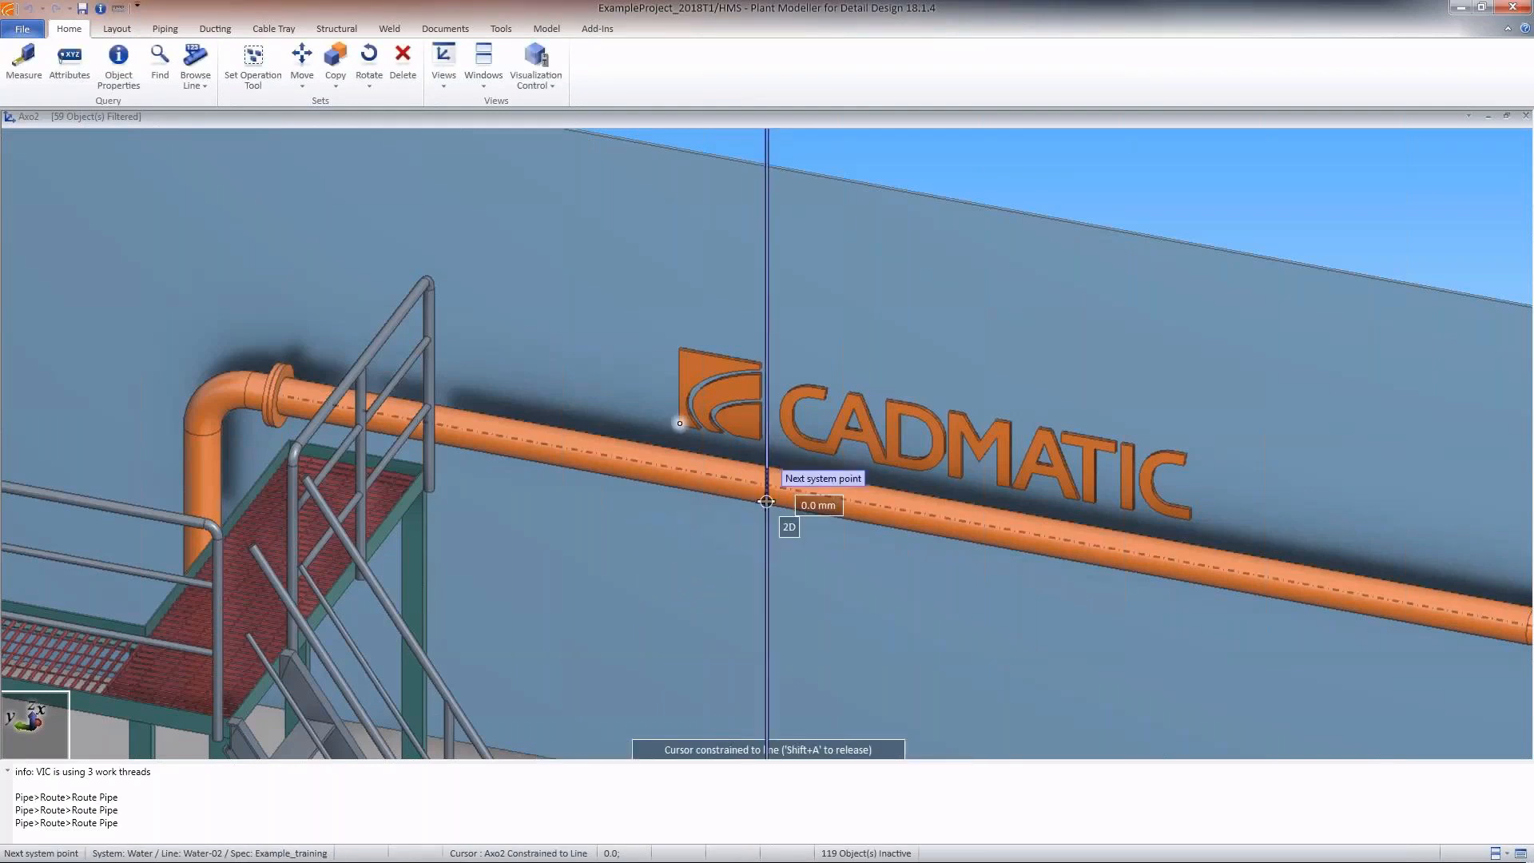
{"action": "middle_click_drag", "start_coordinate": [766, 502], "coordinate": [766, 445]}
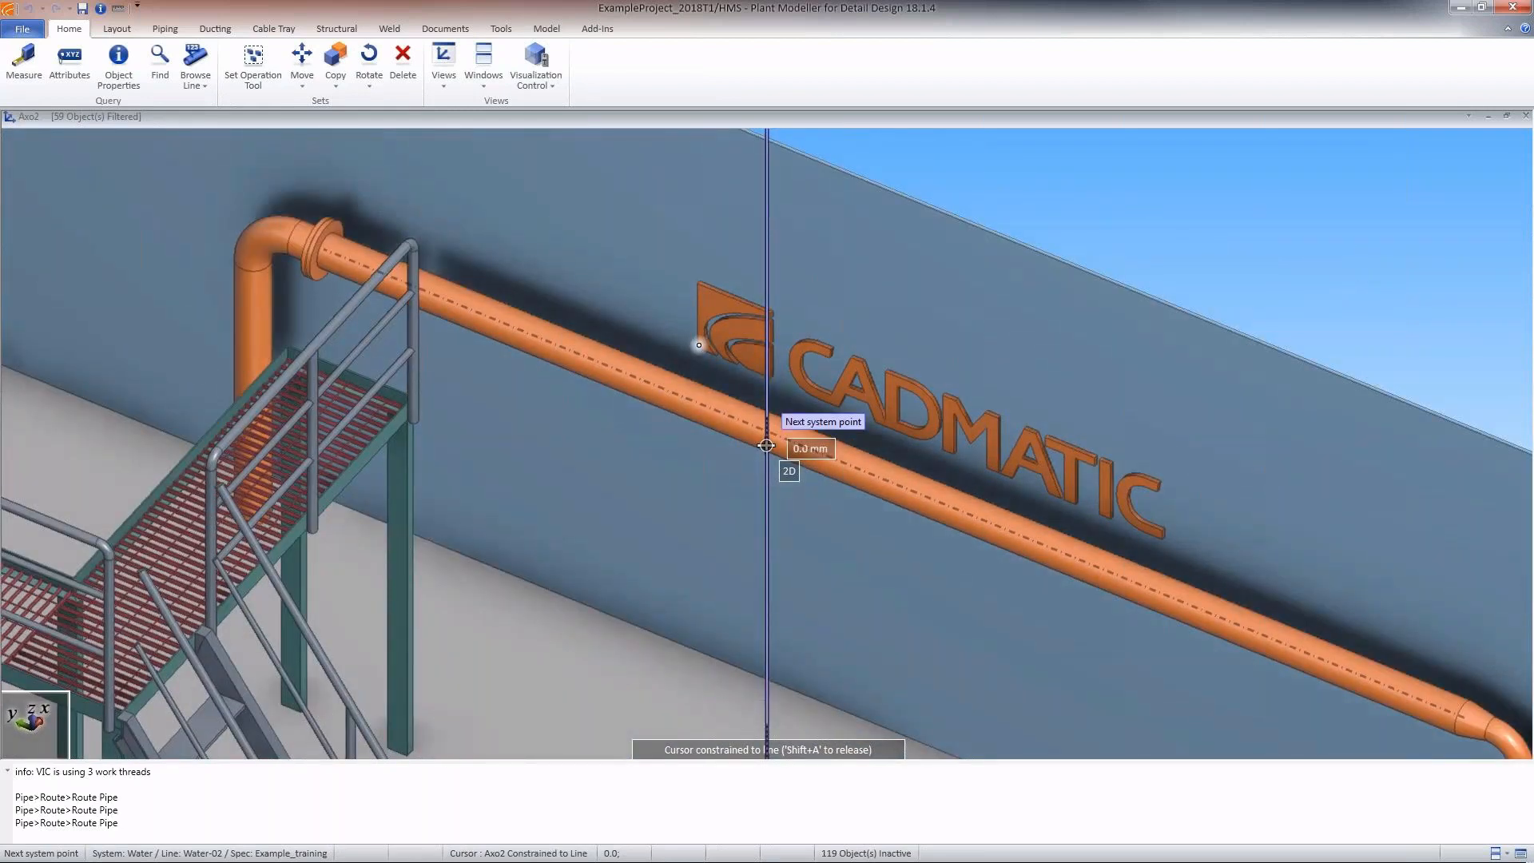
- Constrain the cursor to a horizontal plane at Z 670+500+1010.0 mm and route the branch straight down to it
{"action": "key", "text": "shift+a"}
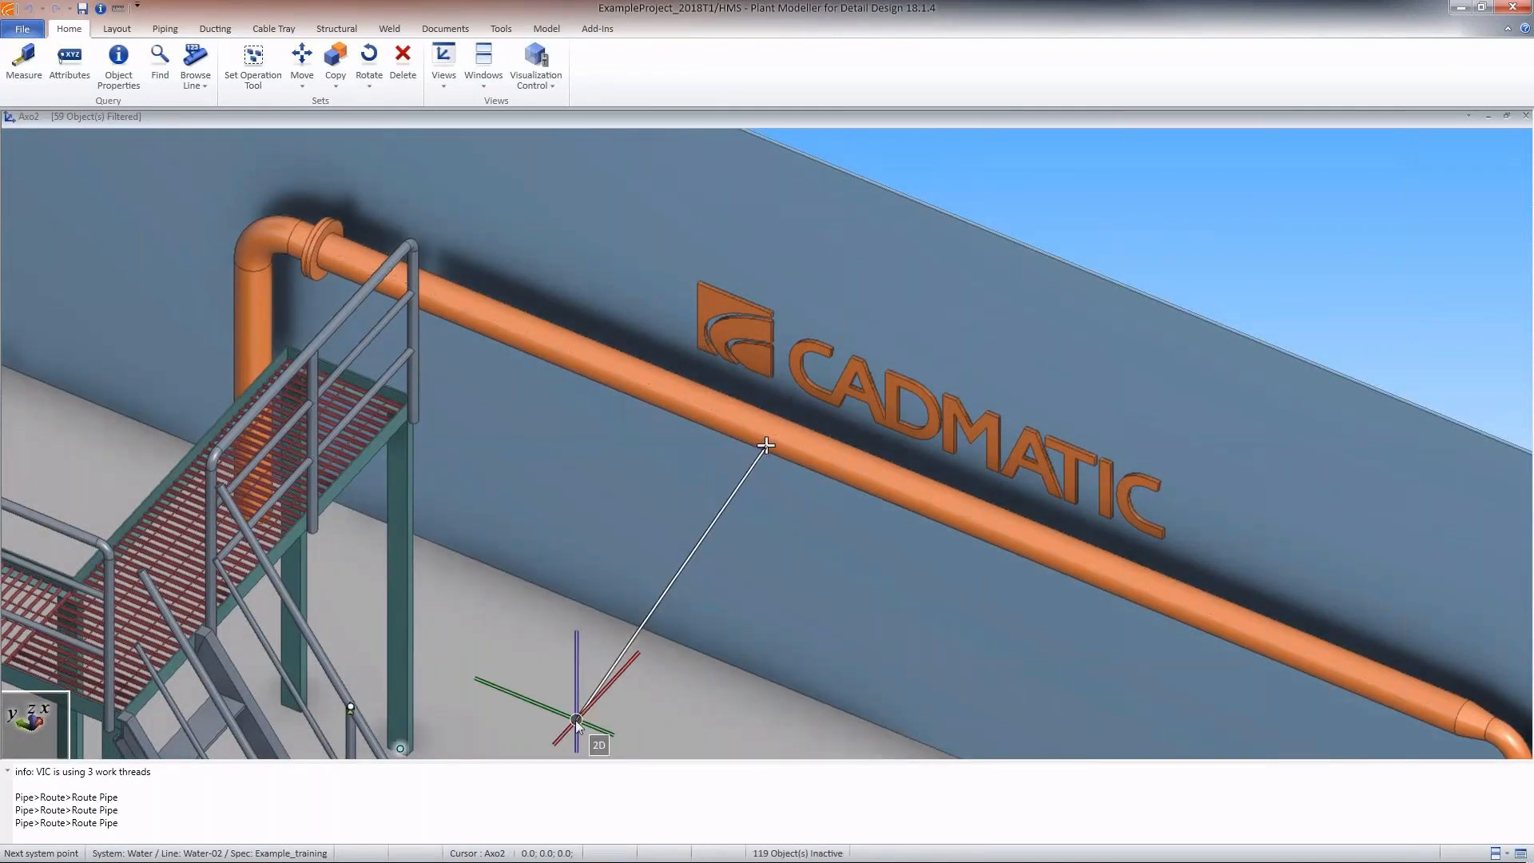
{"action": "key", "text": "shift+z"}
{"action": "key", "text": "z"}
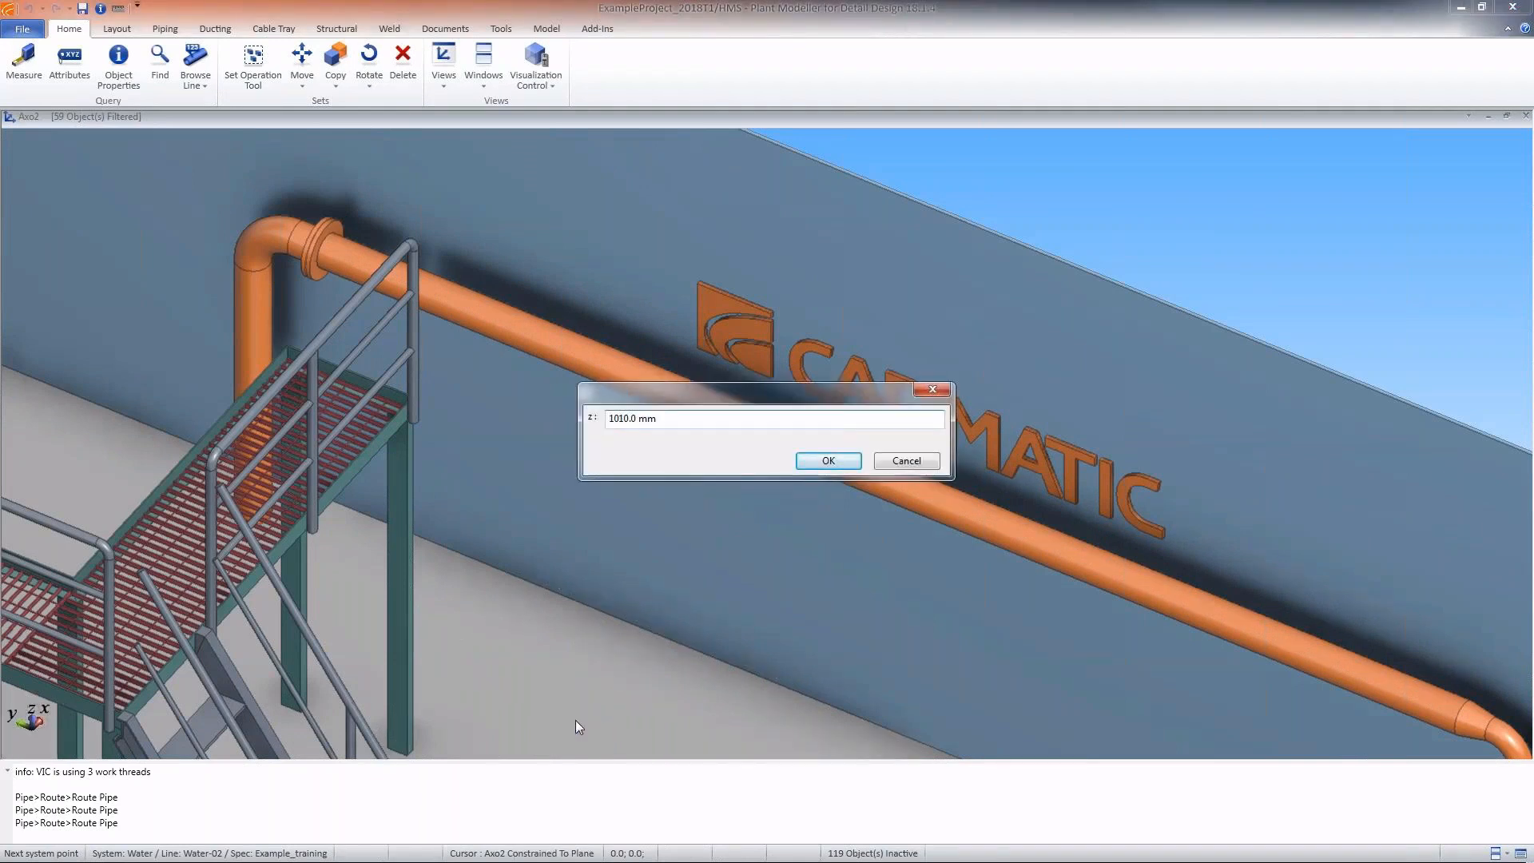
{"action": "type", "text": "670+500+"}
{"action": "key", "text": "Return"}
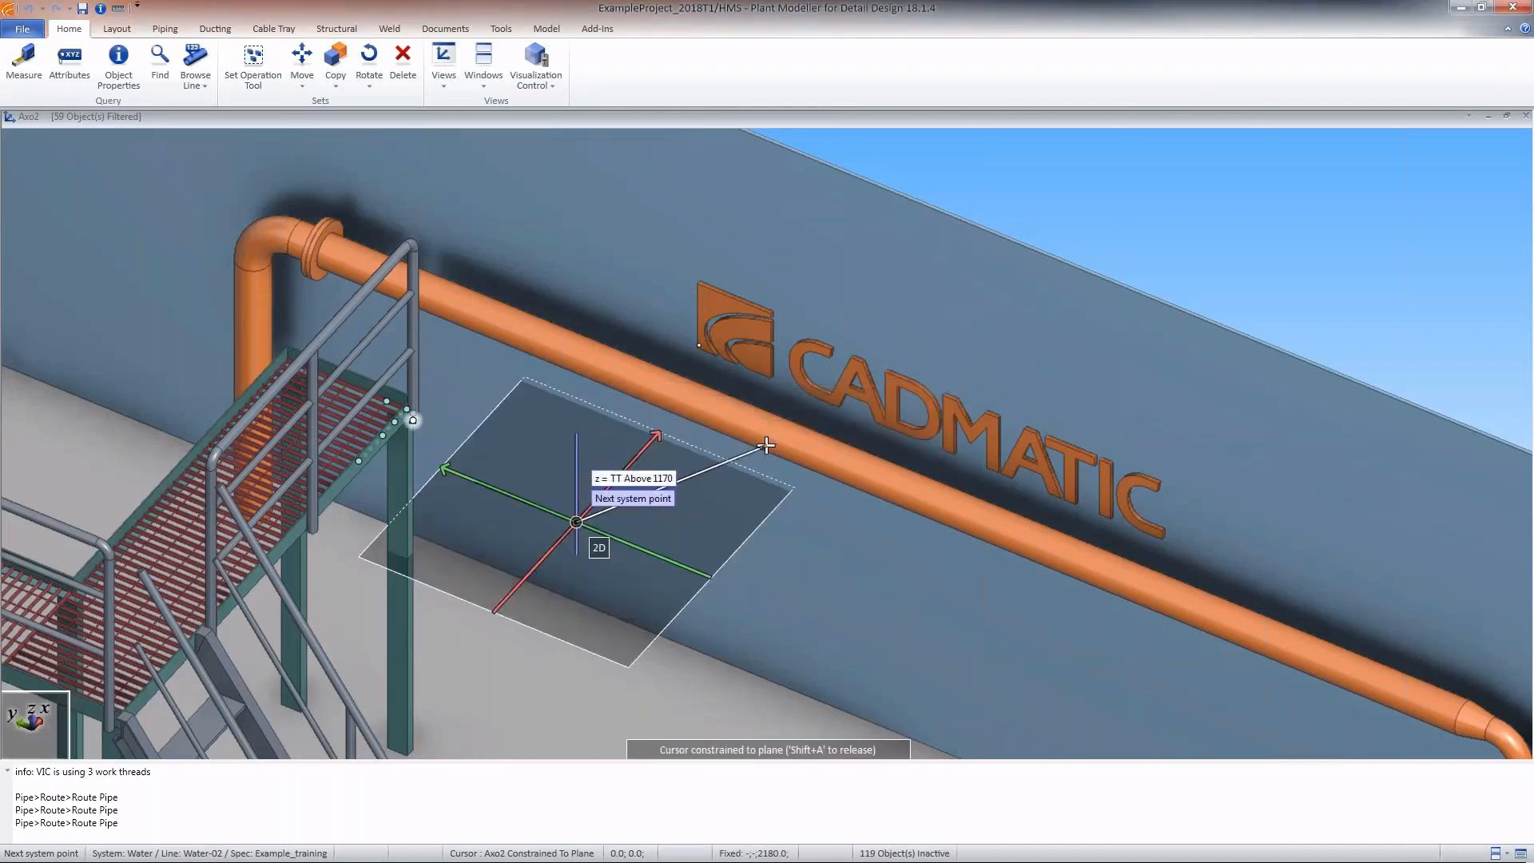
{"action": "left_click", "coordinate": [766, 445]}
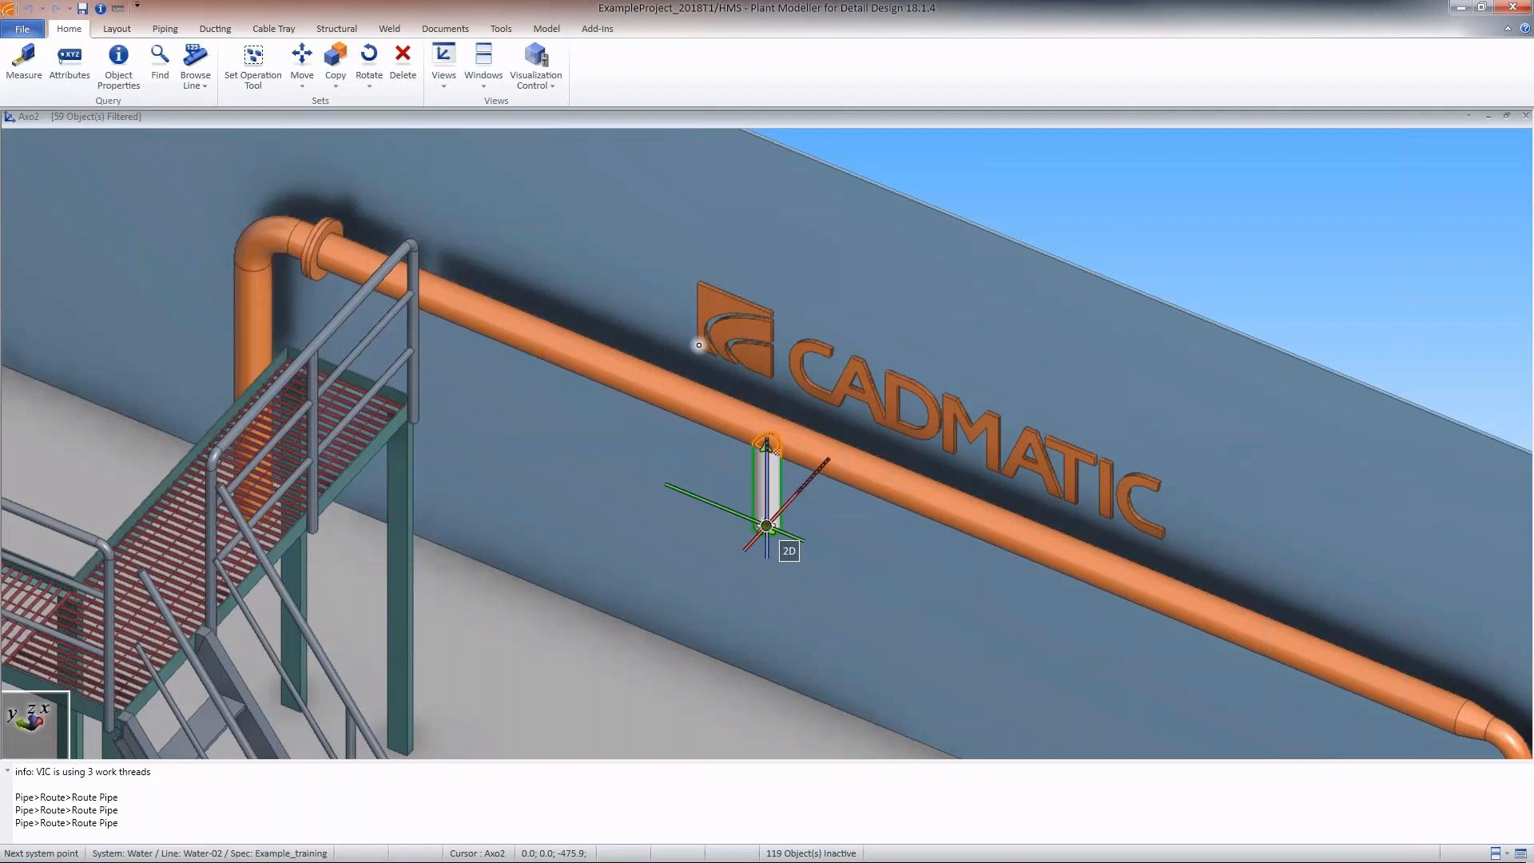
- Set the next route point's coordinates to Y 335 mm and Z 670+1010.0 mm for the sloped pipe section
{"action": "key", "text": "k"}
{"action": "key", "text": "Tab"}
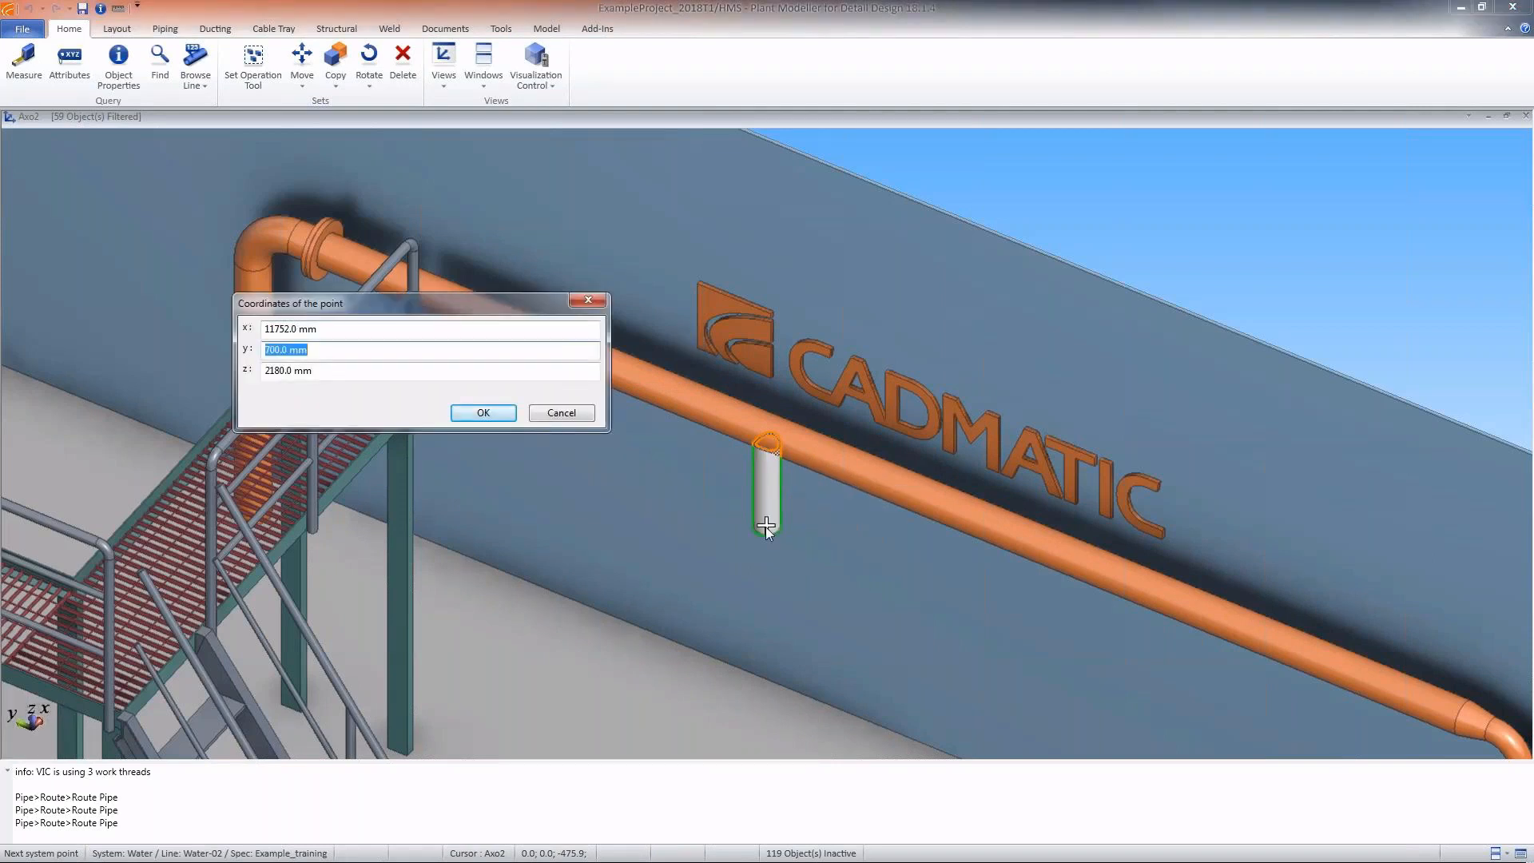
{"action": "type", "text": "335"}
{"action": "right_click", "coordinate": [348, 370]}
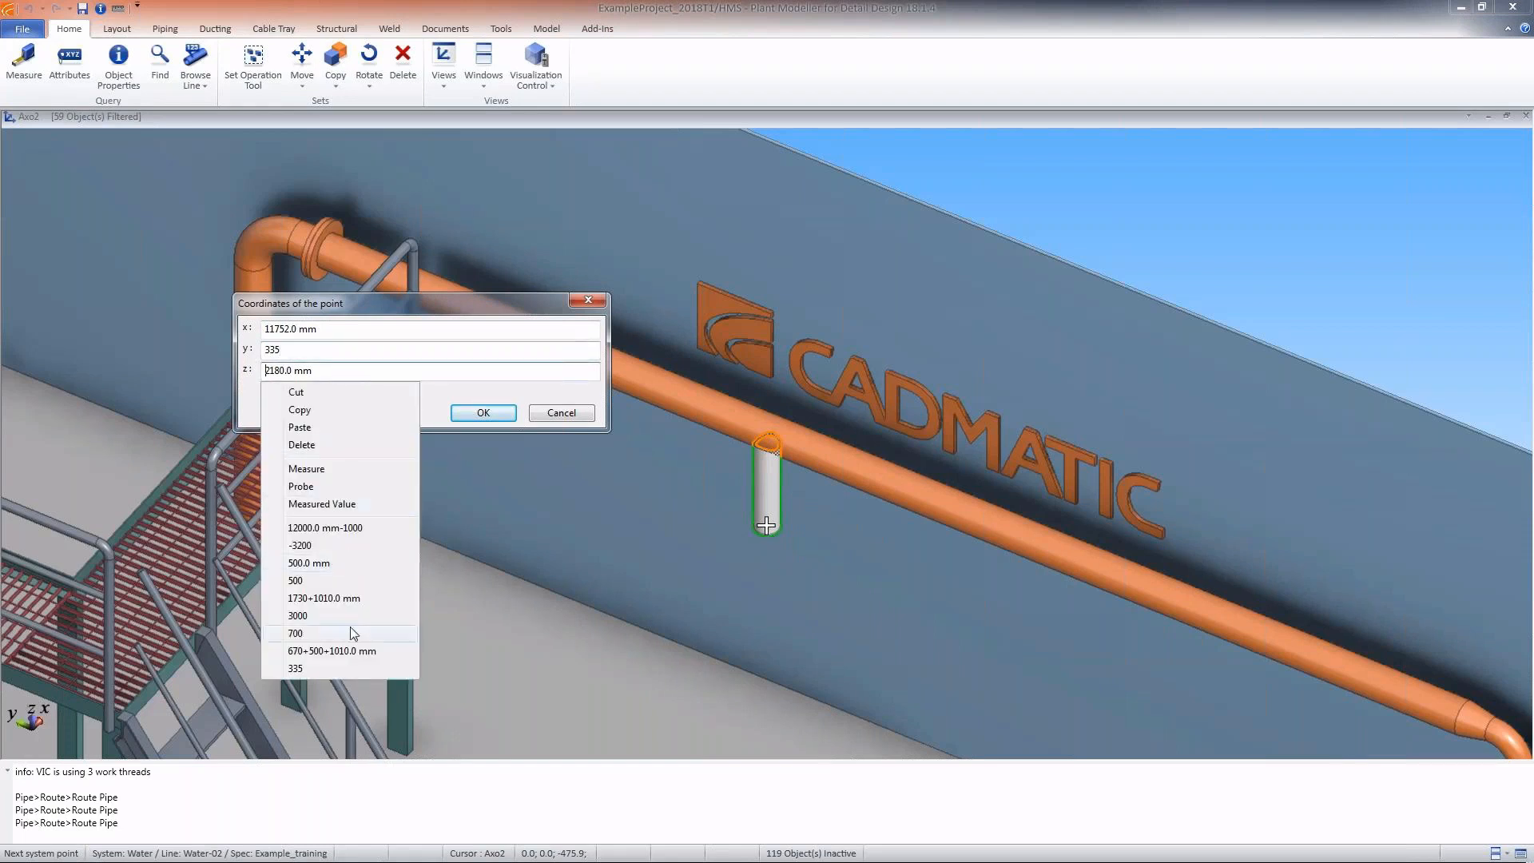
{"action": "left_click", "coordinate": [351, 651]}
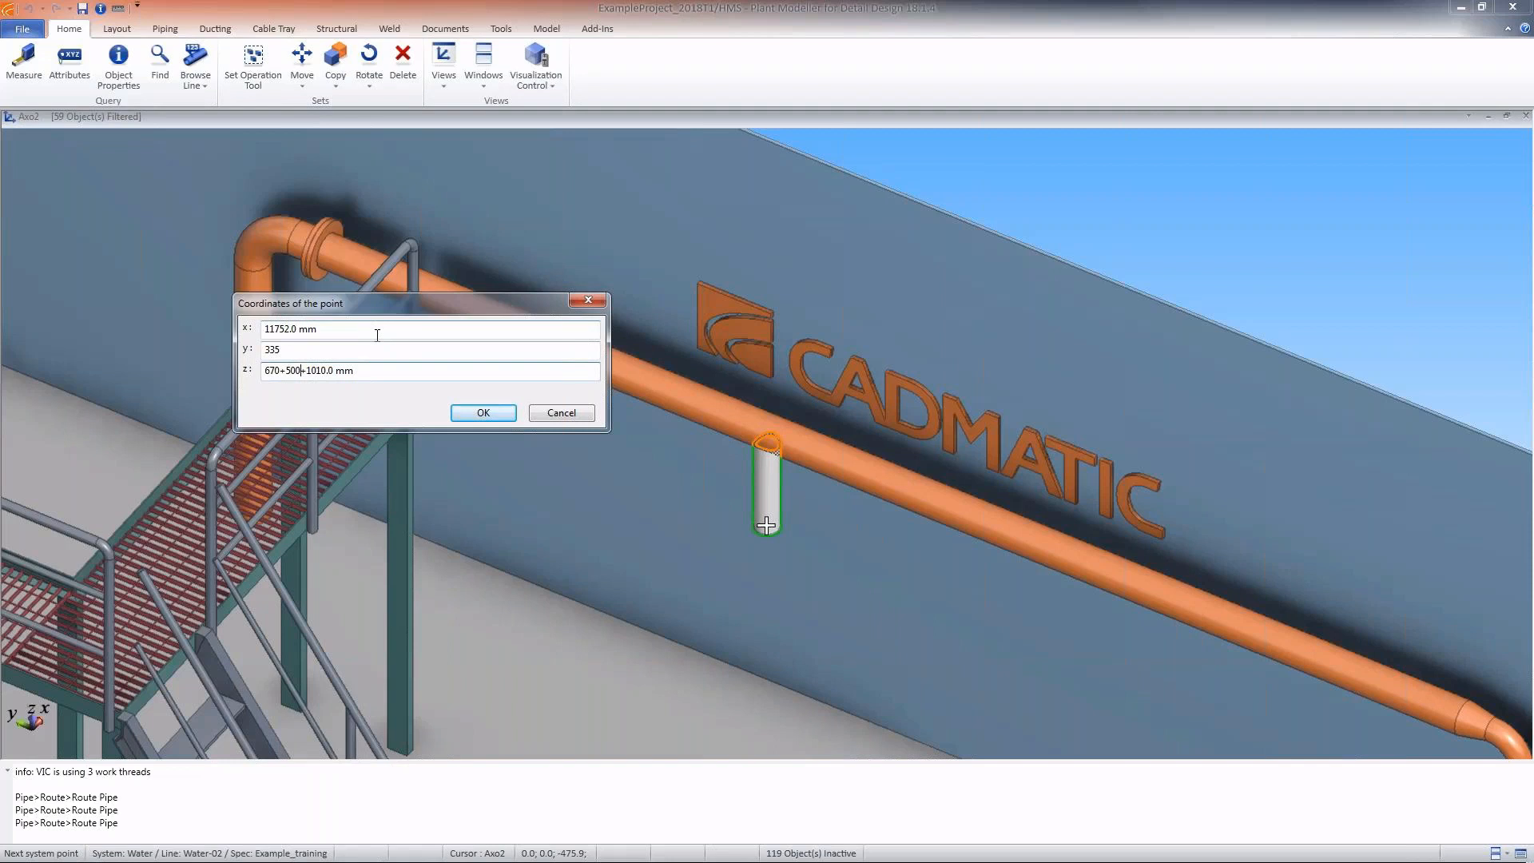
{"action": "key", "text": "BackSpace"}
{"action": "key", "text": "BackSpace"}
{"action": "key", "text": "BackSpace"}
{"action": "key", "text": "BackSpace"}
{"action": "key", "text": "Return"}
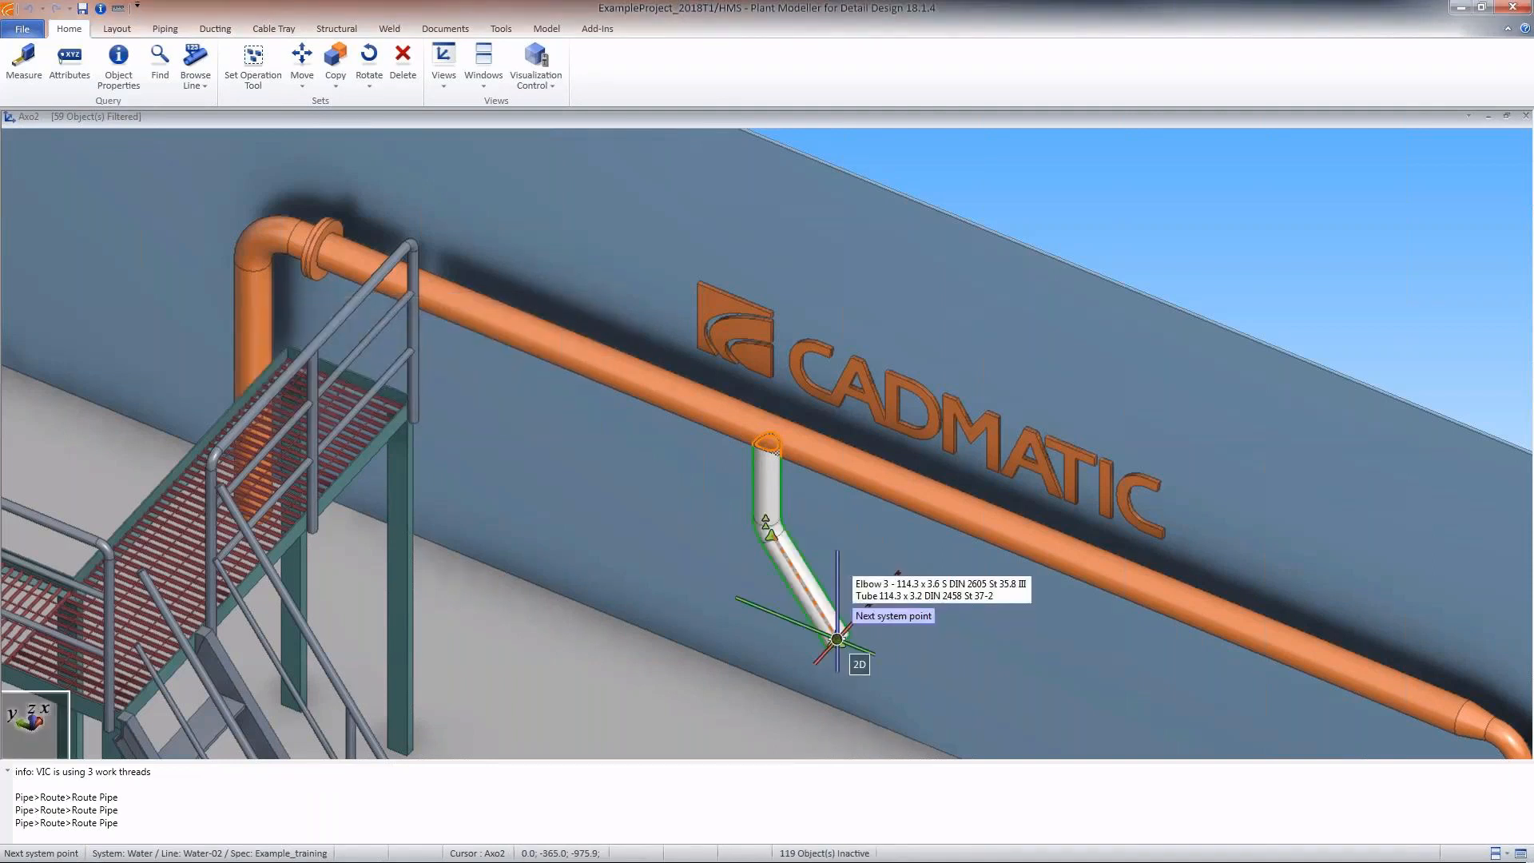
- Set the next route point's Z coordinate to 1010.0 mm, route the branch vertically down to it and finish the route
{"action": "key", "text": "z"}
{"action": "right_click", "coordinate": [666, 421]}
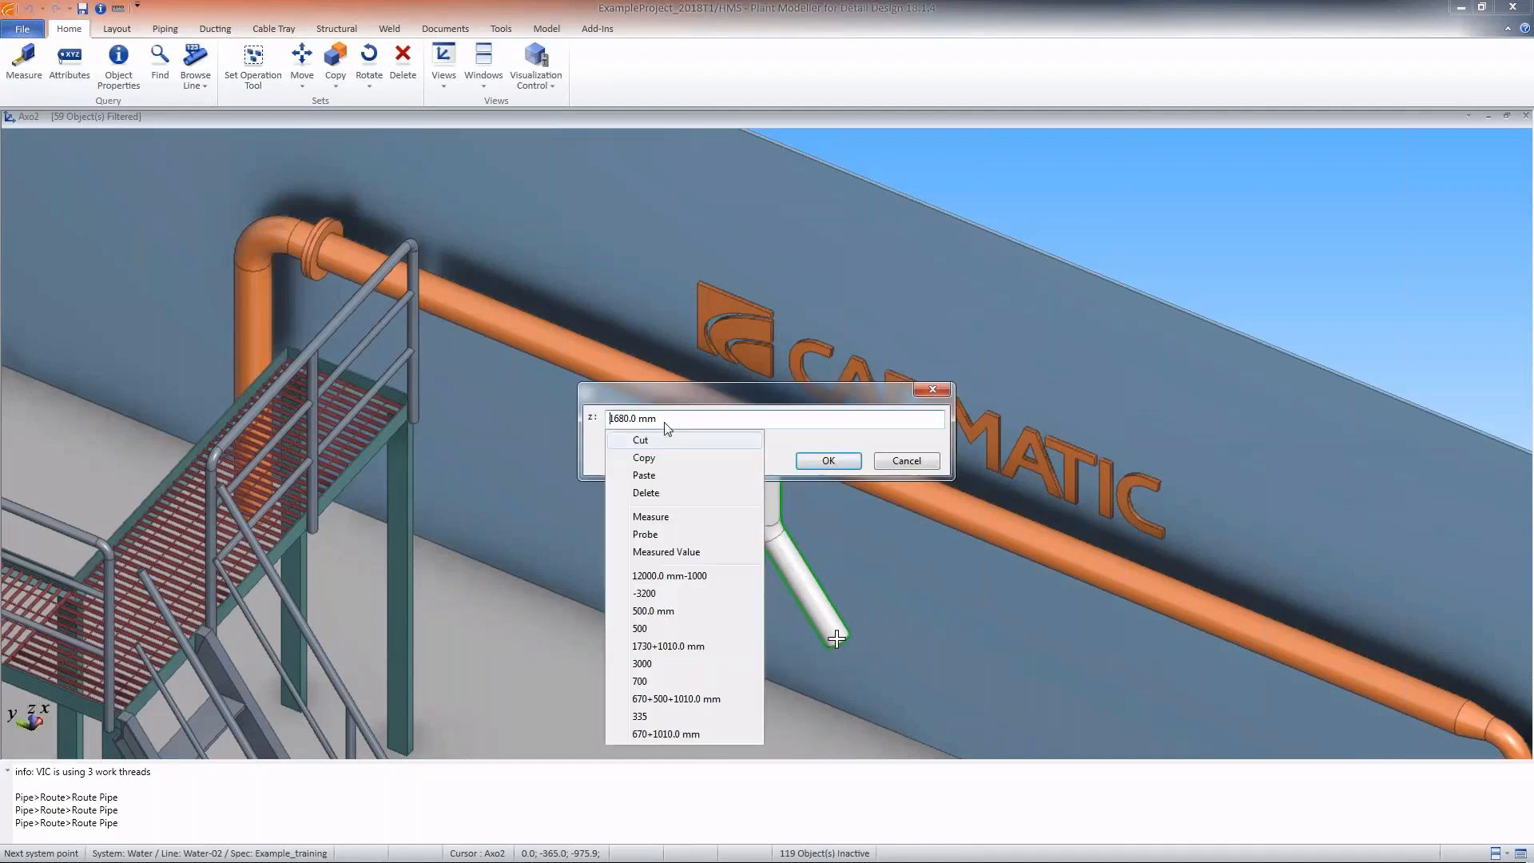
{"action": "left_click", "coordinate": [700, 733]}
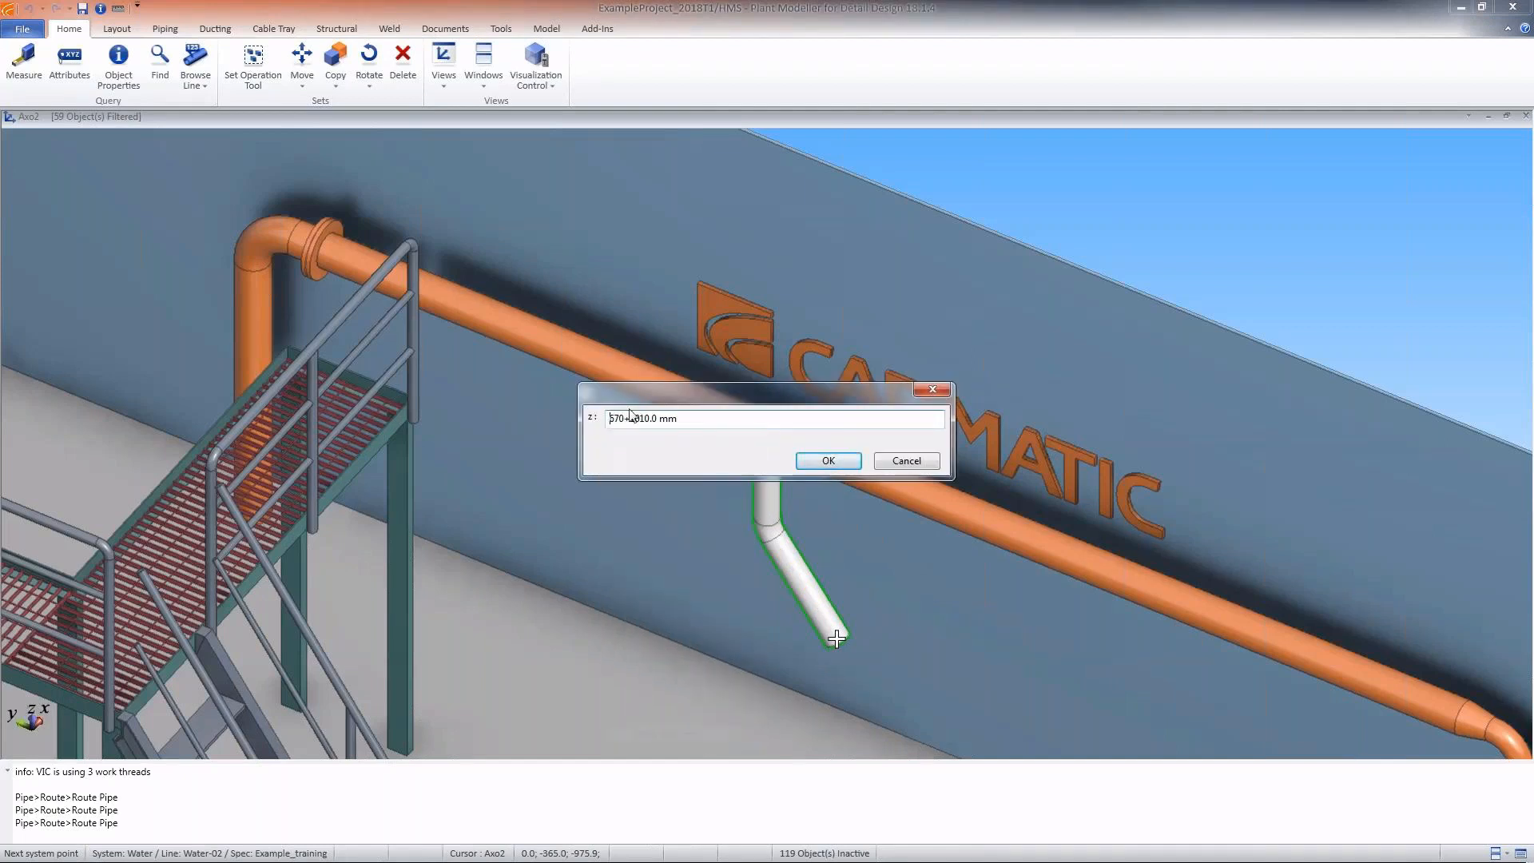
{"action": "key", "text": "BackSpace"}
{"action": "key", "text": "Return"}
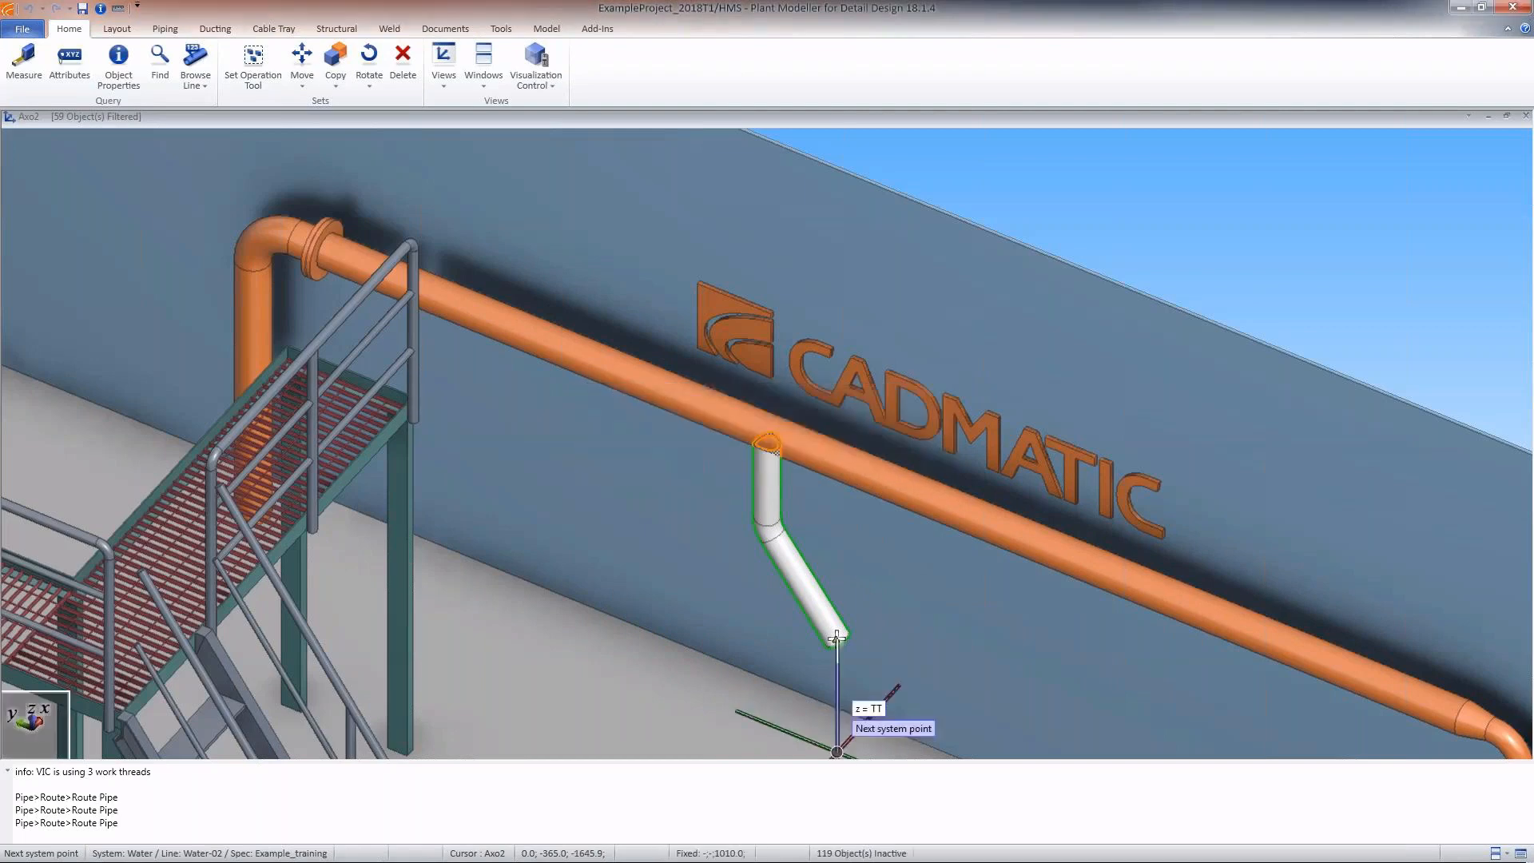
{"action": "left_click", "coordinate": [837, 752]}
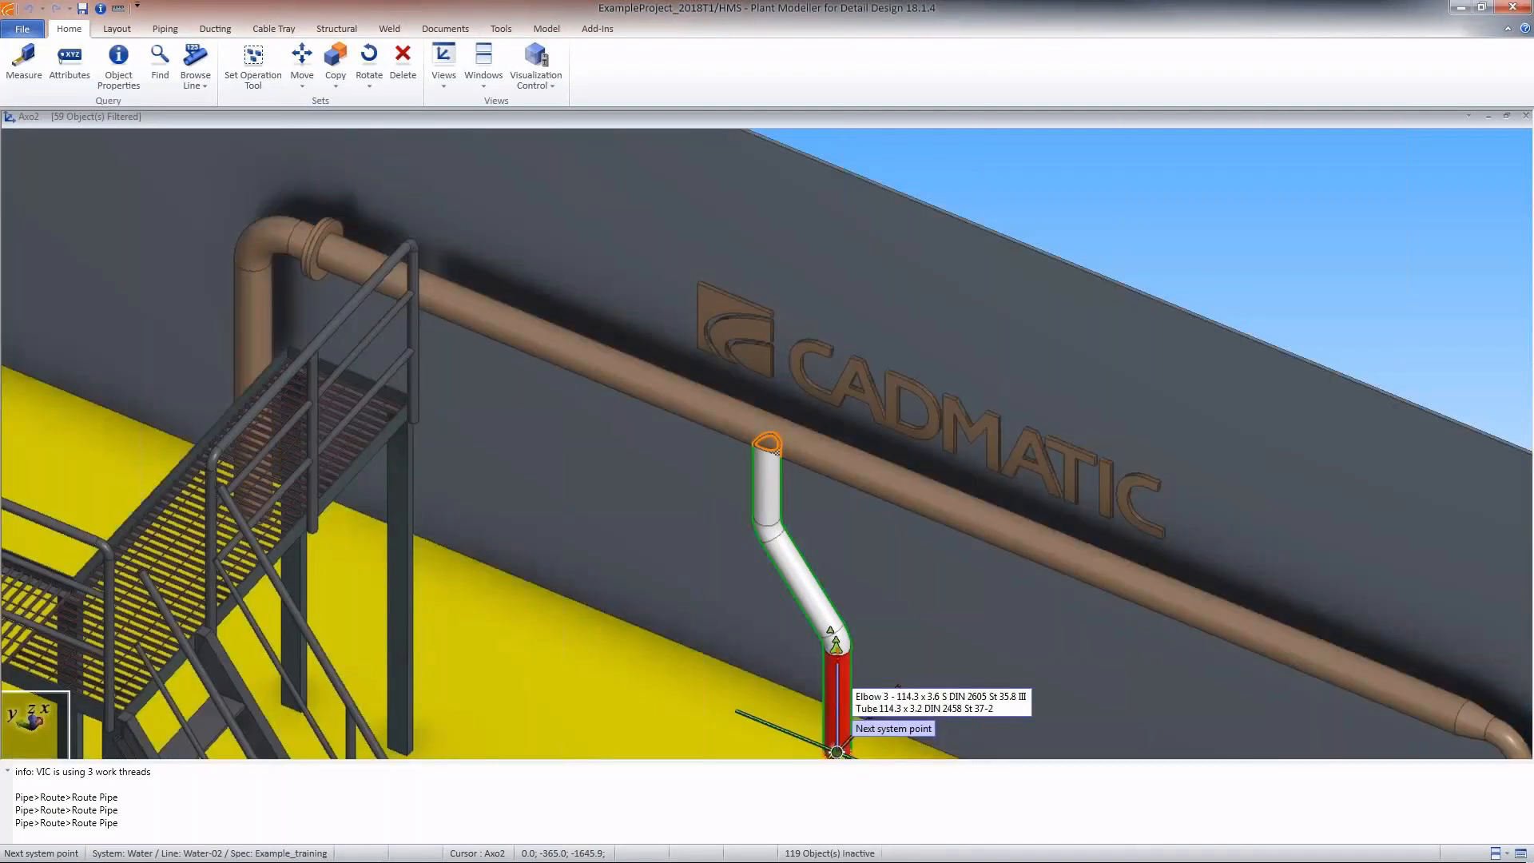
{"action": "left_click", "coordinate": [836, 752]}
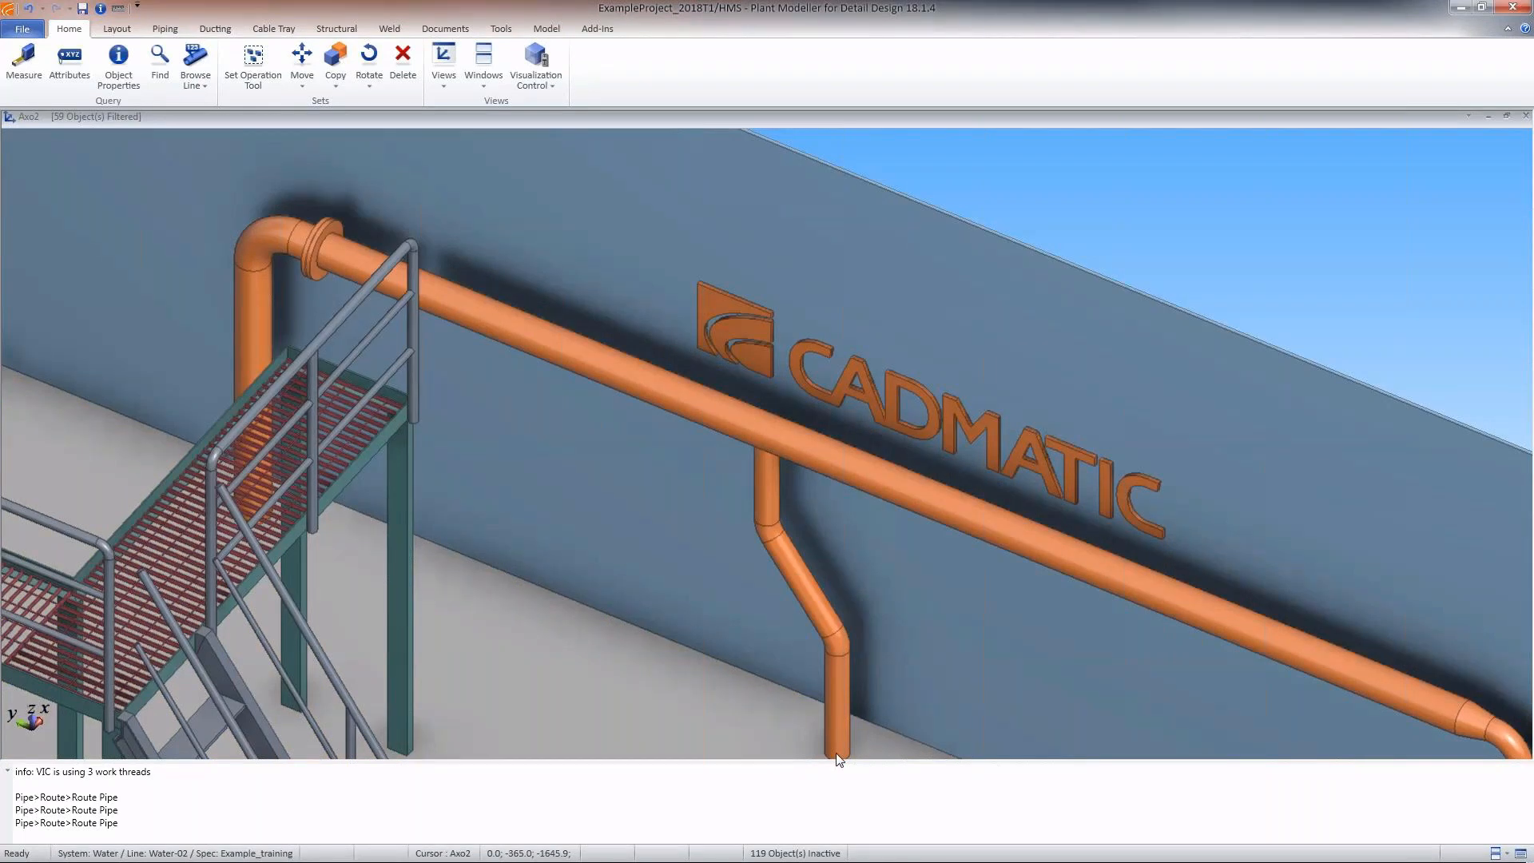
- Start a new pipe route and offset its start point 350 mm in Y from the branch's lower end
{"action": "right_click", "coordinate": [836, 759]}
{"action": "left_click", "coordinate": [863, 726]}
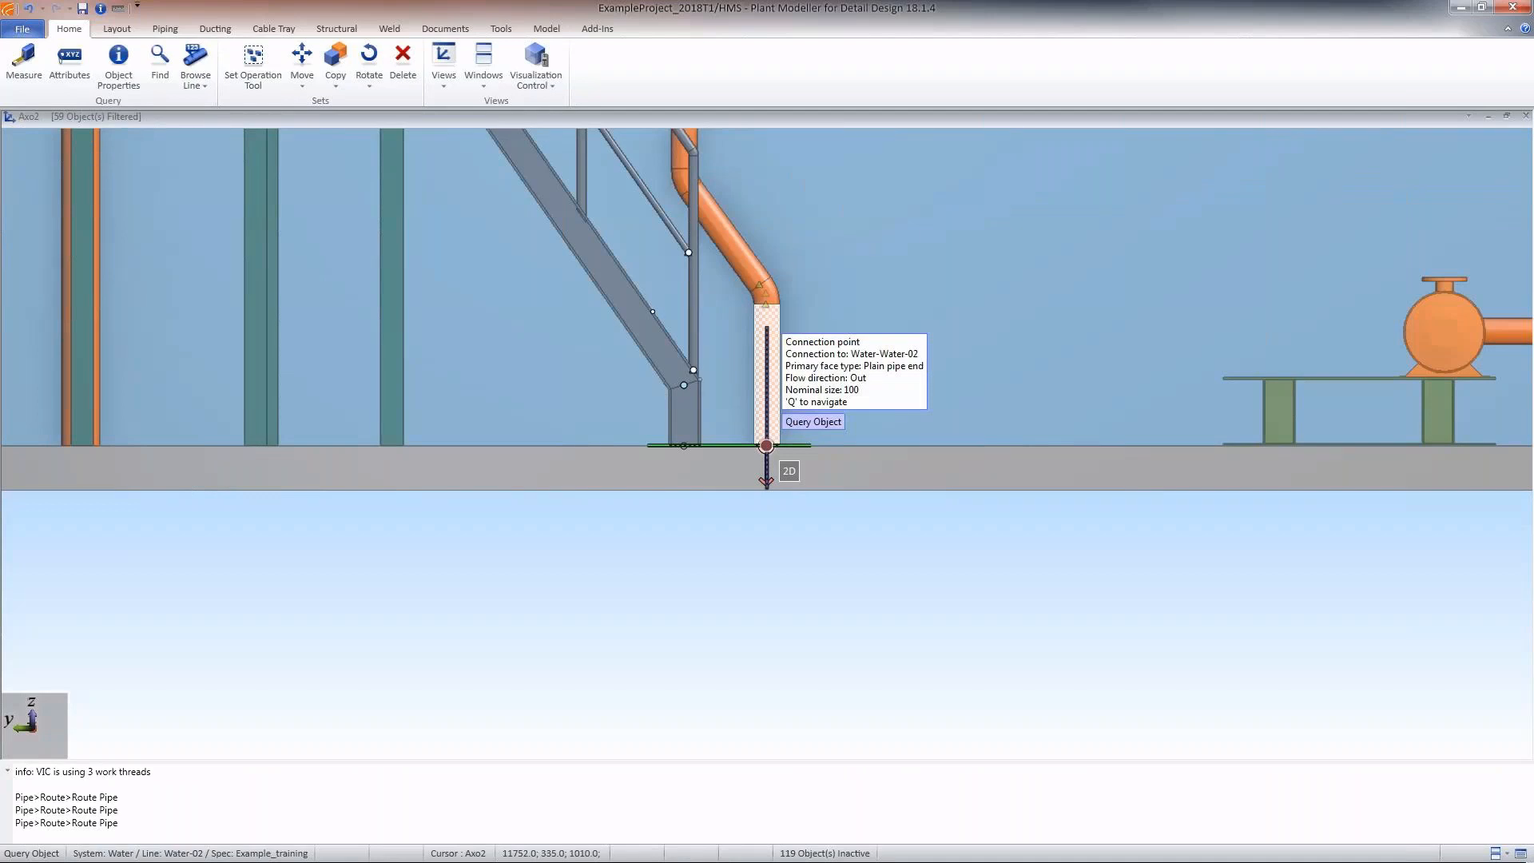
{"action": "scroll", "coordinate": [765, 445], "scroll_direction": "down", "scroll_amount": 3}
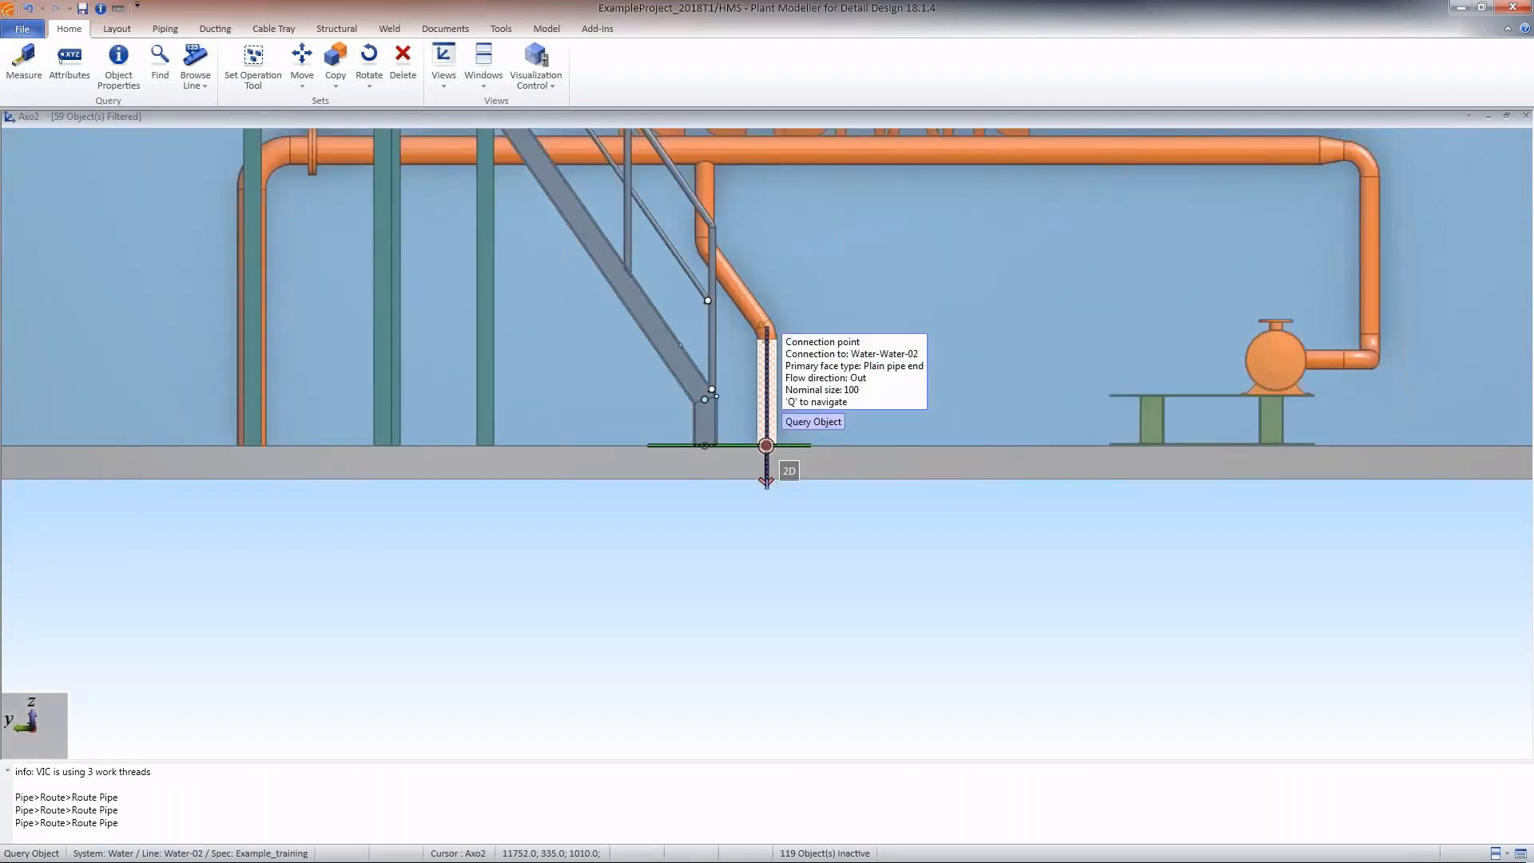
{"action": "key", "text": "Escape"}
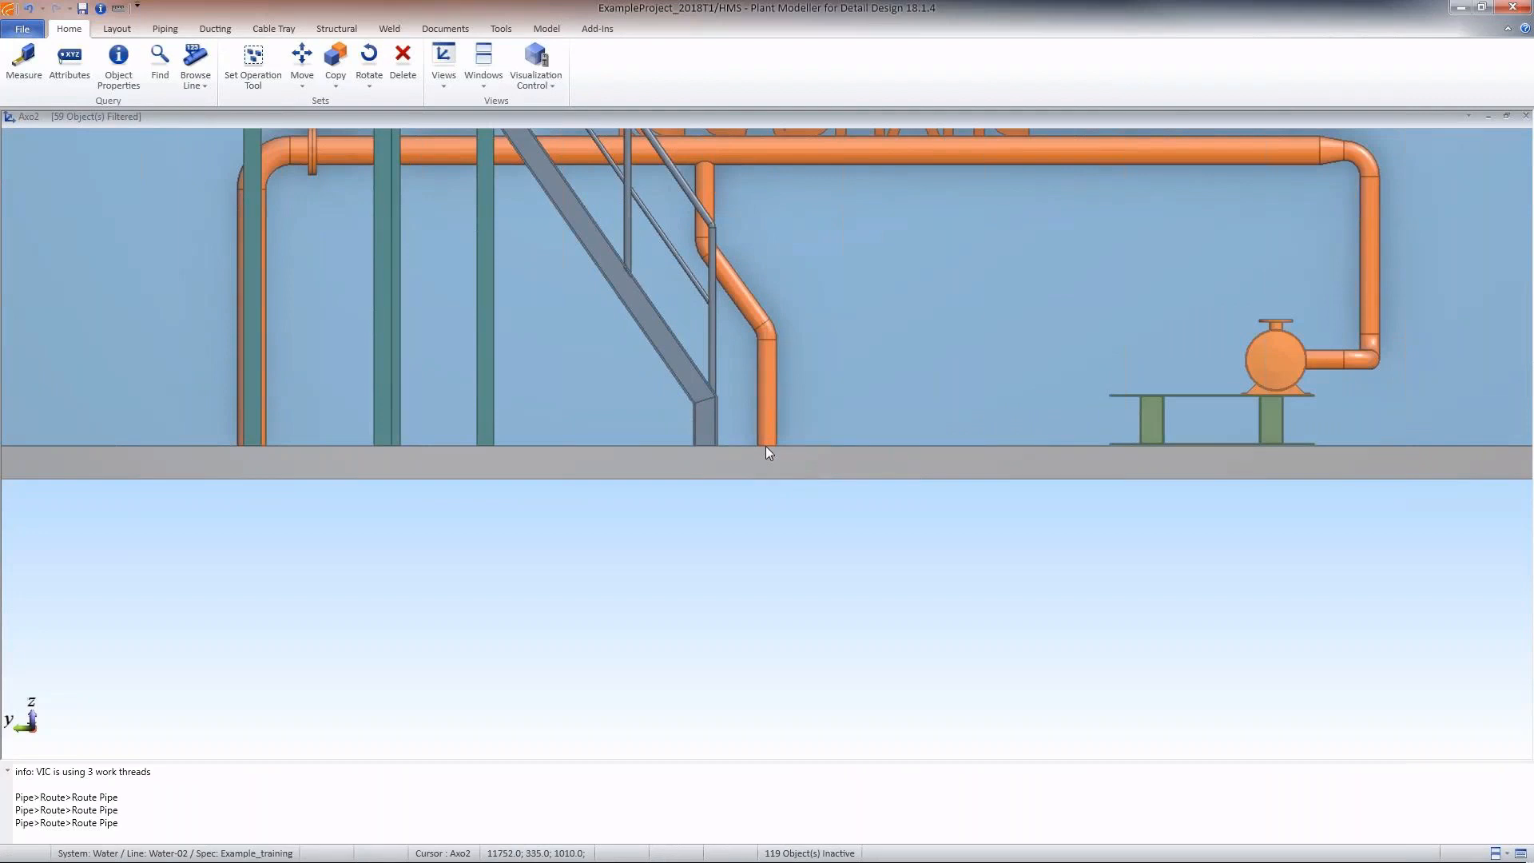
{"action": "key", "text": "p"}
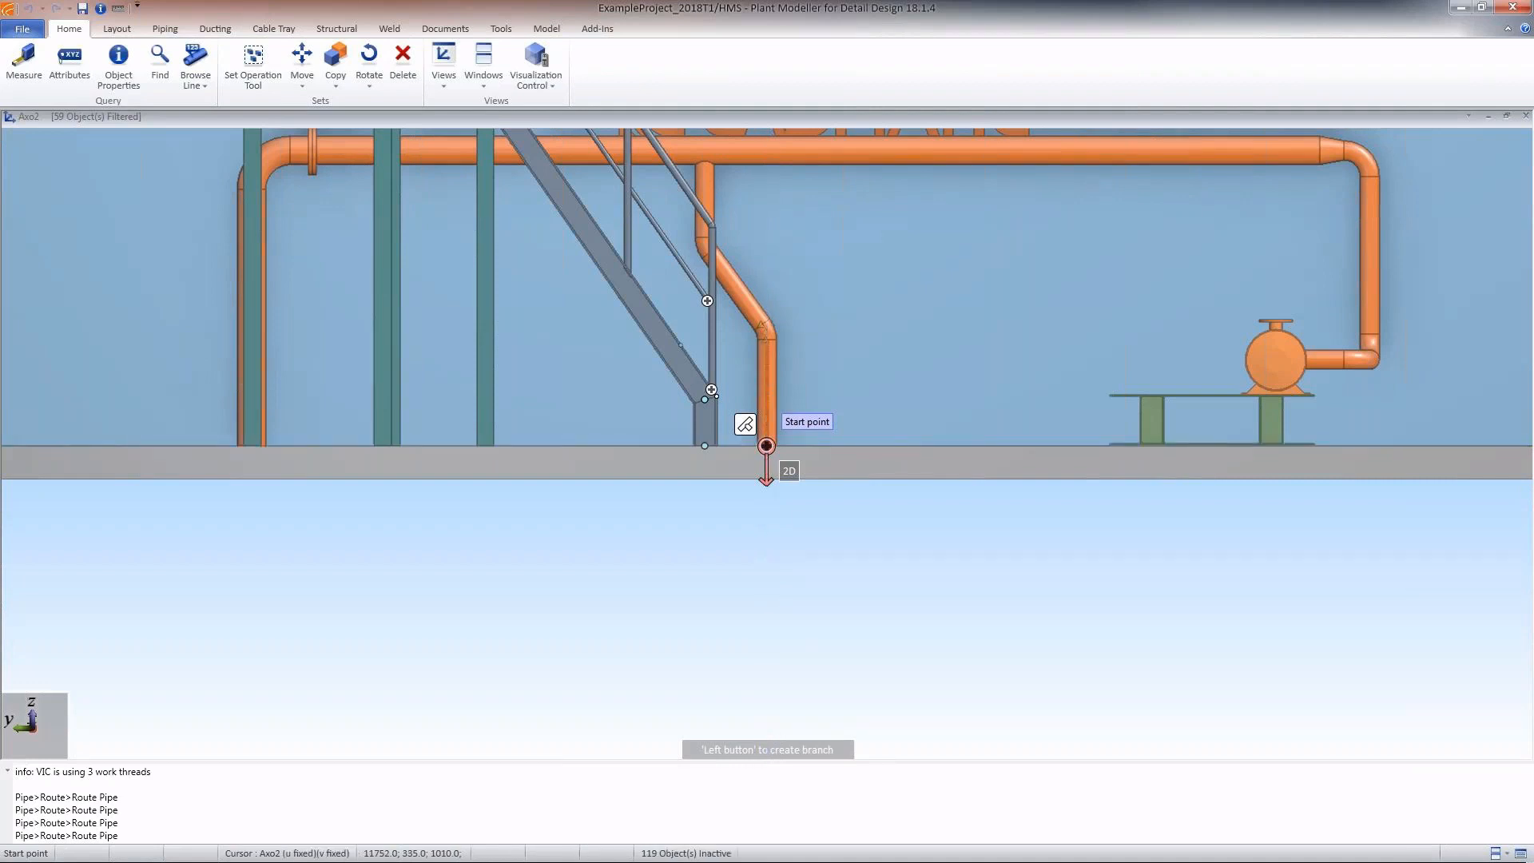
{"action": "key", "text": "r"}
{"action": "key", "text": "Tab"}
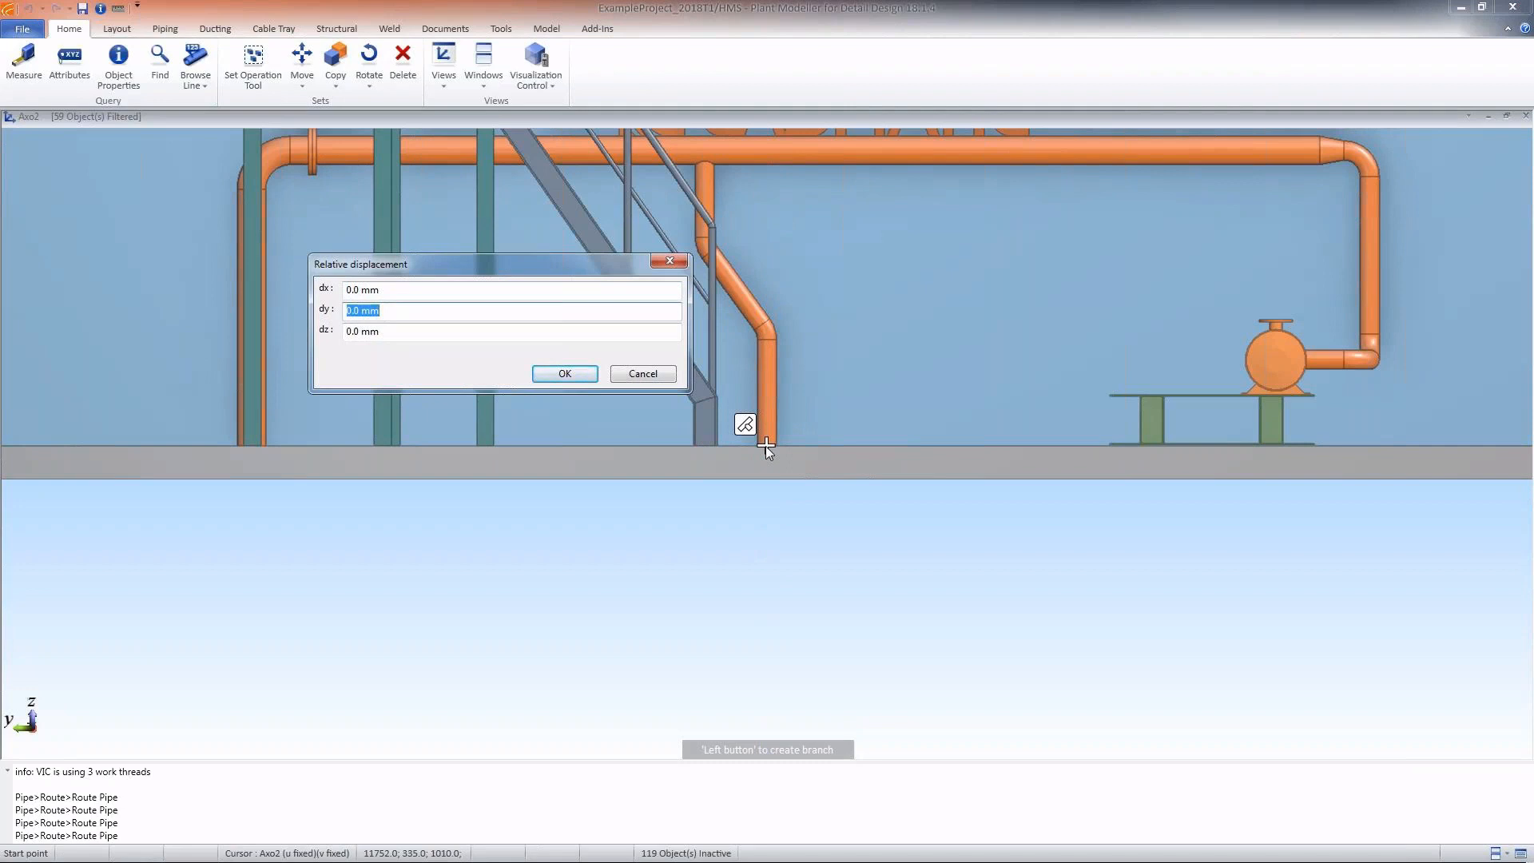
{"action": "type", "text": "350"}
{"action": "key", "text": "Return"}
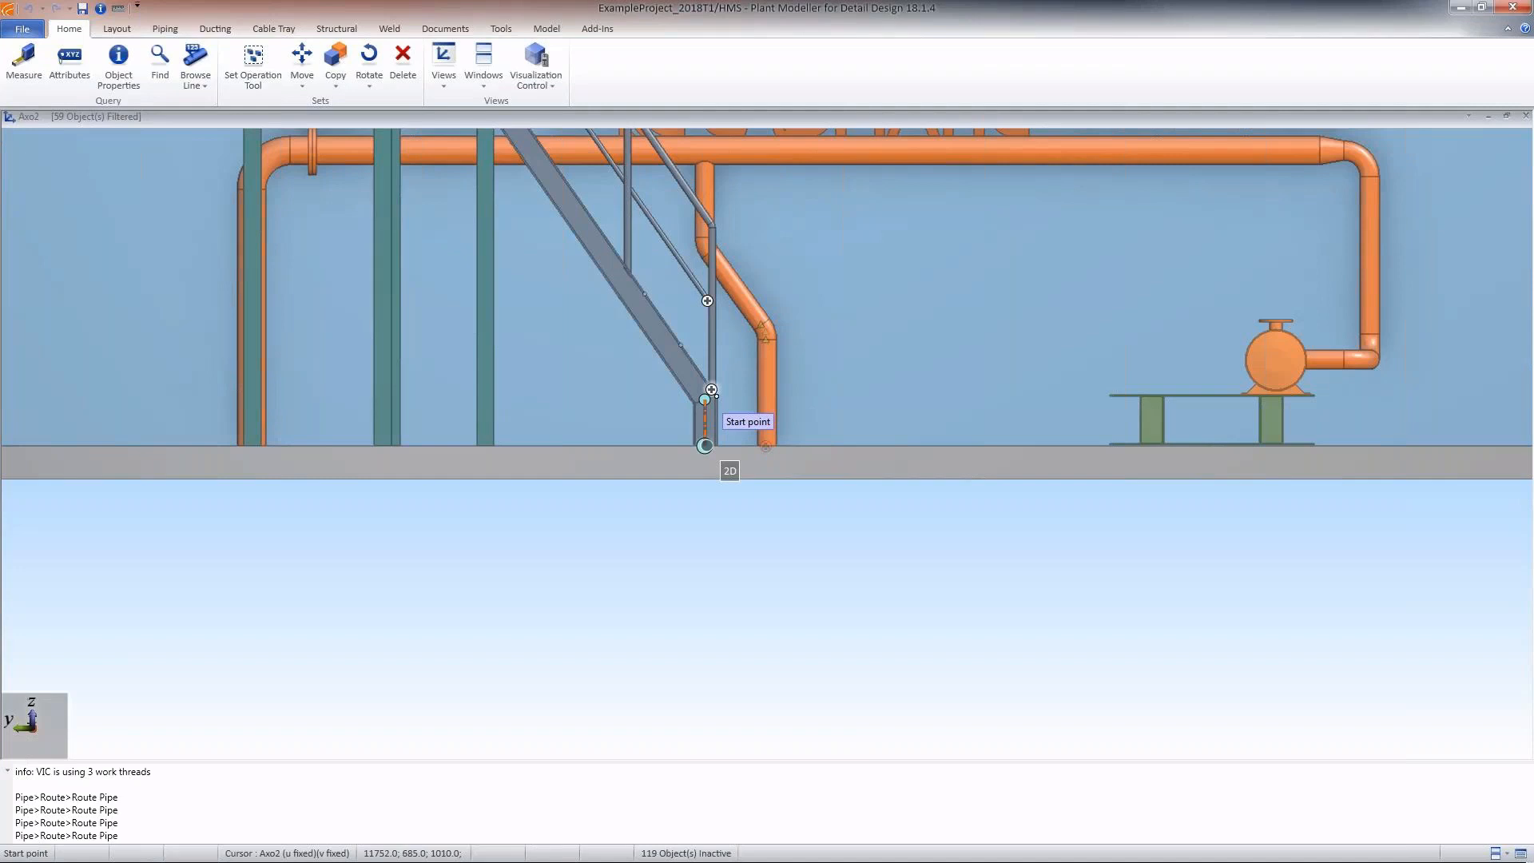
- Place the start point of the new route and assign the pipe to line Water-03
{"action": "left_click", "coordinate": [711, 389]}
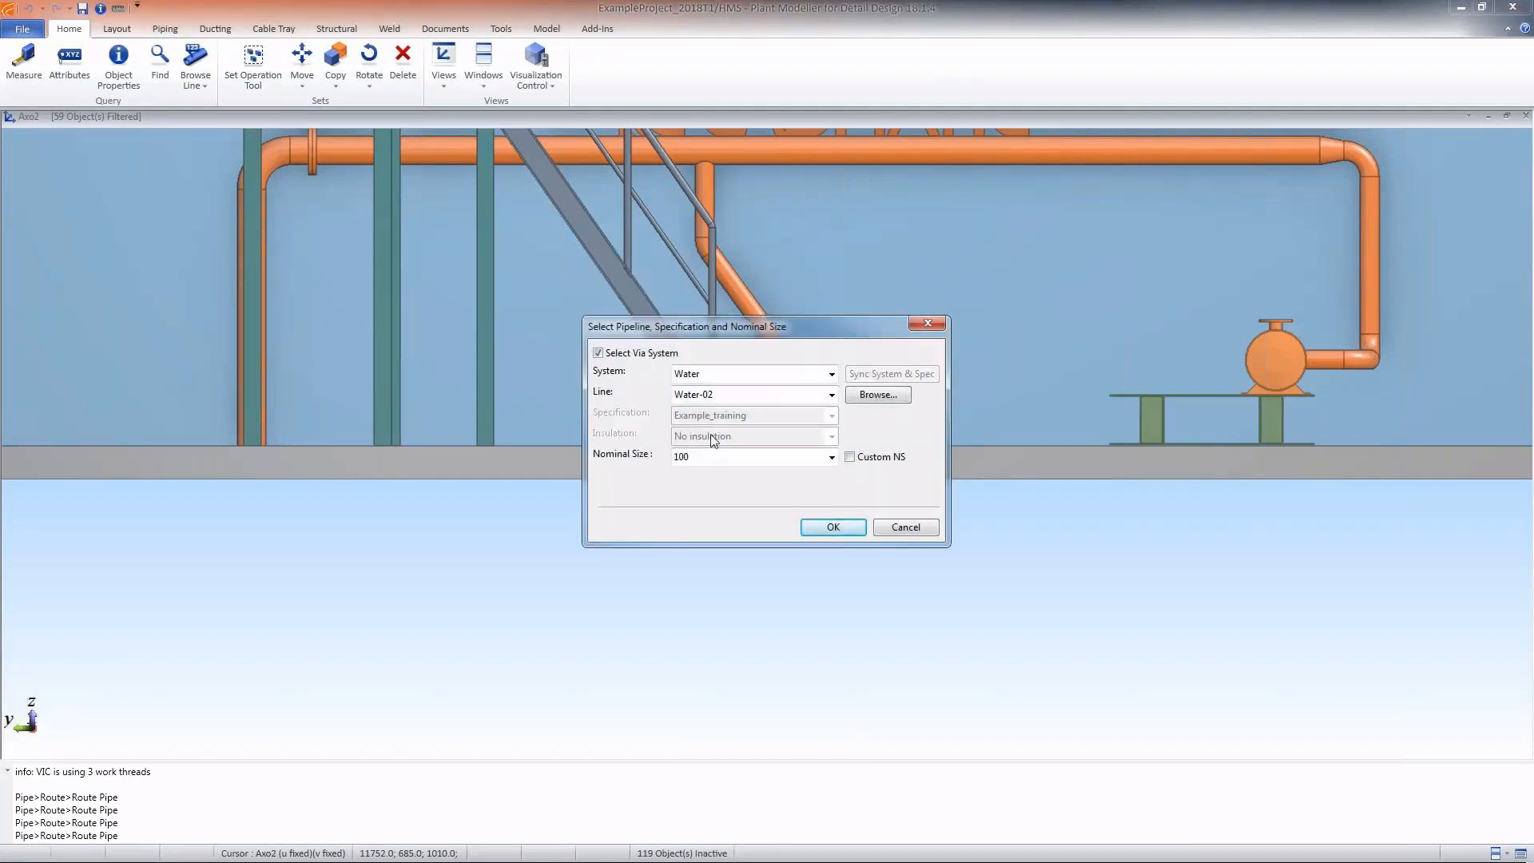
{"action": "left_click", "coordinate": [720, 395]}
{"action": "left_click", "coordinate": [736, 465]}
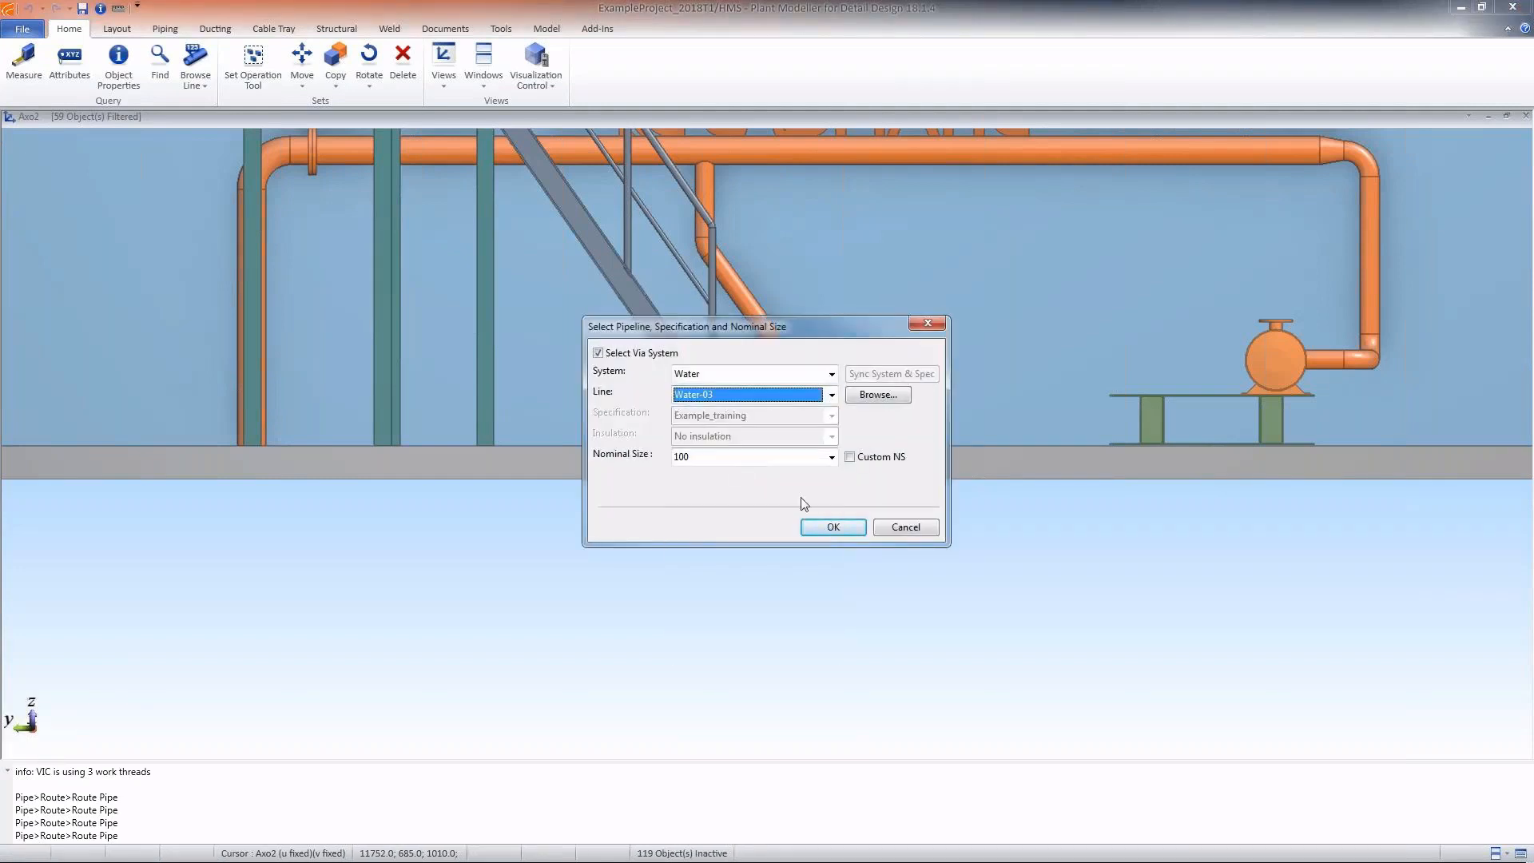
{"action": "left_click", "coordinate": [833, 526]}
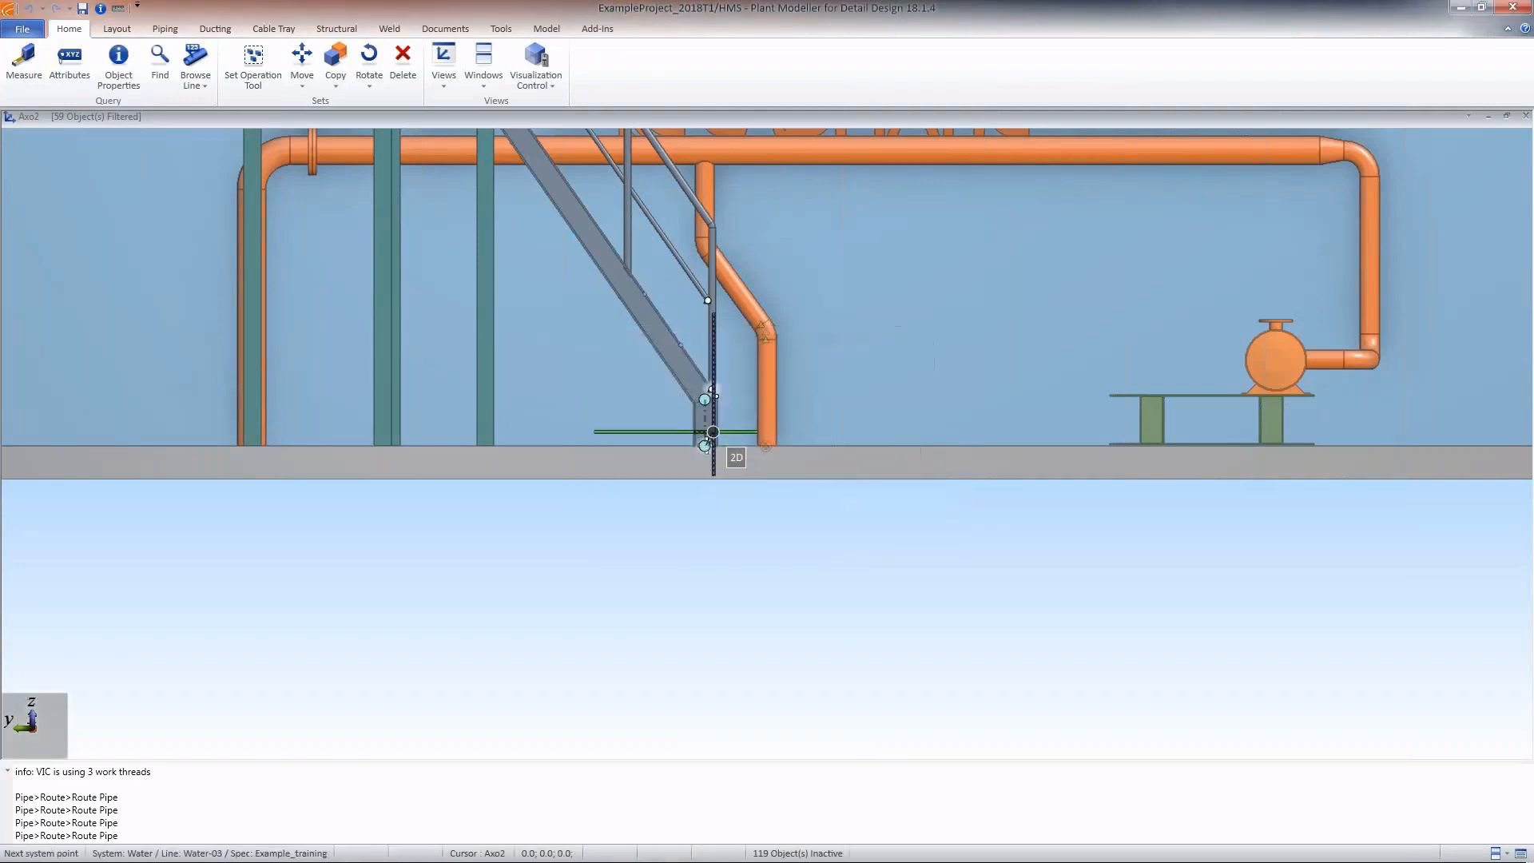
- Route the new pipe's vertical section up to a point displaced 350 mm in Y from the existing branch's lower elbow
{"action": "scroll", "coordinate": [754, 320], "scroll_direction": "up", "scroll_amount": 5}
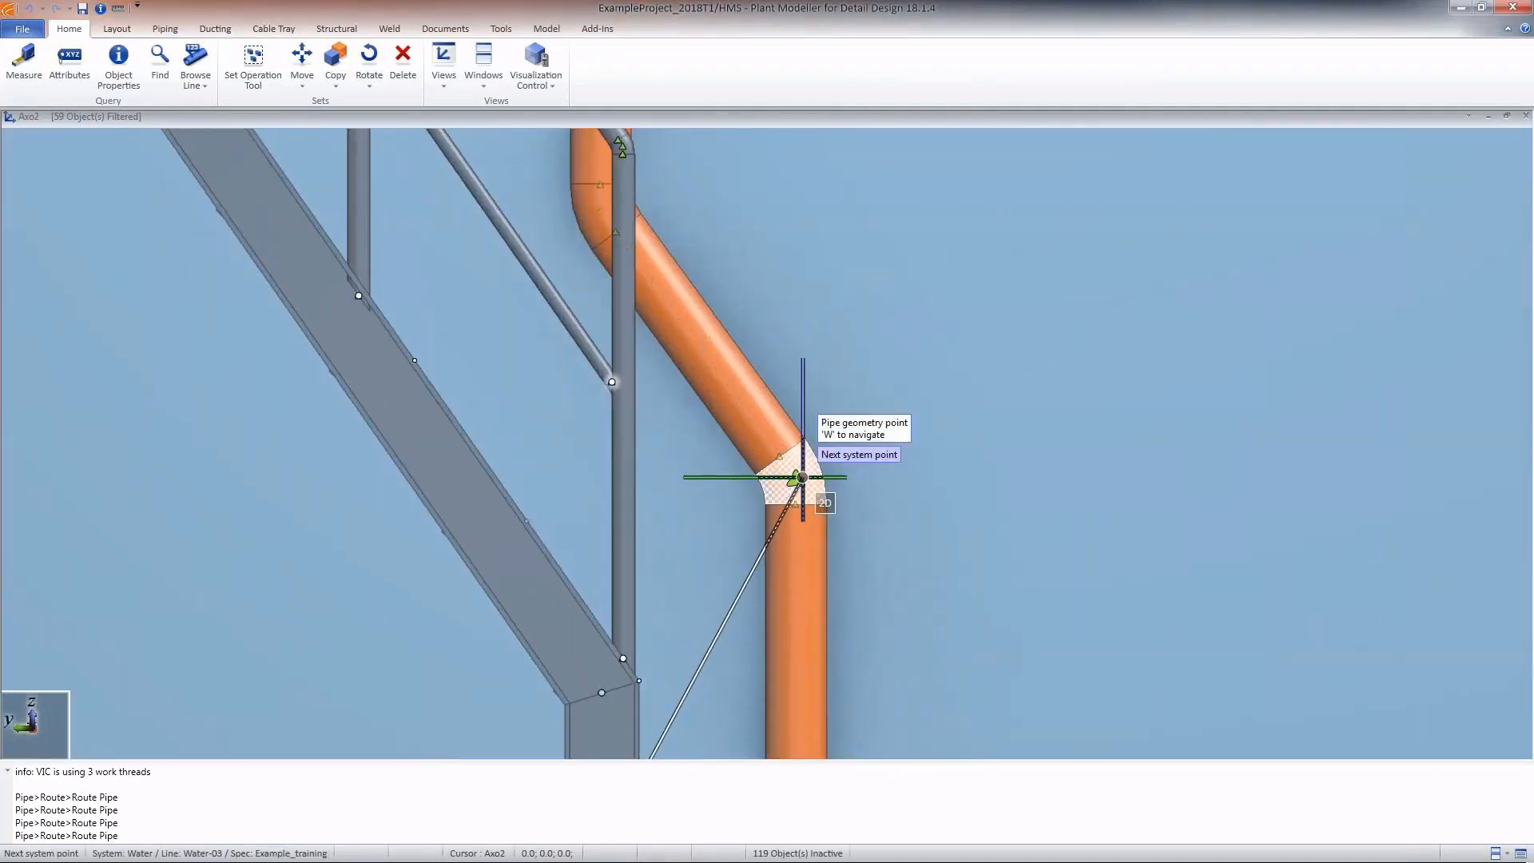
{"action": "left_click", "coordinate": [800, 477]}
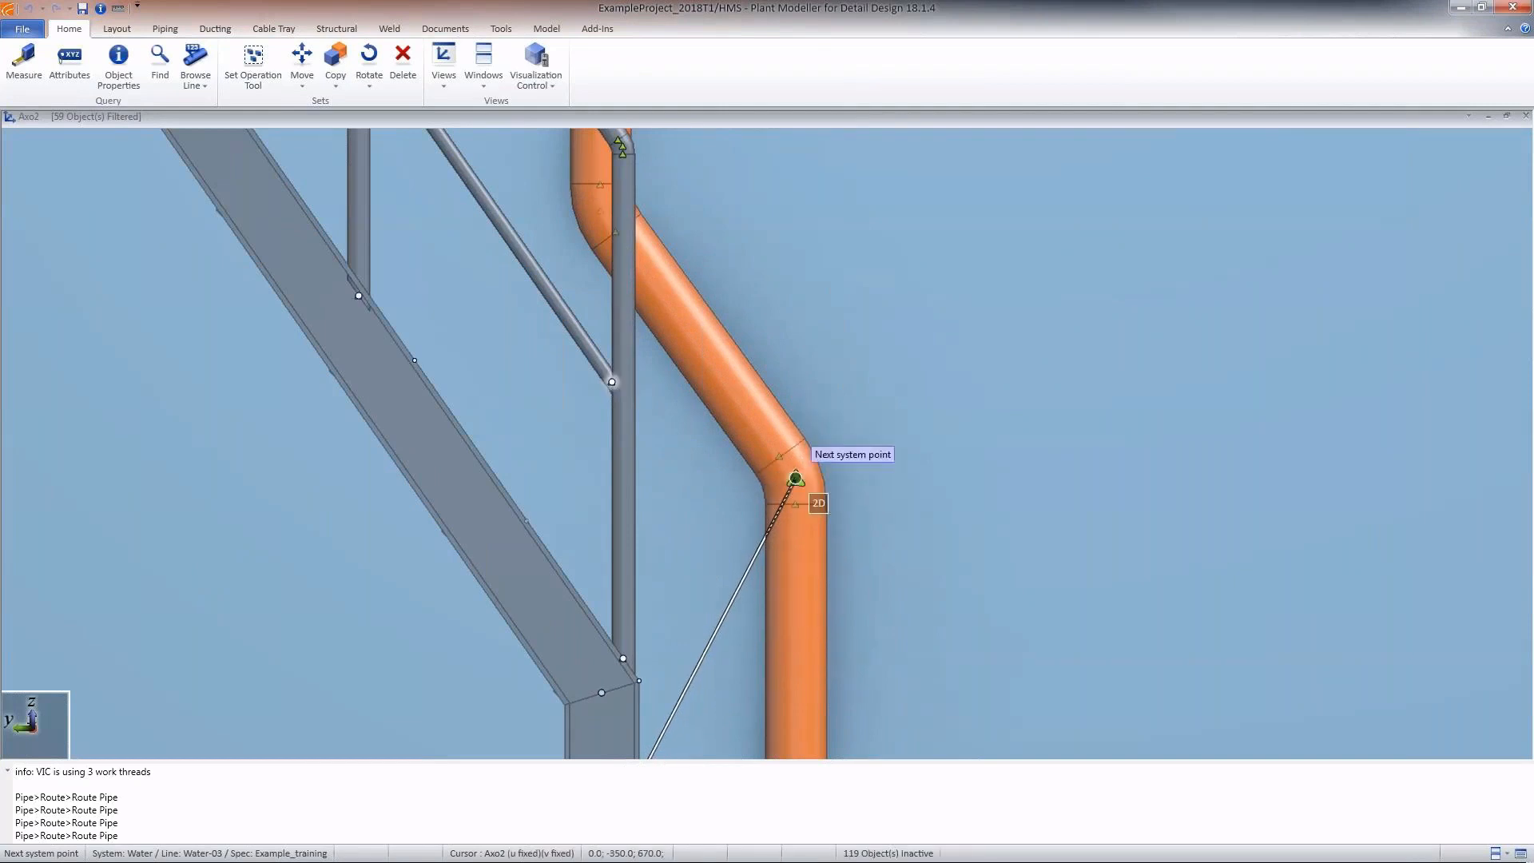
{"action": "key", "text": "d"}
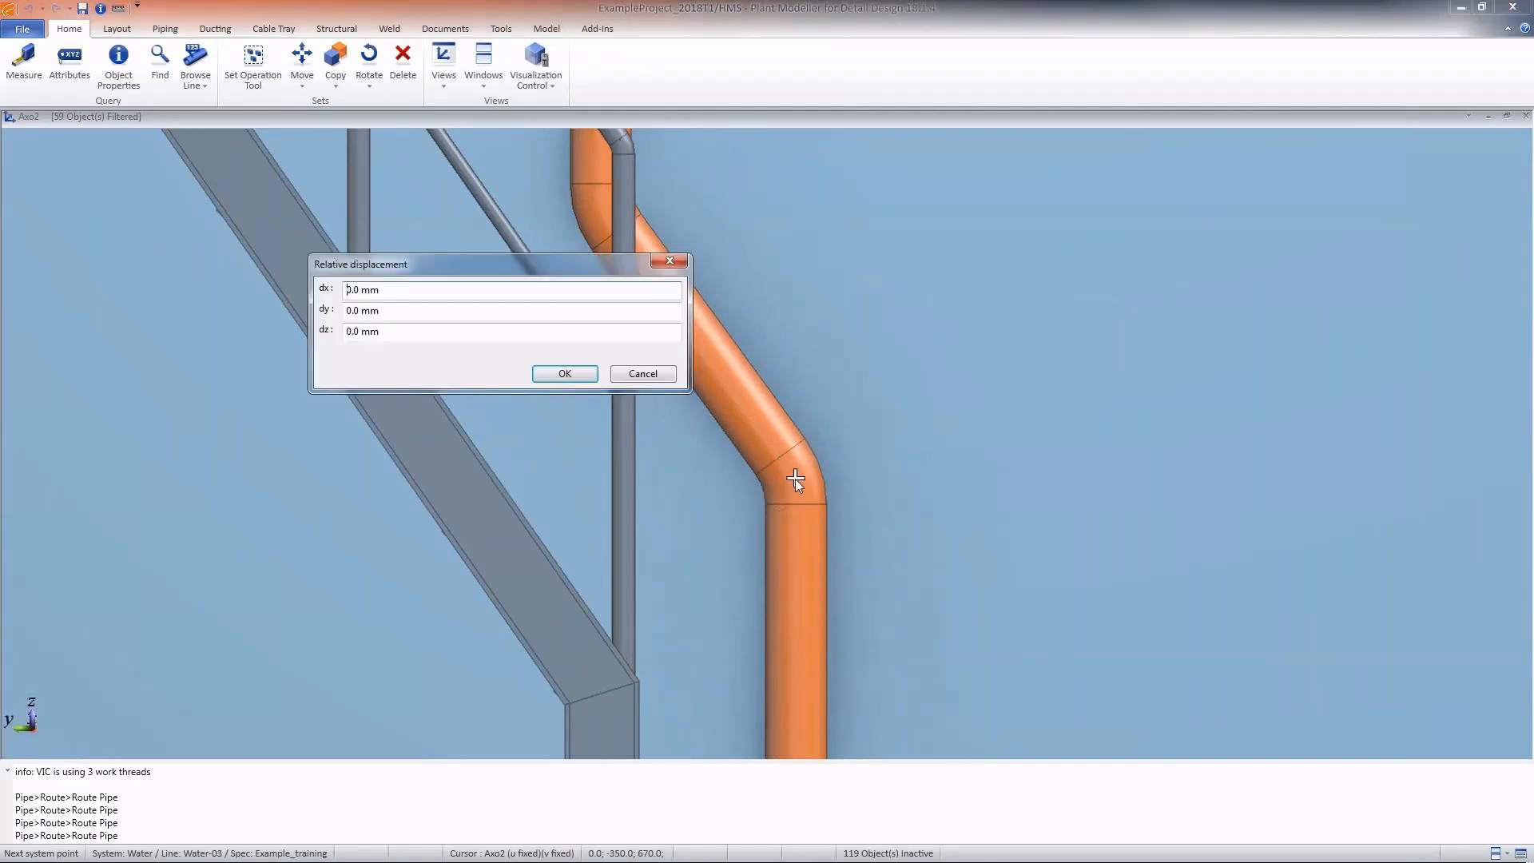
{"action": "key", "text": "Tab"}
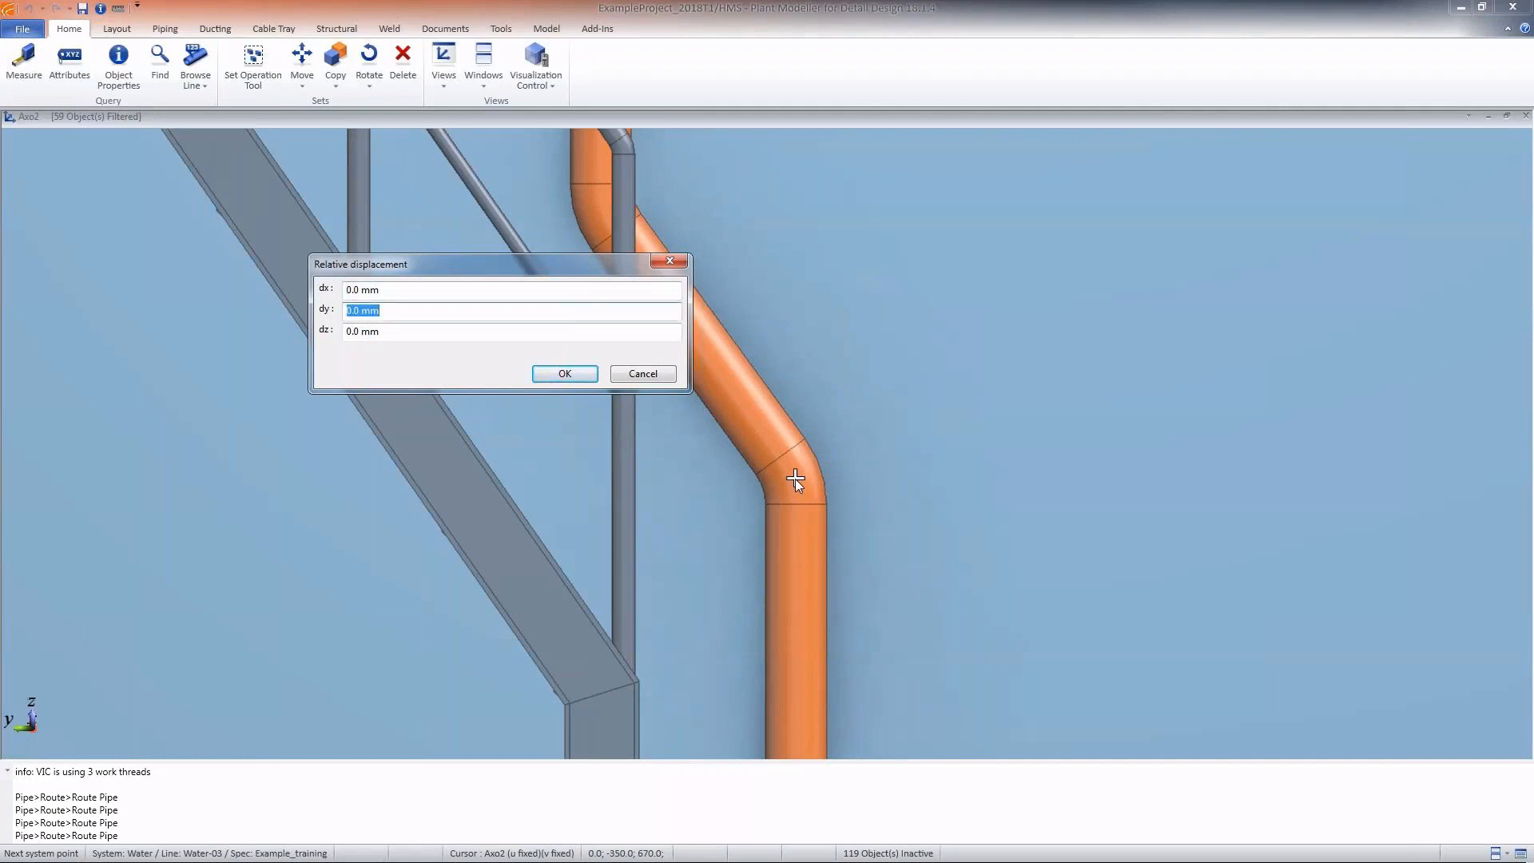
{"action": "type", "text": "350"}
{"action": "key", "text": "Return"}
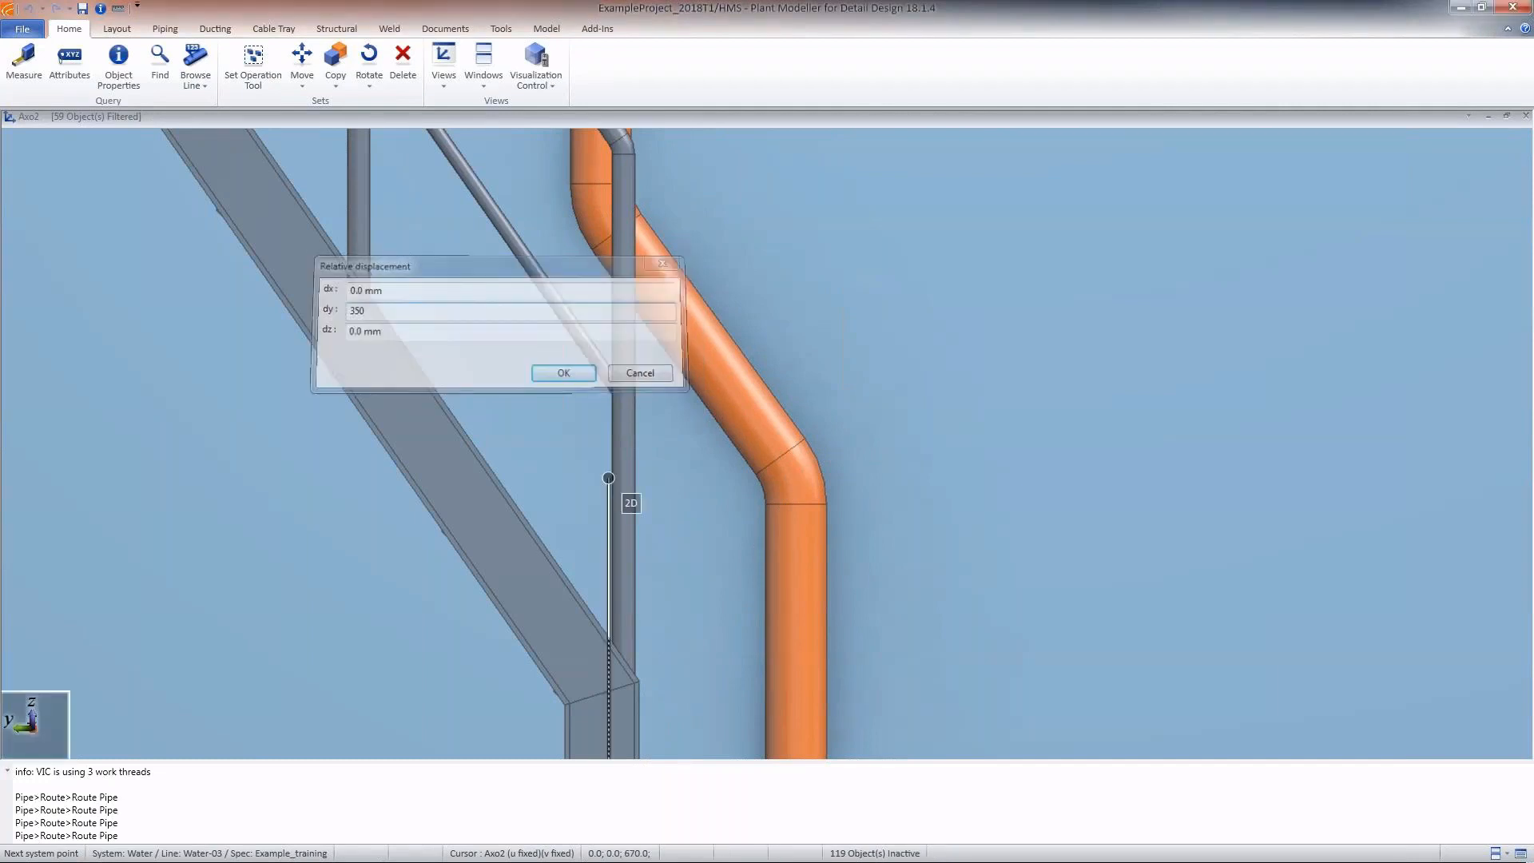
{"action": "left_click", "coordinate": [609, 478]}
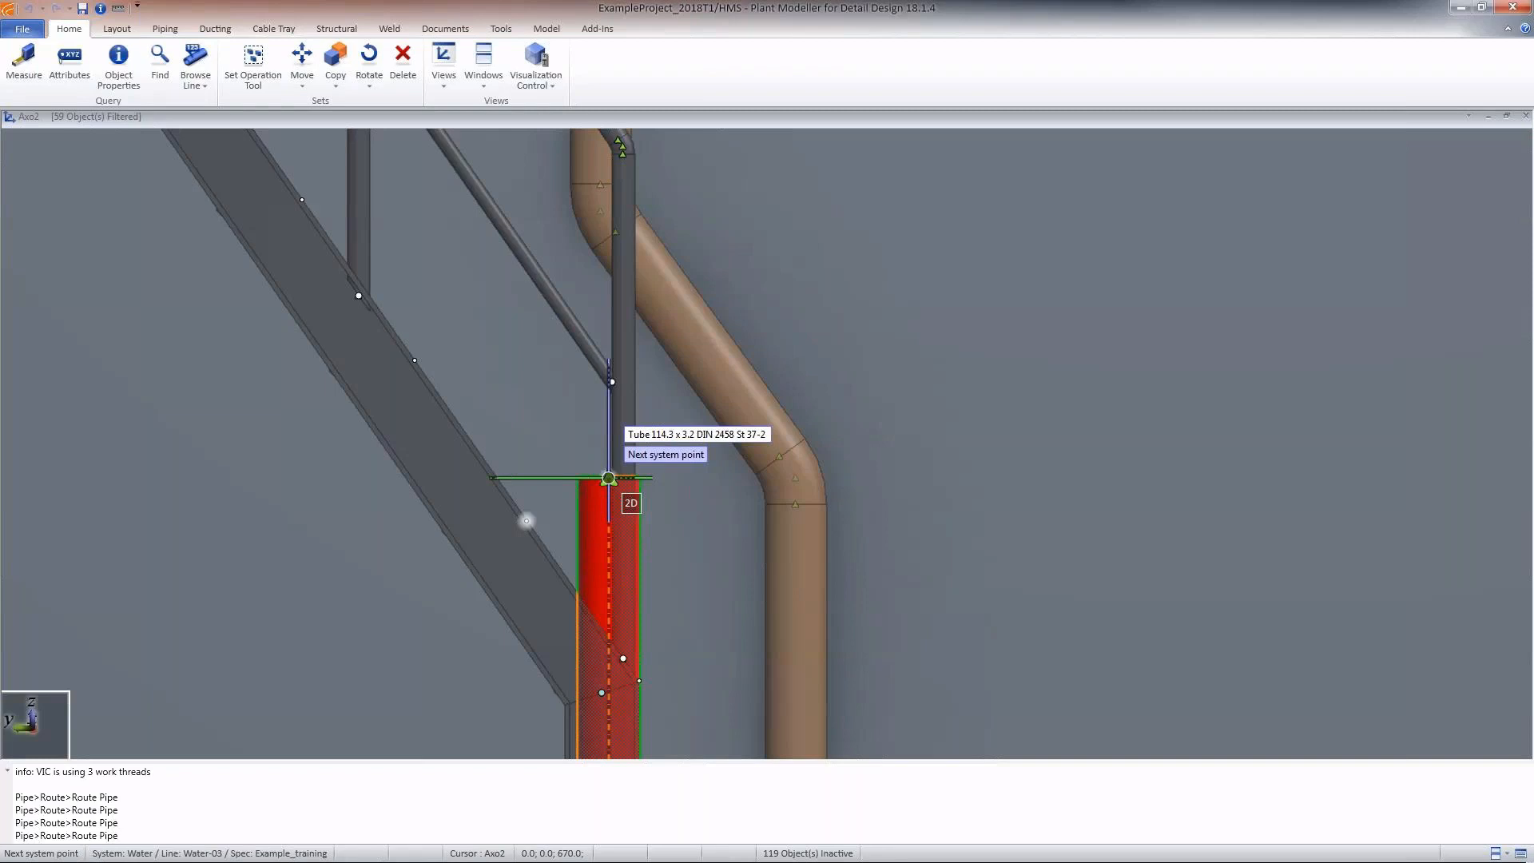
- Constrain the cursor to a line parallel to the existing sloped section and route the pipe along it to Y 700+400
{"action": "left_click", "coordinate": [608, 478]}
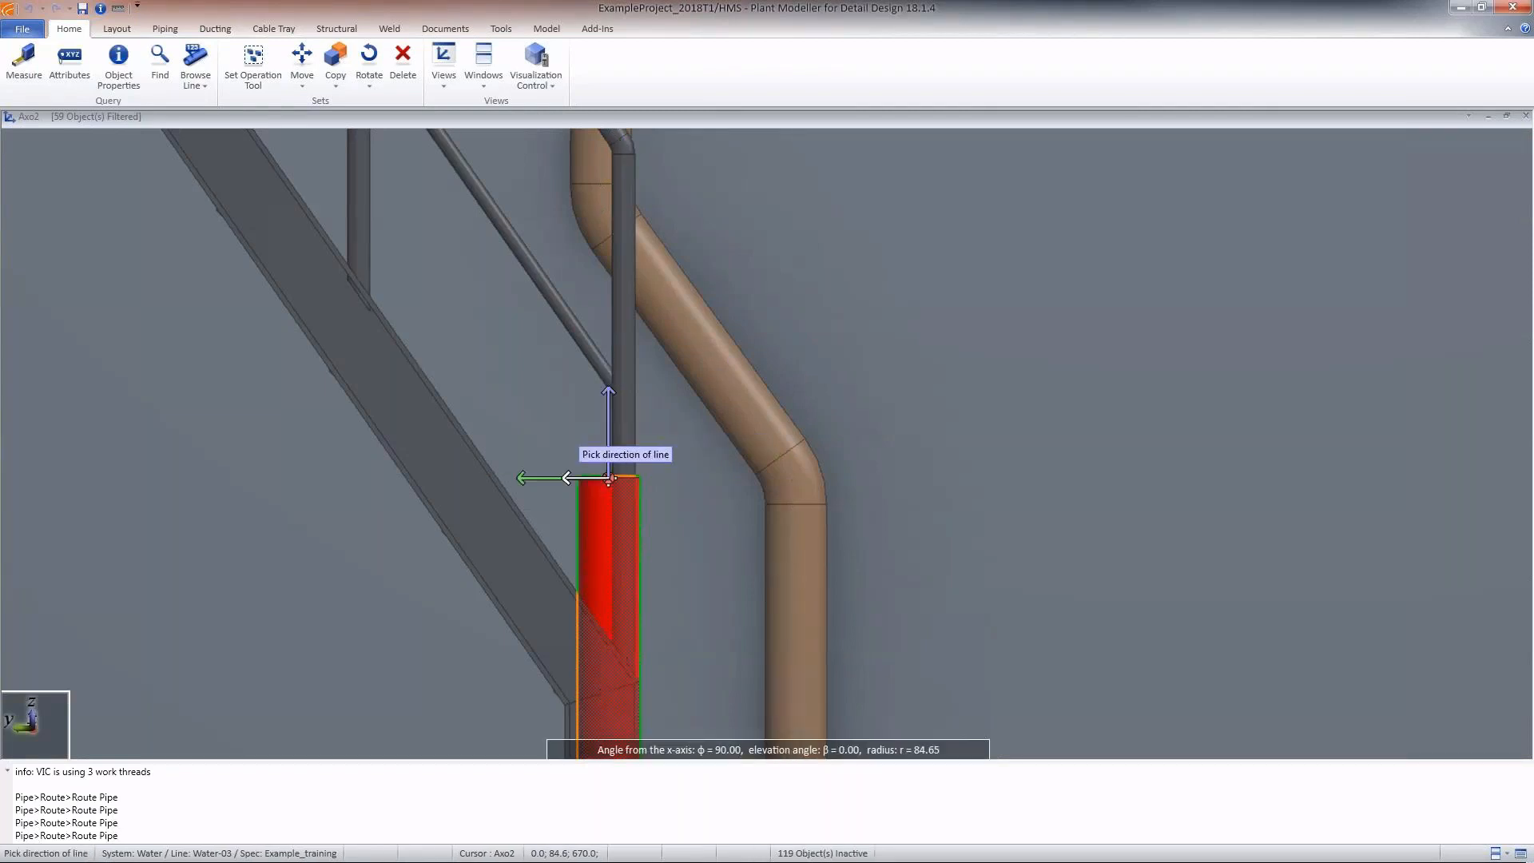
{"action": "middle_click_drag", "start_coordinate": [566, 477], "coordinate": [468, 511]}
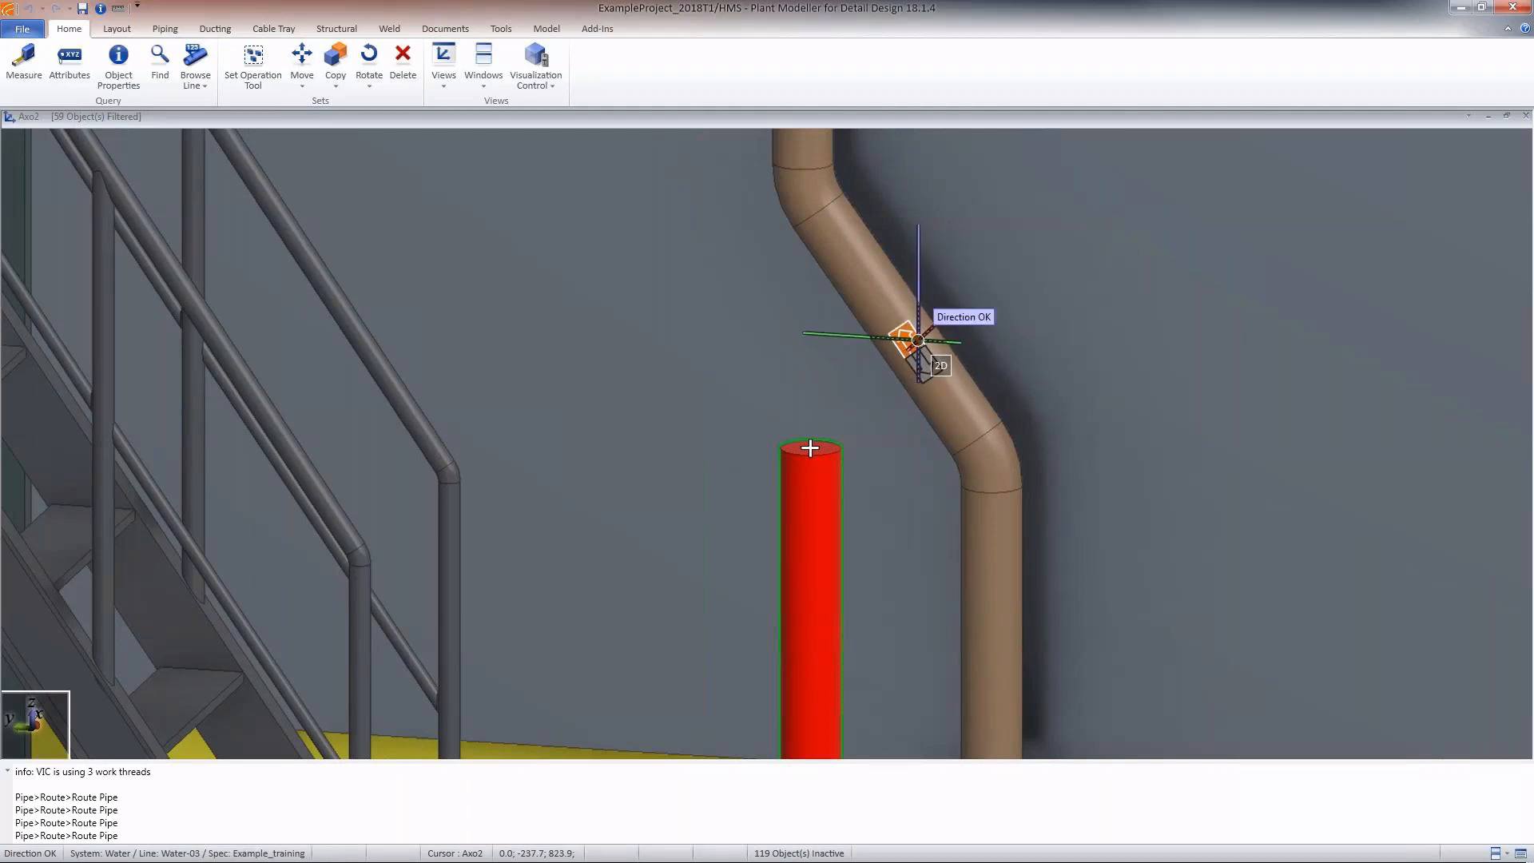
{"action": "left_click", "coordinate": [918, 341]}
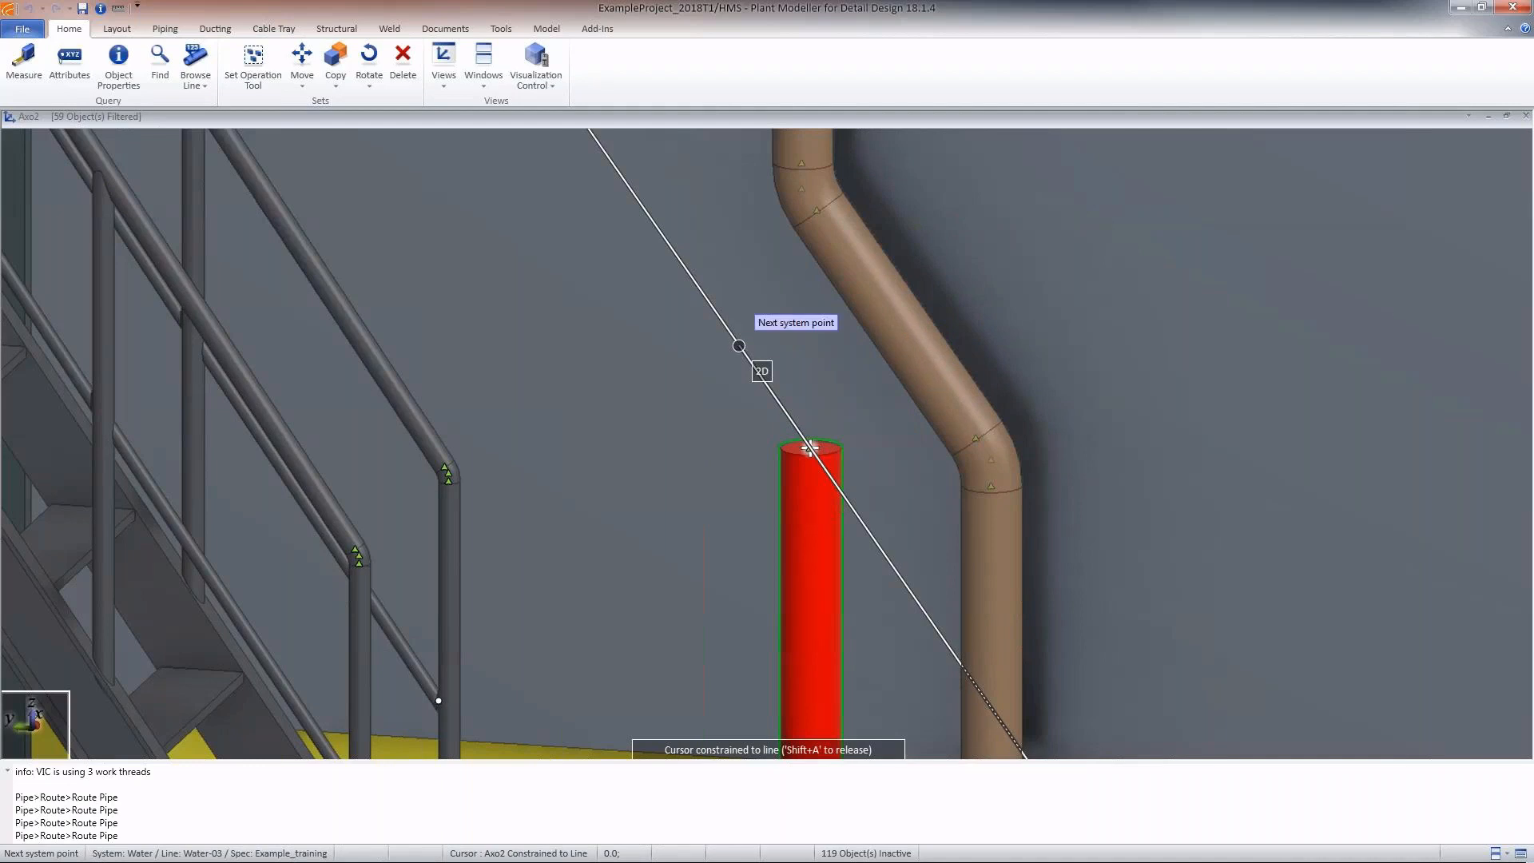
{"action": "key", "text": "y"}
{"action": "key", "text": "shift+End"}
{"action": "type", "text": "700+400"}
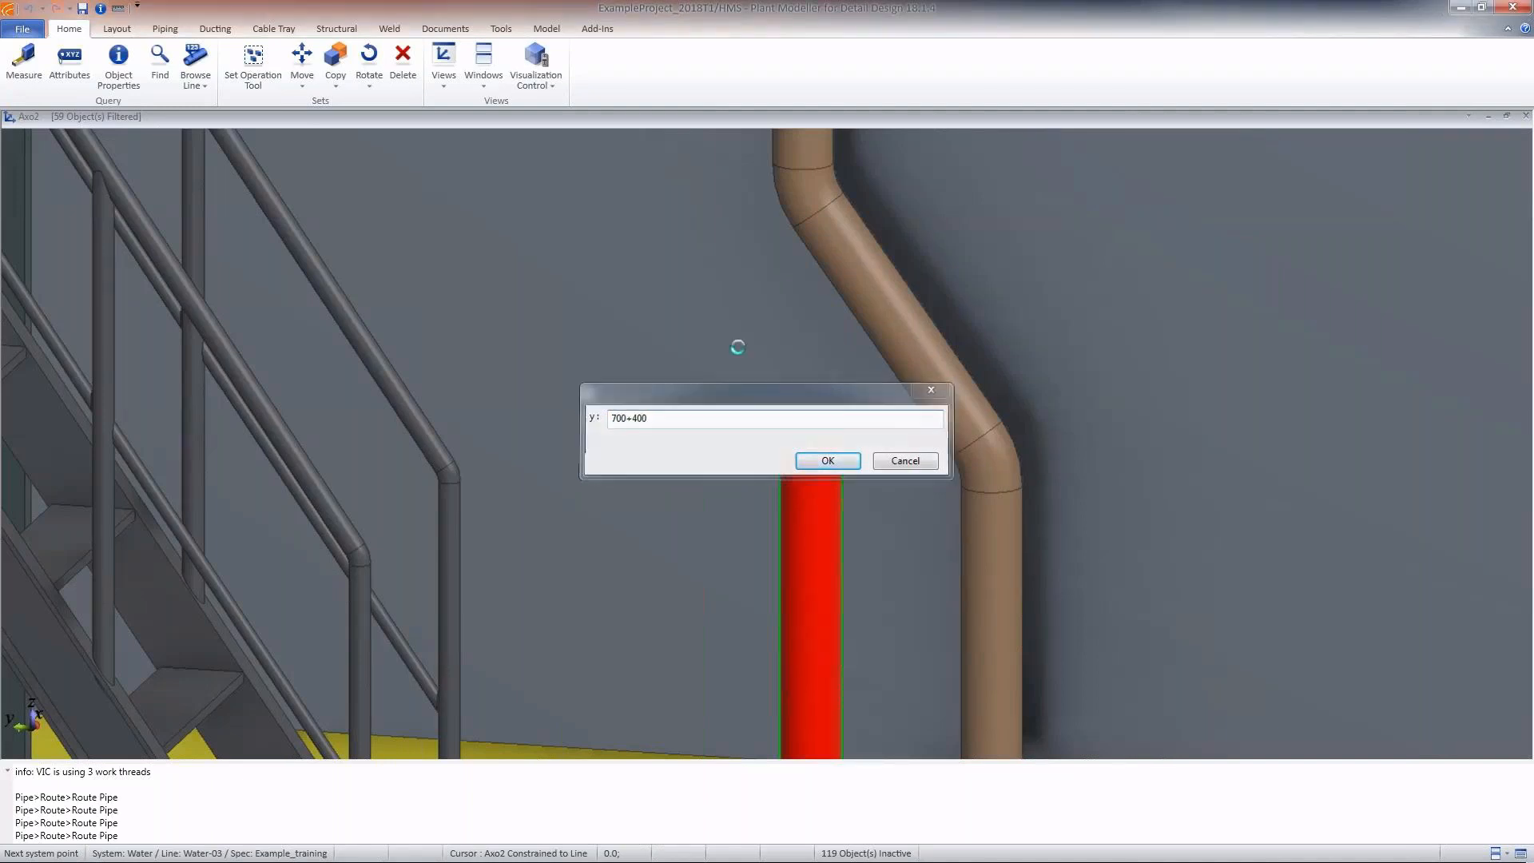
{"action": "key", "text": "Return"}
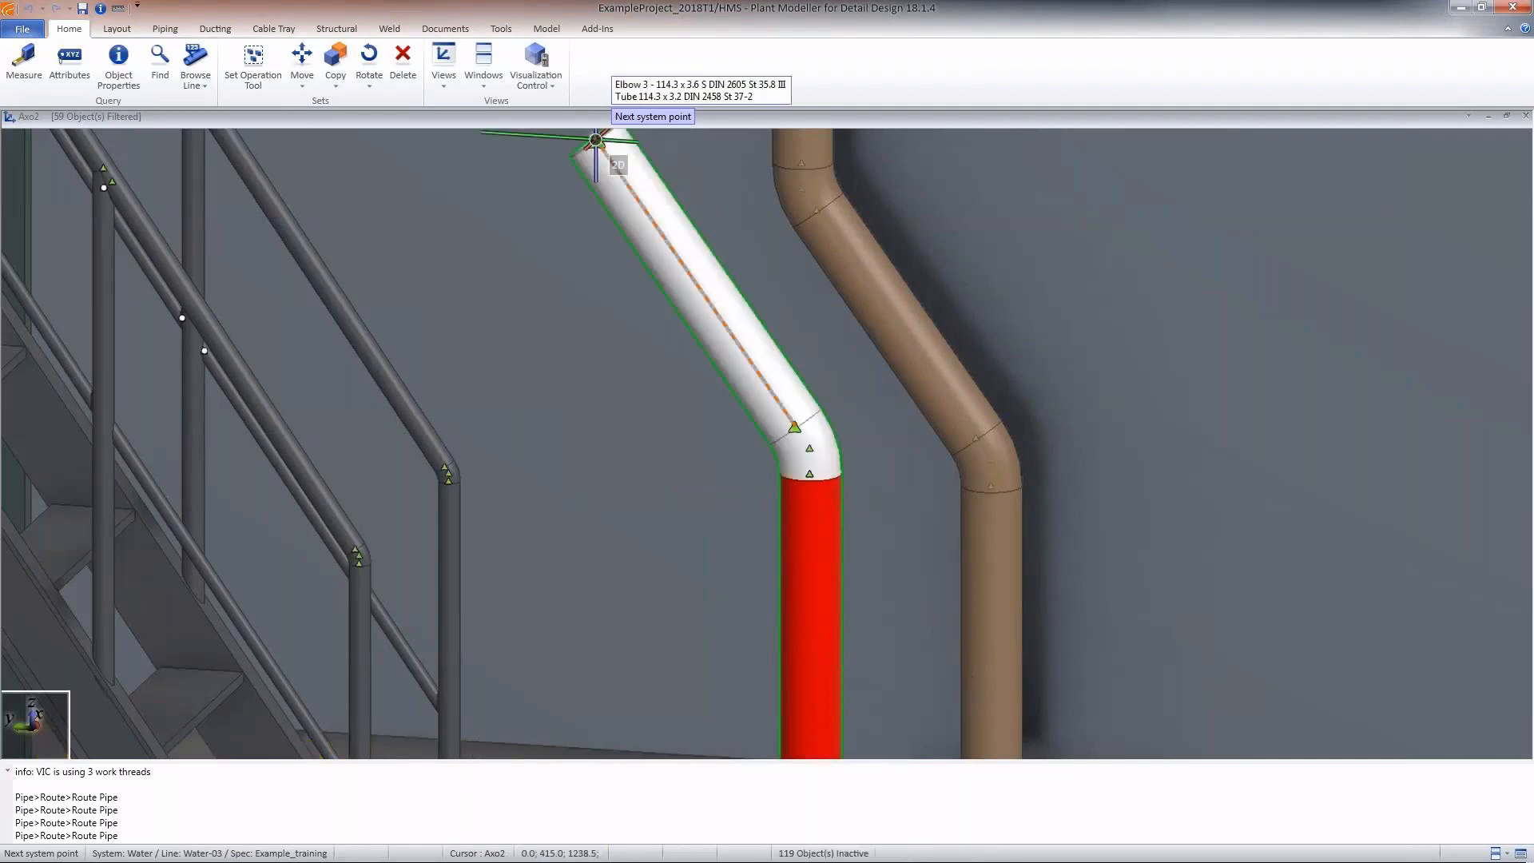
- Route the pipe vertically from the sloped section's upper end to the horizontal main pipe and accept the finished route
{"action": "scroll", "coordinate": [595, 140], "scroll_direction": "down", "scroll_amount": 3}
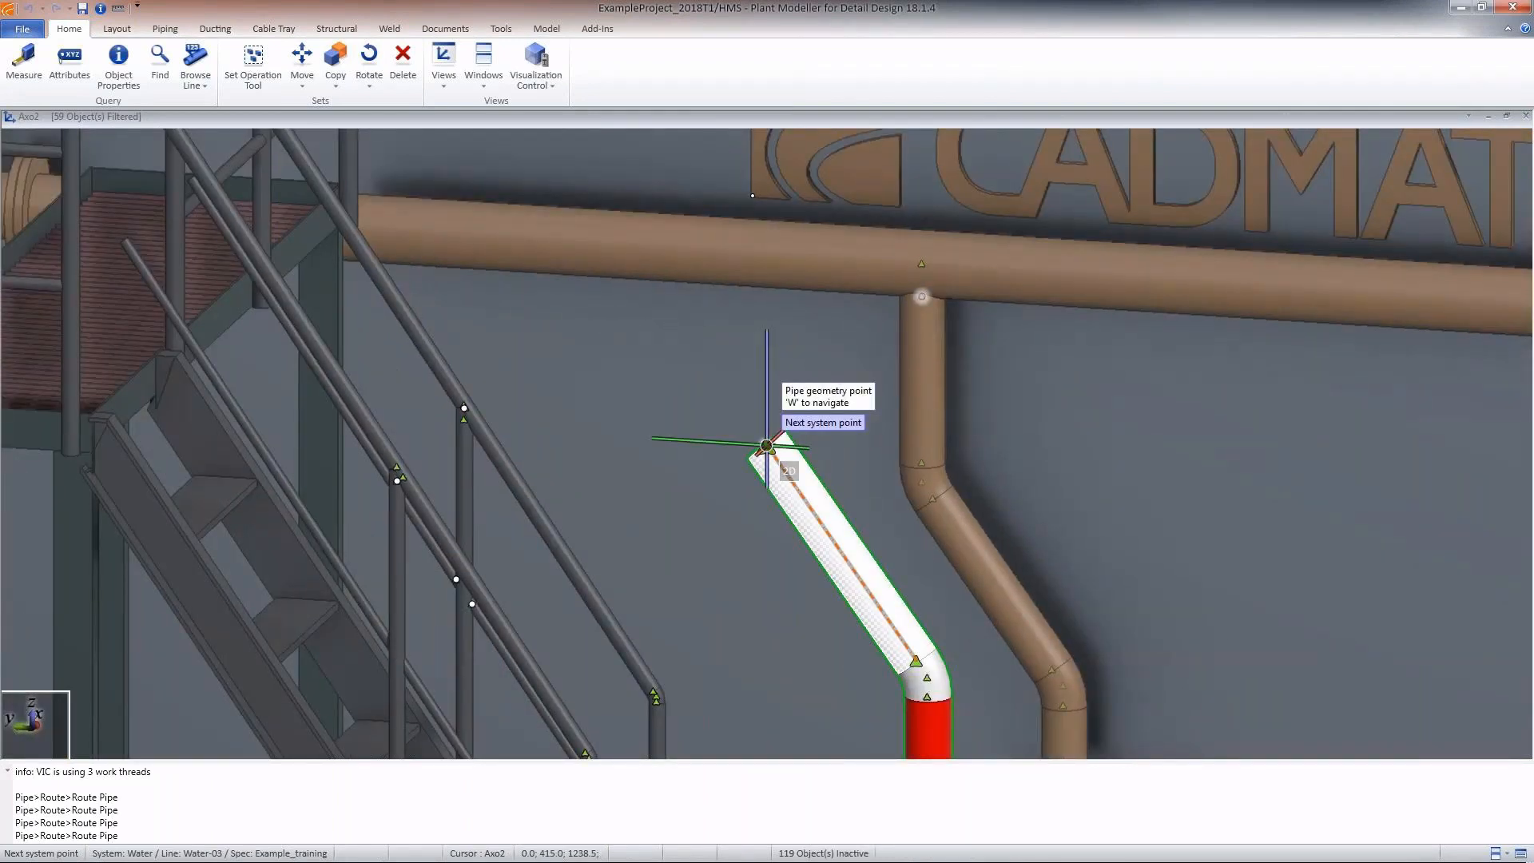
{"action": "left_click", "coordinate": [766, 445]}
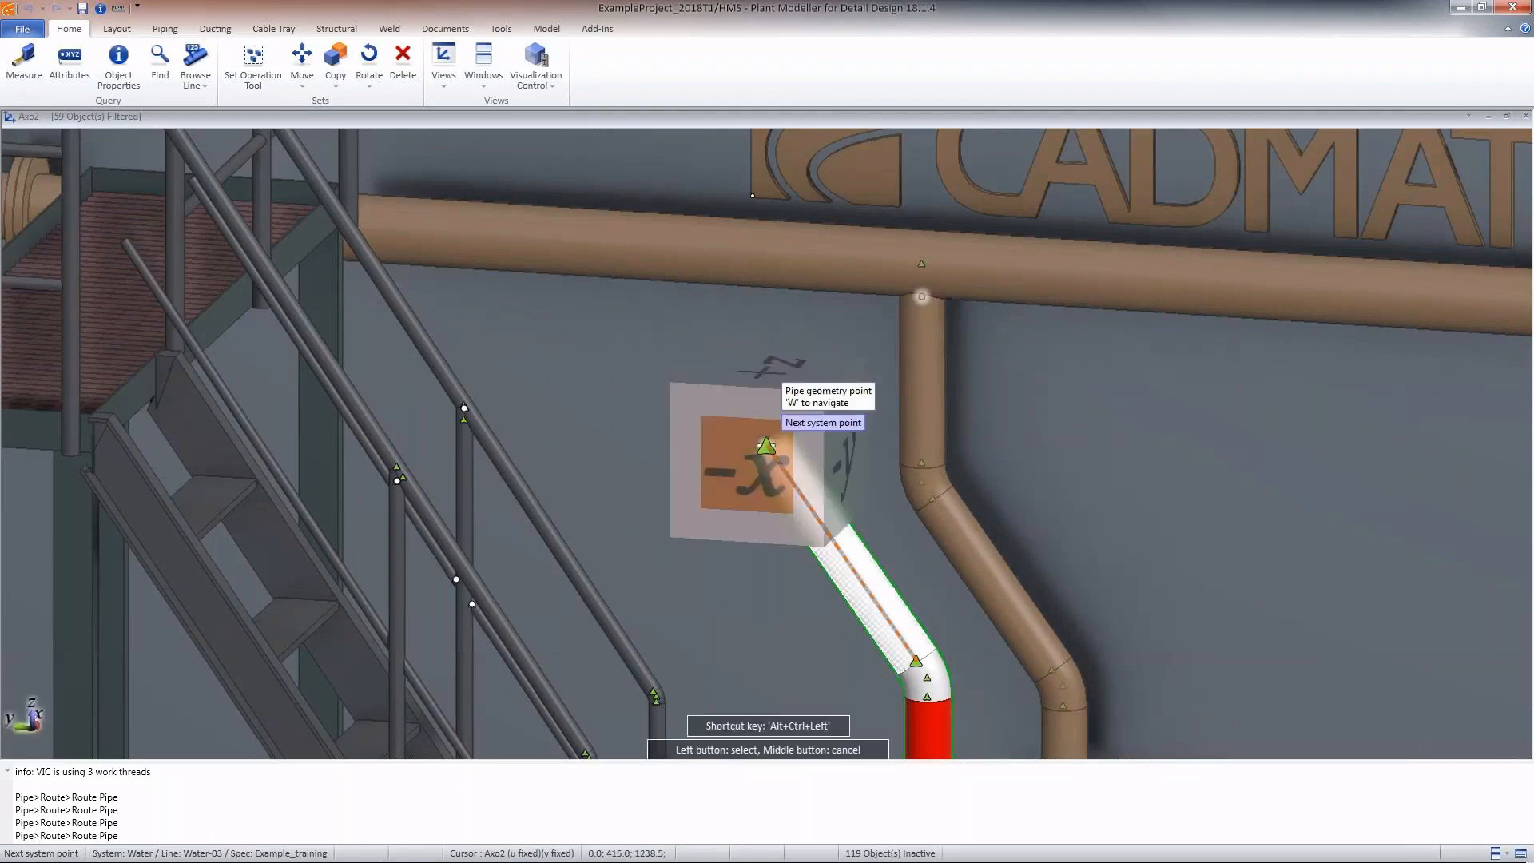
{"action": "left_click", "coordinate": [766, 445]}
{"action": "scroll", "coordinate": [766, 445], "scroll_direction": "up", "scroll_amount": 1}
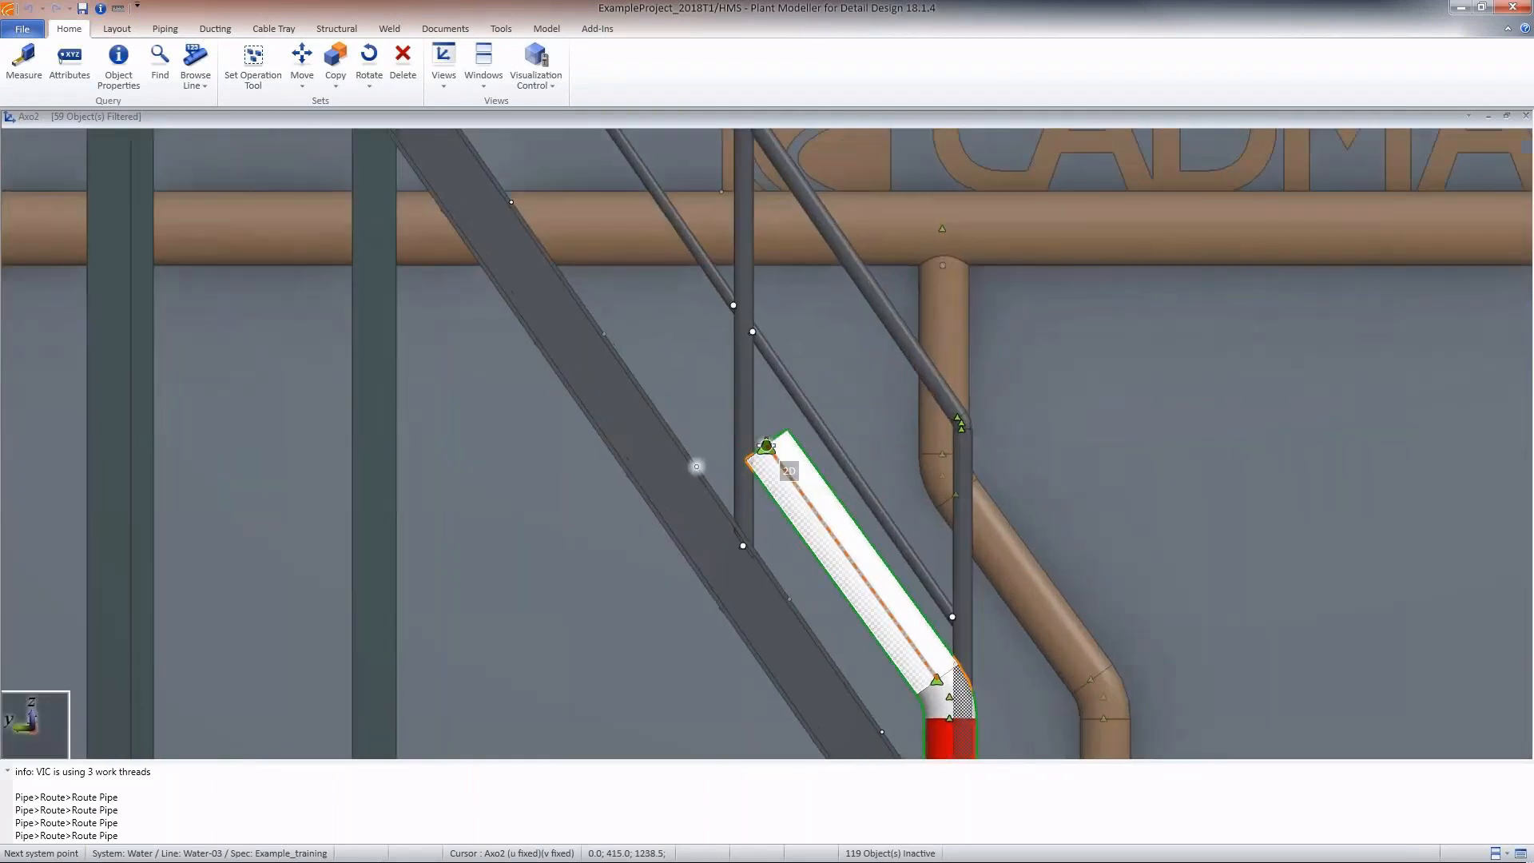
{"action": "scroll", "coordinate": [766, 446], "scroll_direction": "up", "scroll_amount": 3}
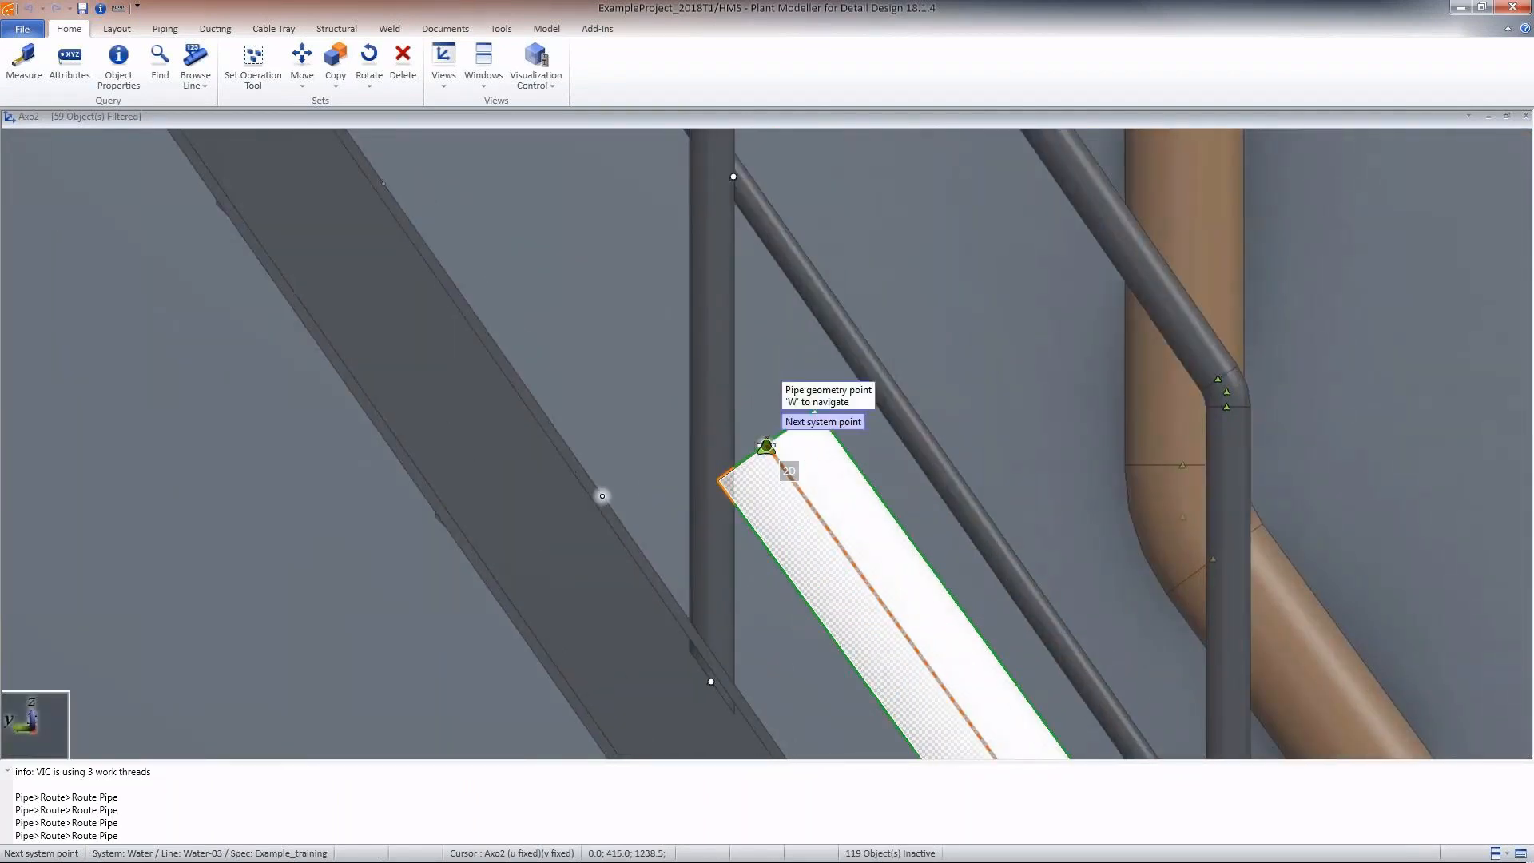
{"action": "key", "text": "v"}
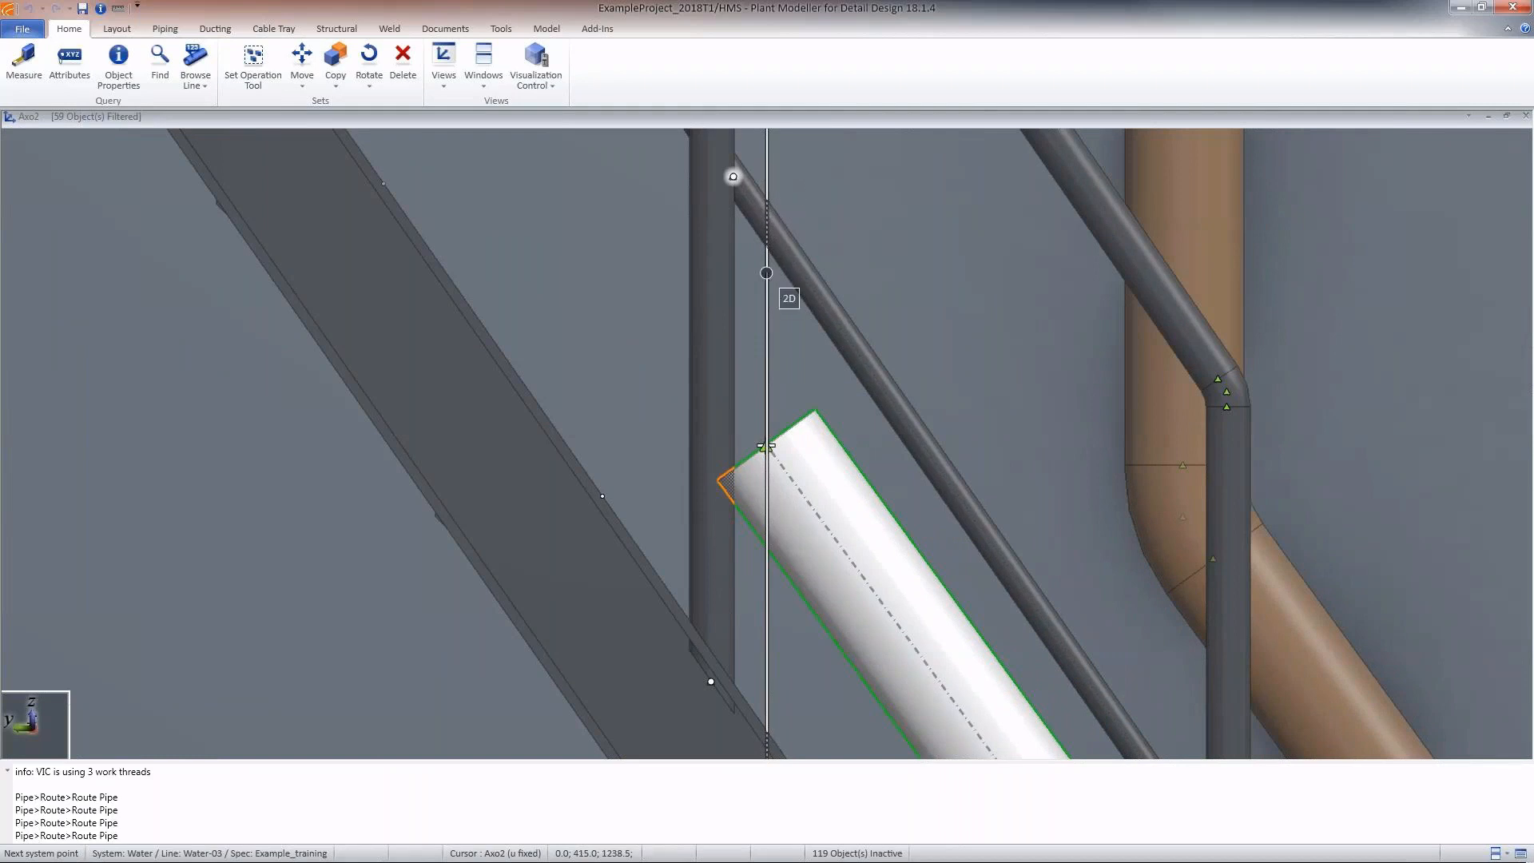
{"action": "scroll", "coordinate": [766, 445], "scroll_direction": "down", "scroll_amount": 3}
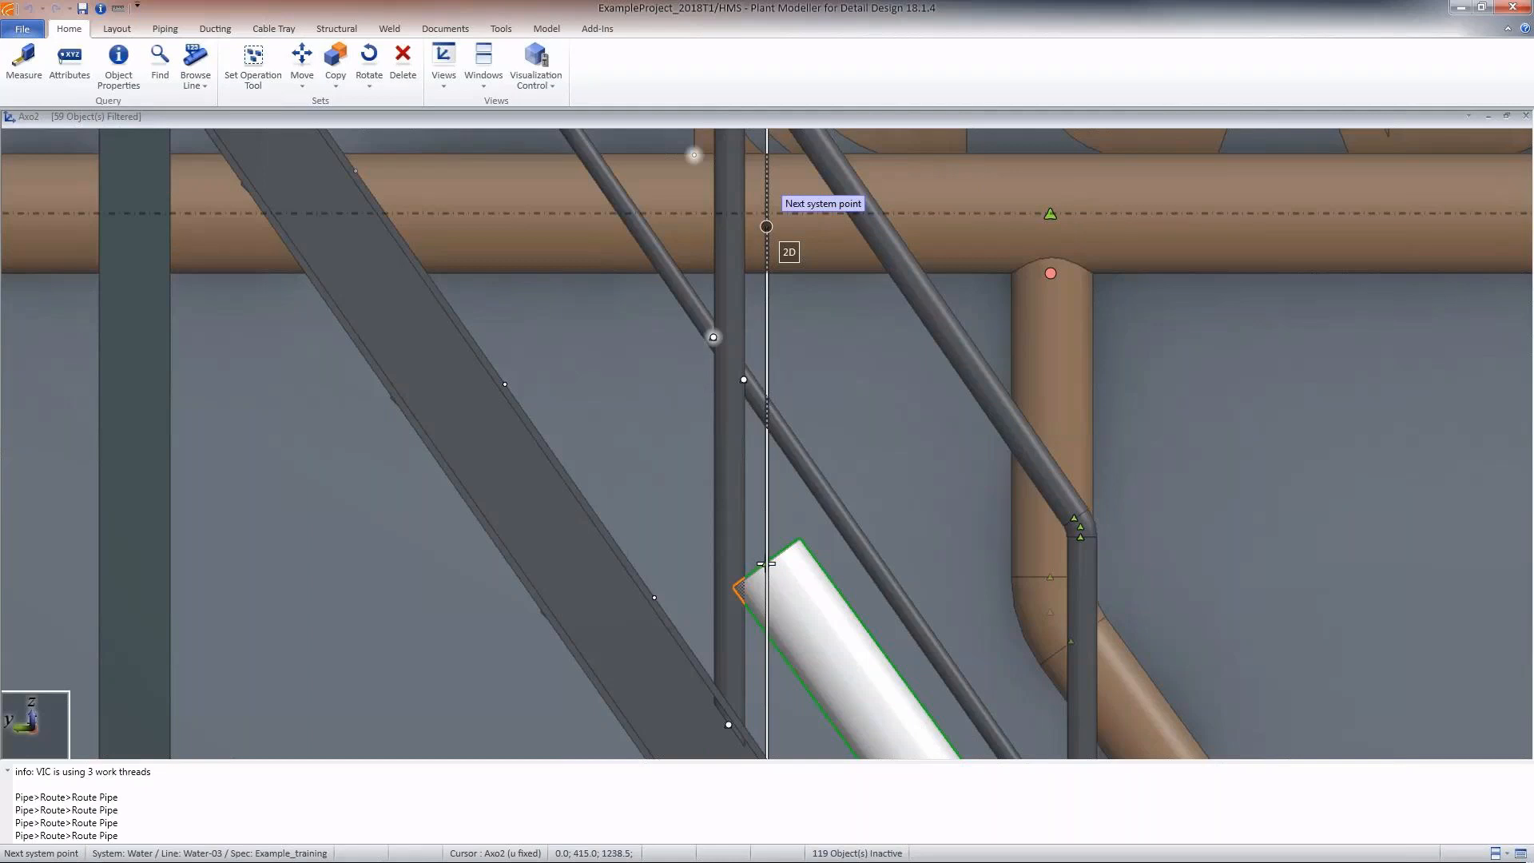
{"action": "right_click", "coordinate": [764, 563]}
{"action": "left_click", "coordinate": [845, 309]}
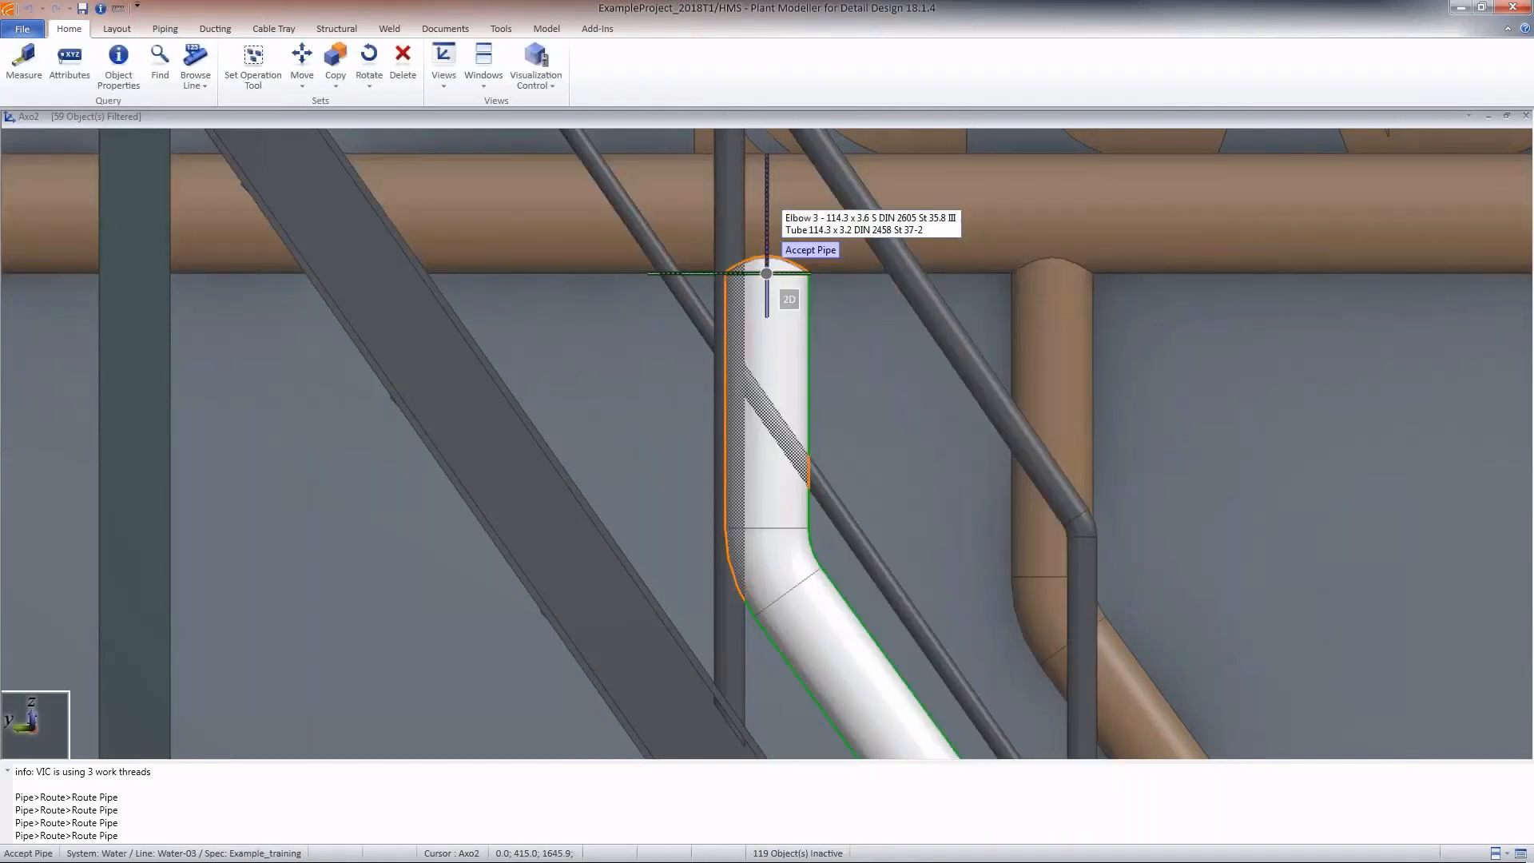
{"action": "left_click", "coordinate": [766, 273]}
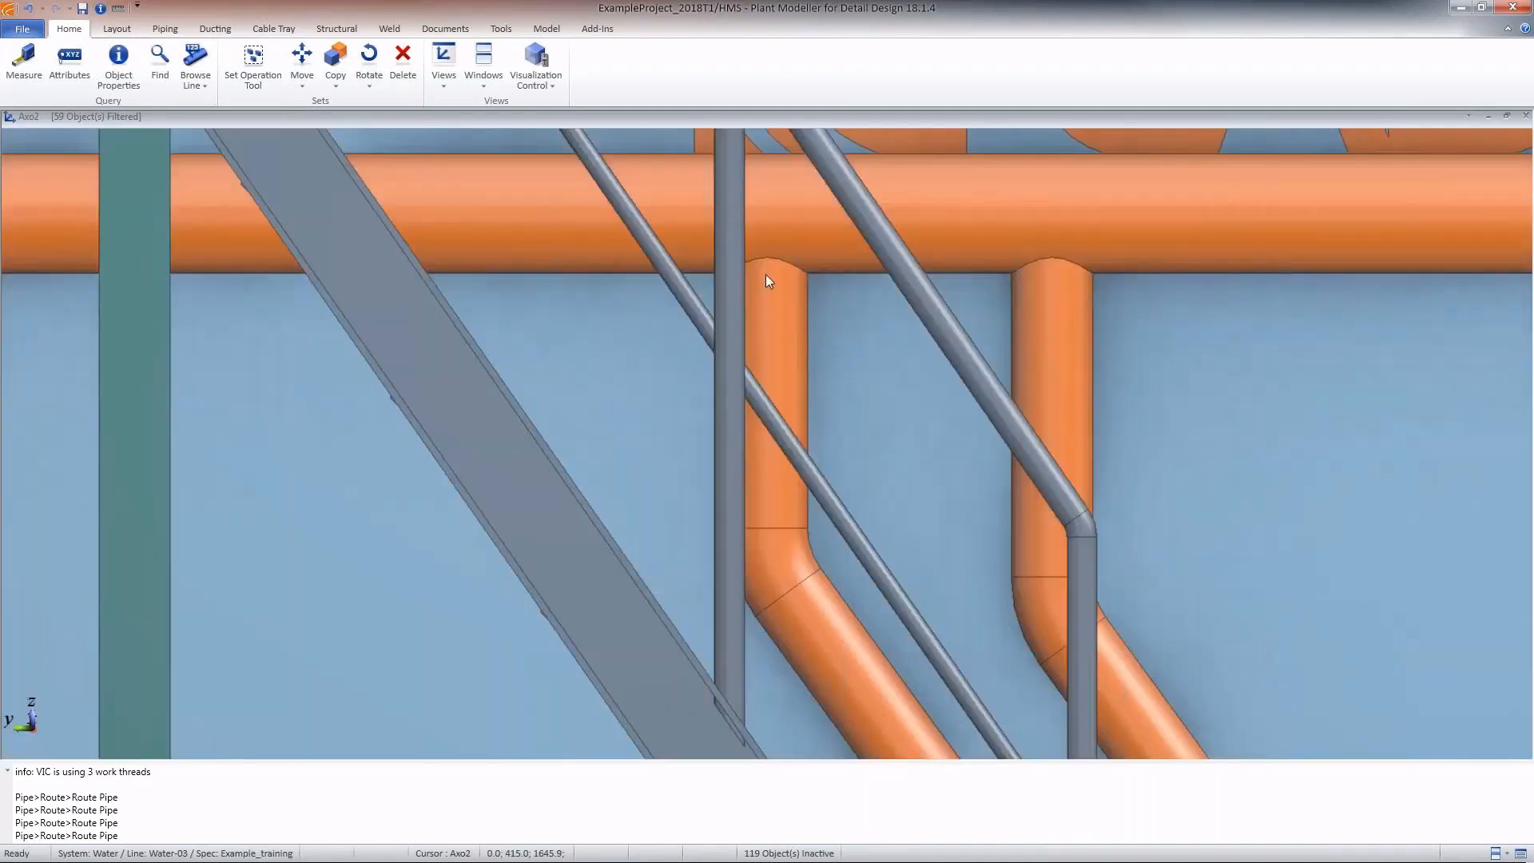
{"action": "scroll", "coordinate": [777, 477], "scroll_direction": "down", "scroll_amount": 3}
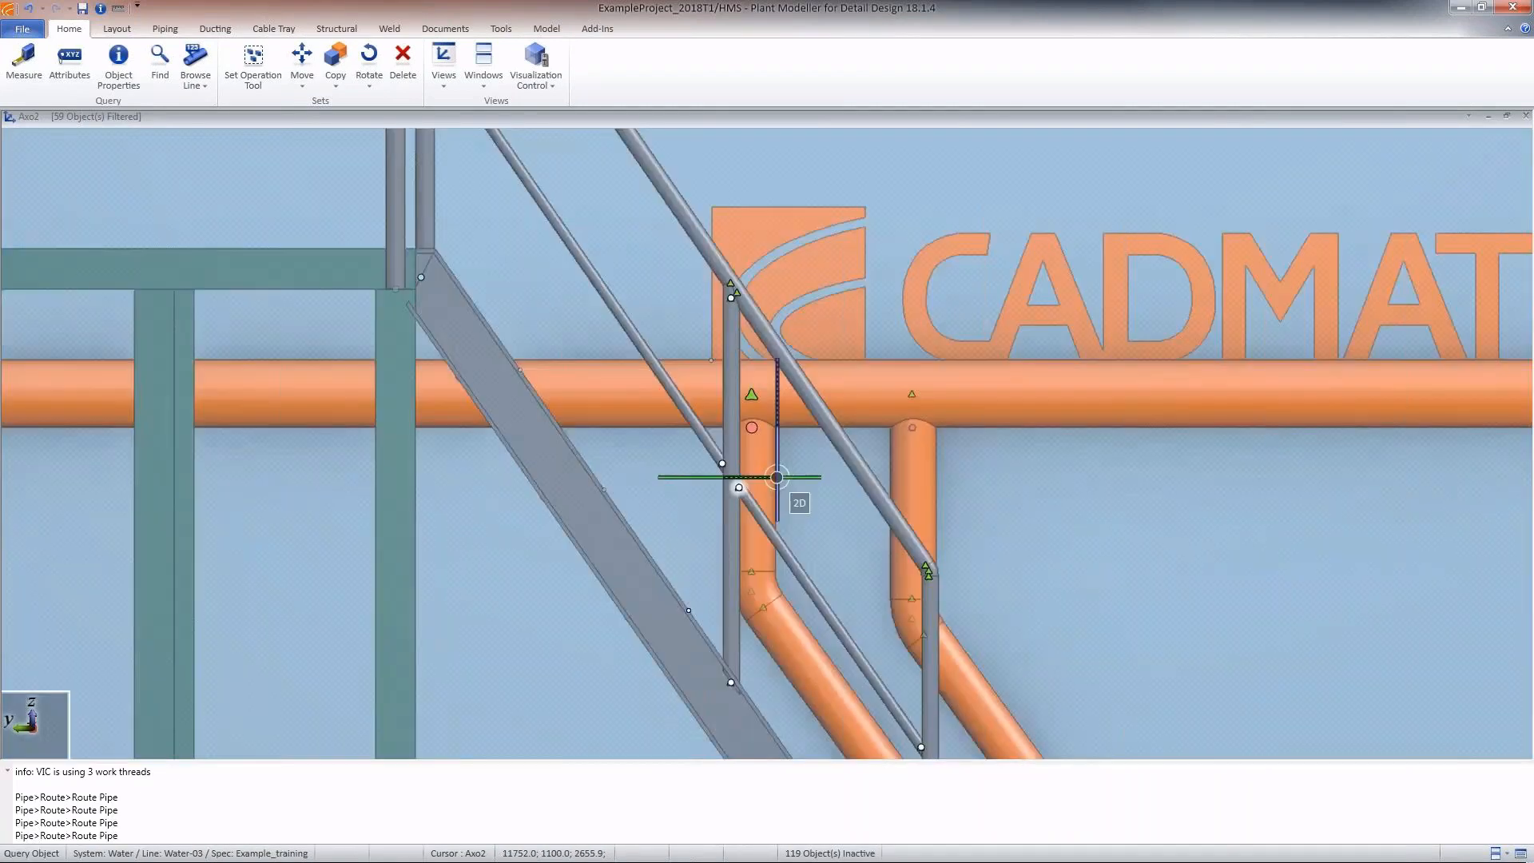
{"action": "scroll", "coordinate": [777, 477], "scroll_direction": "down", "scroll_amount": 3}
{"action": "scroll", "coordinate": [1042, 539], "scroll_direction": "down", "scroll_amount": 1}
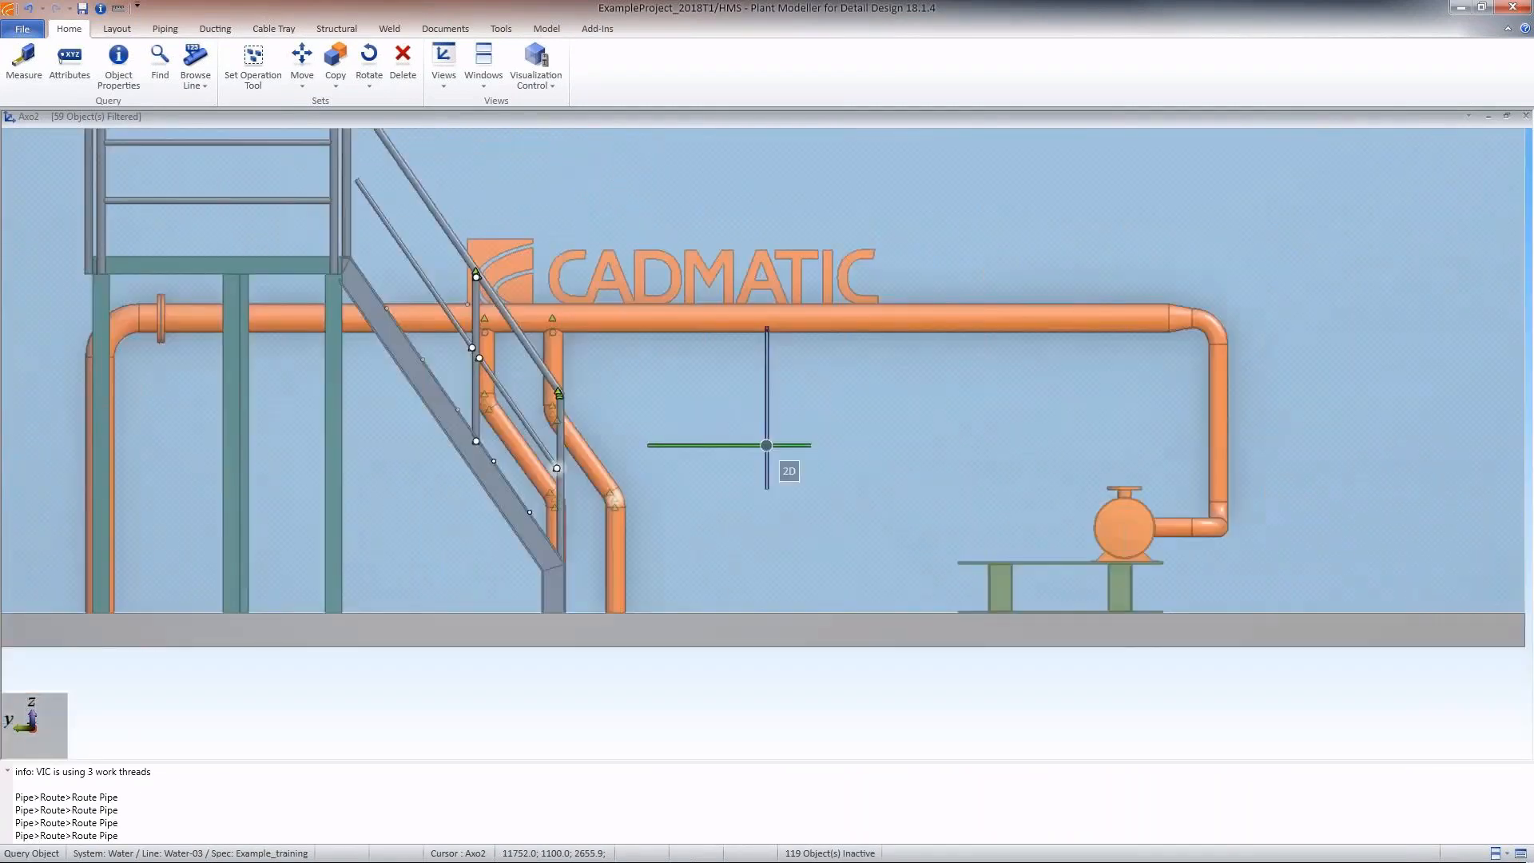
{"action": "key", "text": "Escape"}
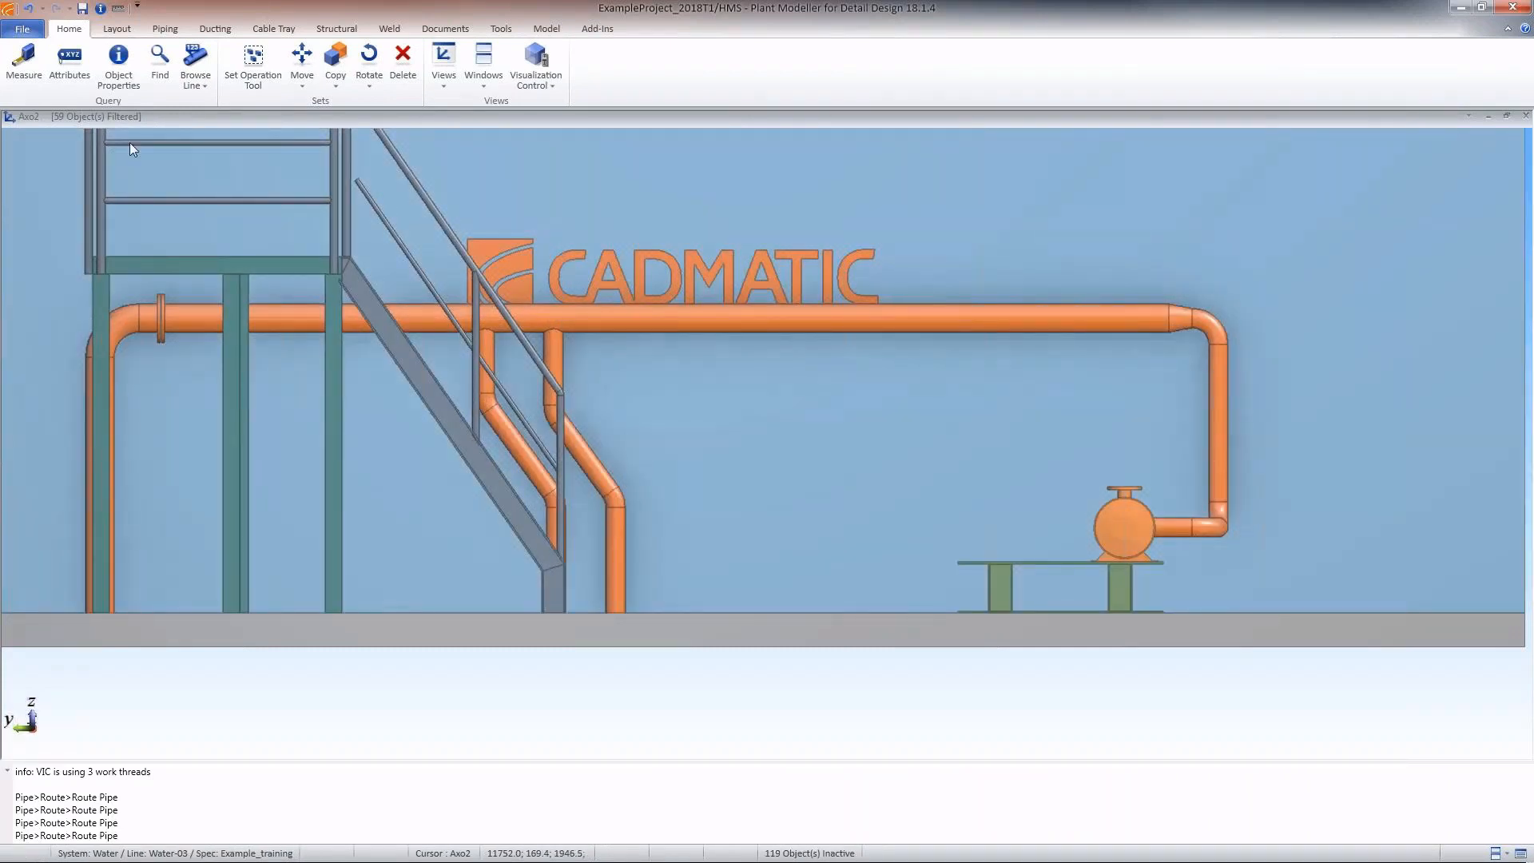
- Open the User Interface settings and examine the cursor movement and assistance geometry options
{"action": "left_click", "coordinate": [23, 29]}
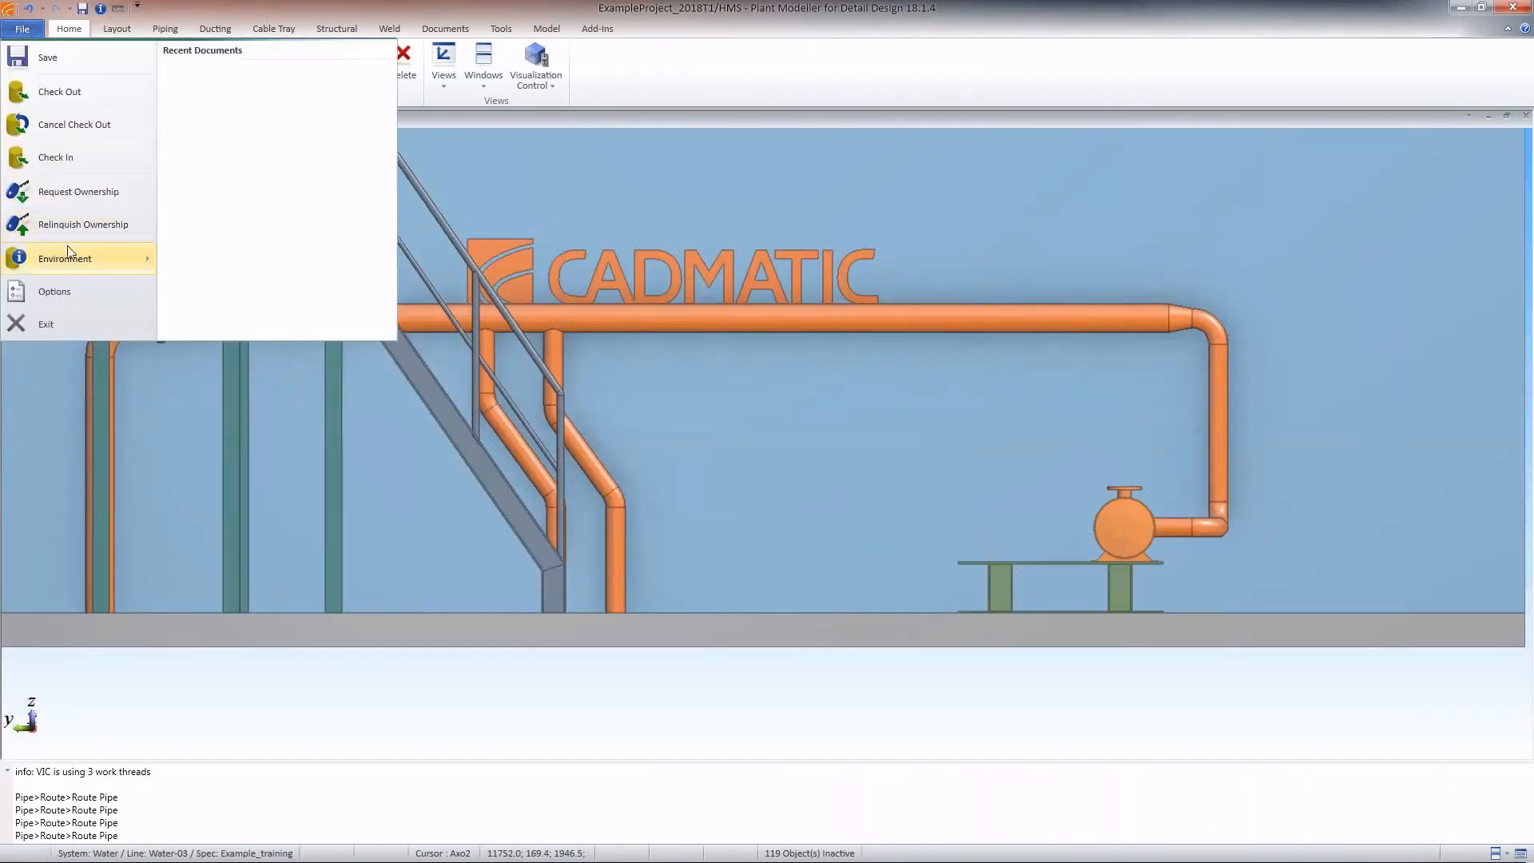
{"action": "left_click", "coordinate": [56, 292]}
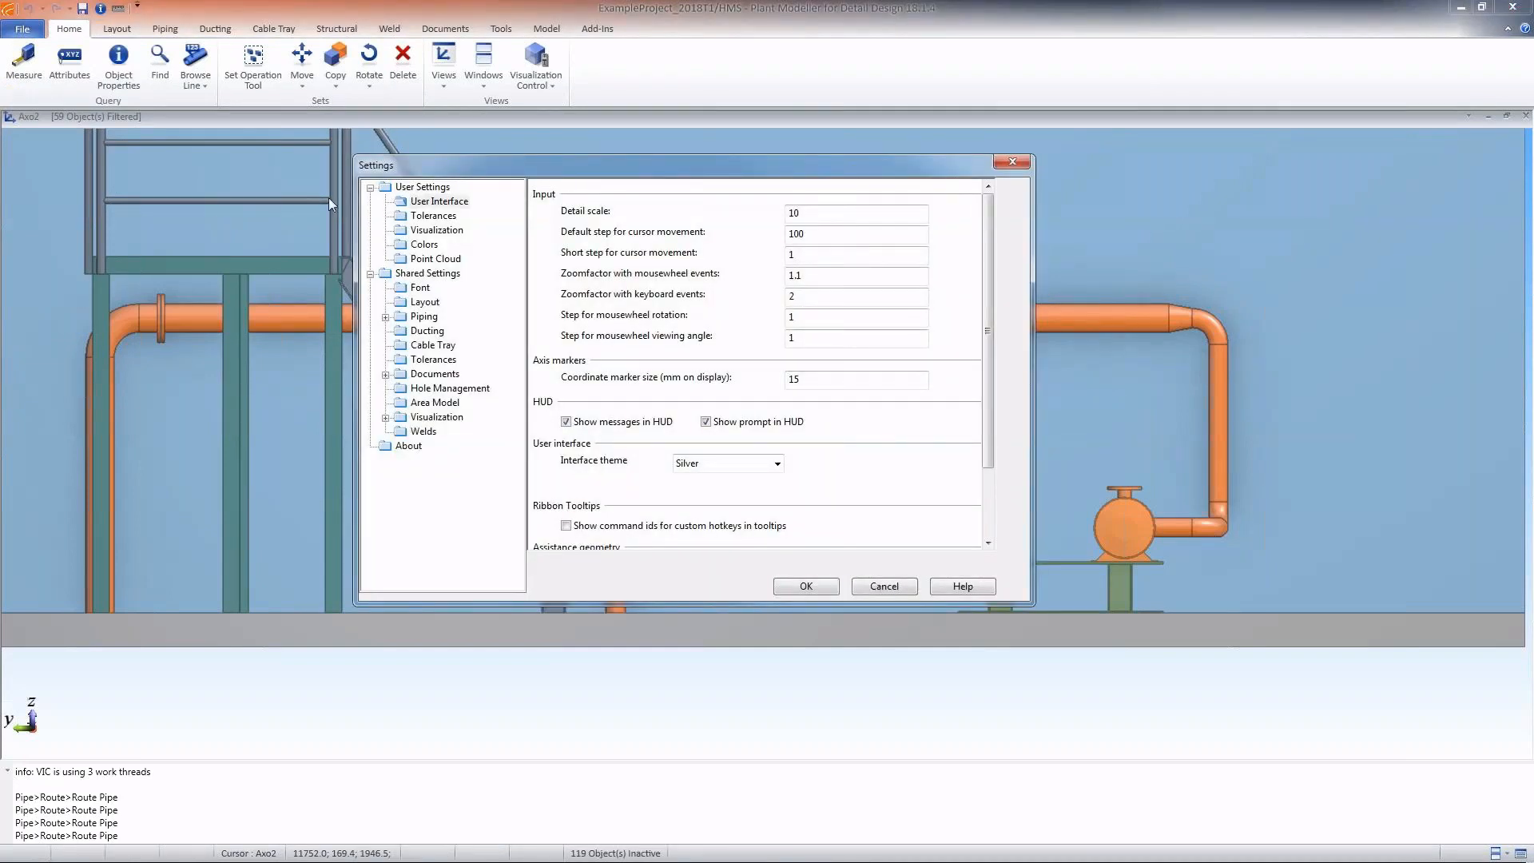
{"action": "left_click", "coordinate": [439, 204]}
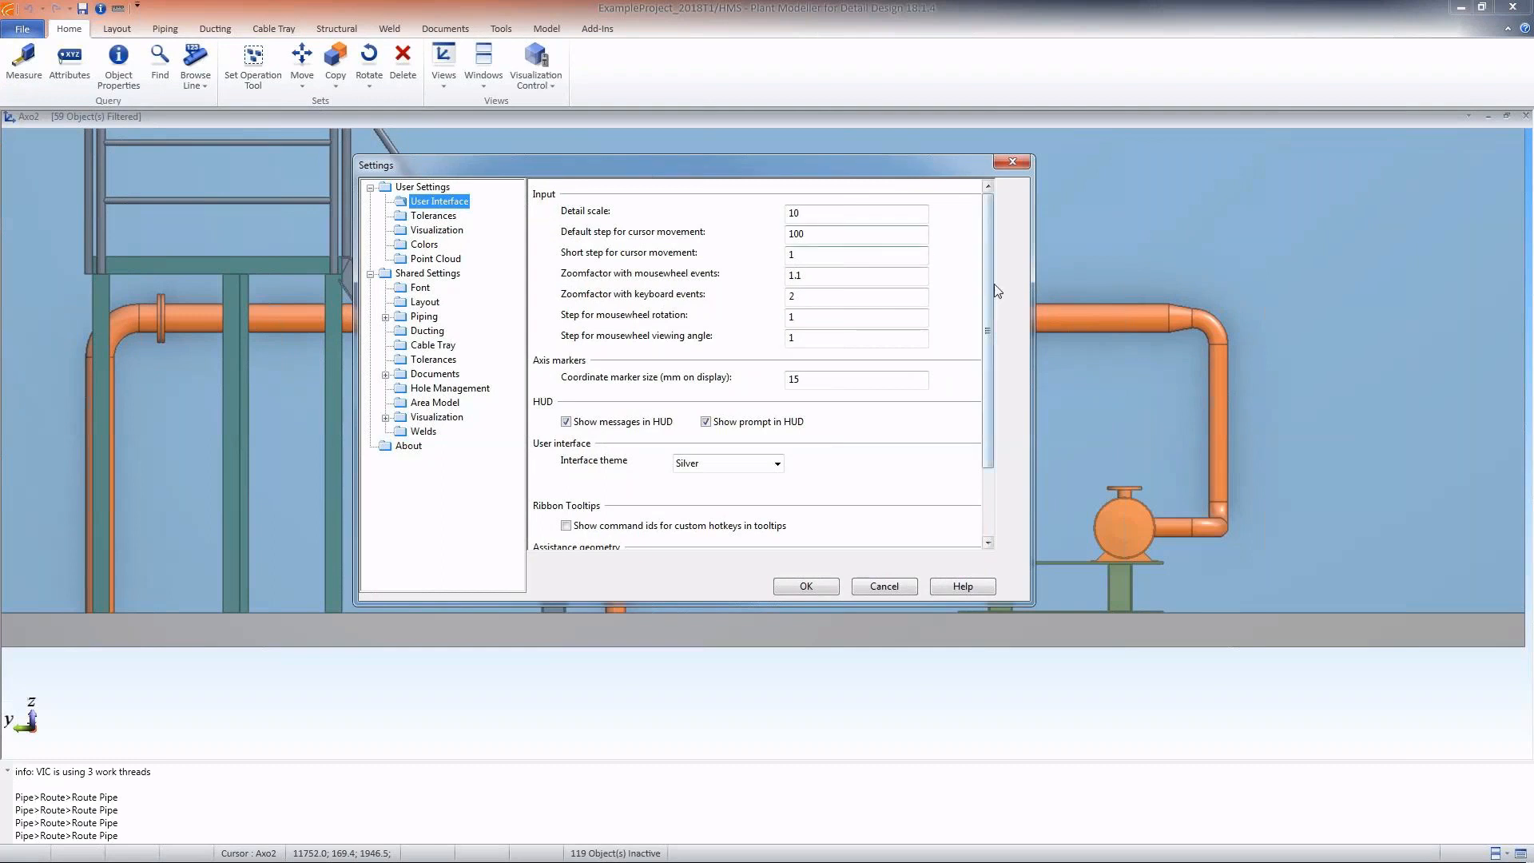
{"action": "left_click_drag", "start_coordinate": [992, 290], "coordinate": [994, 411]}
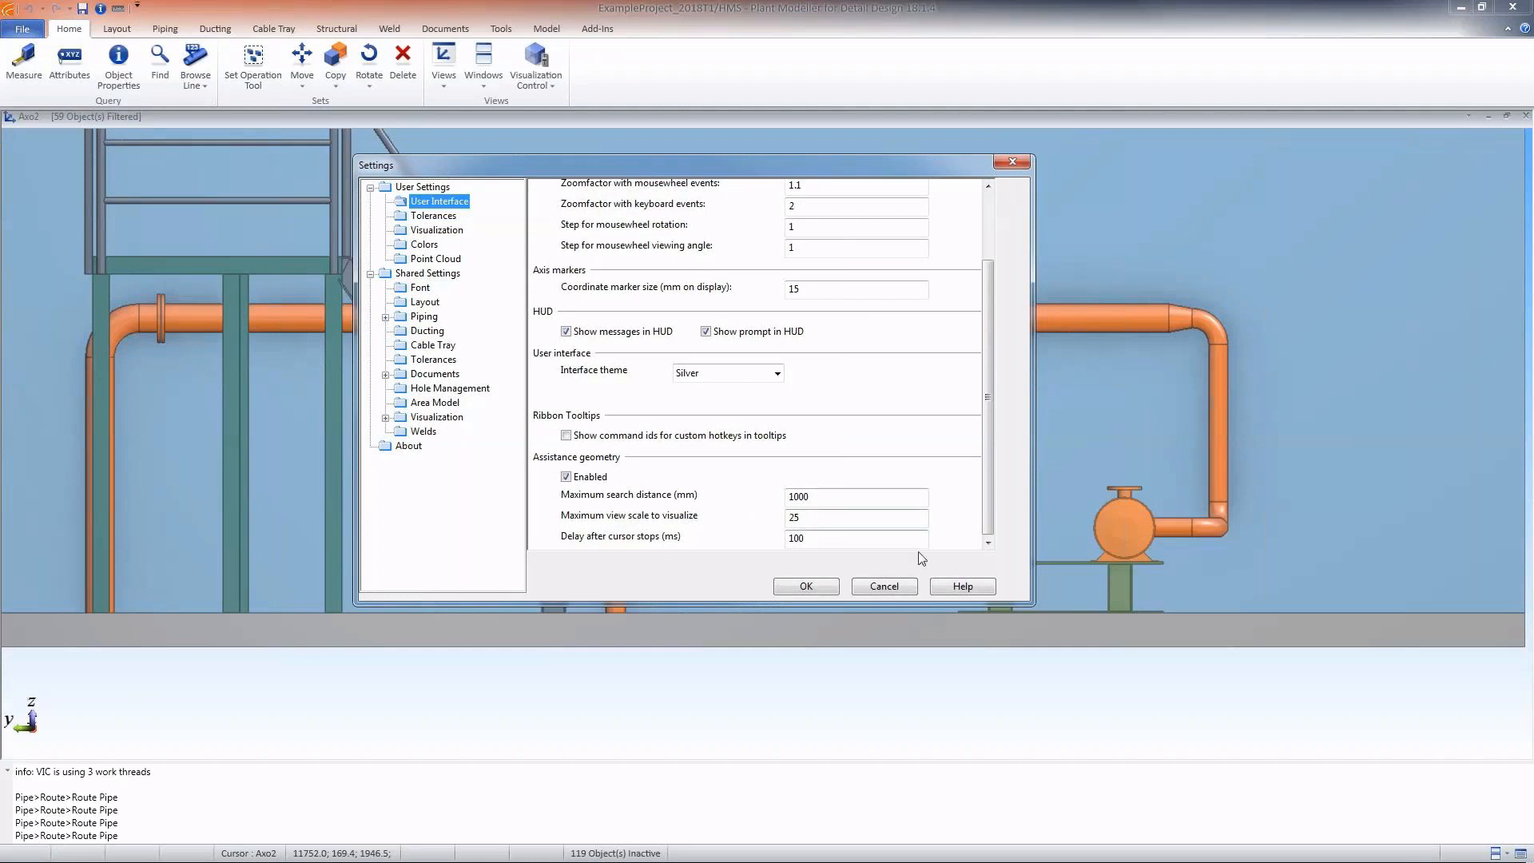
- Open the help page for the user settings, maximize it and read through the descriptions of the interface options
{"action": "left_click", "coordinate": [966, 588]}
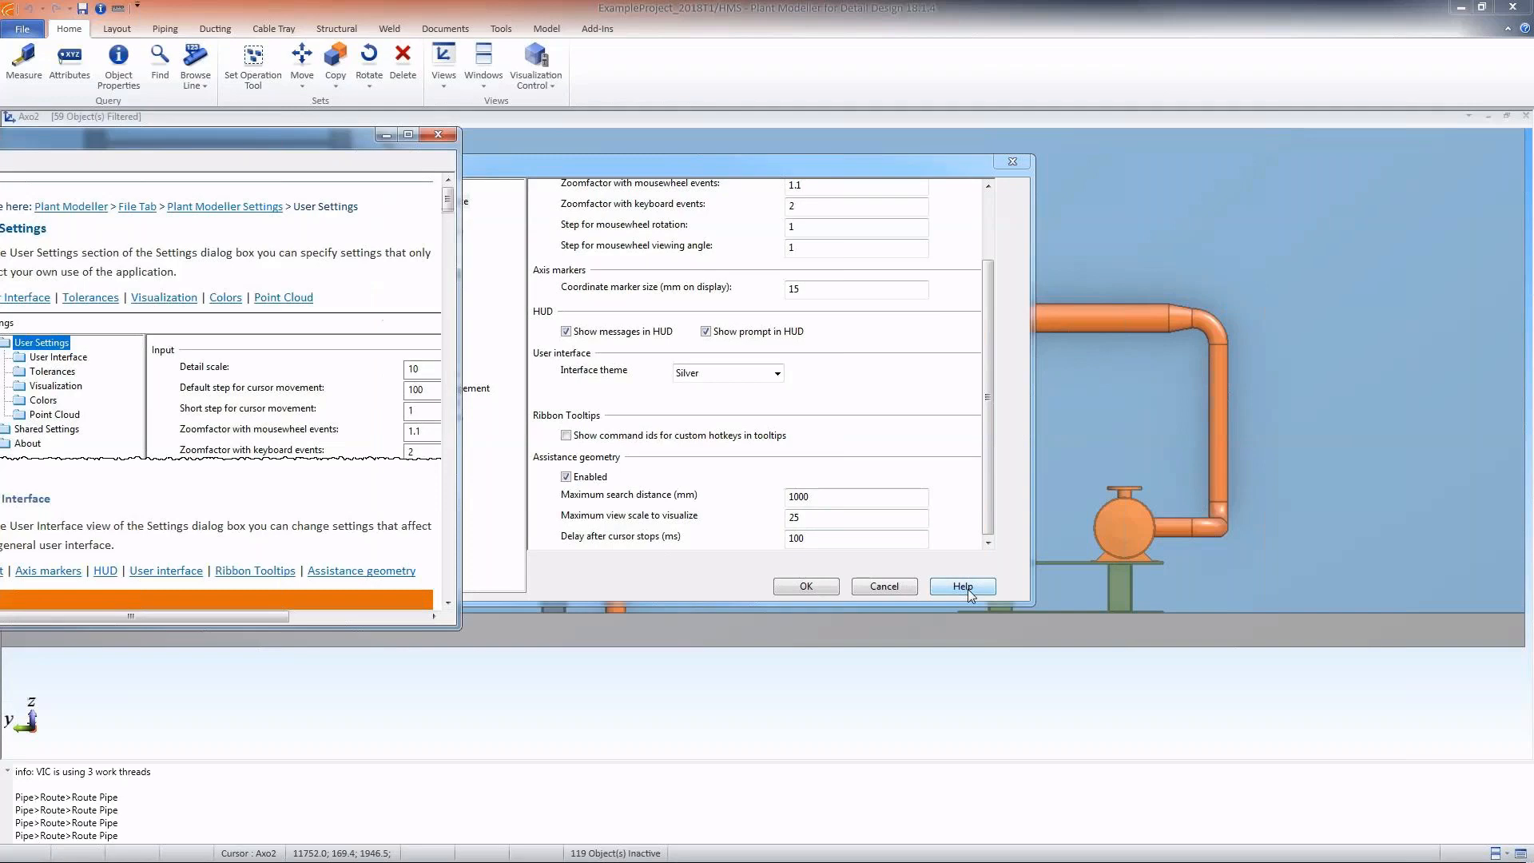
{"action": "left_click", "coordinate": [409, 135]}
{"action": "left_click", "coordinate": [1527, 155]}
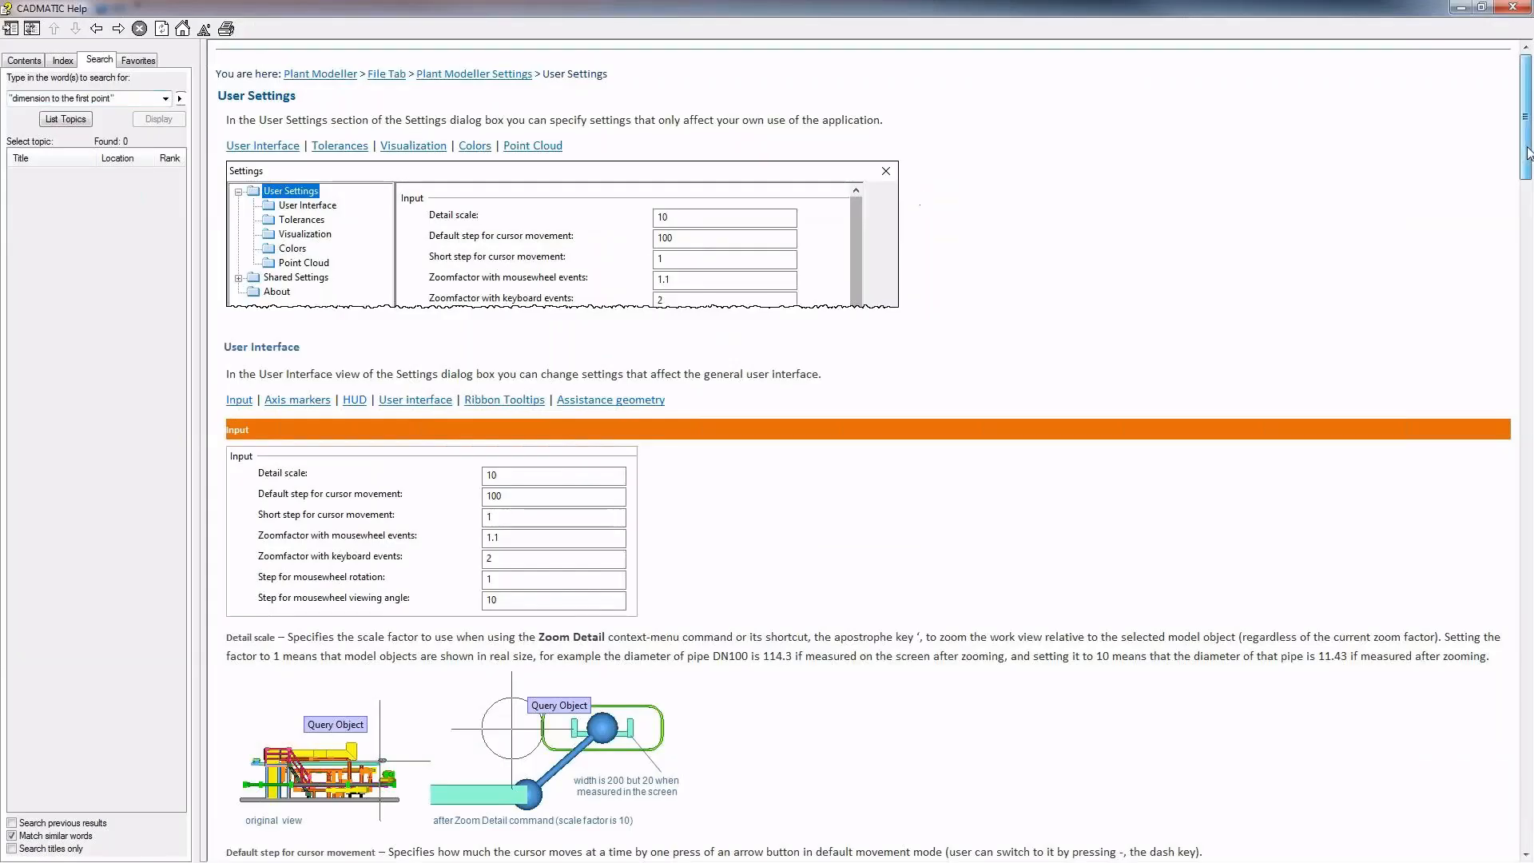
{"action": "left_click_drag", "start_coordinate": [1528, 154], "coordinate": [1514, 432]}
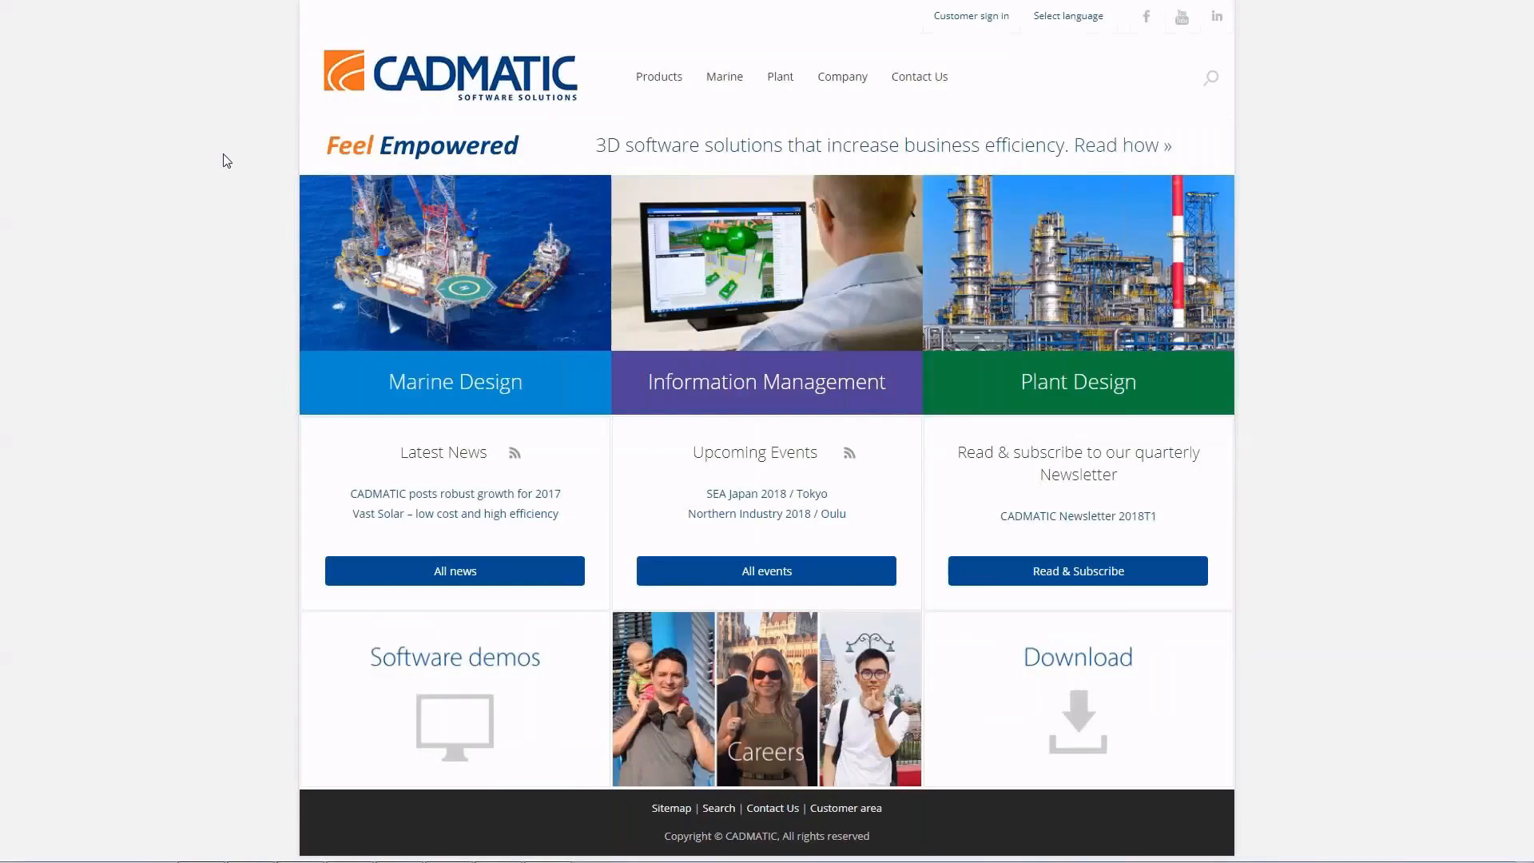
- On the CADMATIC website, open the 2018T1 release highlights and read through the page
{"action": "mouse_move", "coordinate": [655, 78]}
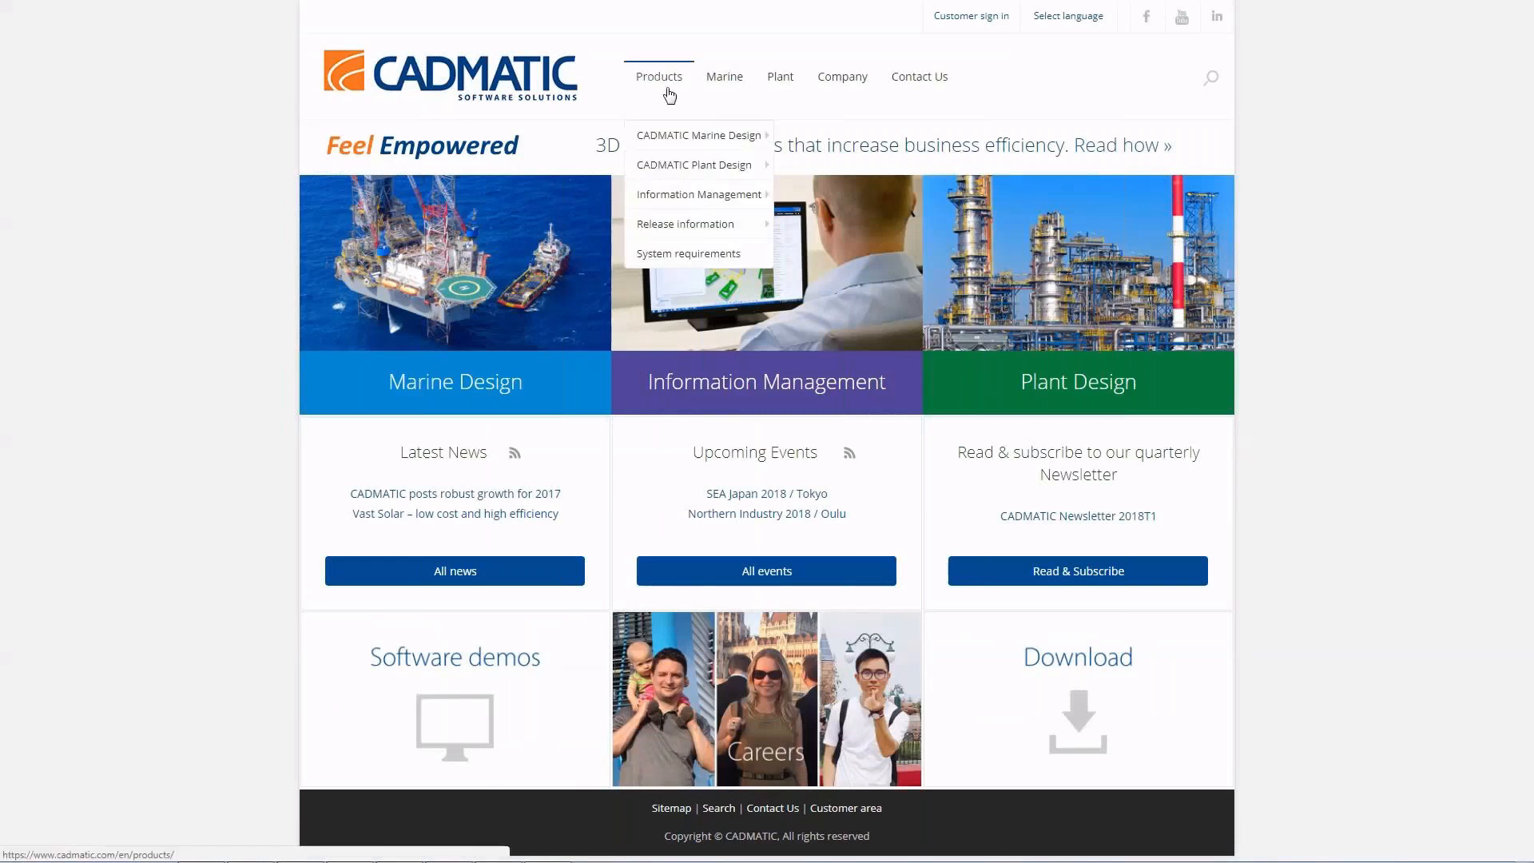
{"action": "mouse_move", "coordinate": [746, 225]}
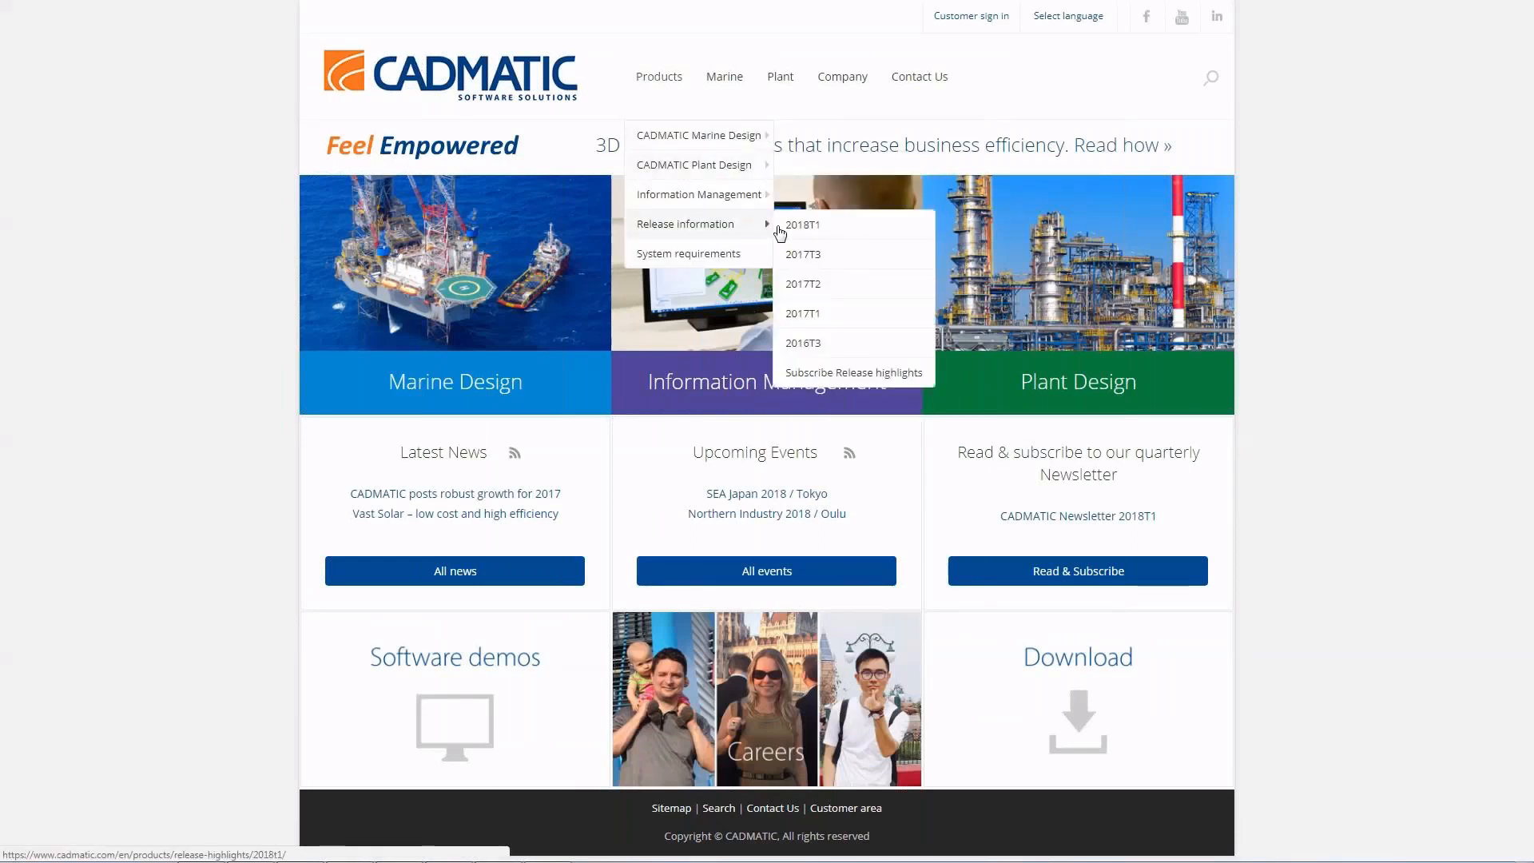
{"action": "left_click", "coordinate": [853, 230]}
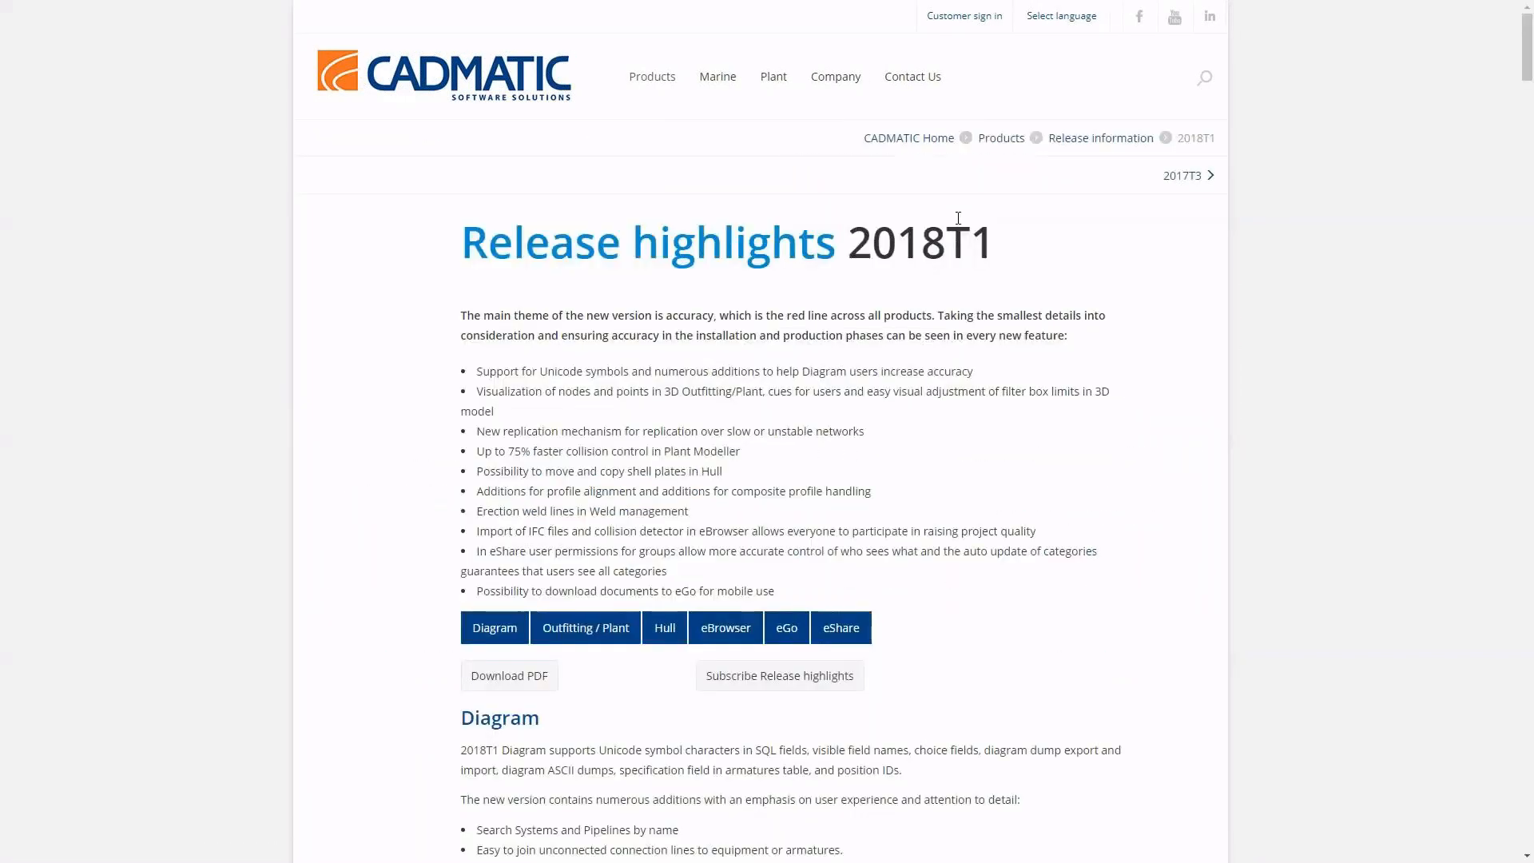
{"action": "scroll", "coordinate": [1528, 52], "scroll_direction": "down", "scroll_amount": 1}
{"action": "left_click_drag", "start_coordinate": [1530, 52], "coordinate": [1529, 813]}
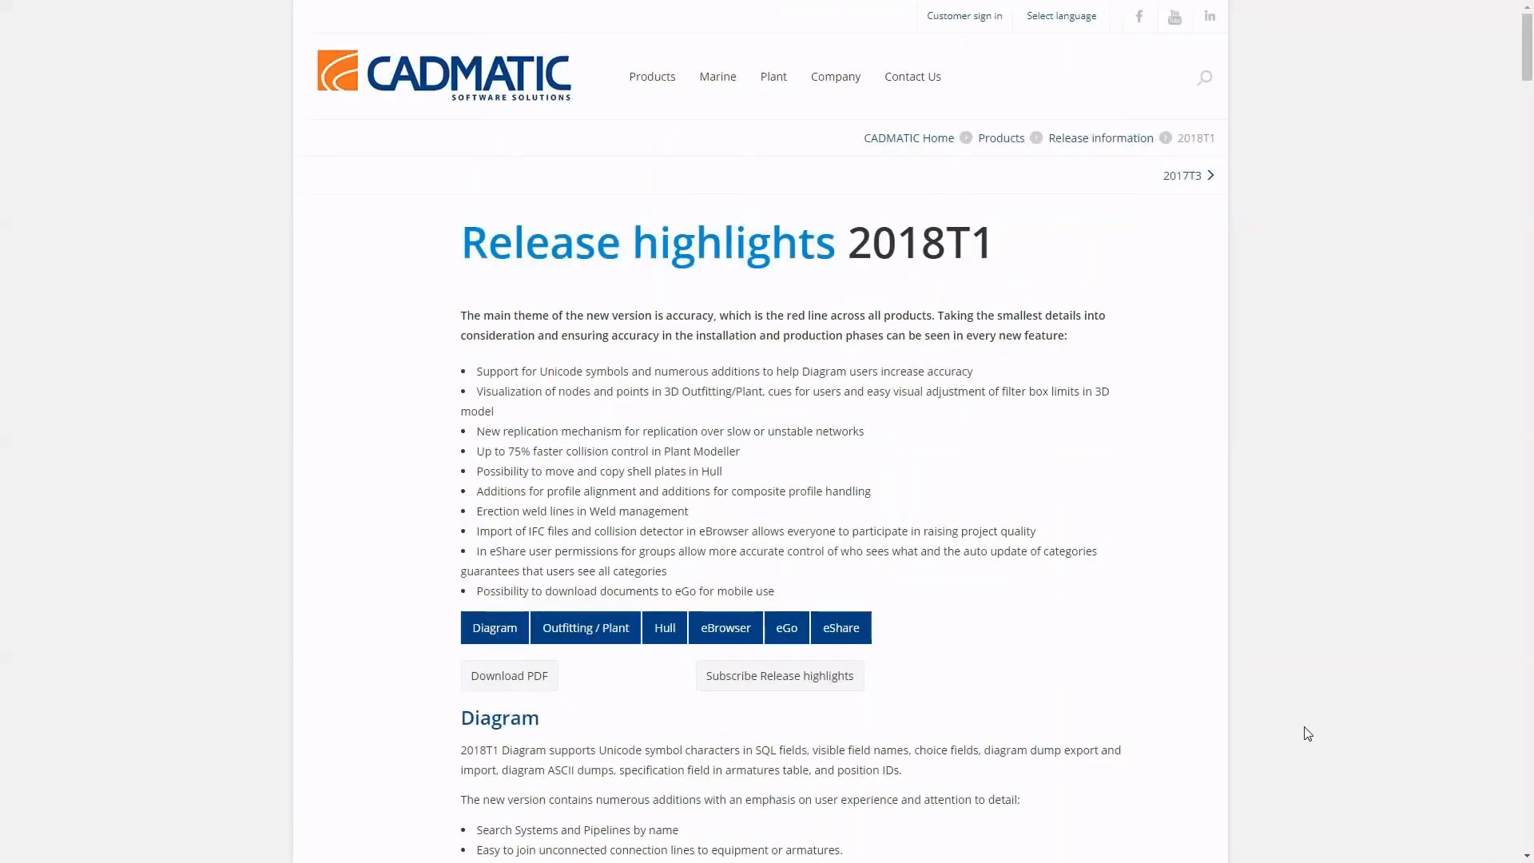
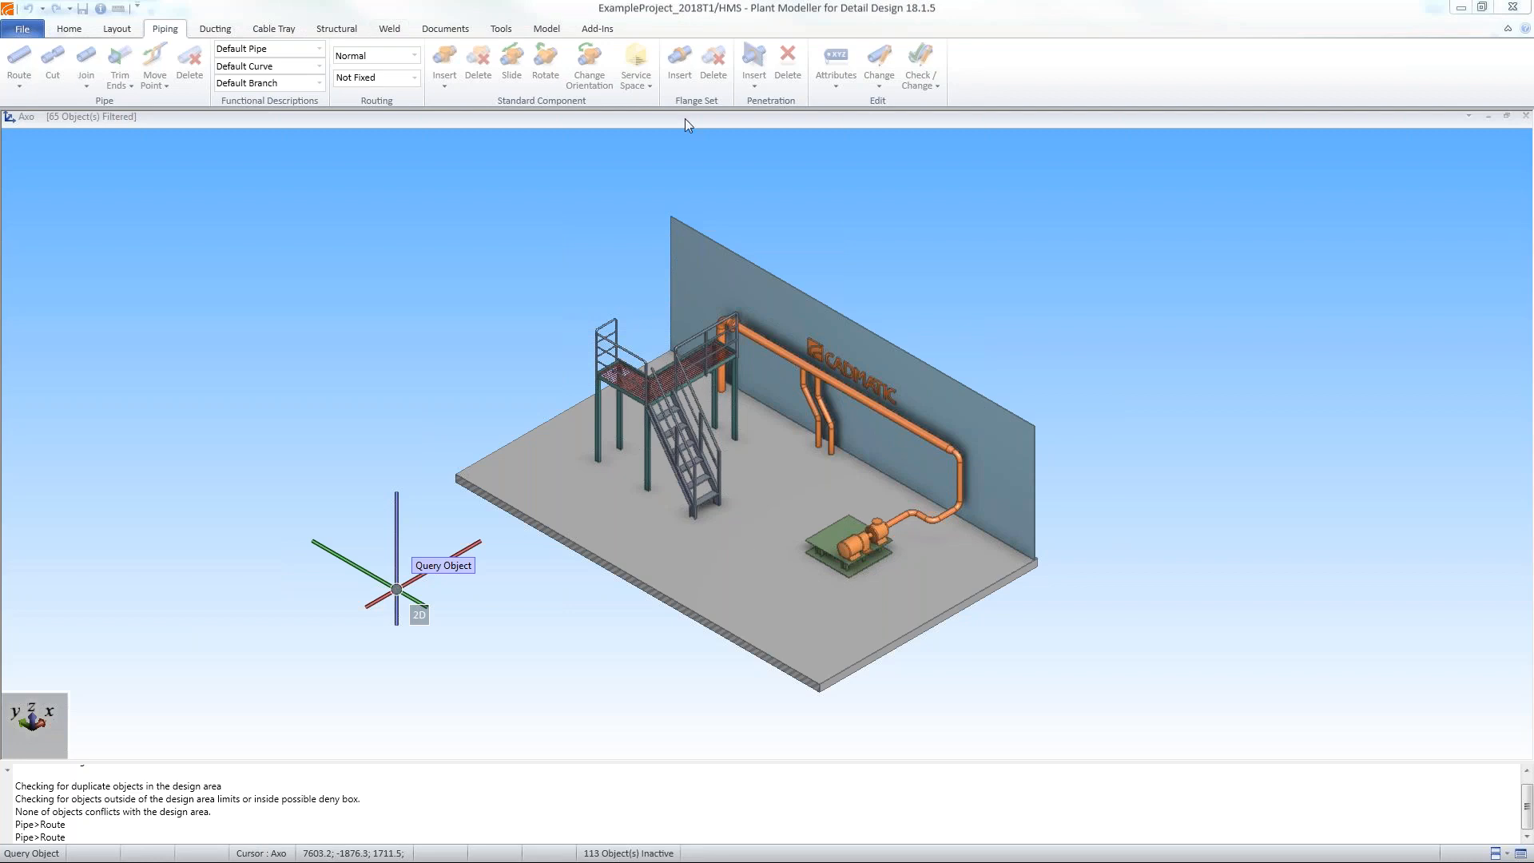
{"action": "left_click", "coordinate": [633, 526]}
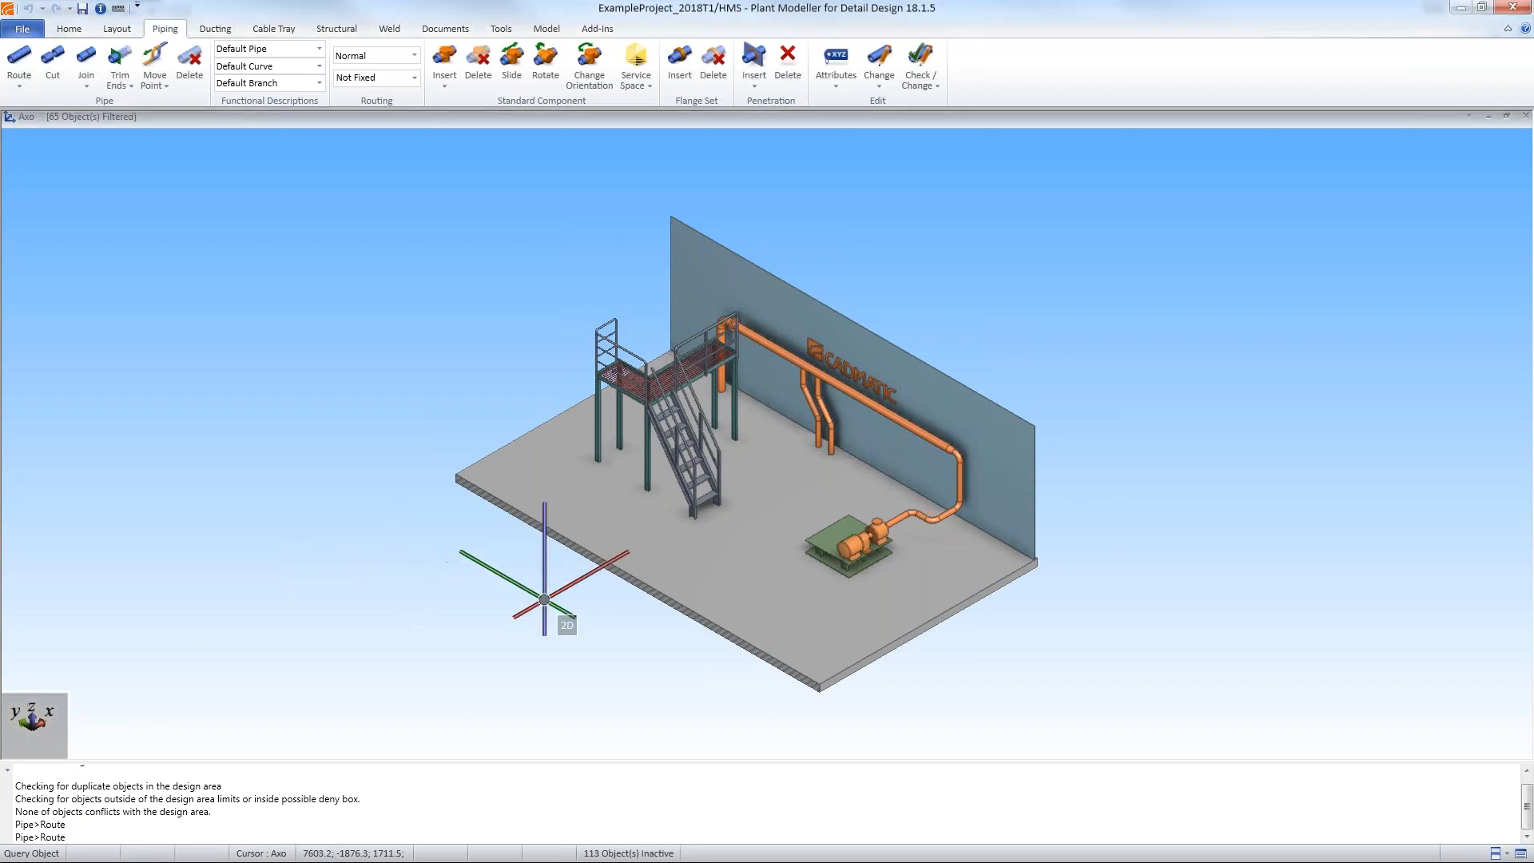
- Examine the 3D-Digitize cursor commands and the View Box options, including Move ViewPoint to Current Location
{"action": "right_click", "coordinate": [552, 595]}
{"action": "mouse_move", "coordinate": [672, 477]}
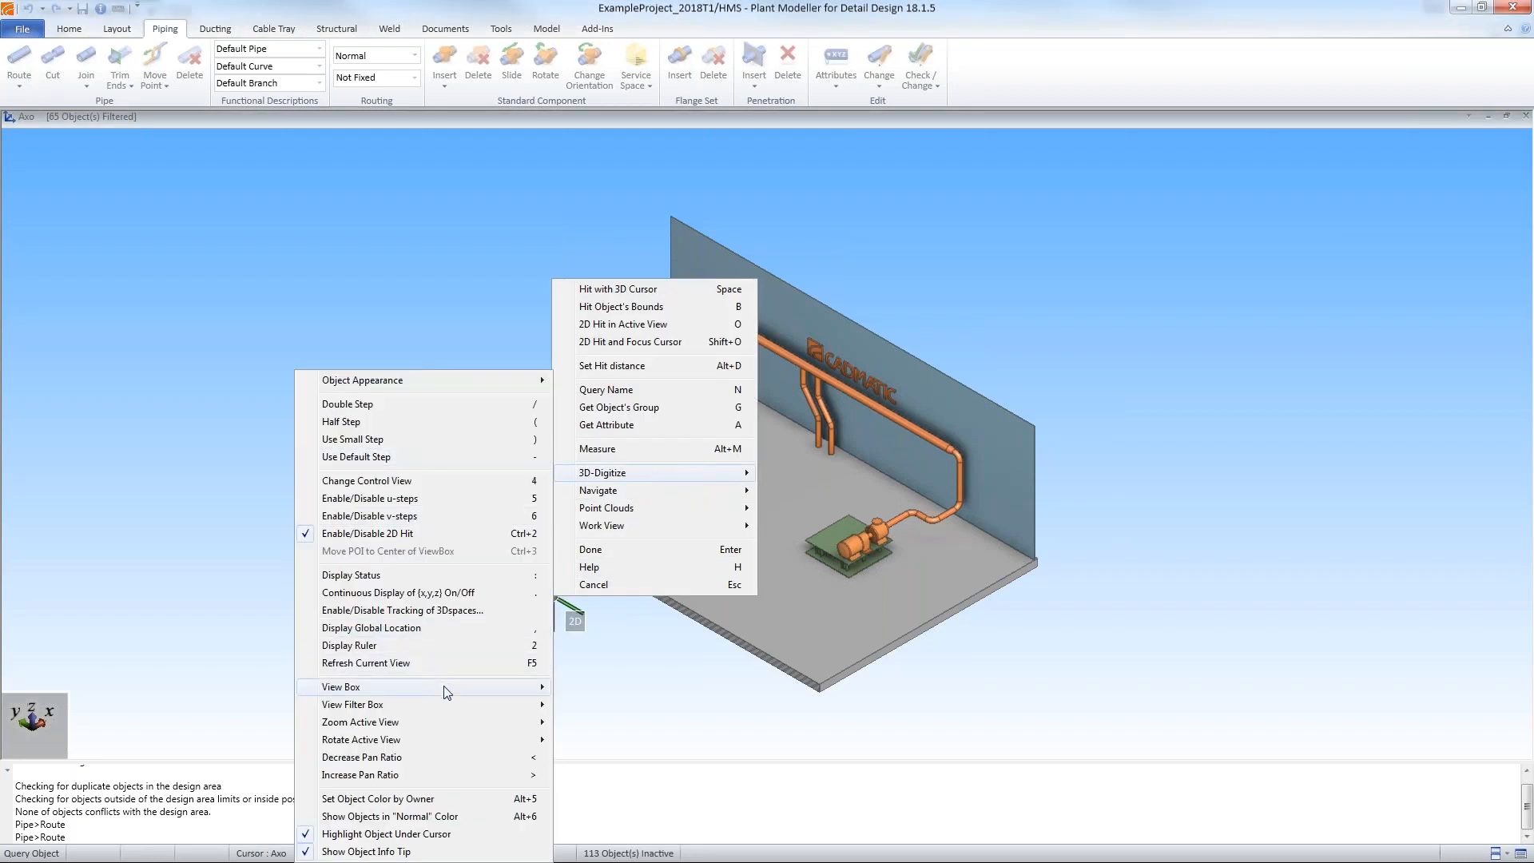
{"action": "mouse_move", "coordinate": [445, 686]}
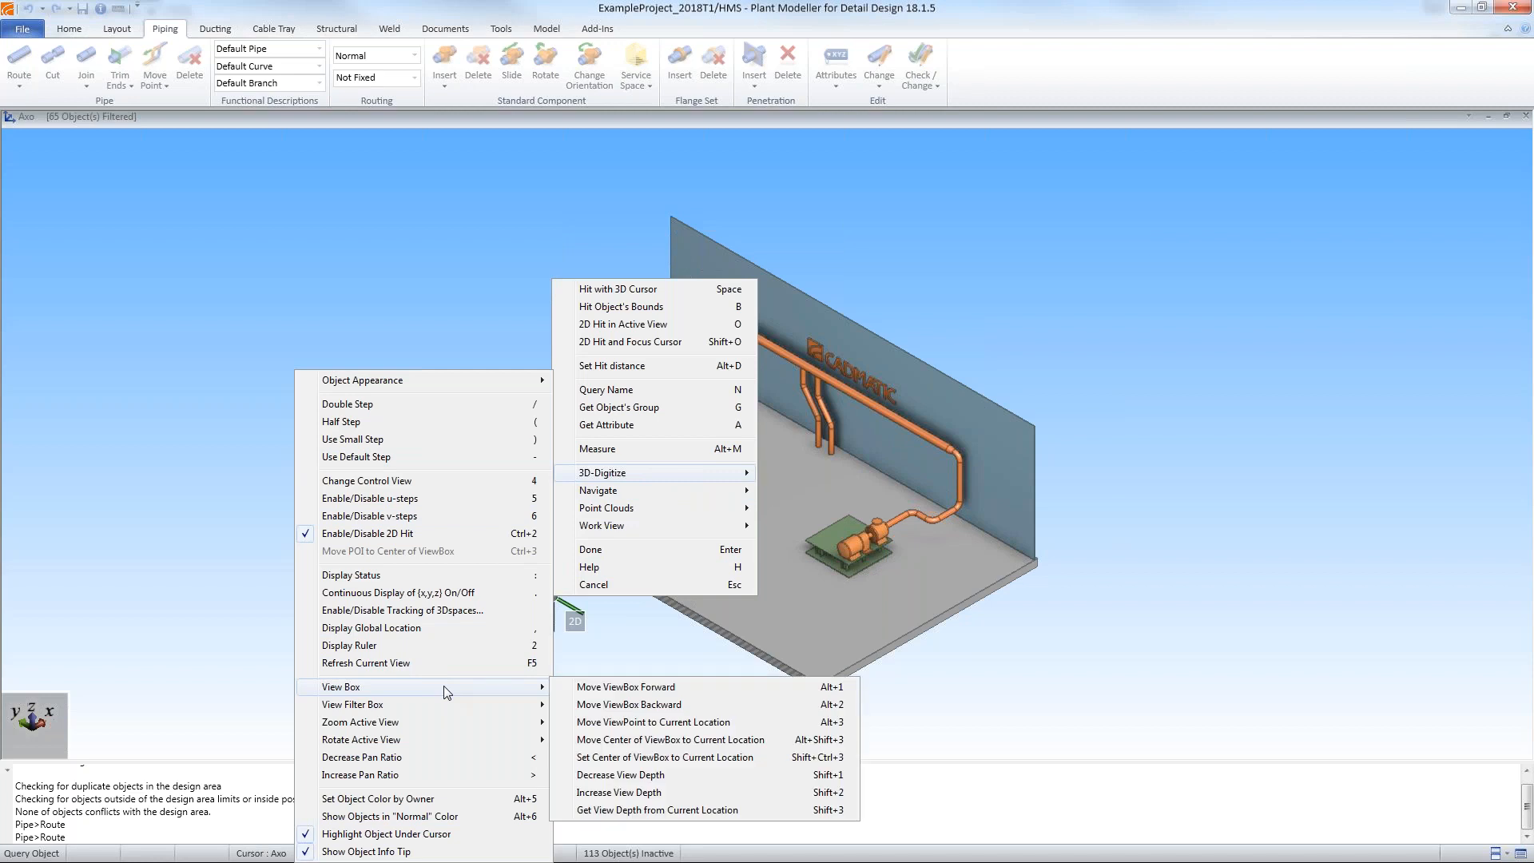
{"action": "left_click", "coordinate": [680, 723]}
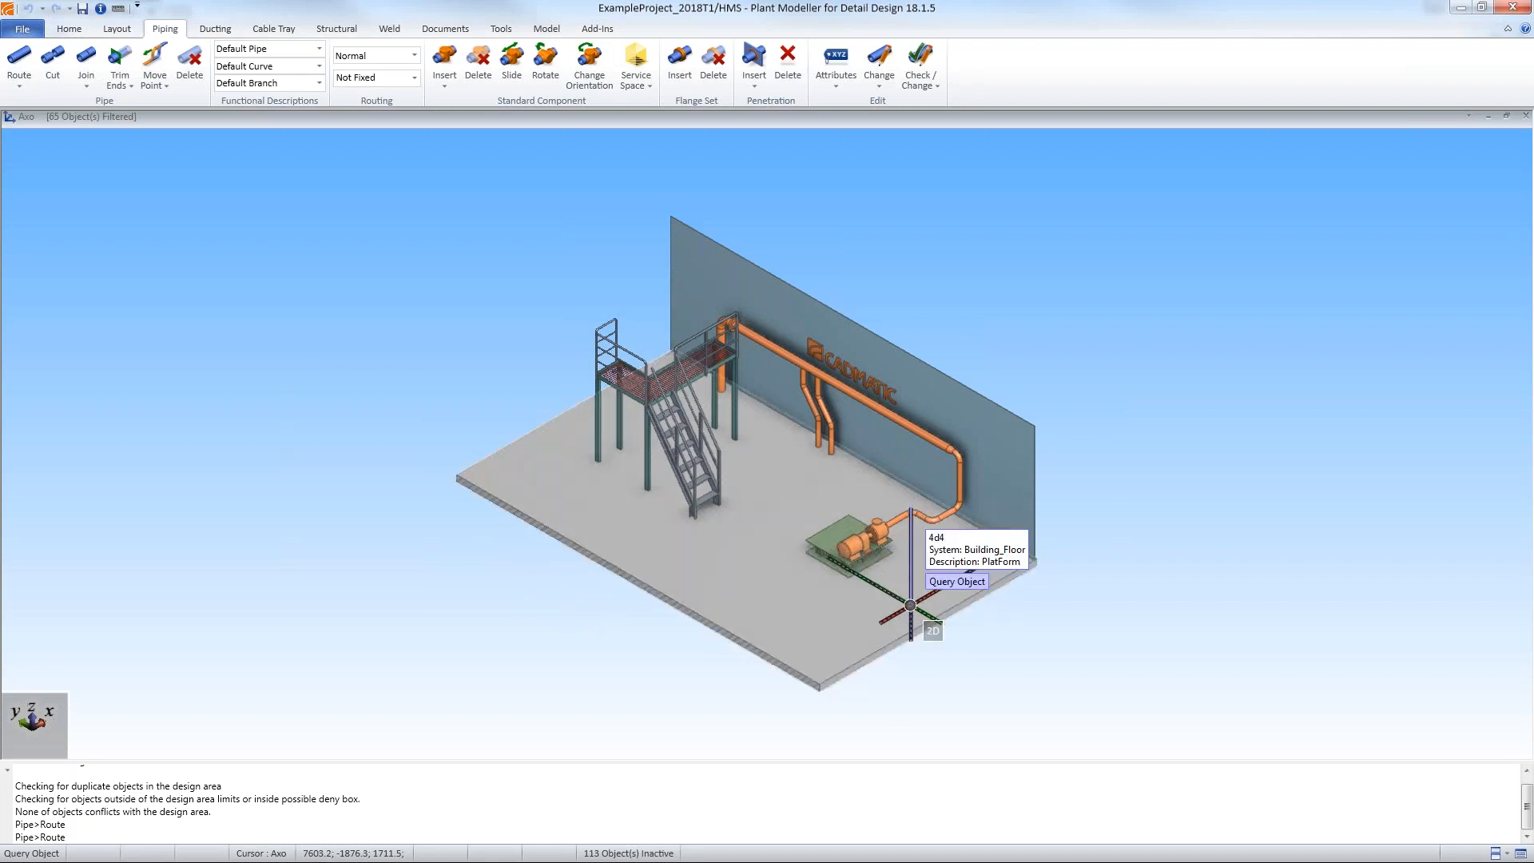
- Constrain the cursor to a line along the X axis at the floor's edge and switch to the Fr_Aft view
{"action": "key", "text": "shift+x"}
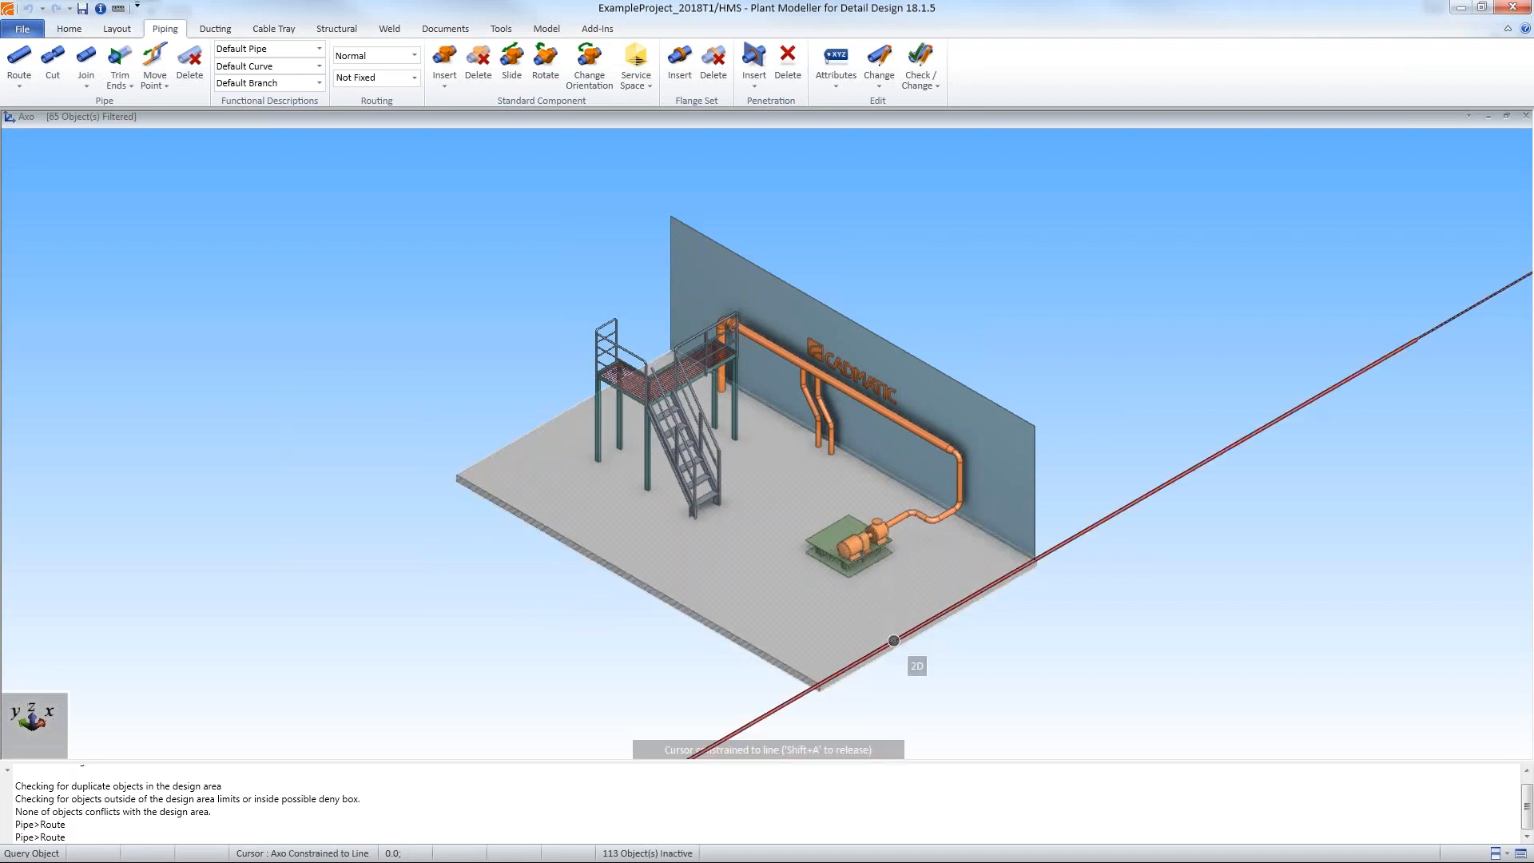
{"action": "key", "text": "v"}
{"action": "left_click", "coordinate": [764, 449]}
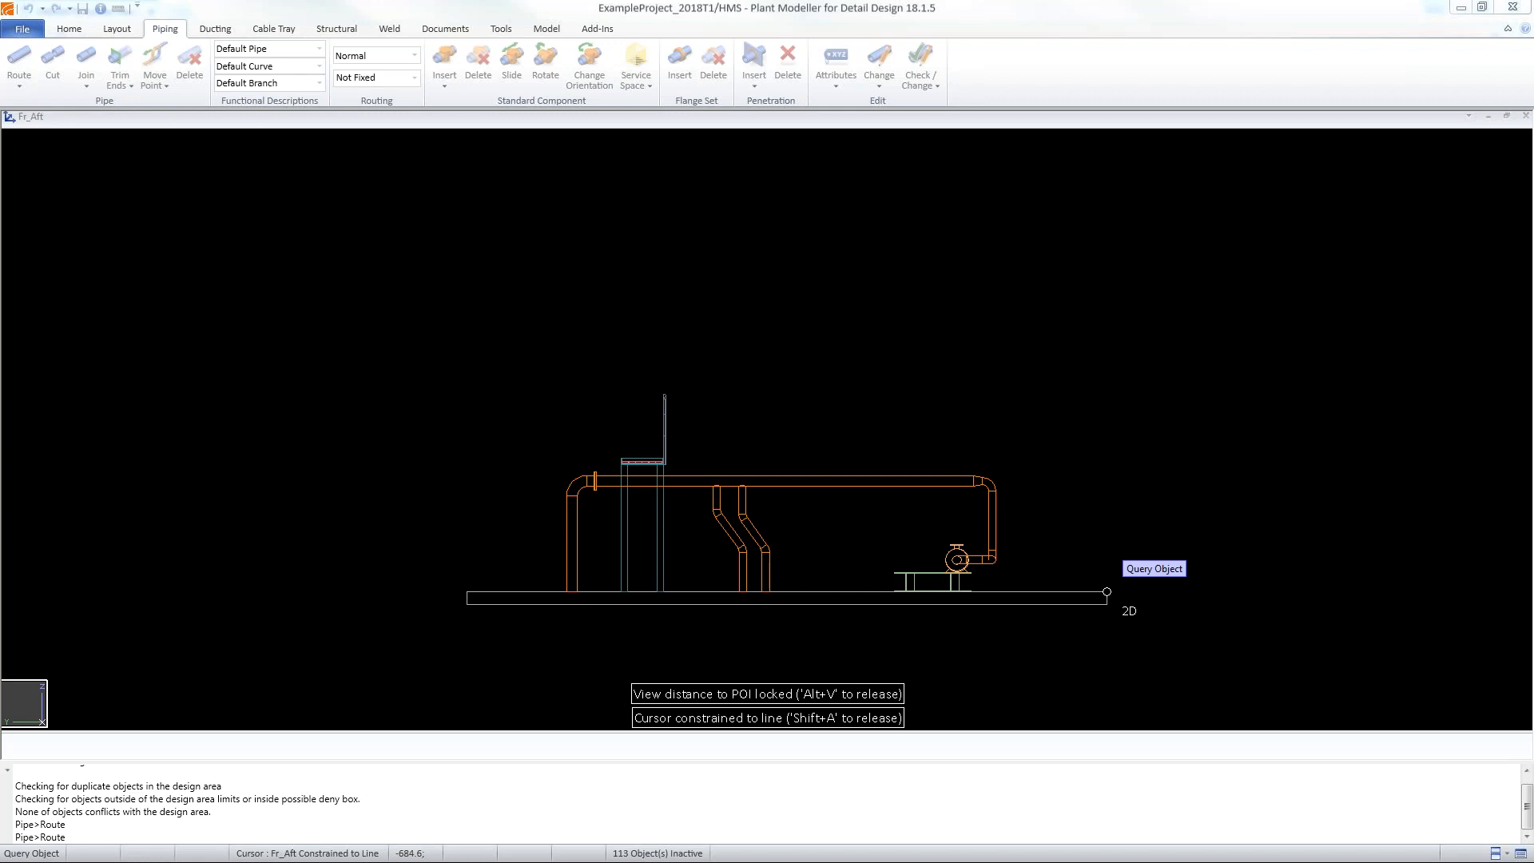
- Switch to the browser and open the 2018T1 release information from the CADMATIC home page
{"action": "key", "text": "alt+Tab"}
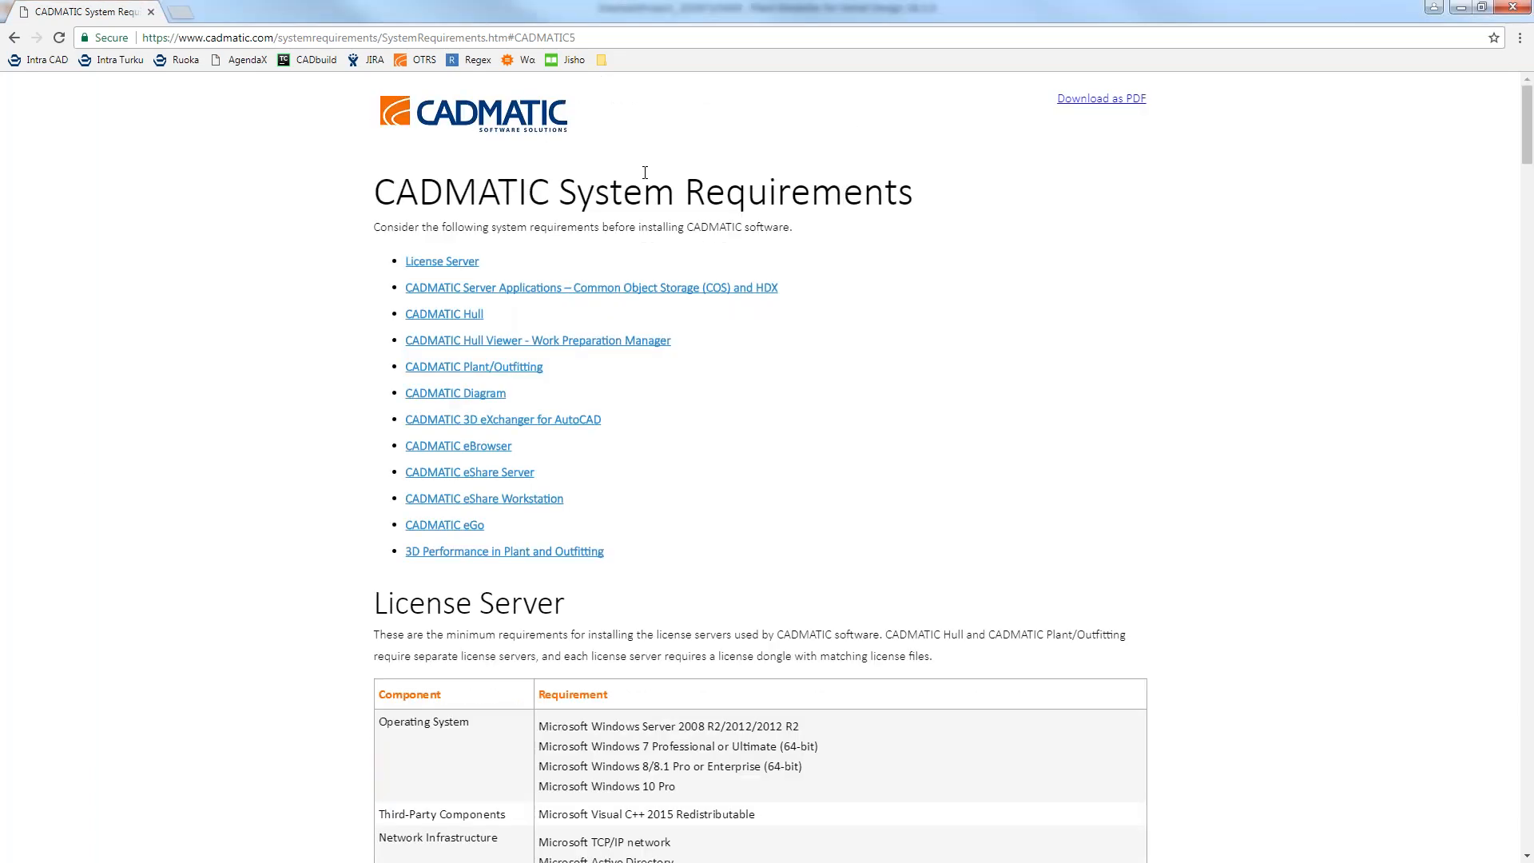
{"action": "left_click", "coordinate": [484, 114]}
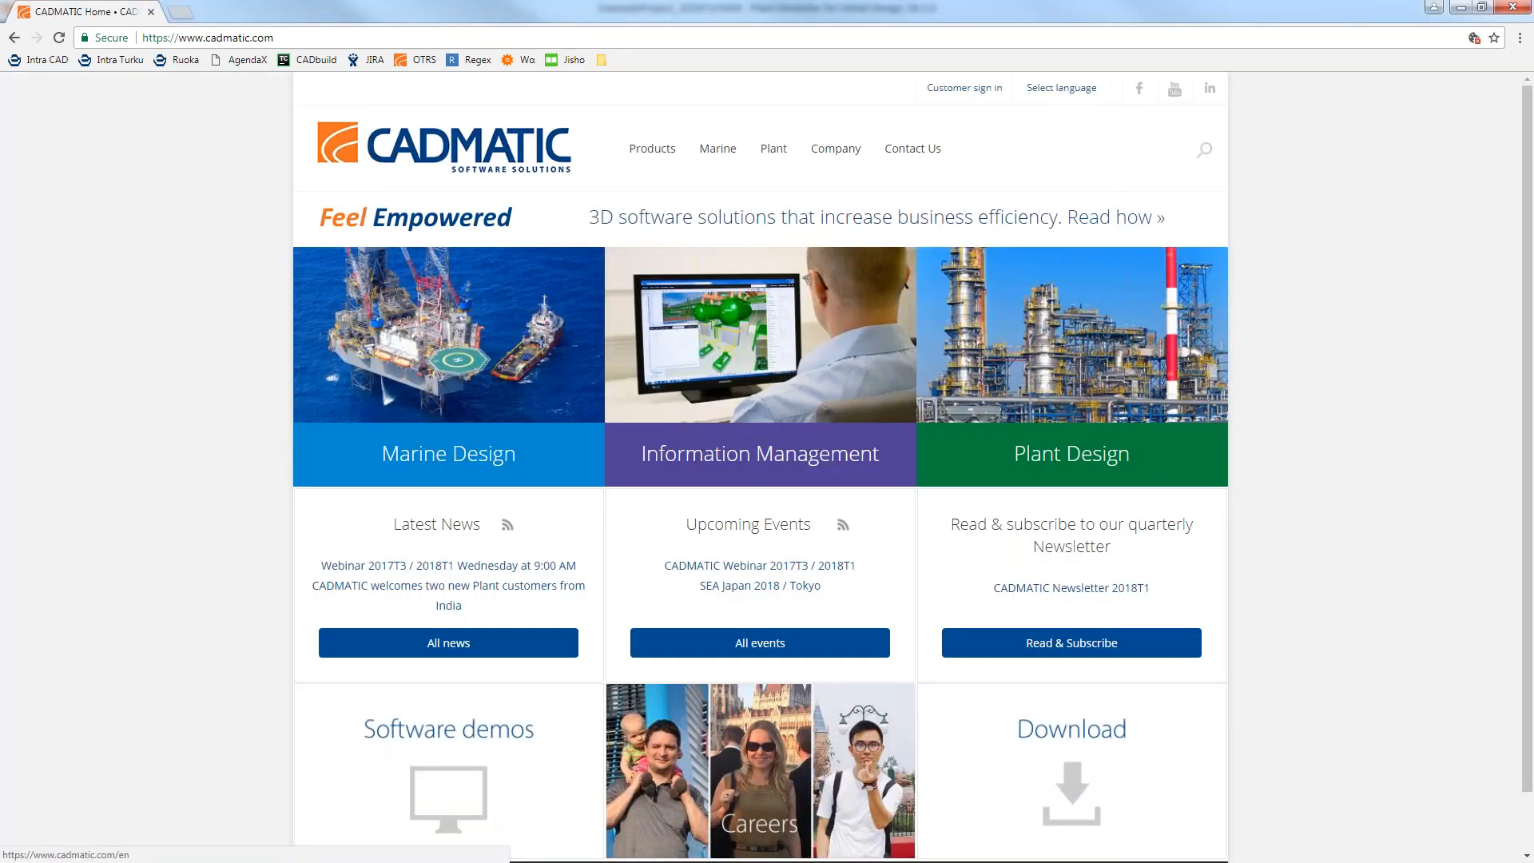
{"action": "mouse_move", "coordinate": [652, 148]}
{"action": "mouse_move", "coordinate": [726, 309]}
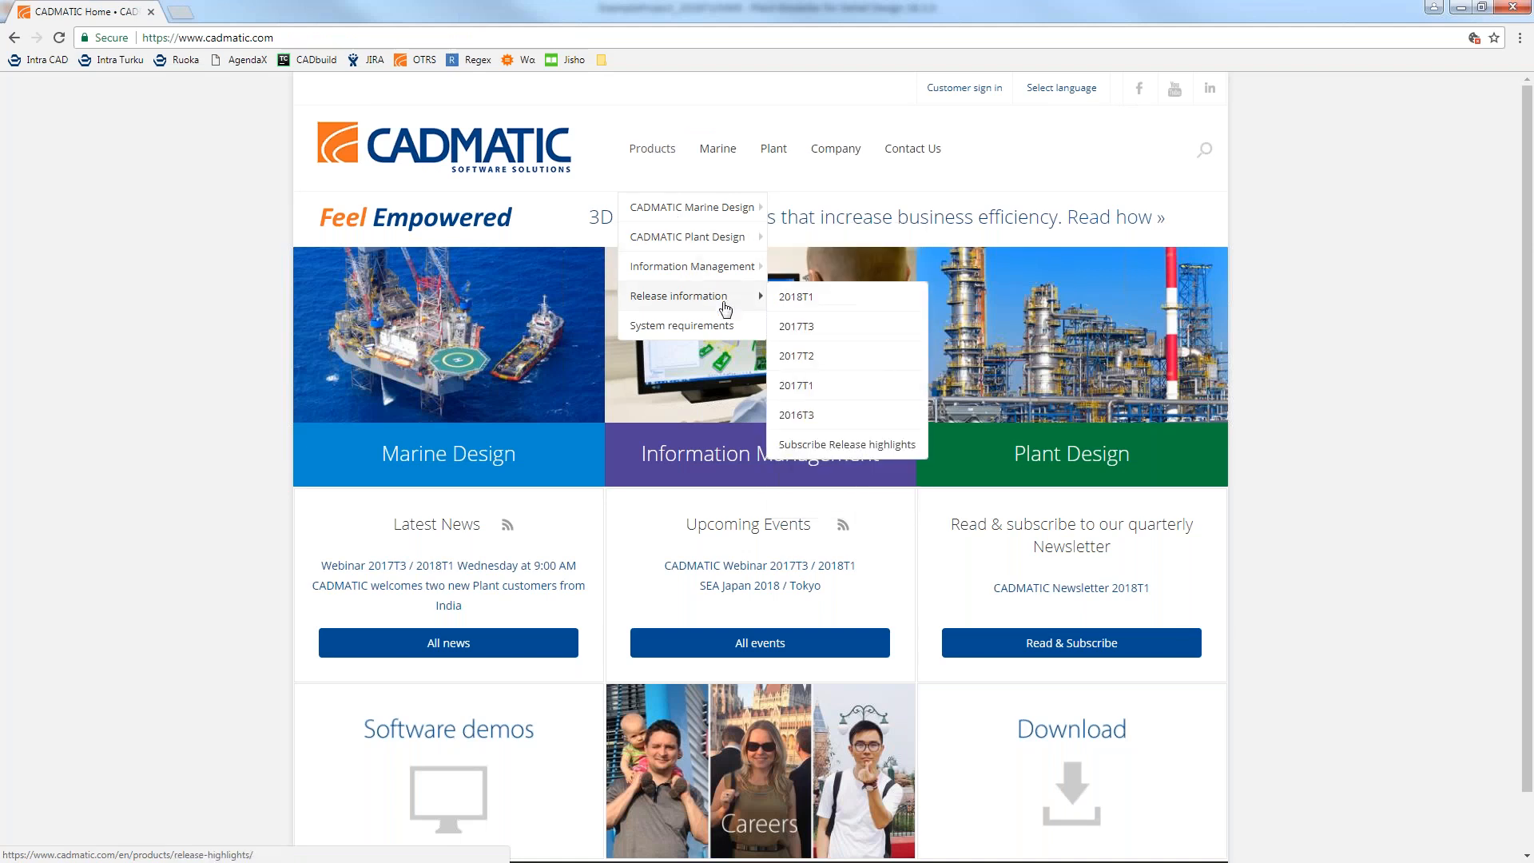
{"action": "left_click", "coordinate": [826, 308]}
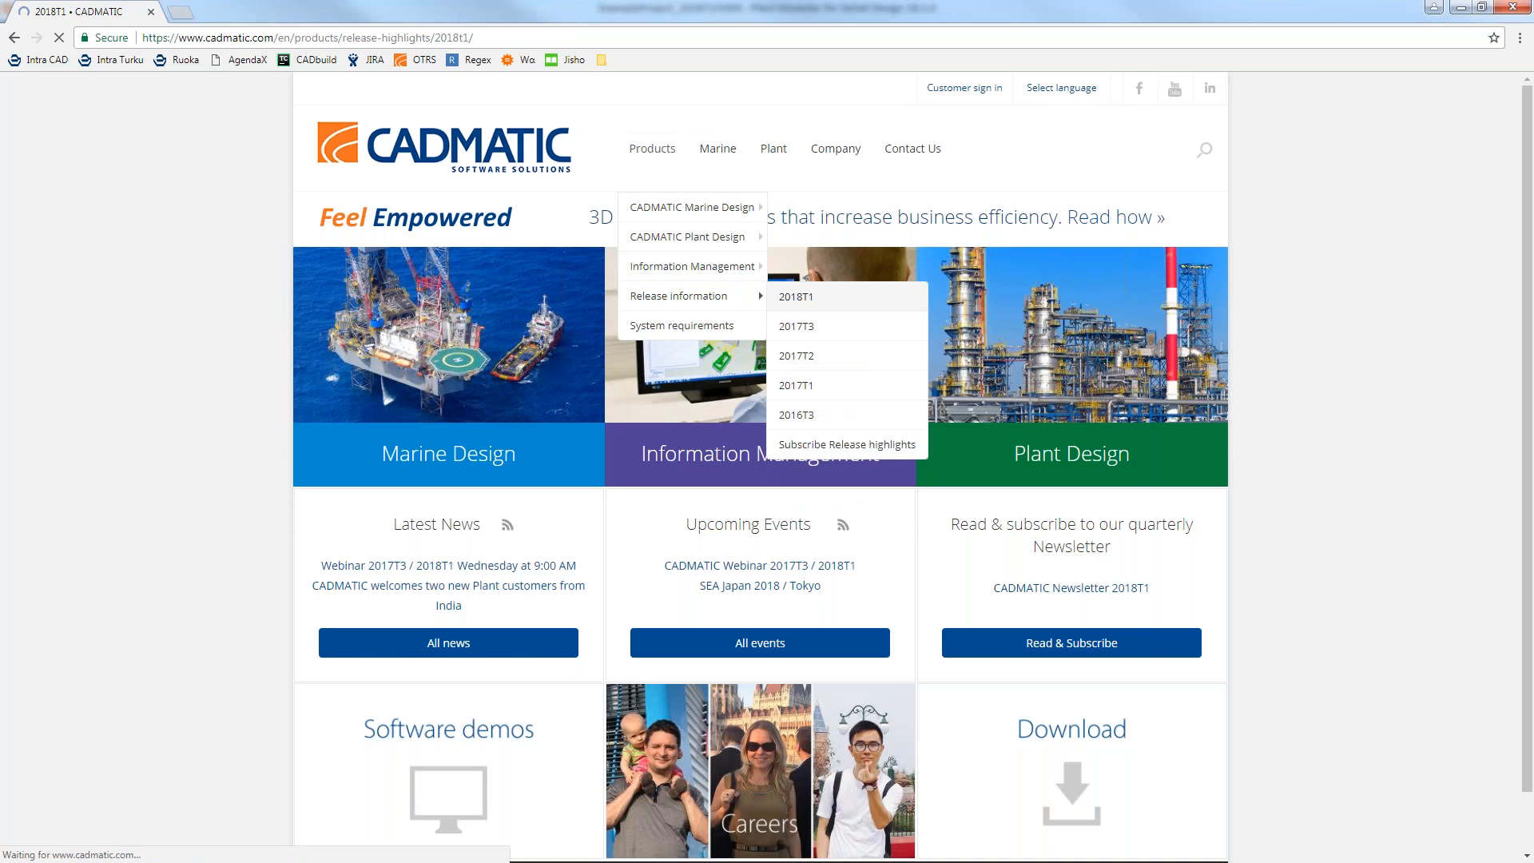